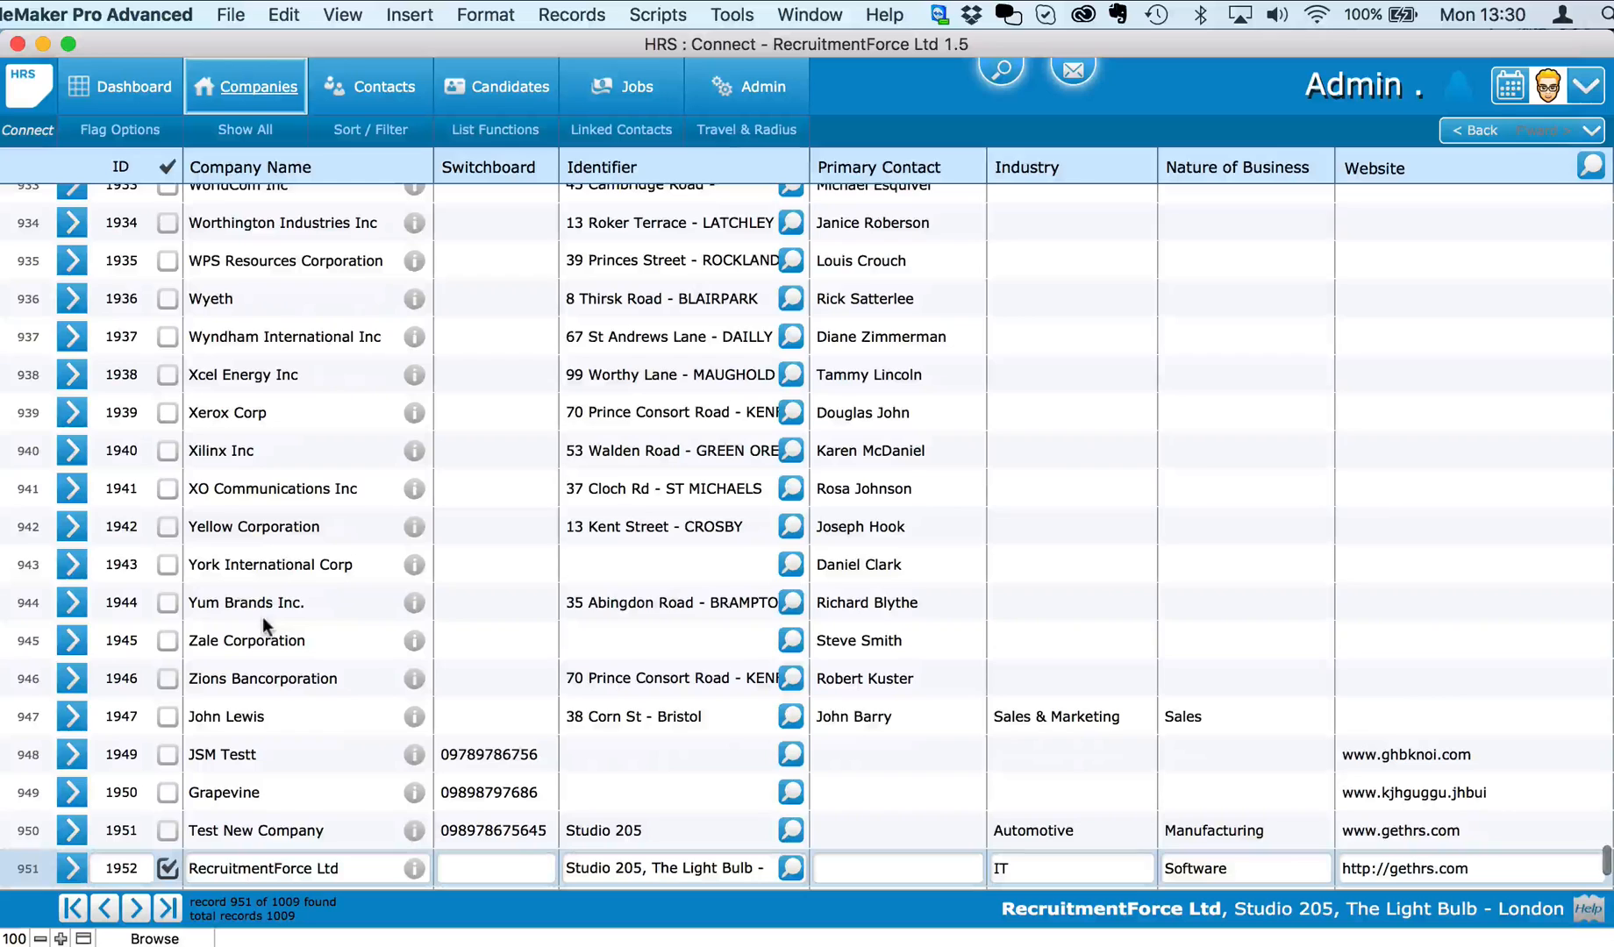
Step: Find the RecruitmentForce Ltd company record and show its Jobs & Spec CV tab
click(254, 86)
click(262, 285)
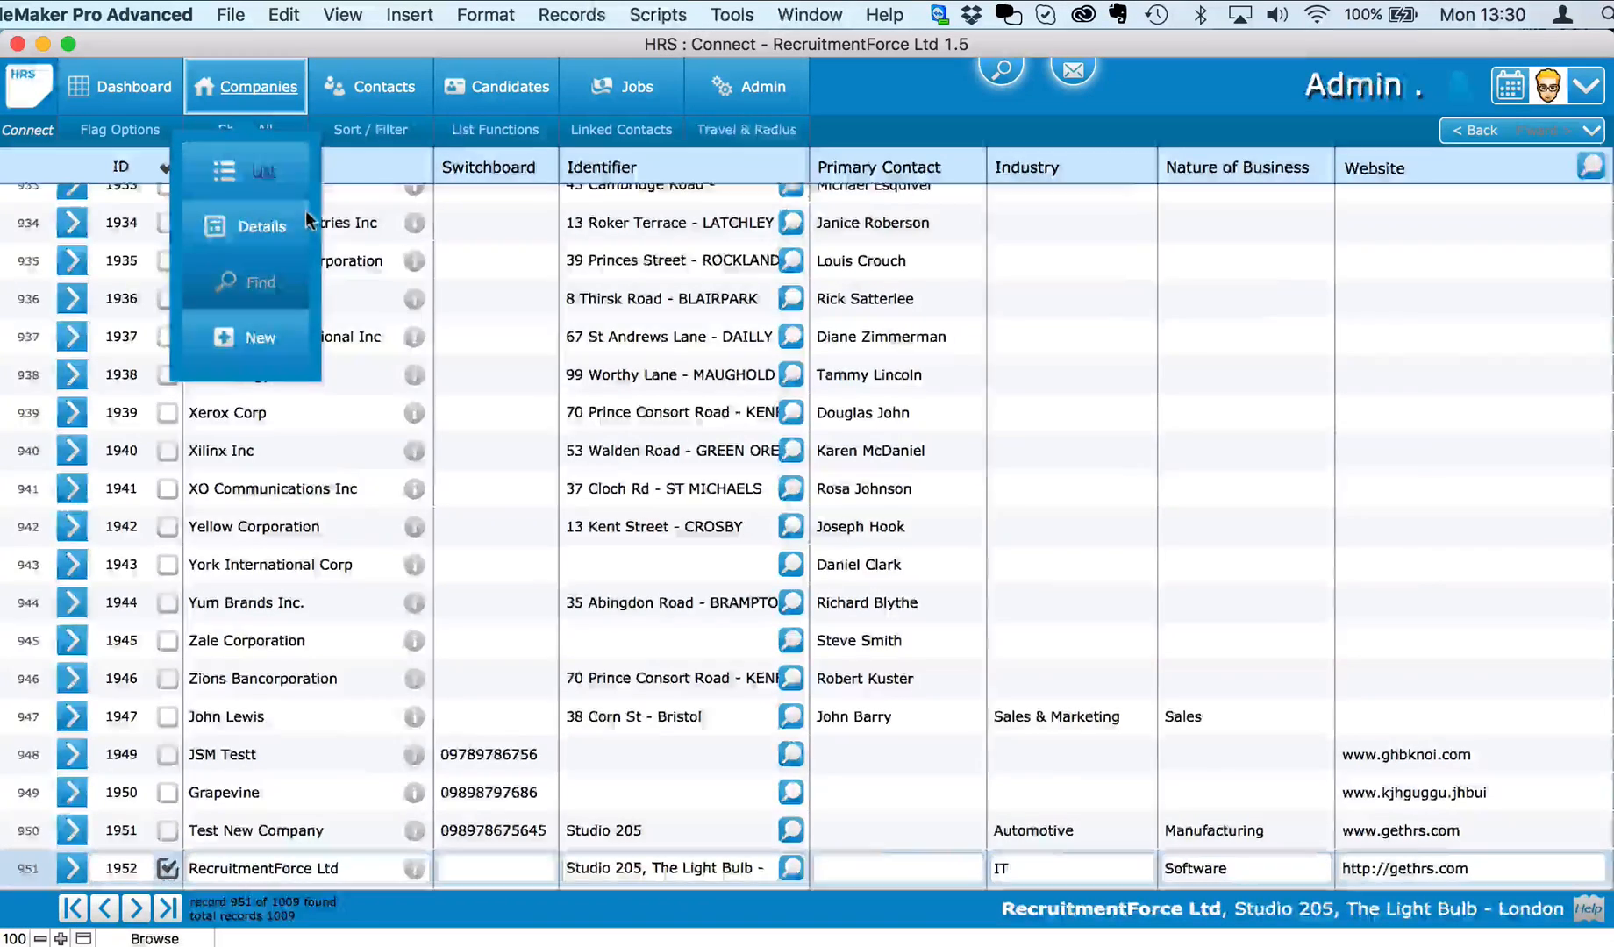
text(recruitmen)
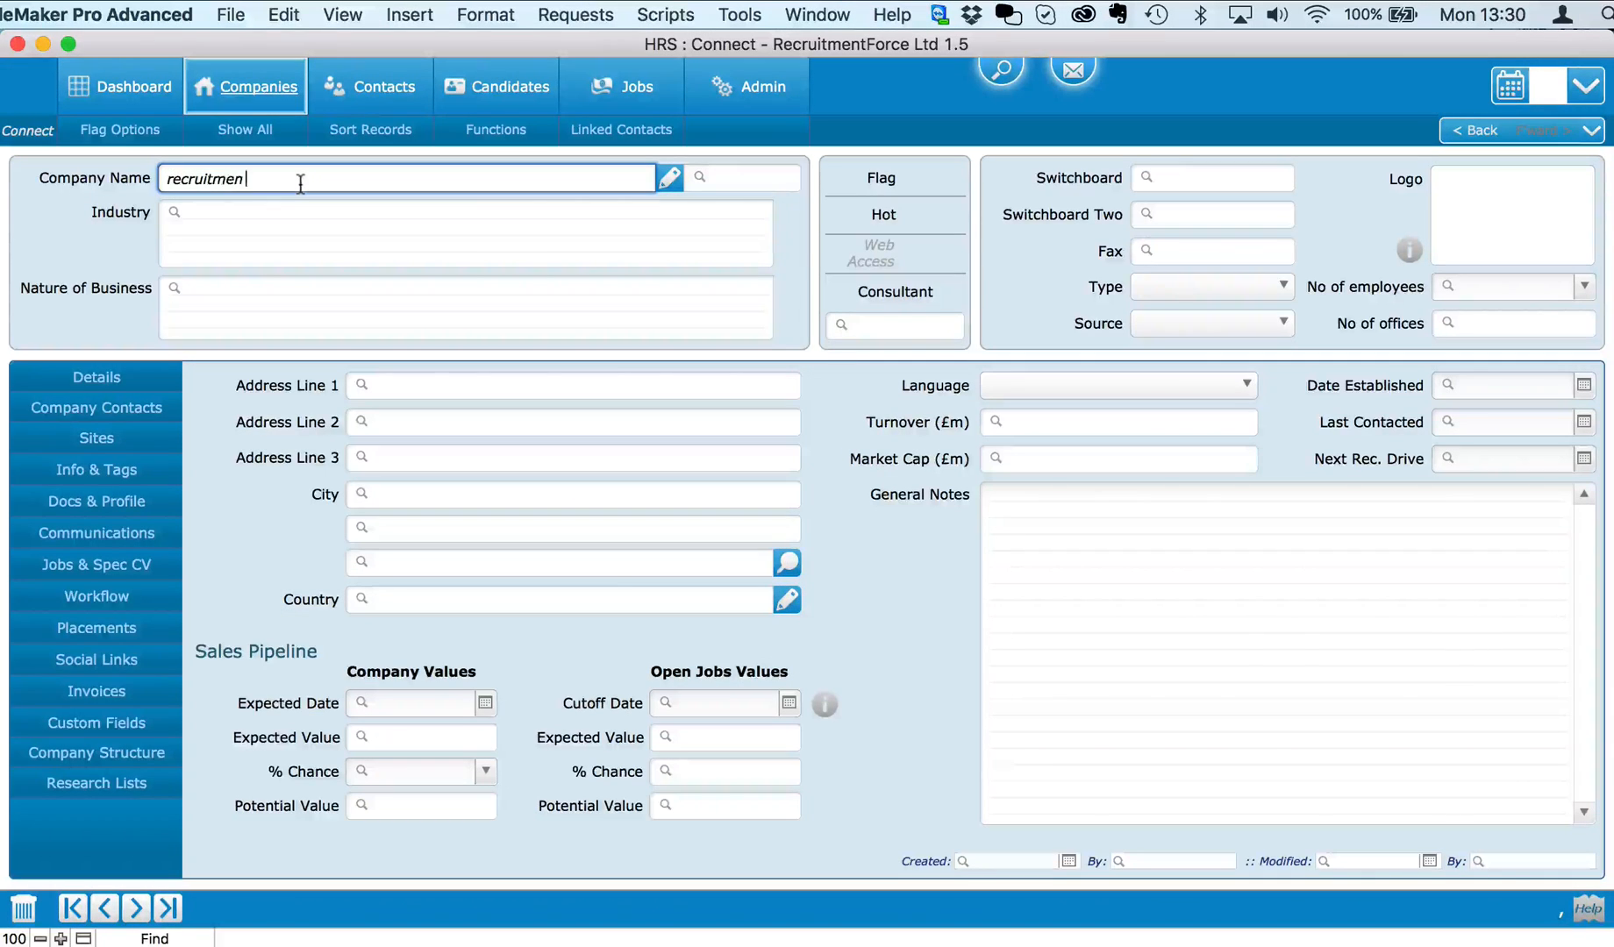
text(tforce)
key(Return)
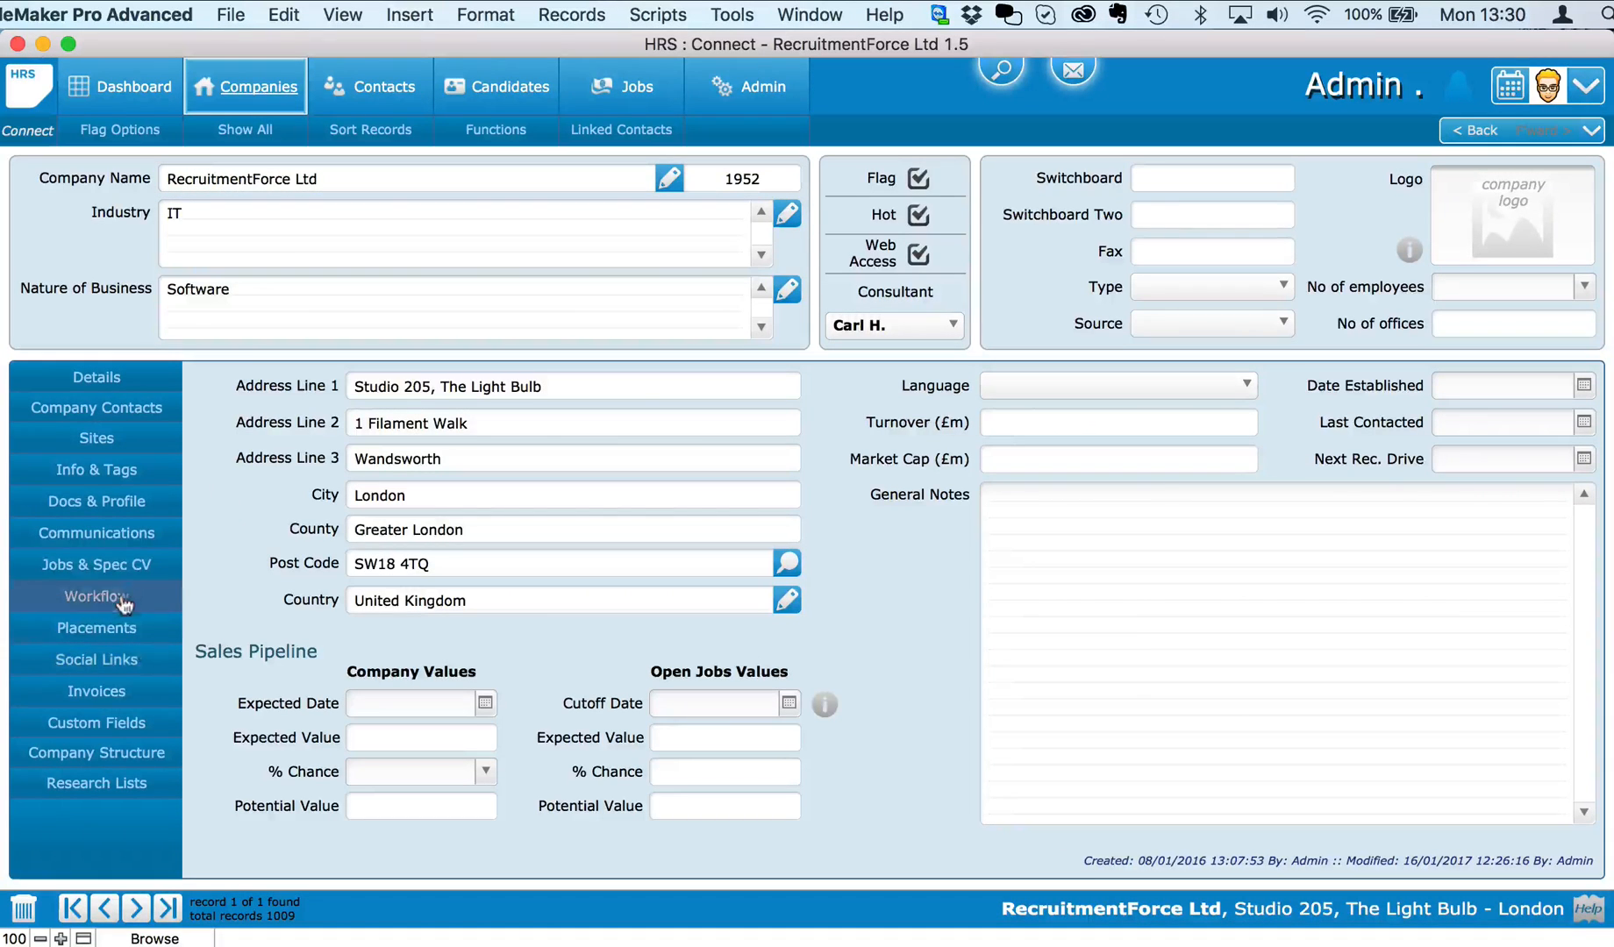
click(122, 565)
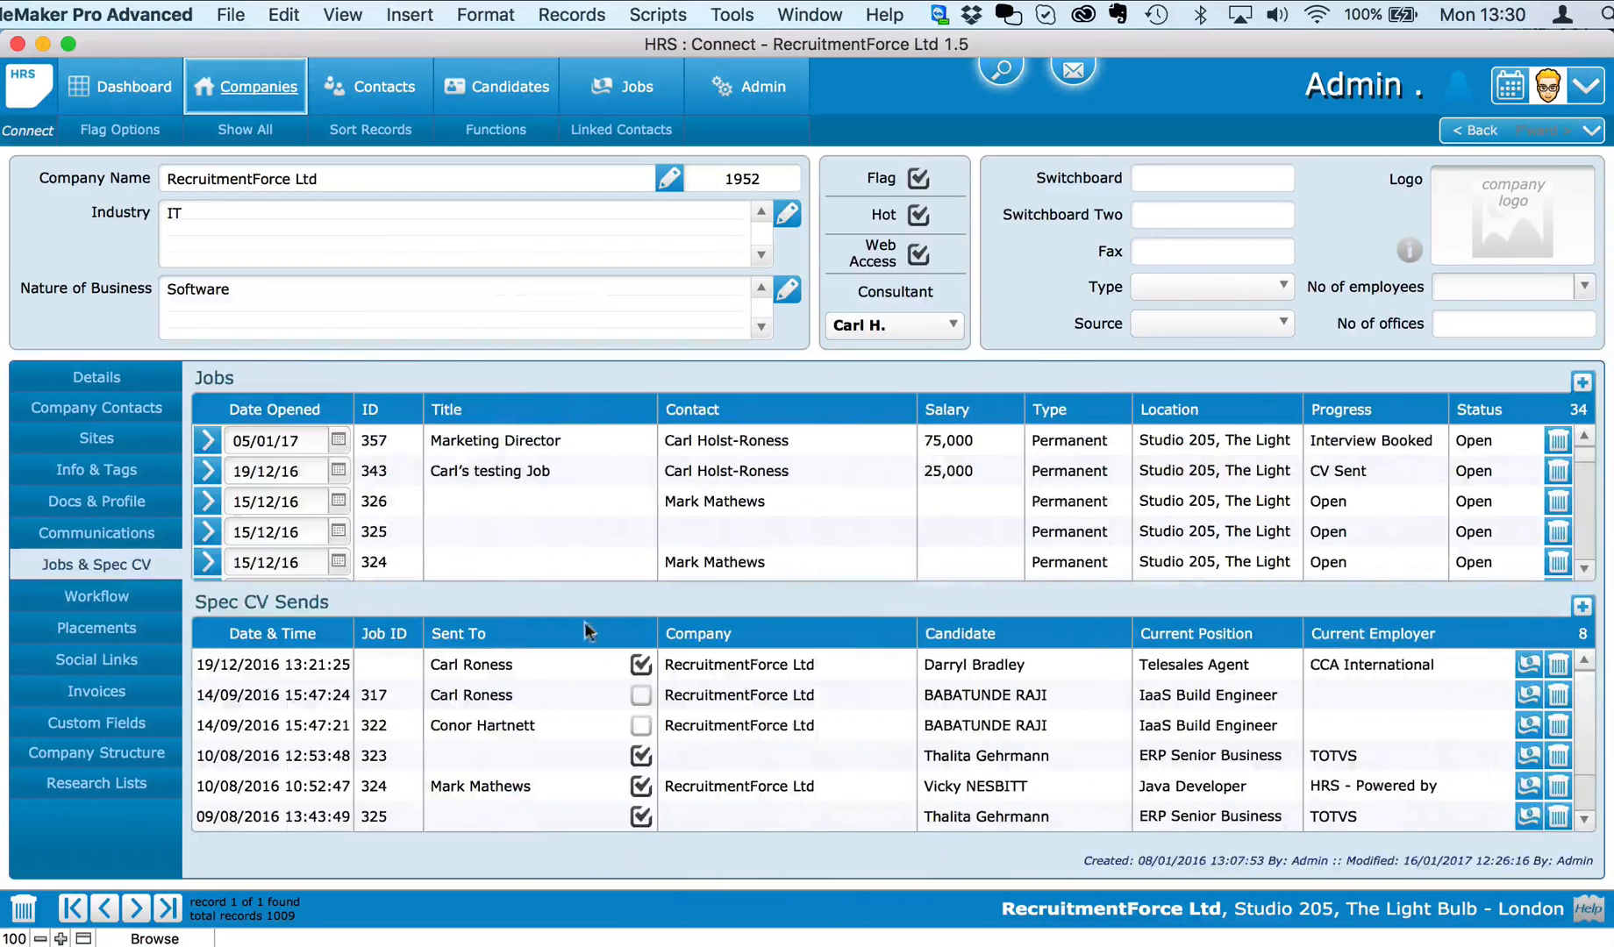
Step: Add a new job with the COO contact as hiring manager and Pound Sterling currency
click(1582, 384)
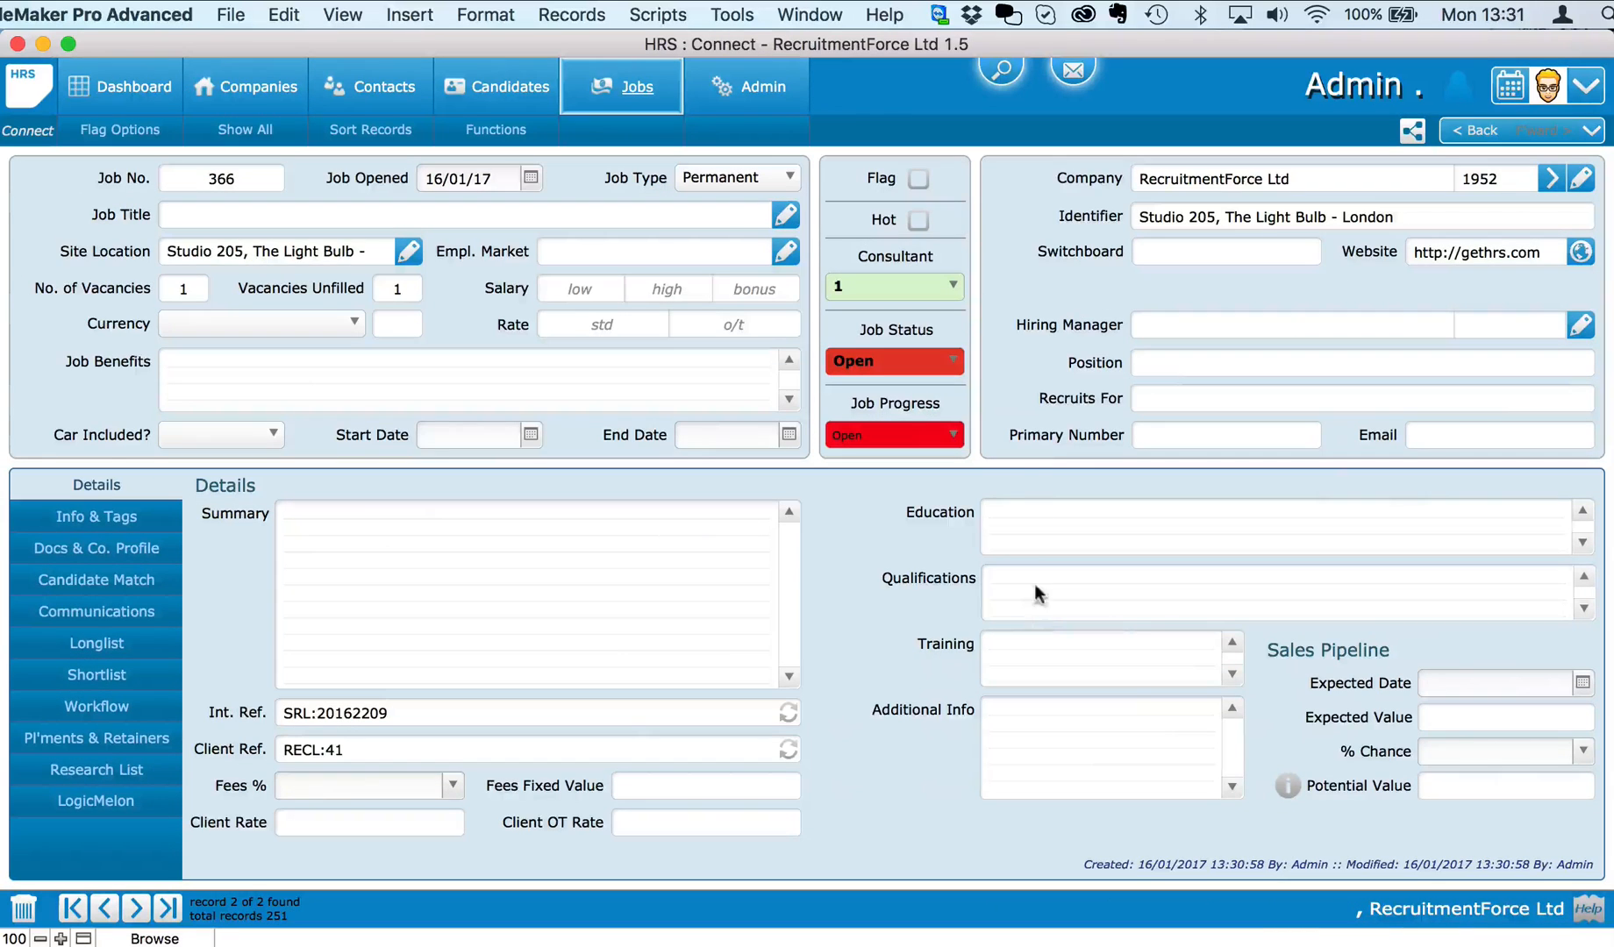
click(1579, 325)
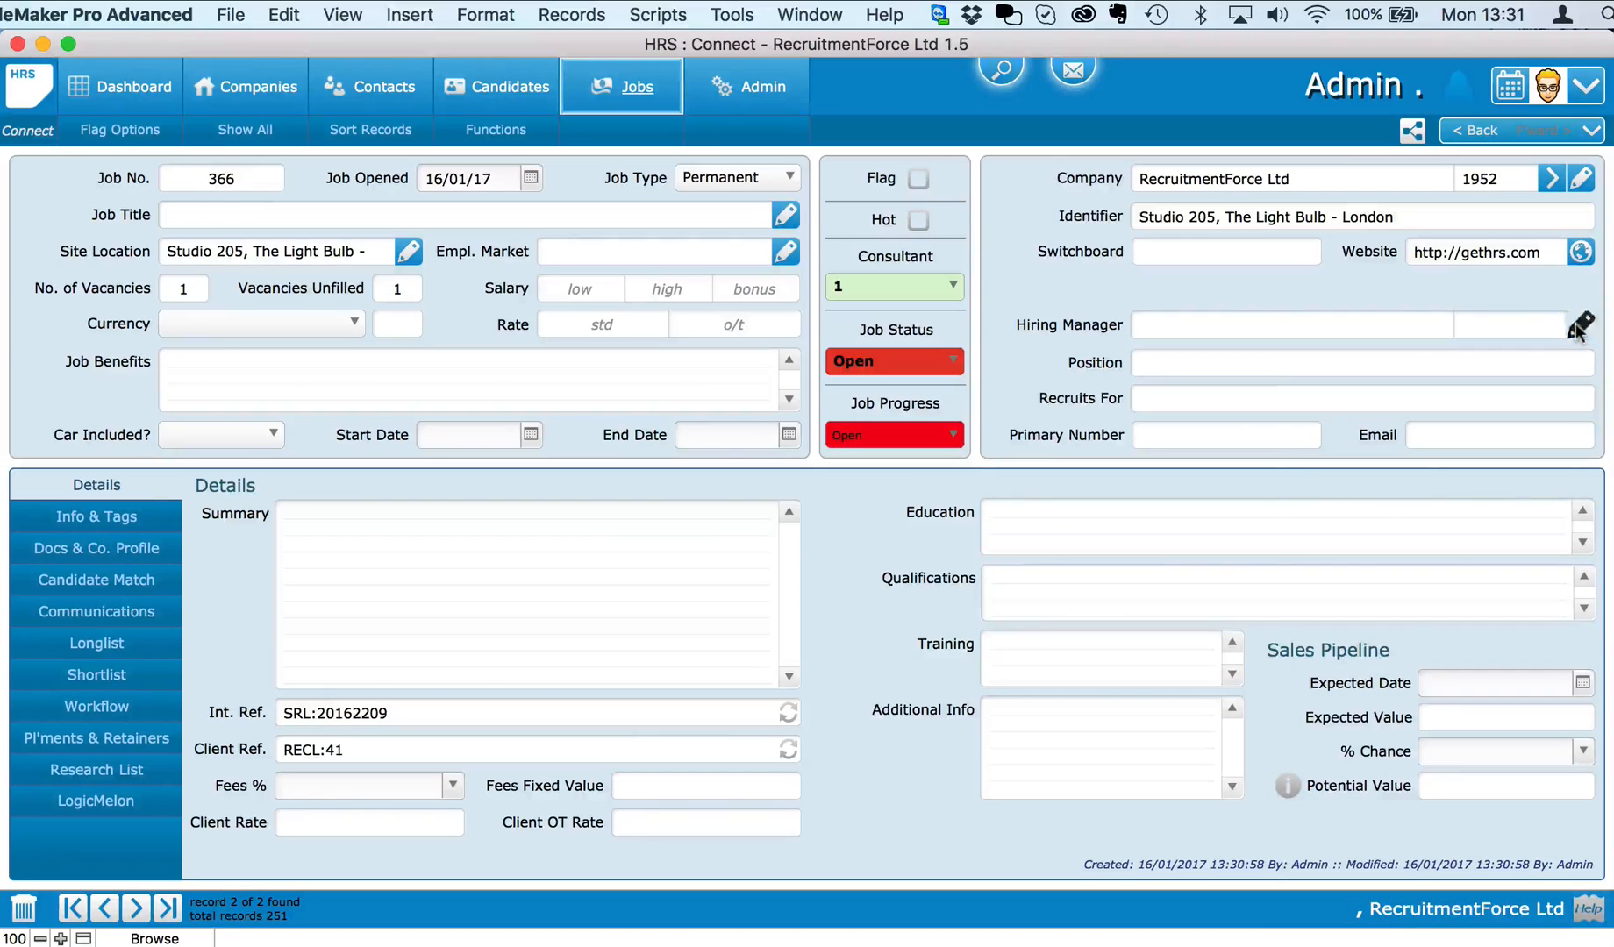
click(1543, 445)
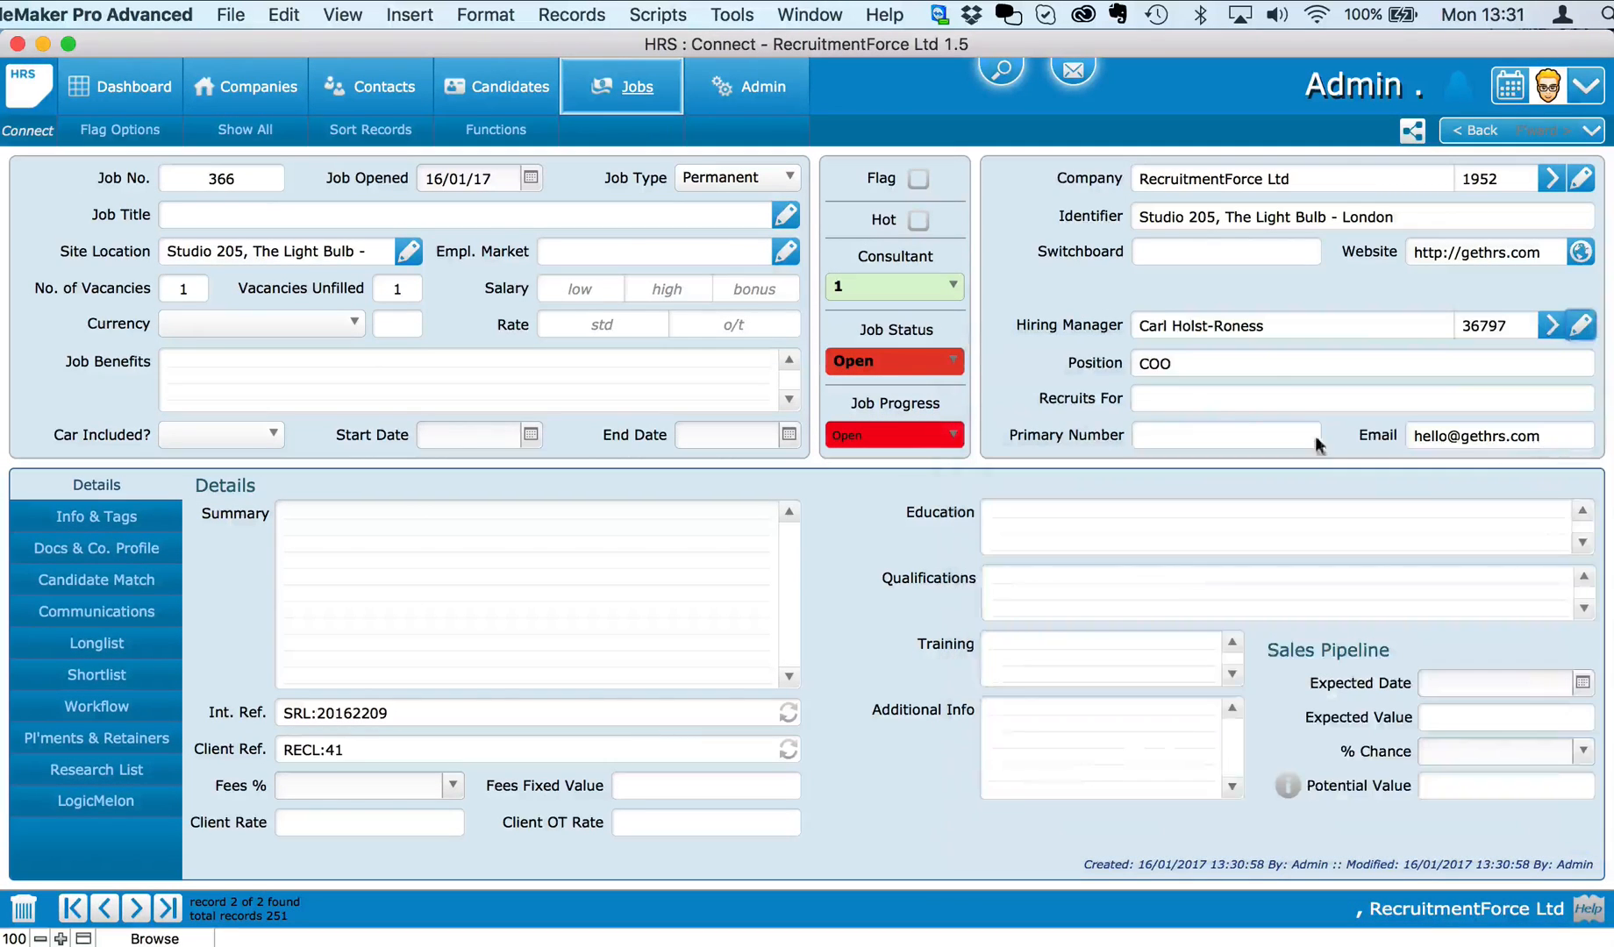
click(333, 323)
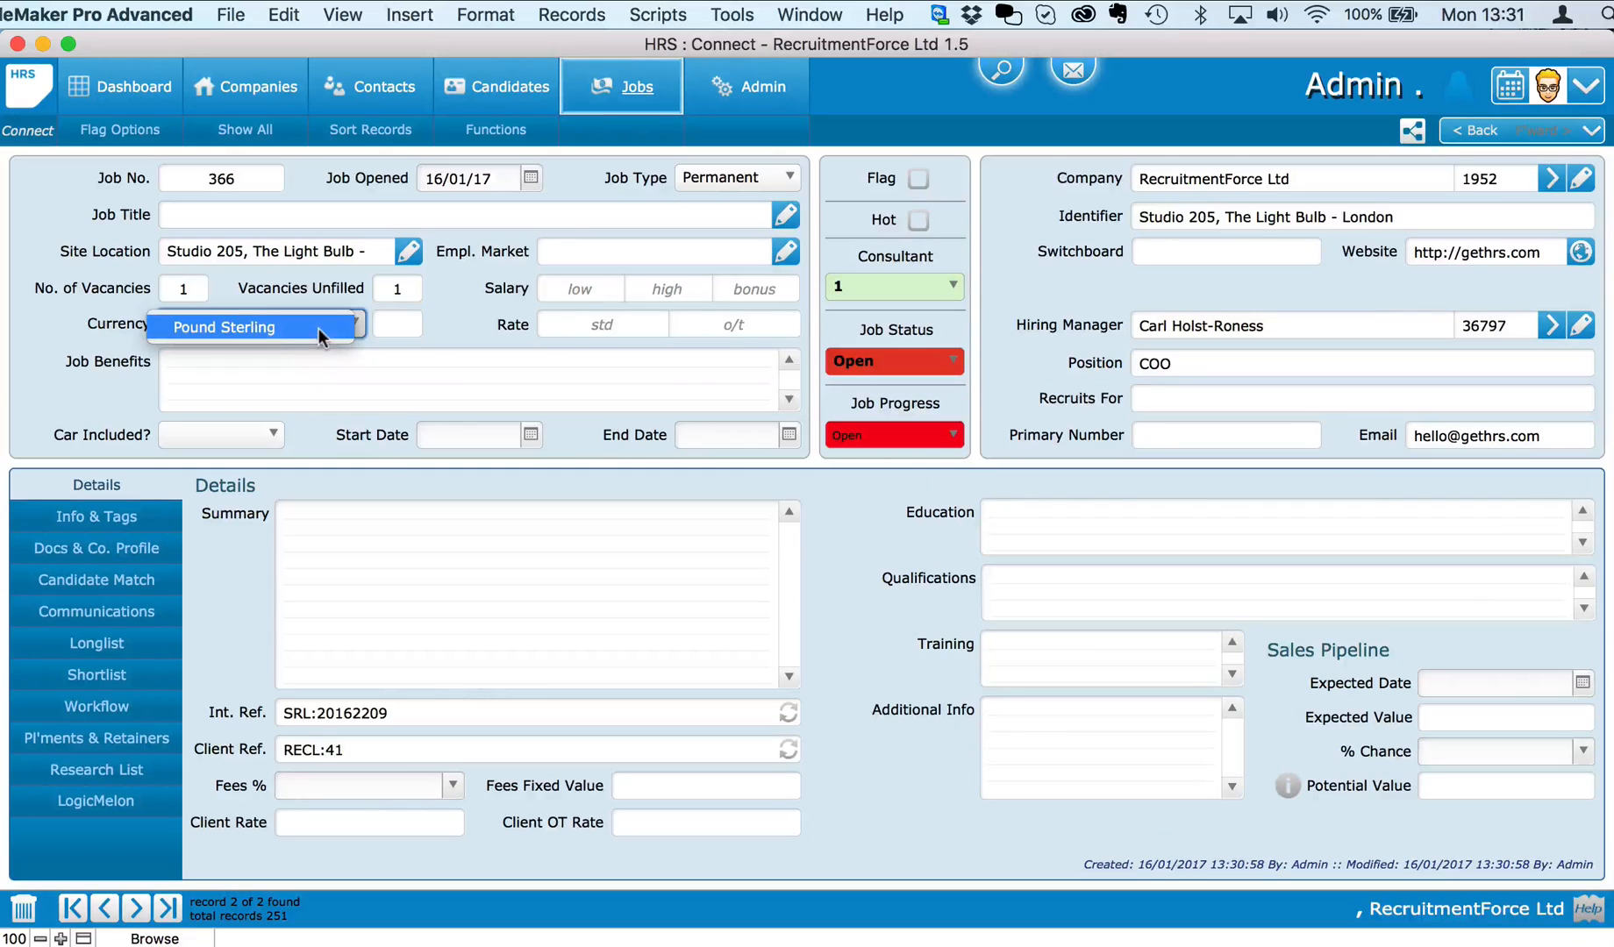
click(272, 326)
Step: Title the job Marketing Manager and set its salary range to 45,000–55,000
click(785, 214)
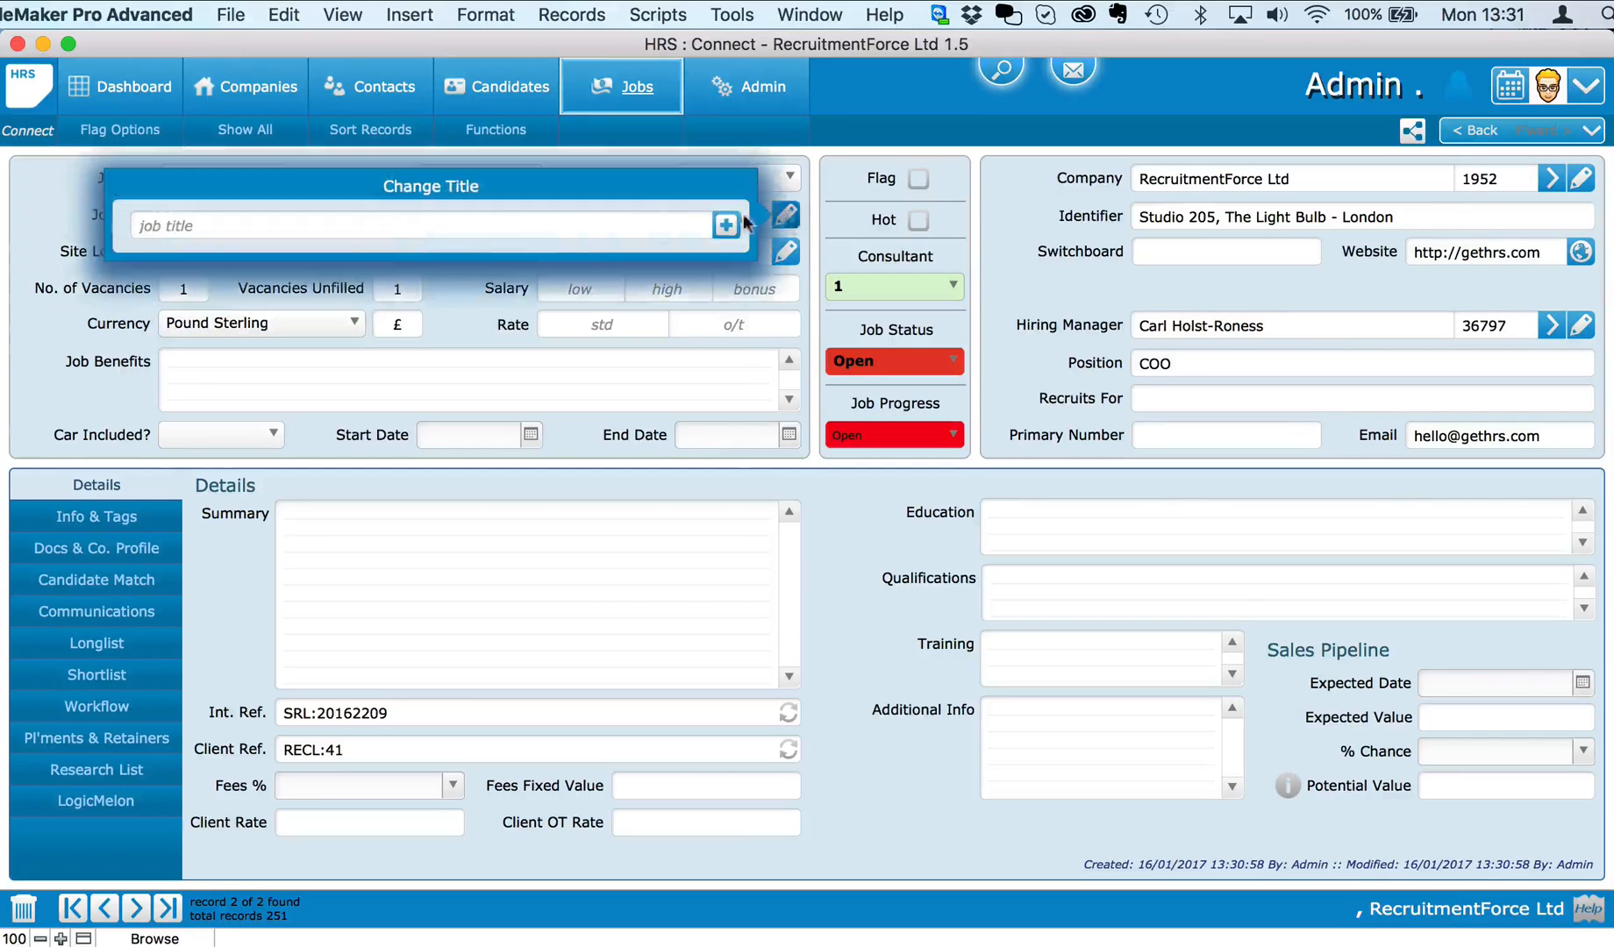
text(Marketing Director)
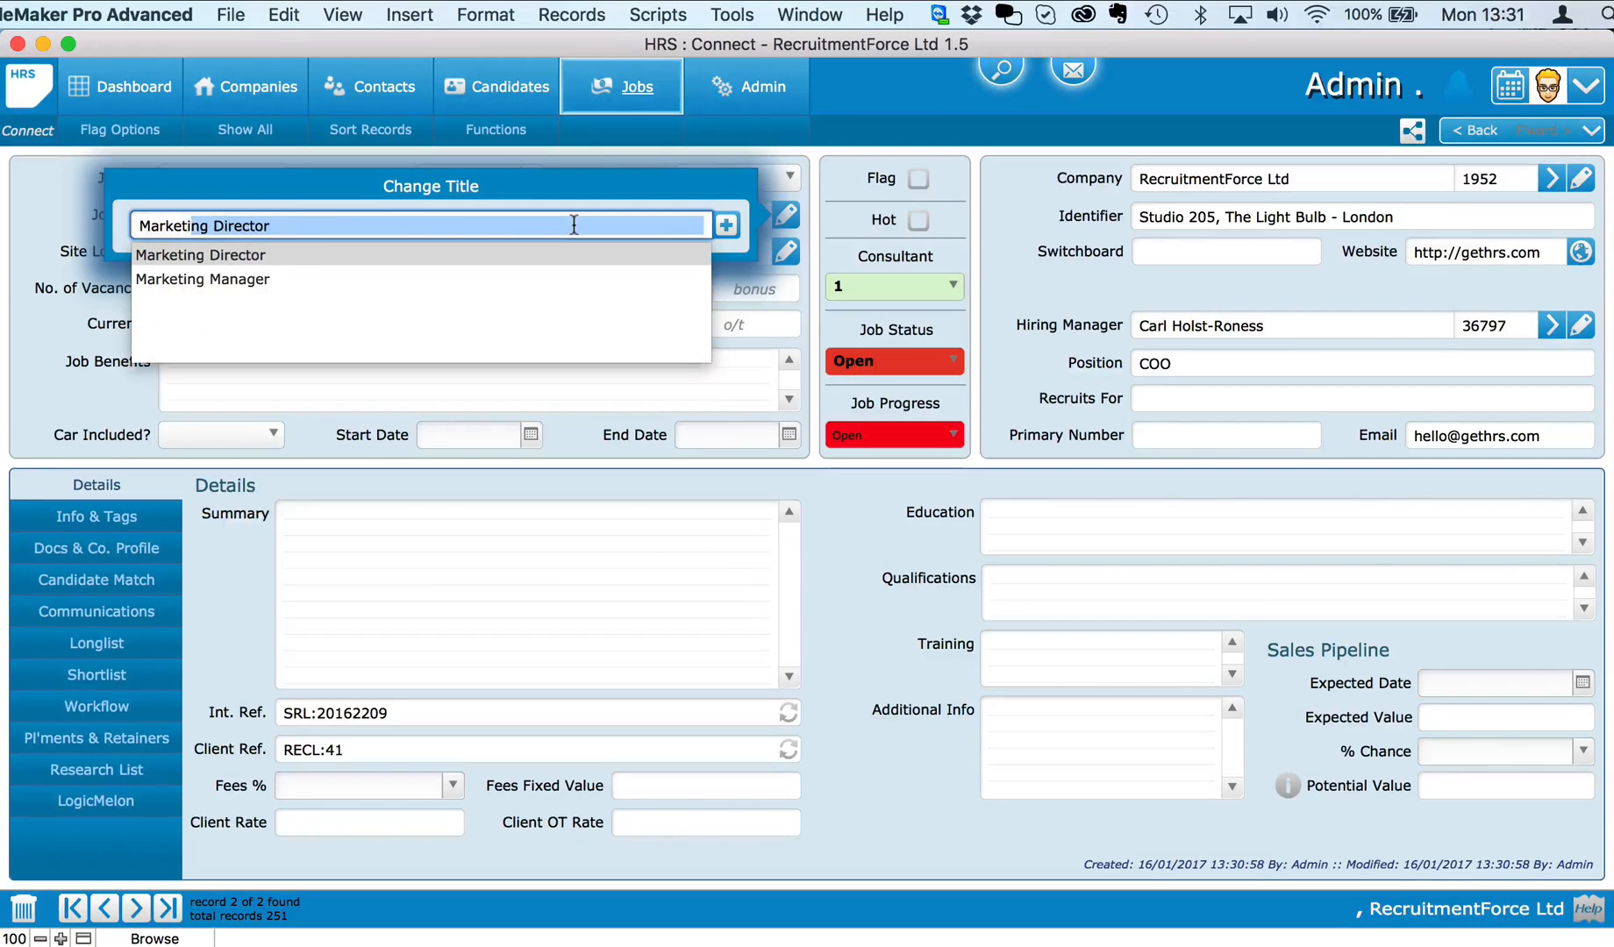
click(452, 279)
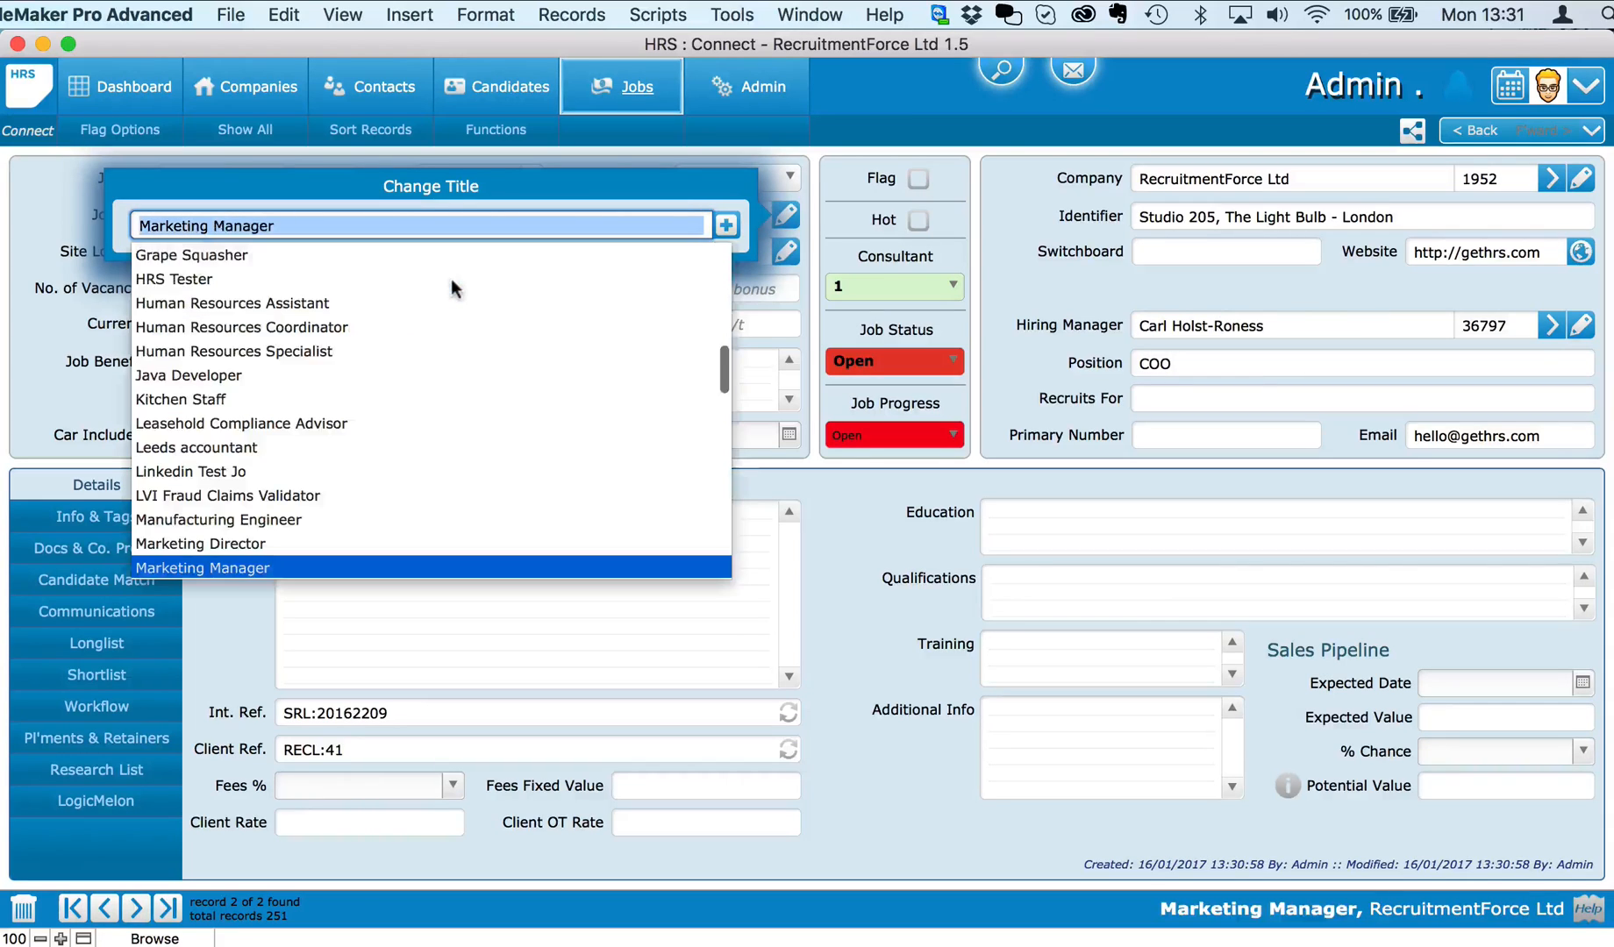
click(725, 225)
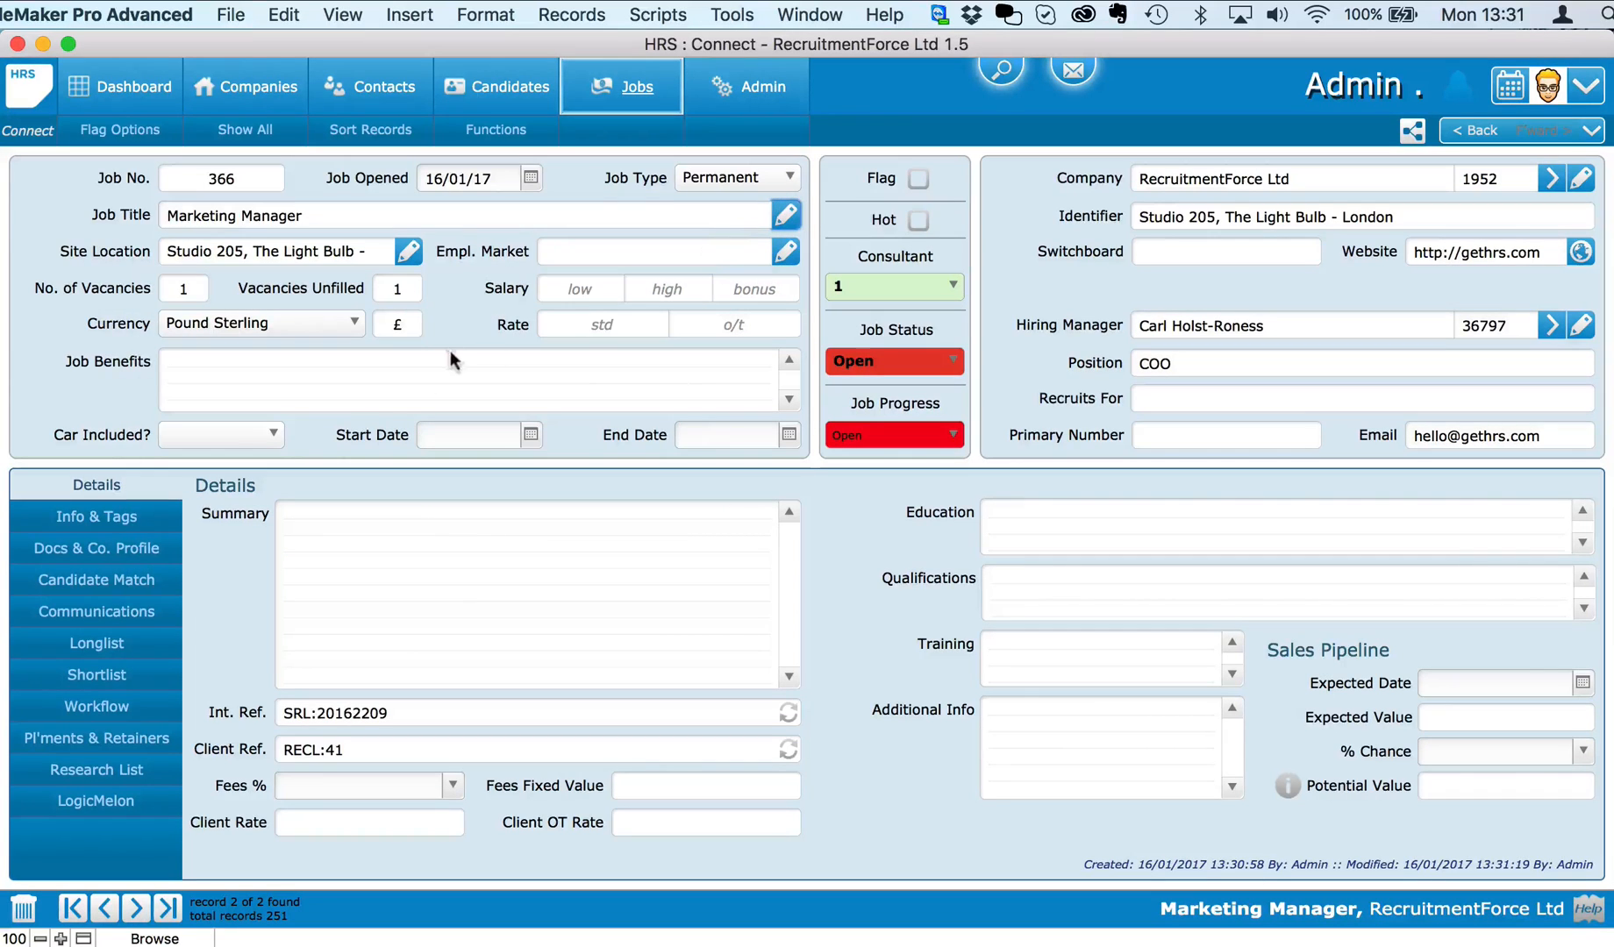
click(577, 284)
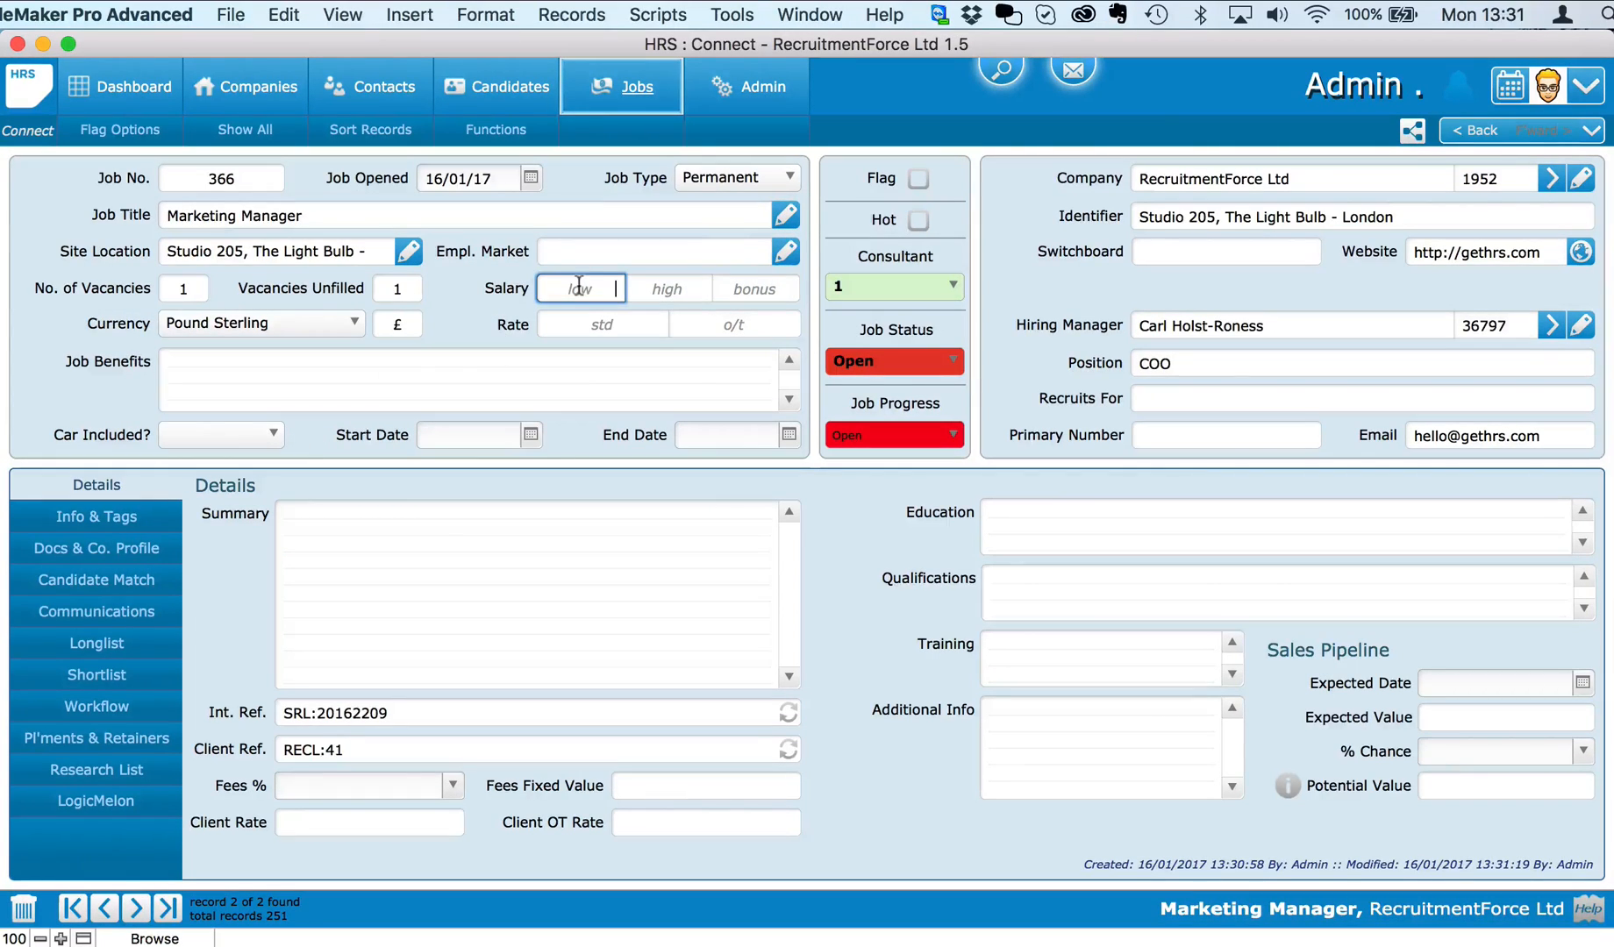
text(45000)
click(664, 290)
text(55000)
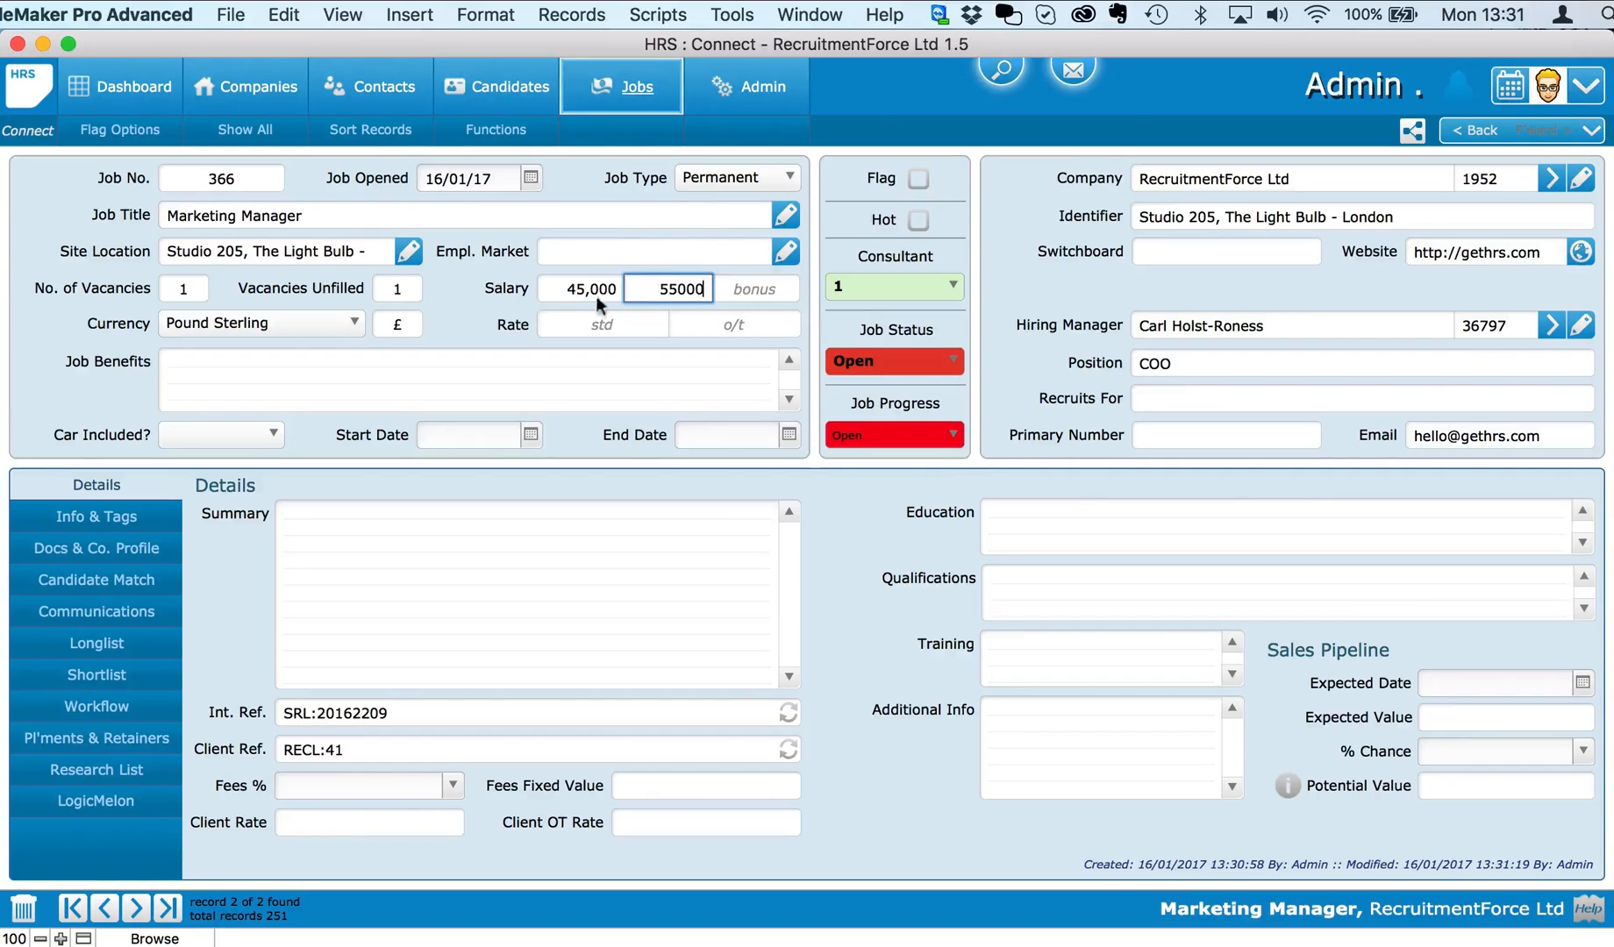
key(Return)
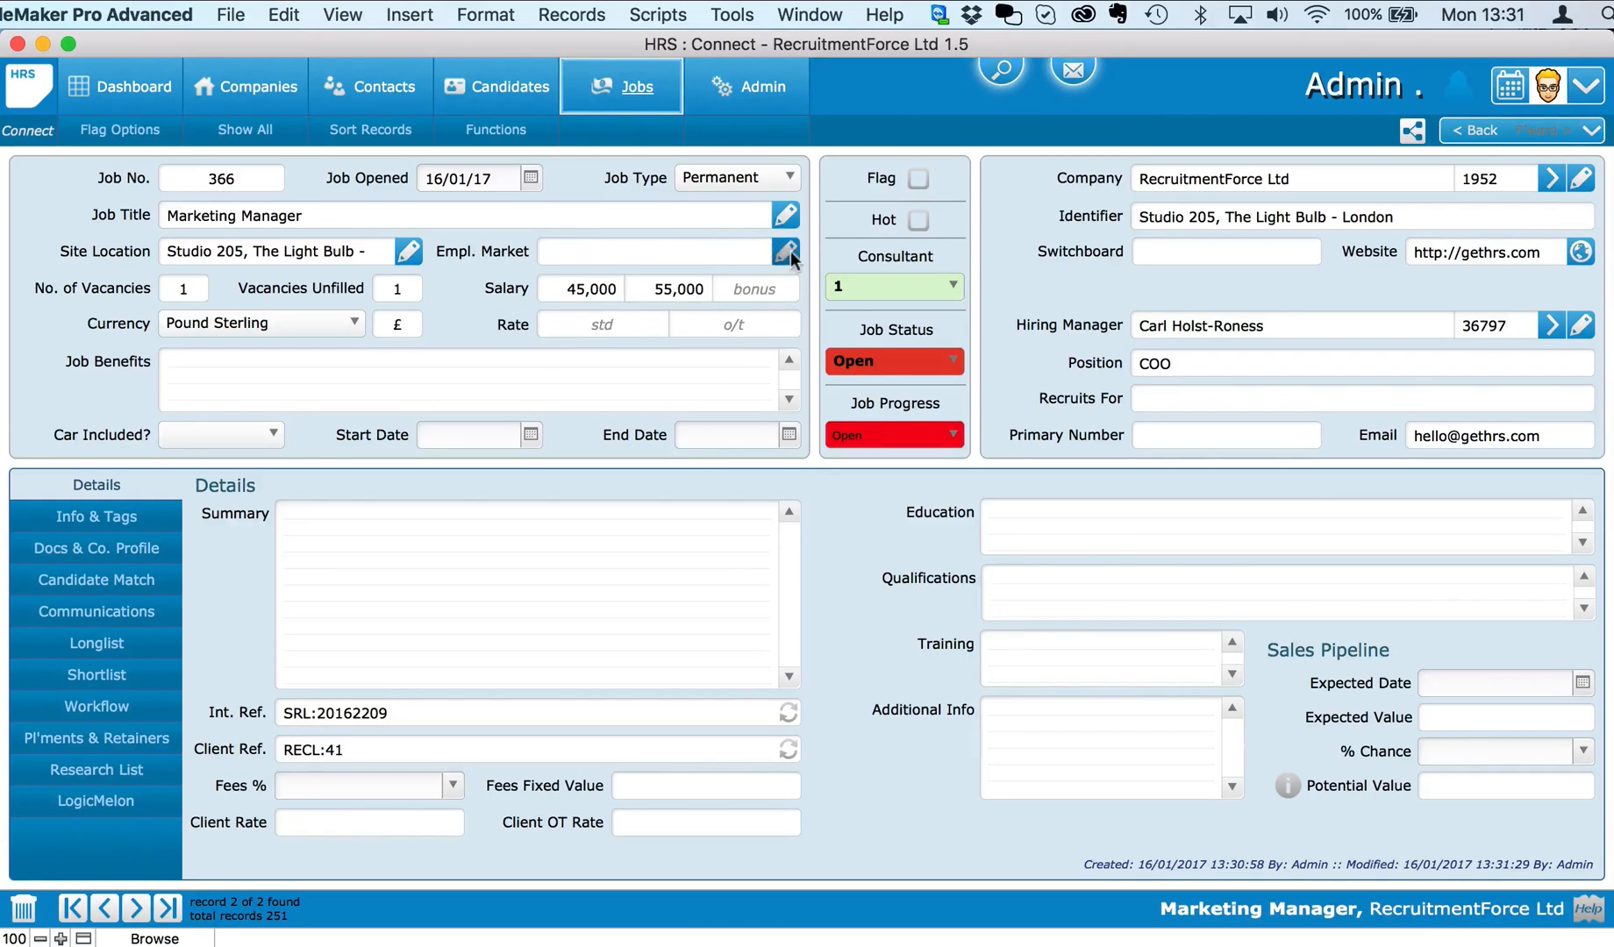
click(786, 251)
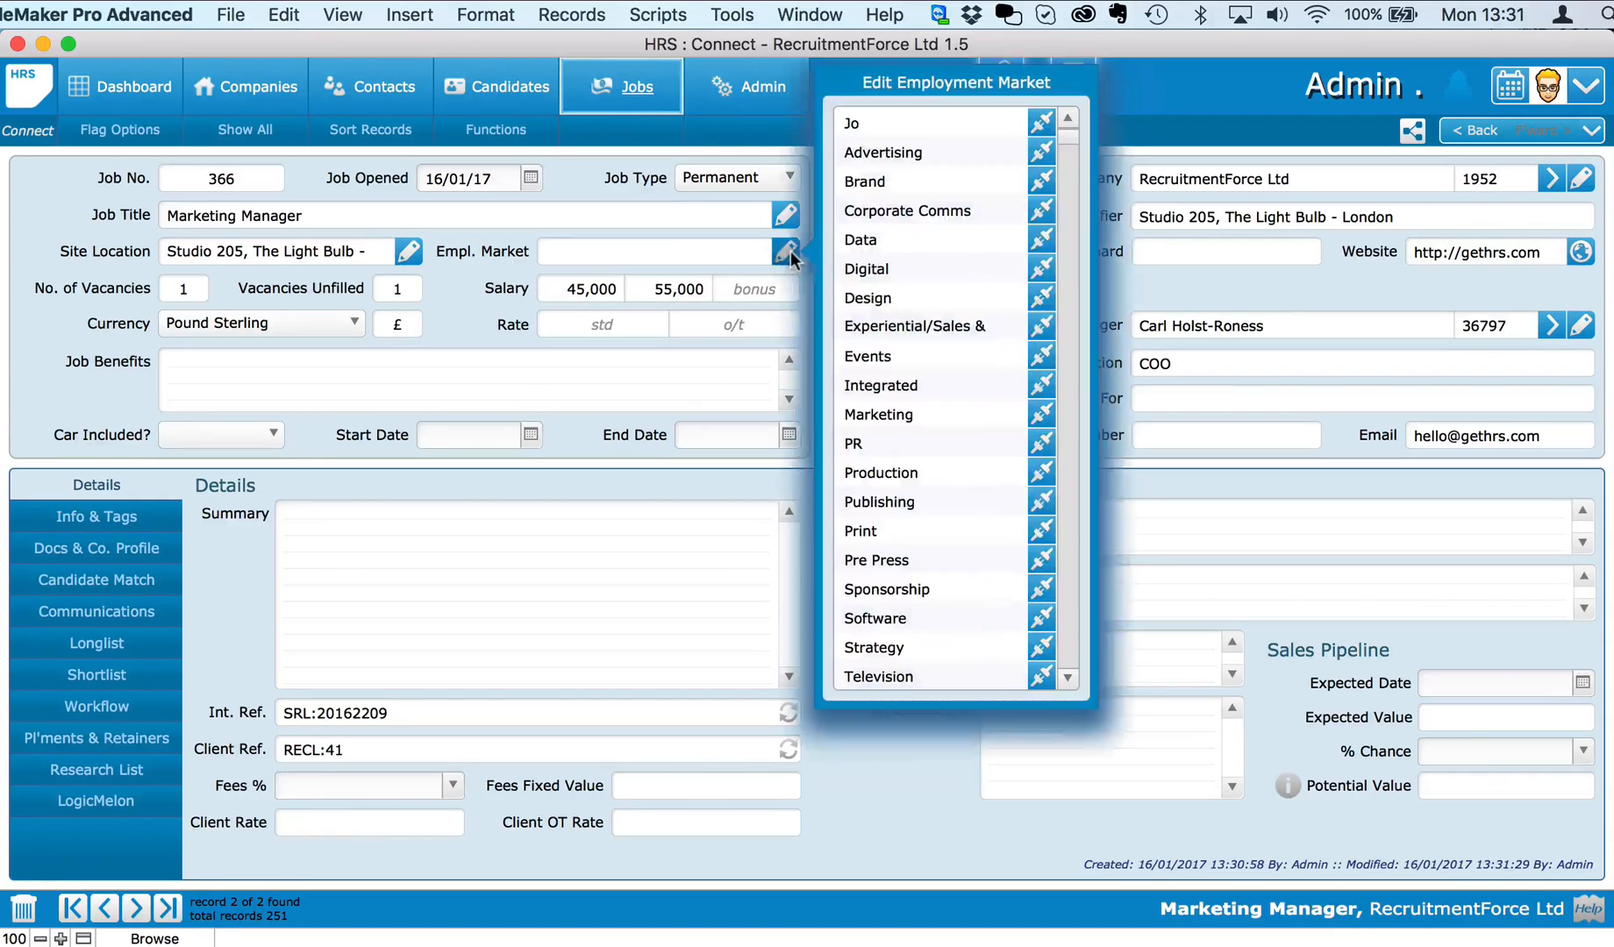
Step: Set job 366's employment market to Marketing and show its Info & Tags panel
click(1035, 416)
click(484, 299)
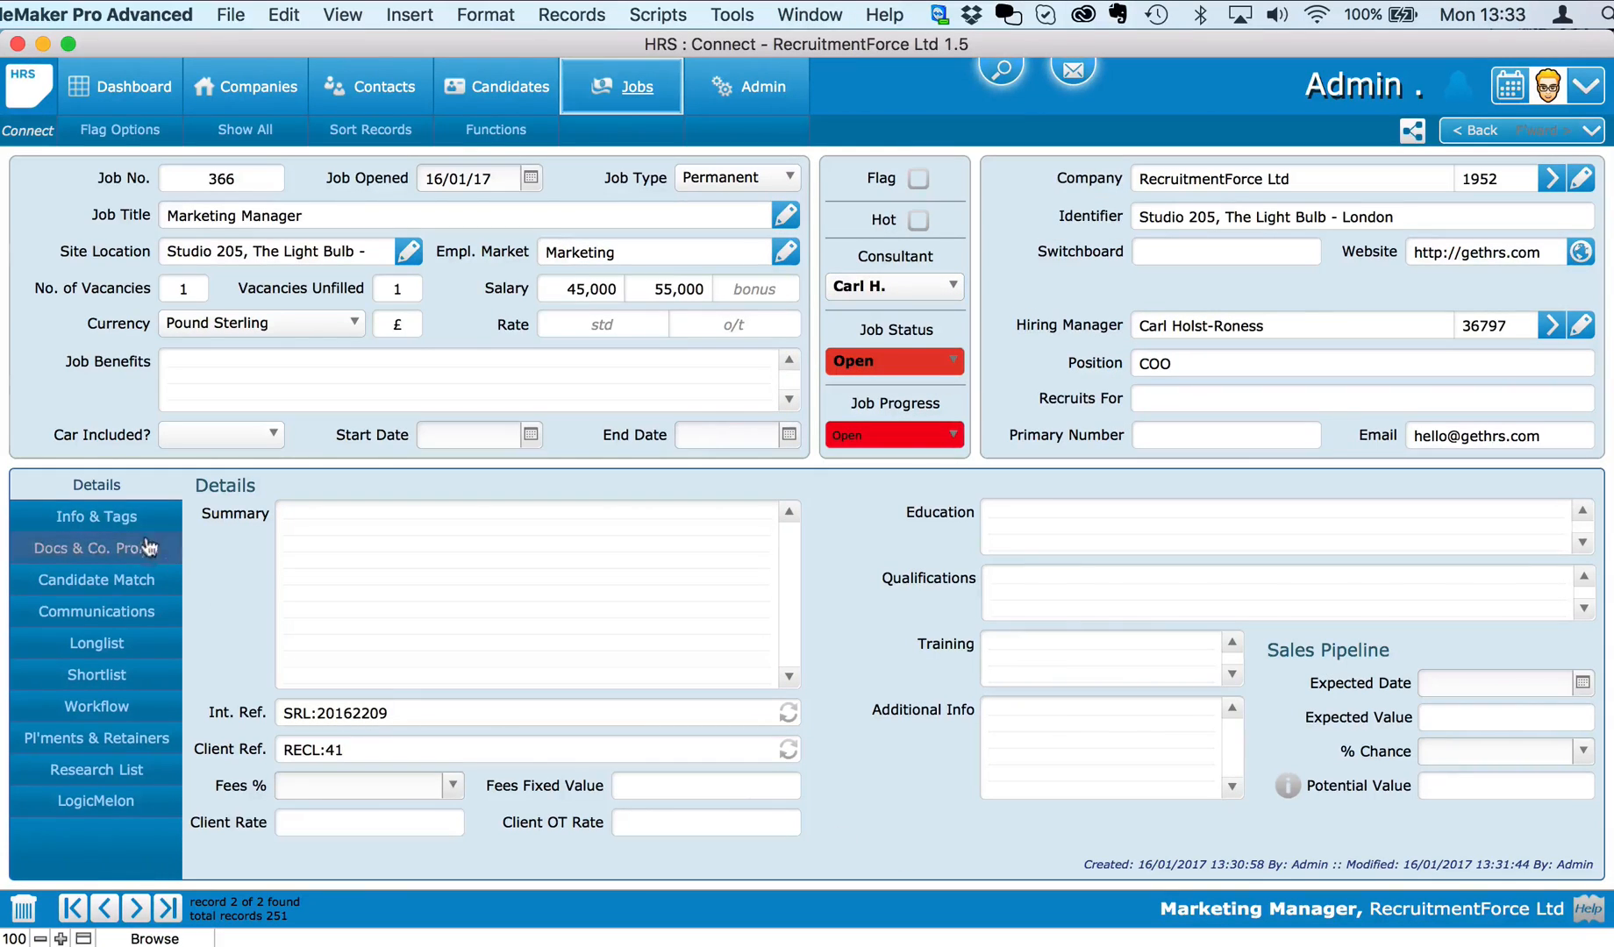
click(126, 520)
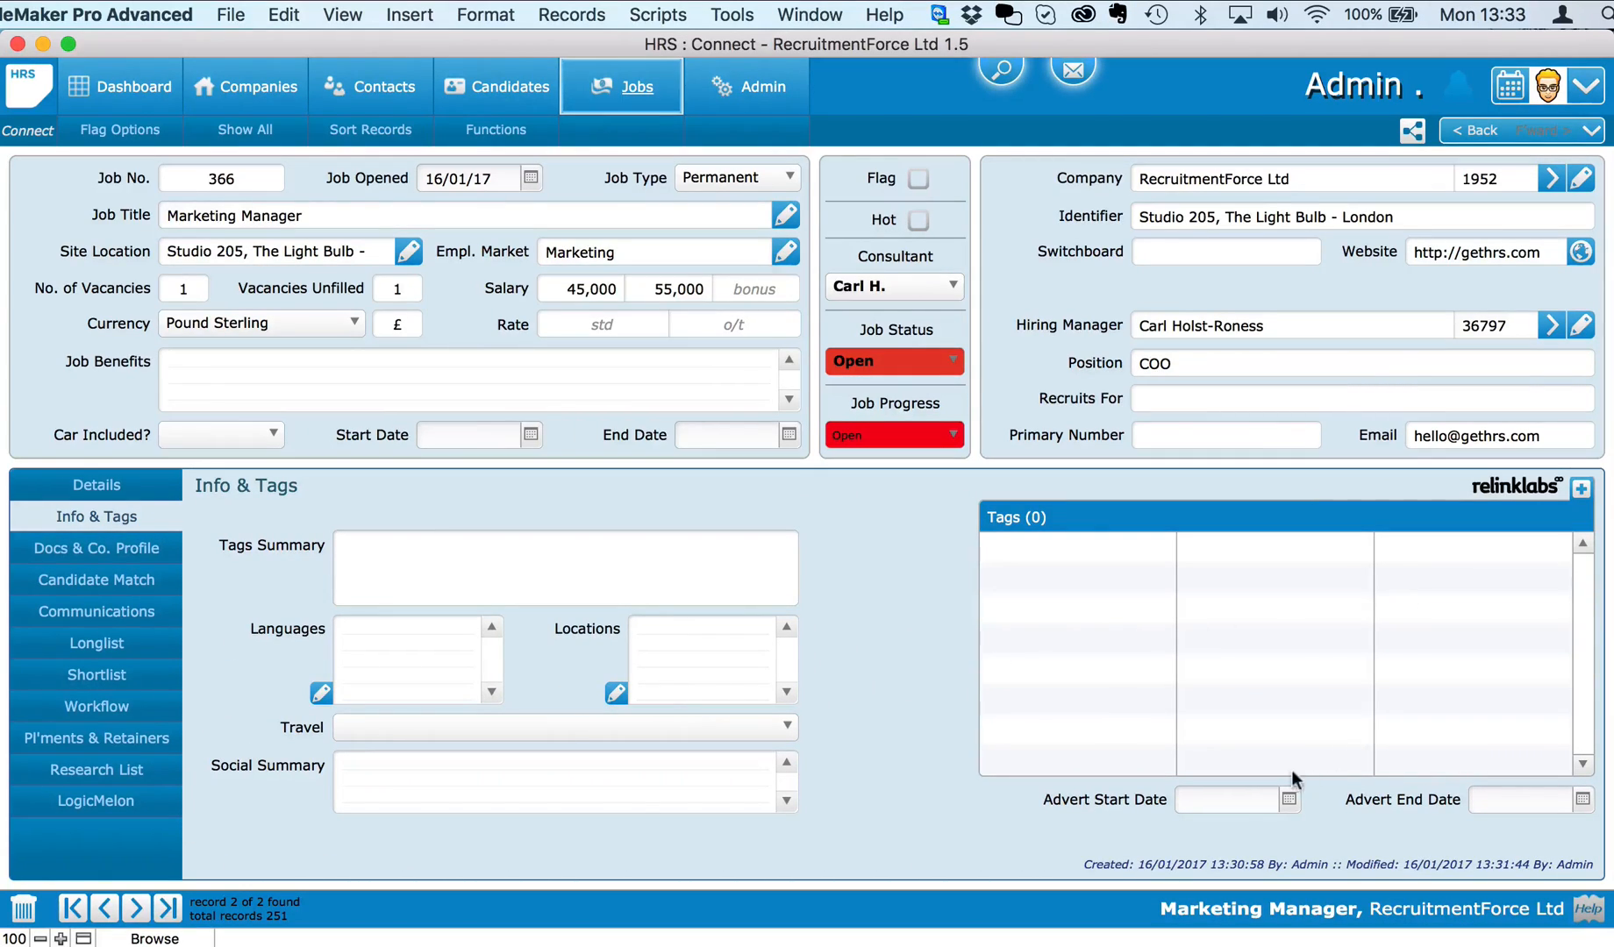
Step: Open Relinklabs insights for Marketing Manager and centre the skills chart on marketing strategy, then marketing
click(1508, 488)
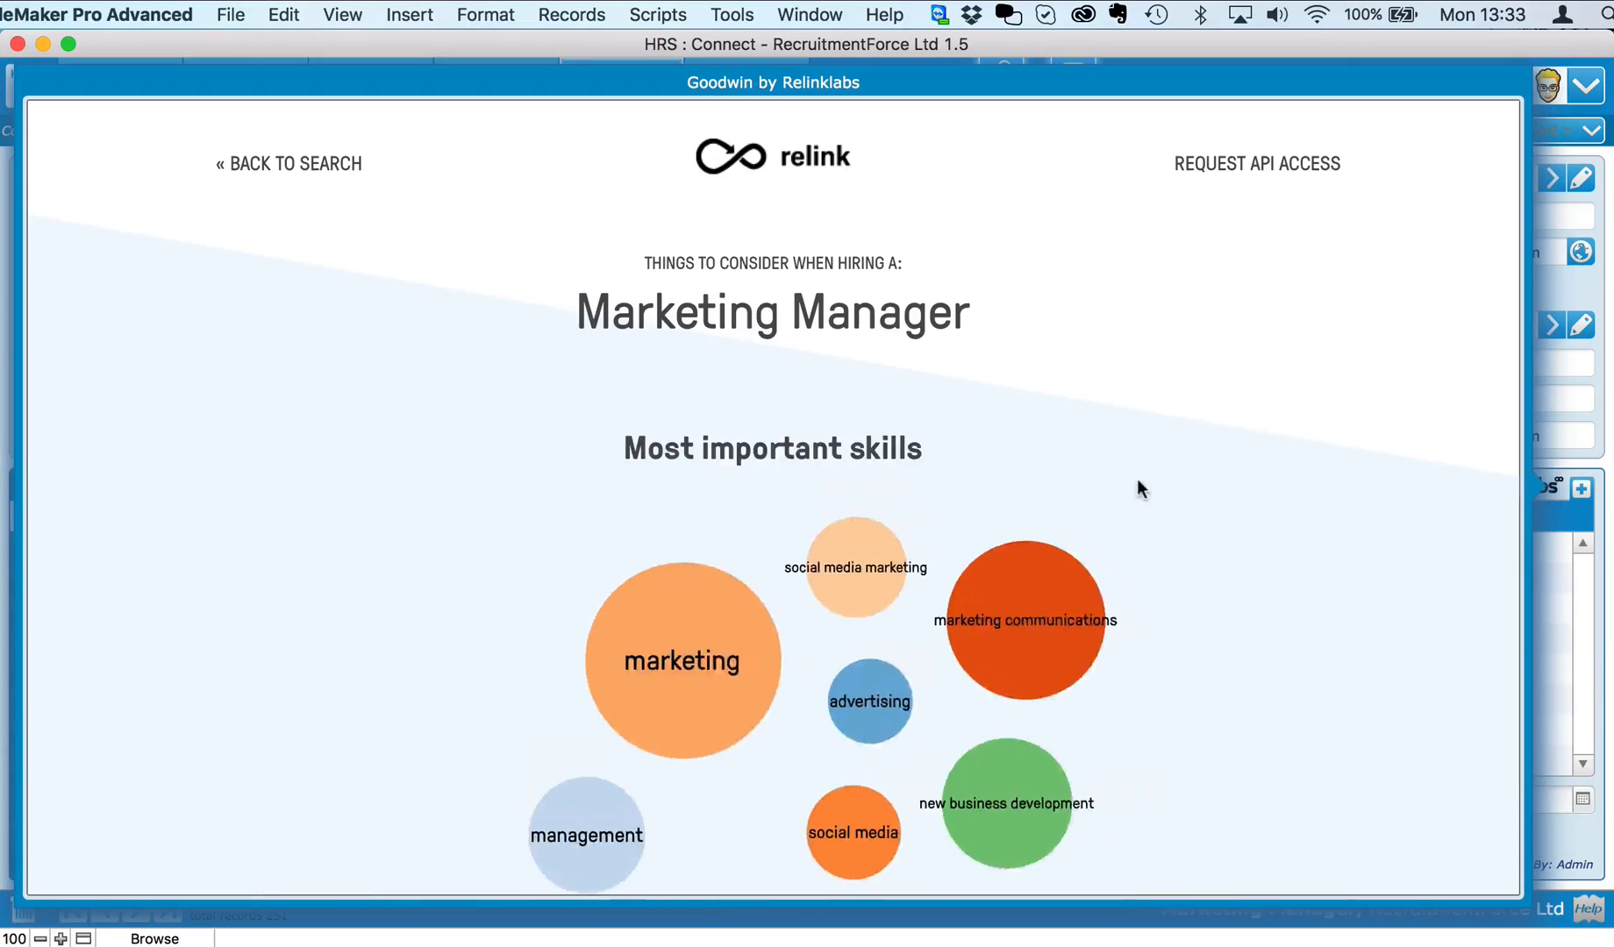
scroll(1259, 612, down, 3)
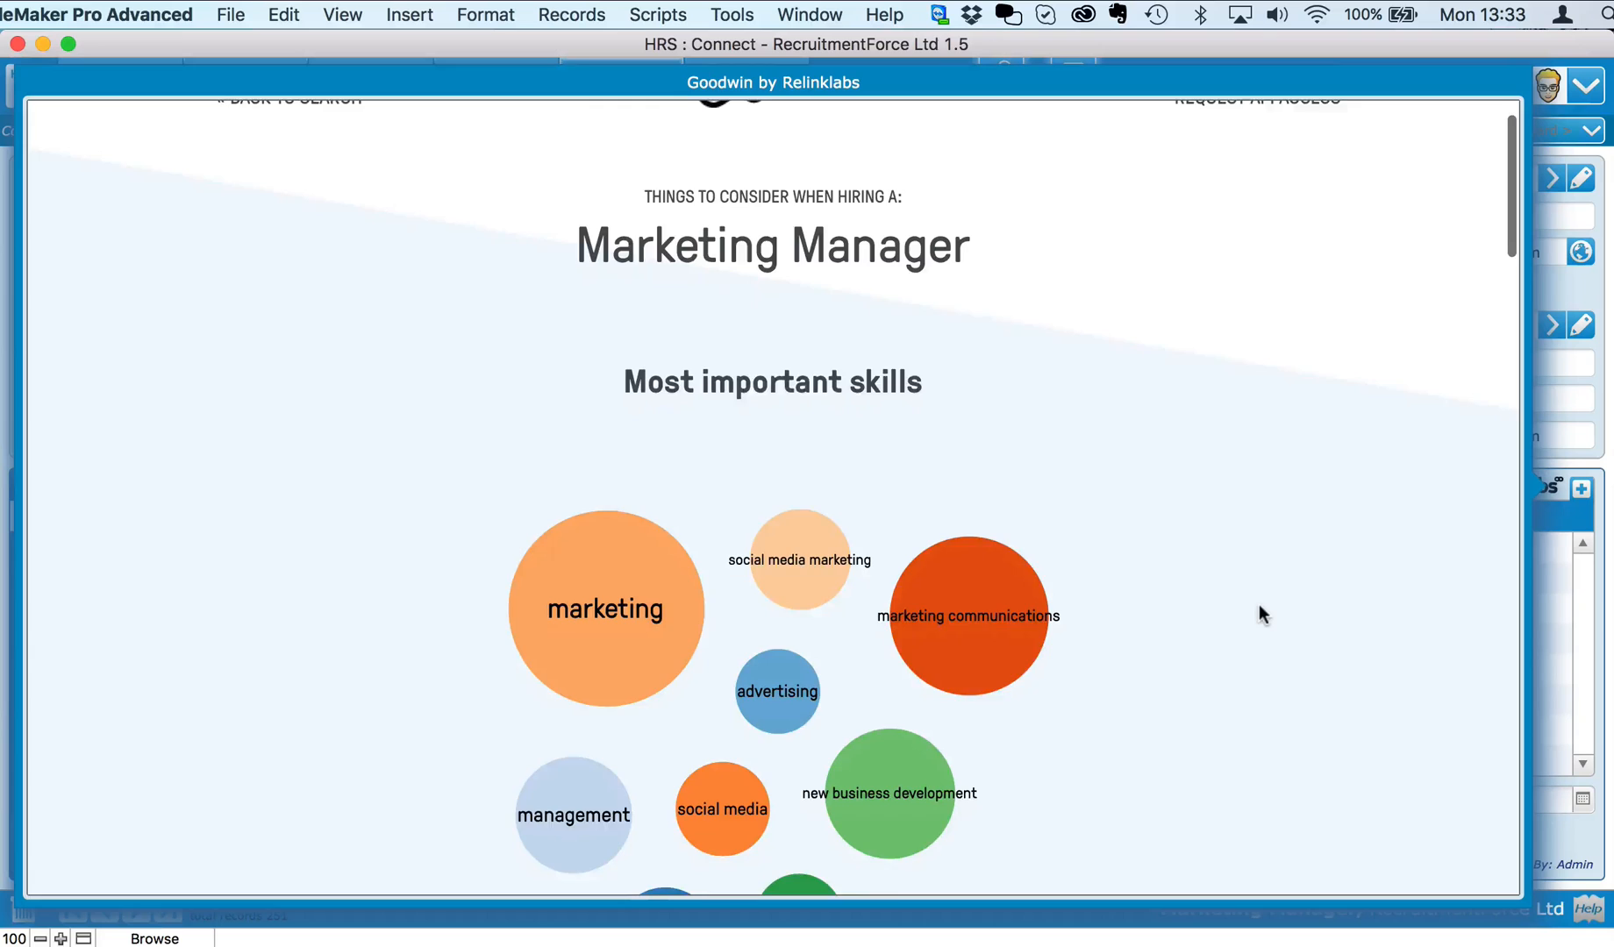
scroll(1258, 606, down, 5)
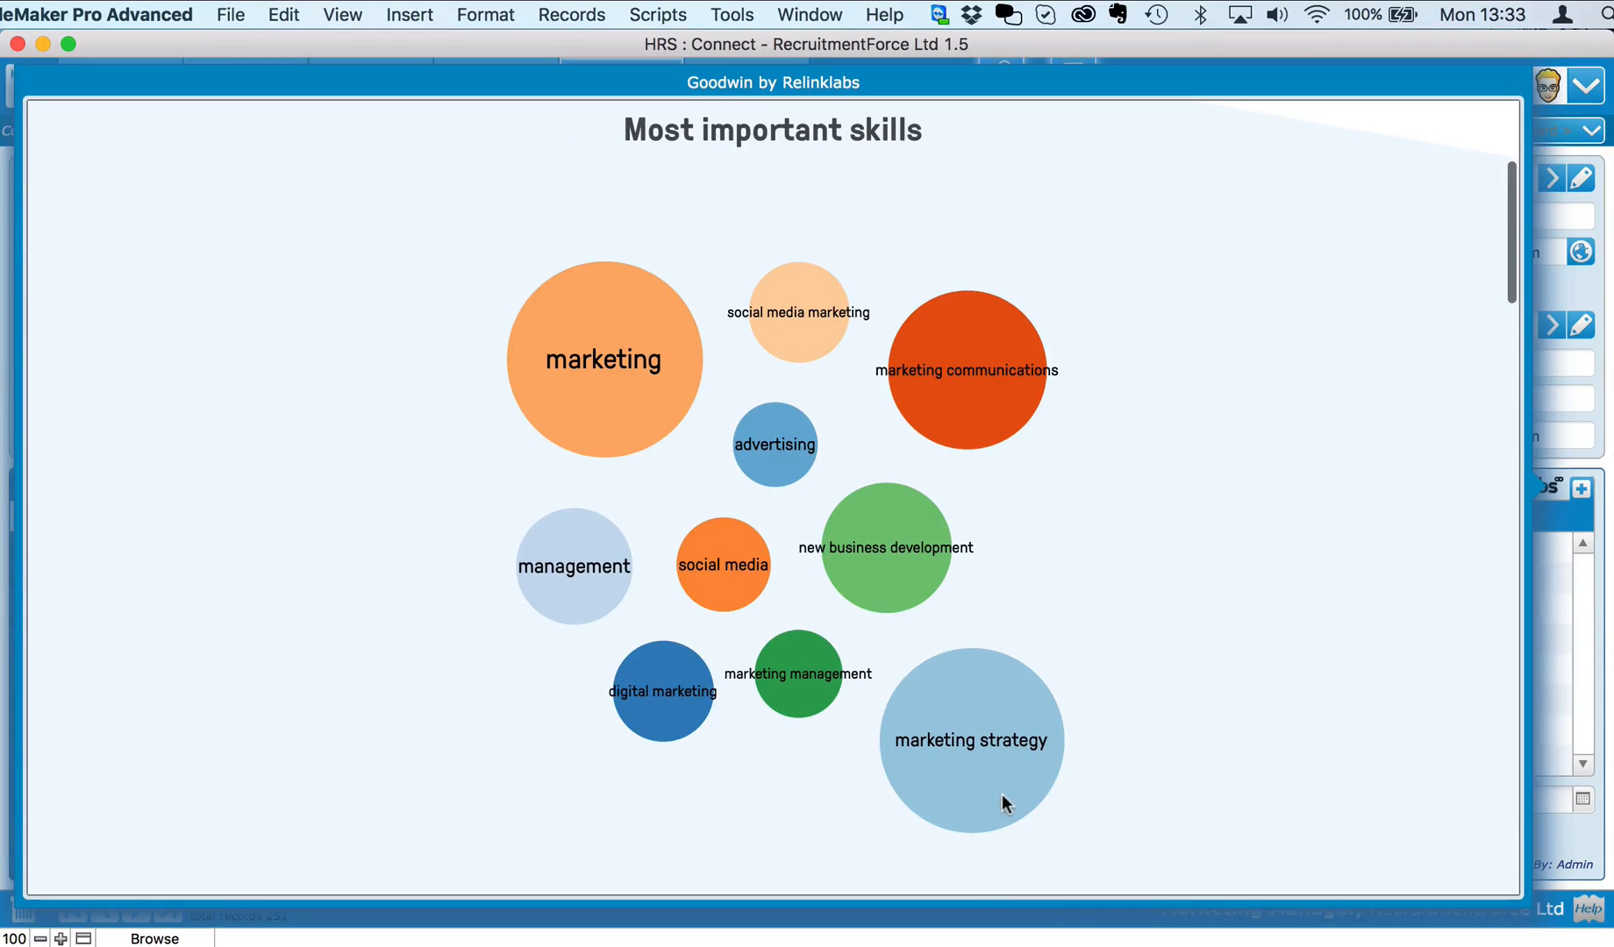
click(971, 741)
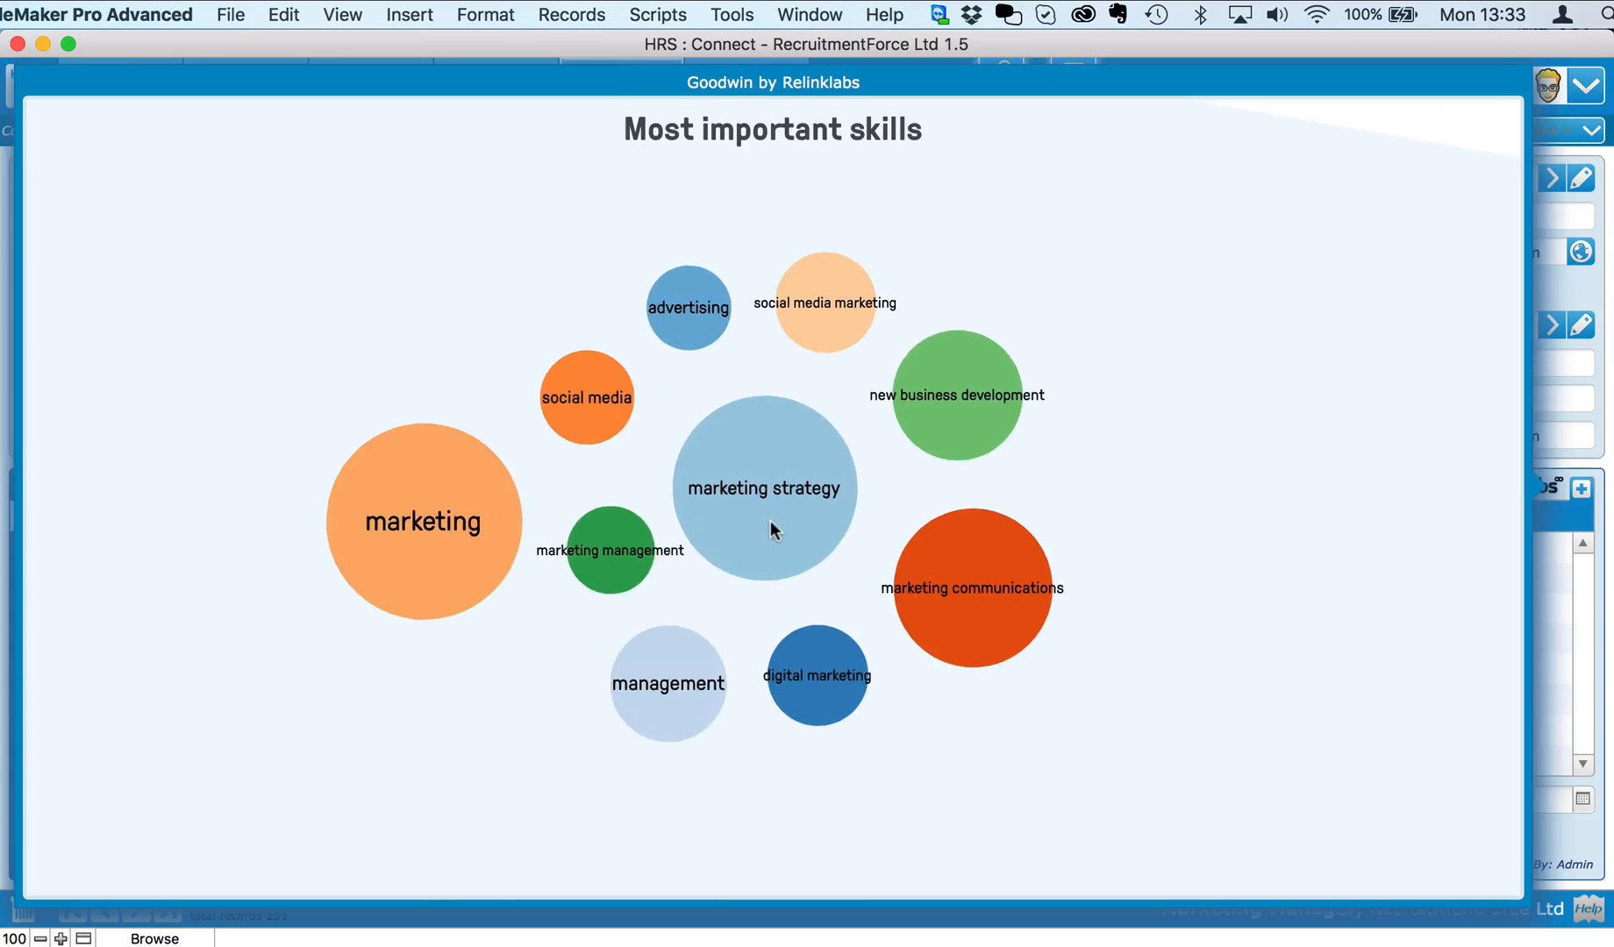
click(555, 546)
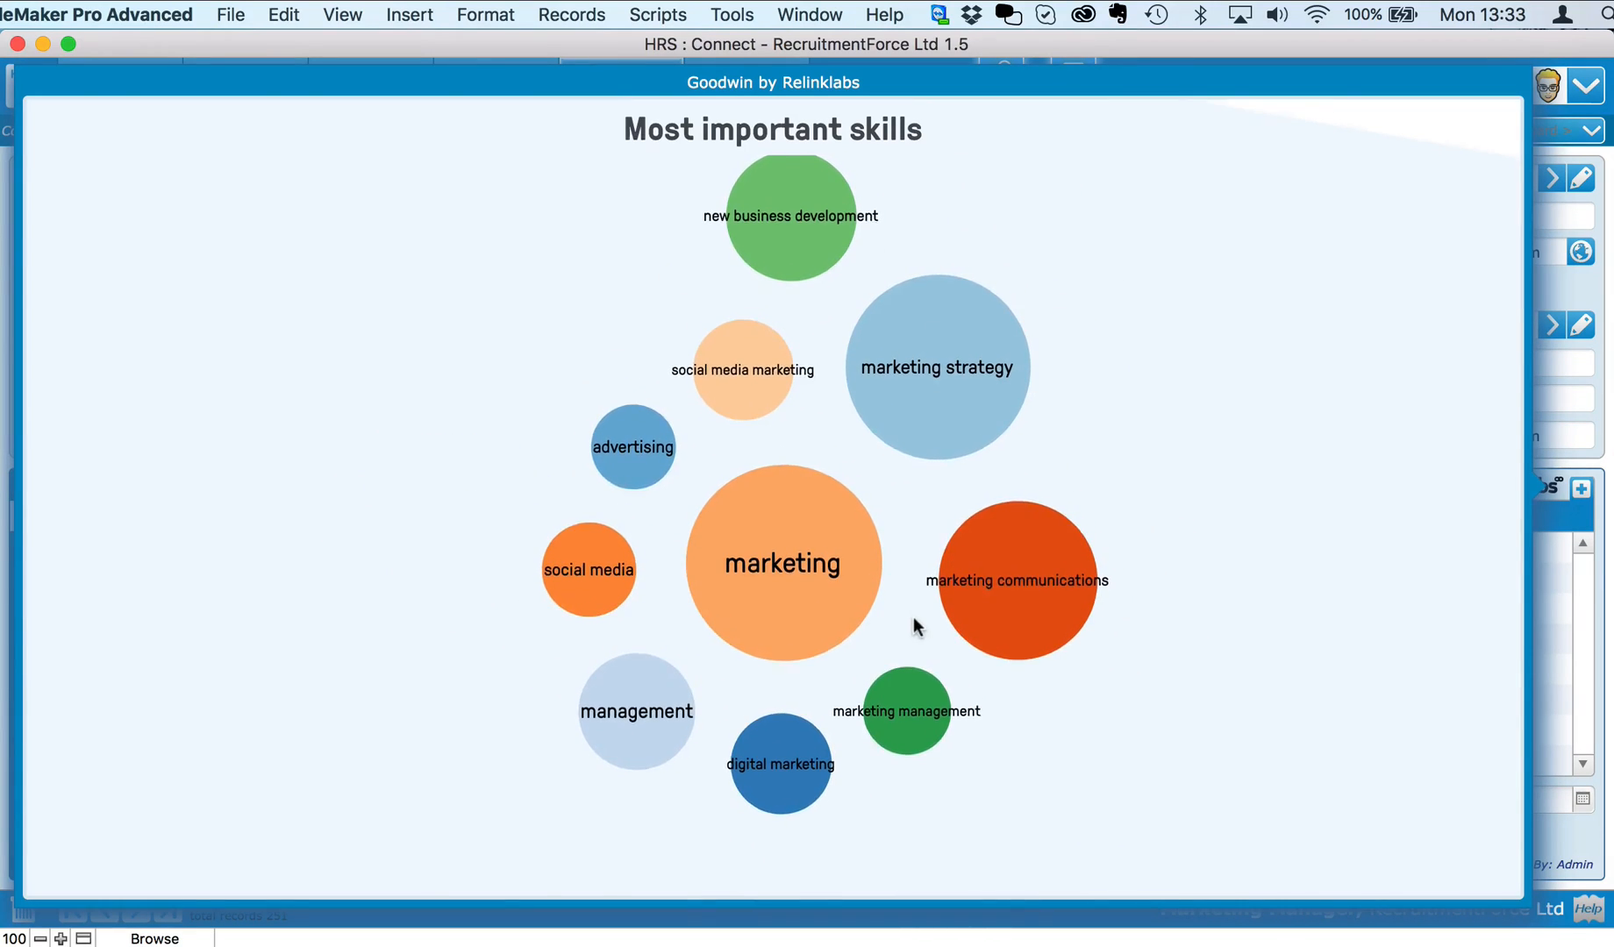
scroll(914, 625, down, 2)
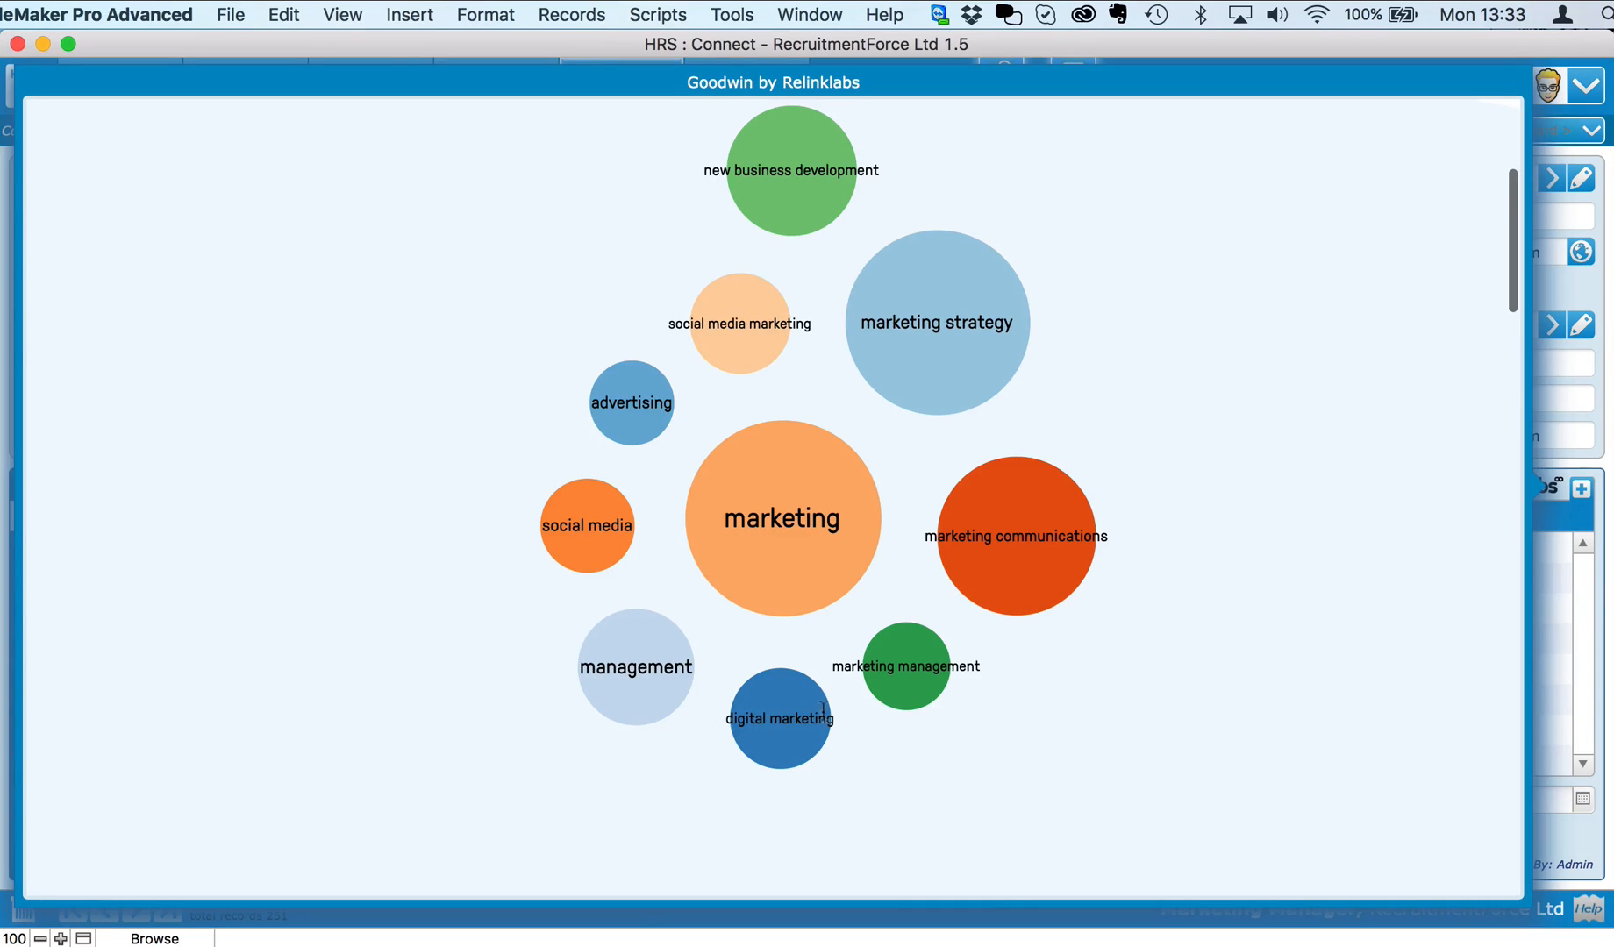
scroll(910, 688, down, 6)
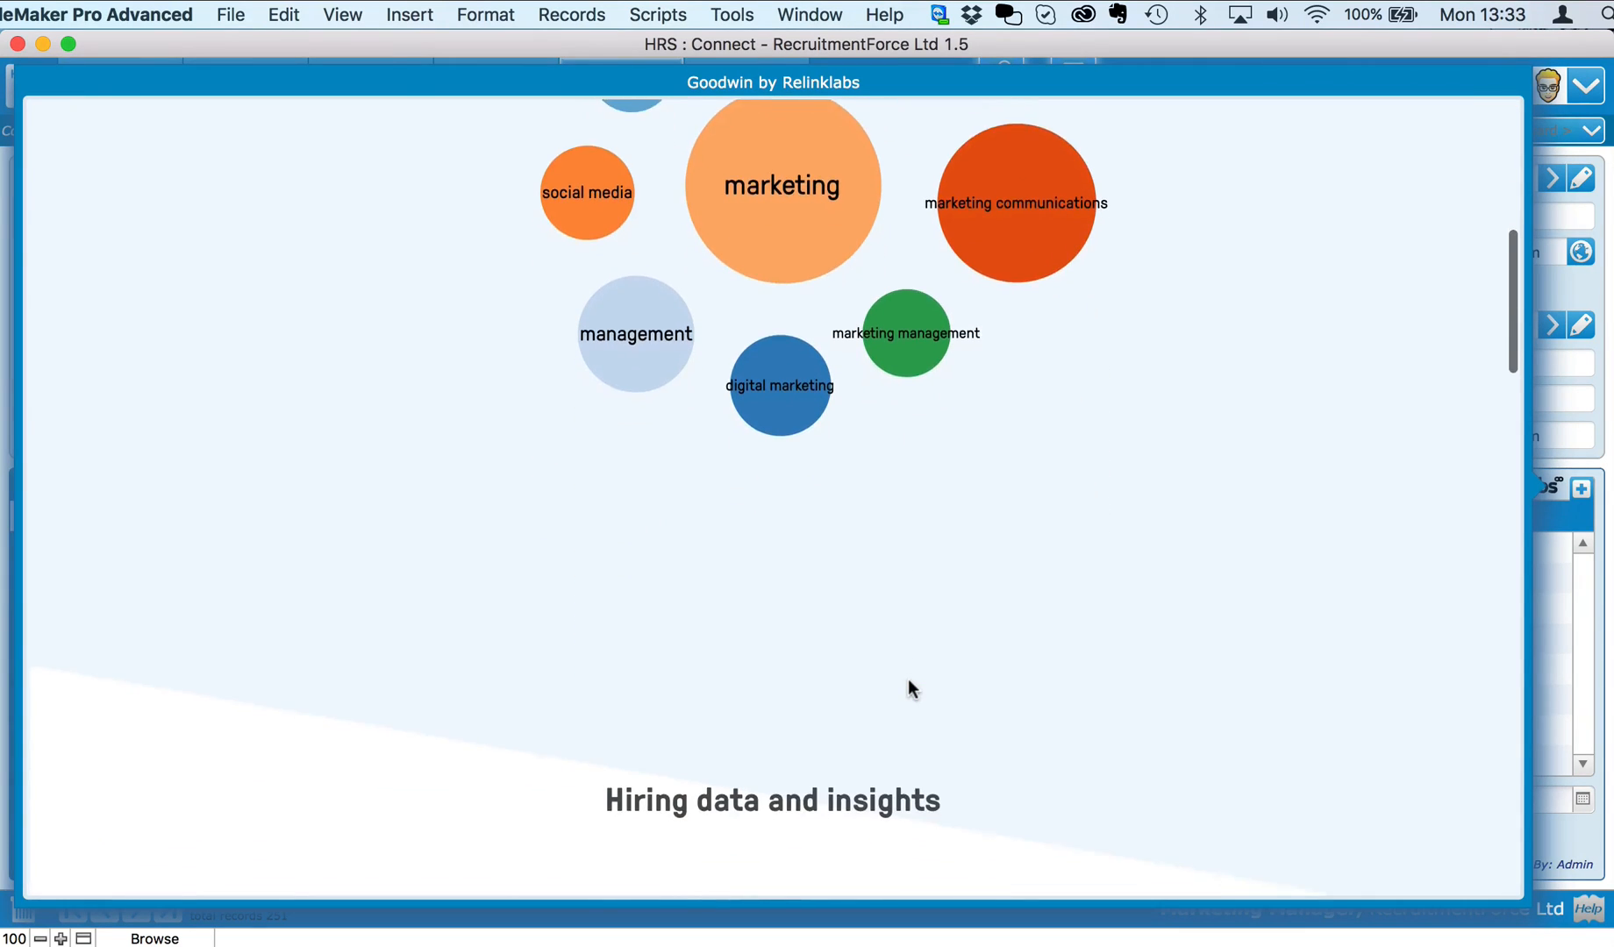
Step: Read through the Goodwin hiring insights, close them, and bring up the Add Tag list
scroll(907, 686, down, 8)
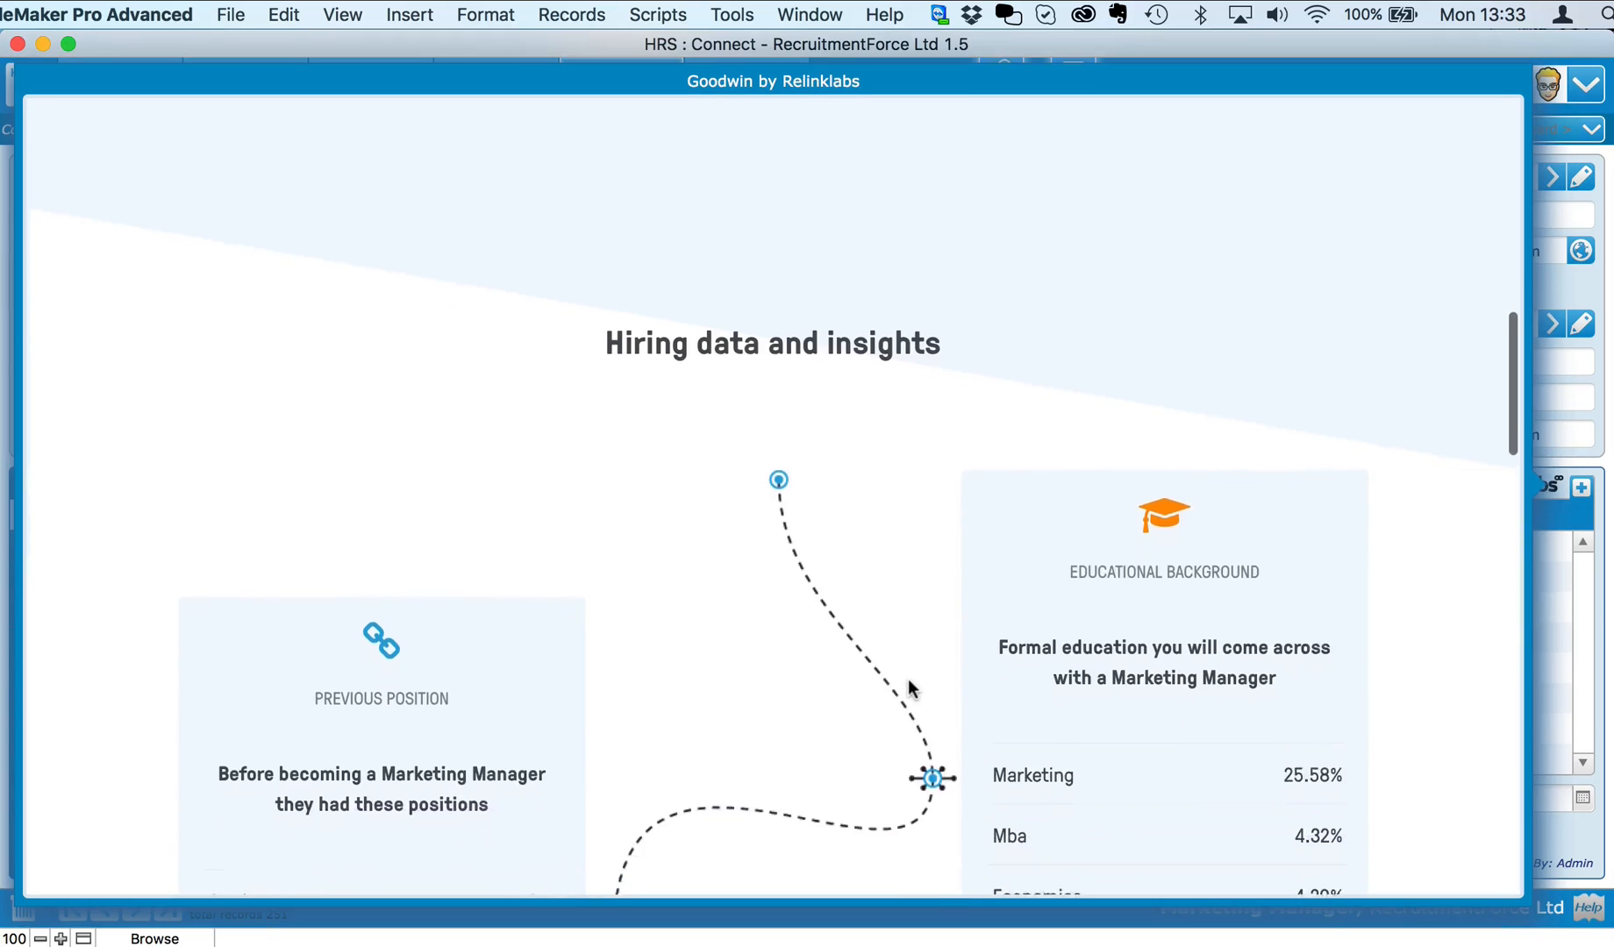
scroll(908, 684, down, 5)
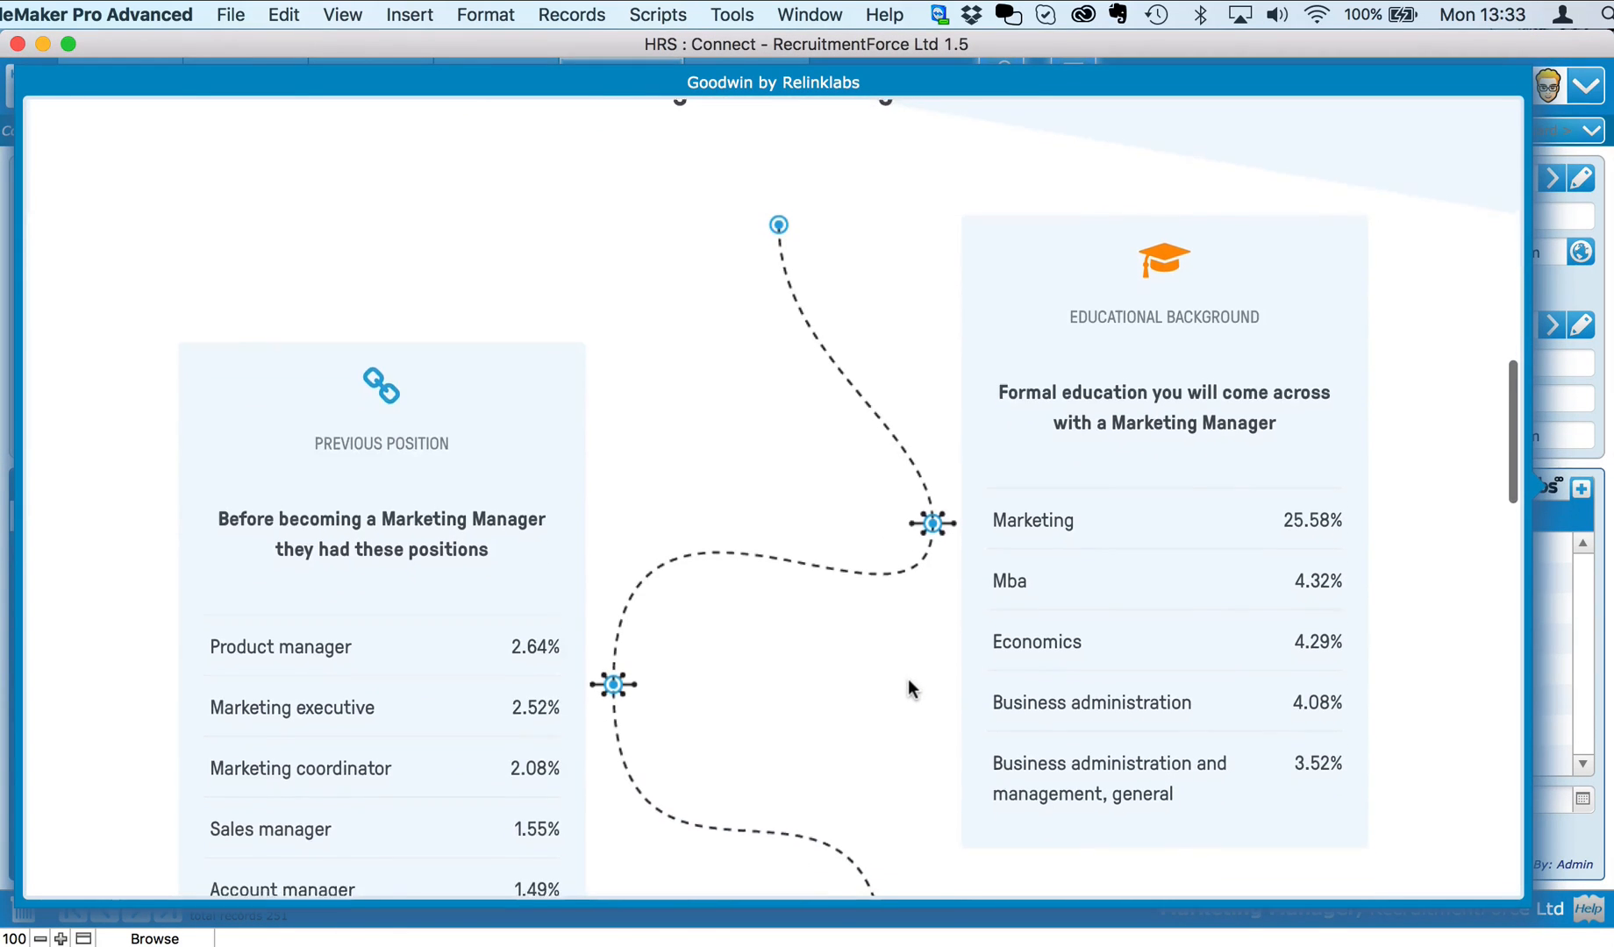
scroll(907, 678, down, 2)
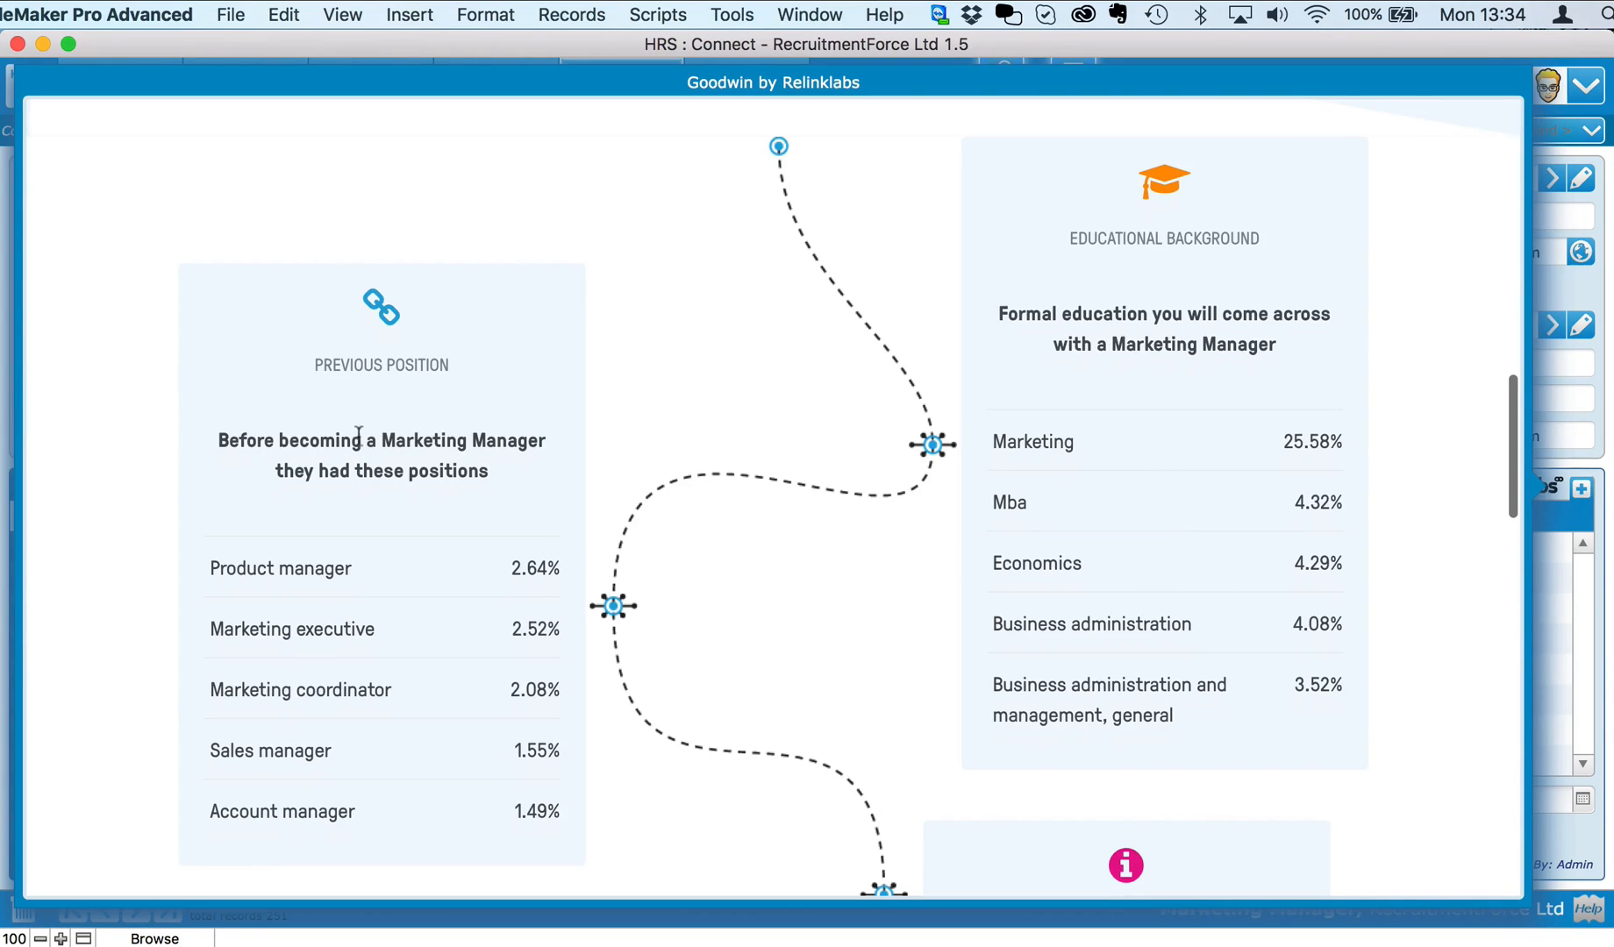
scroll(456, 705, down, 2)
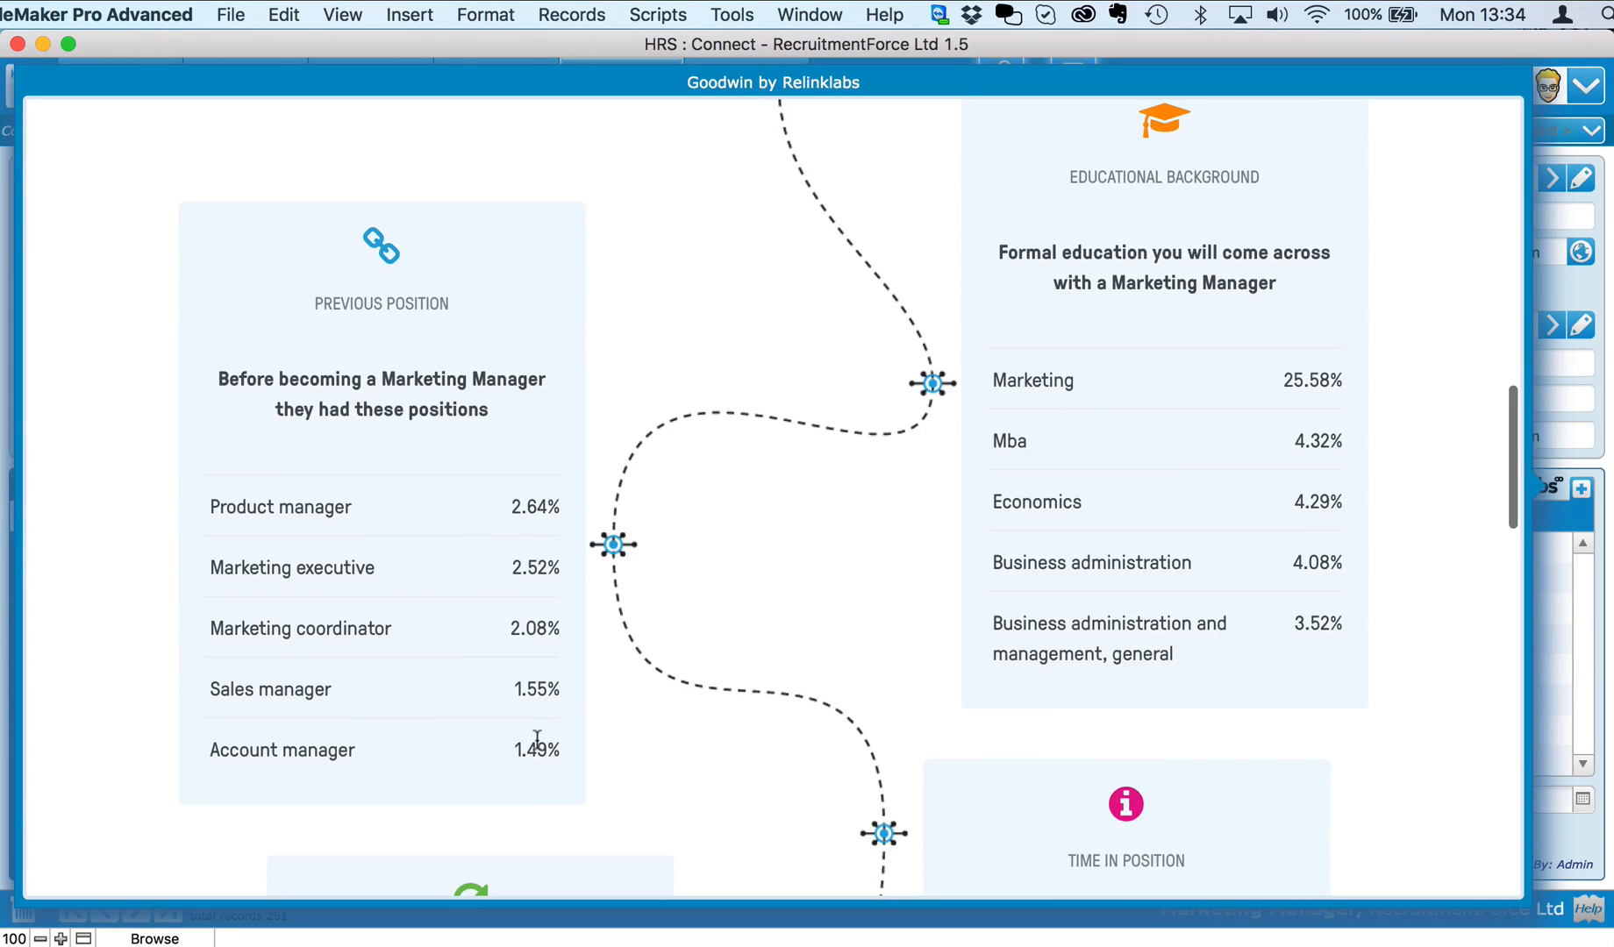
scroll(537, 741, down, 10)
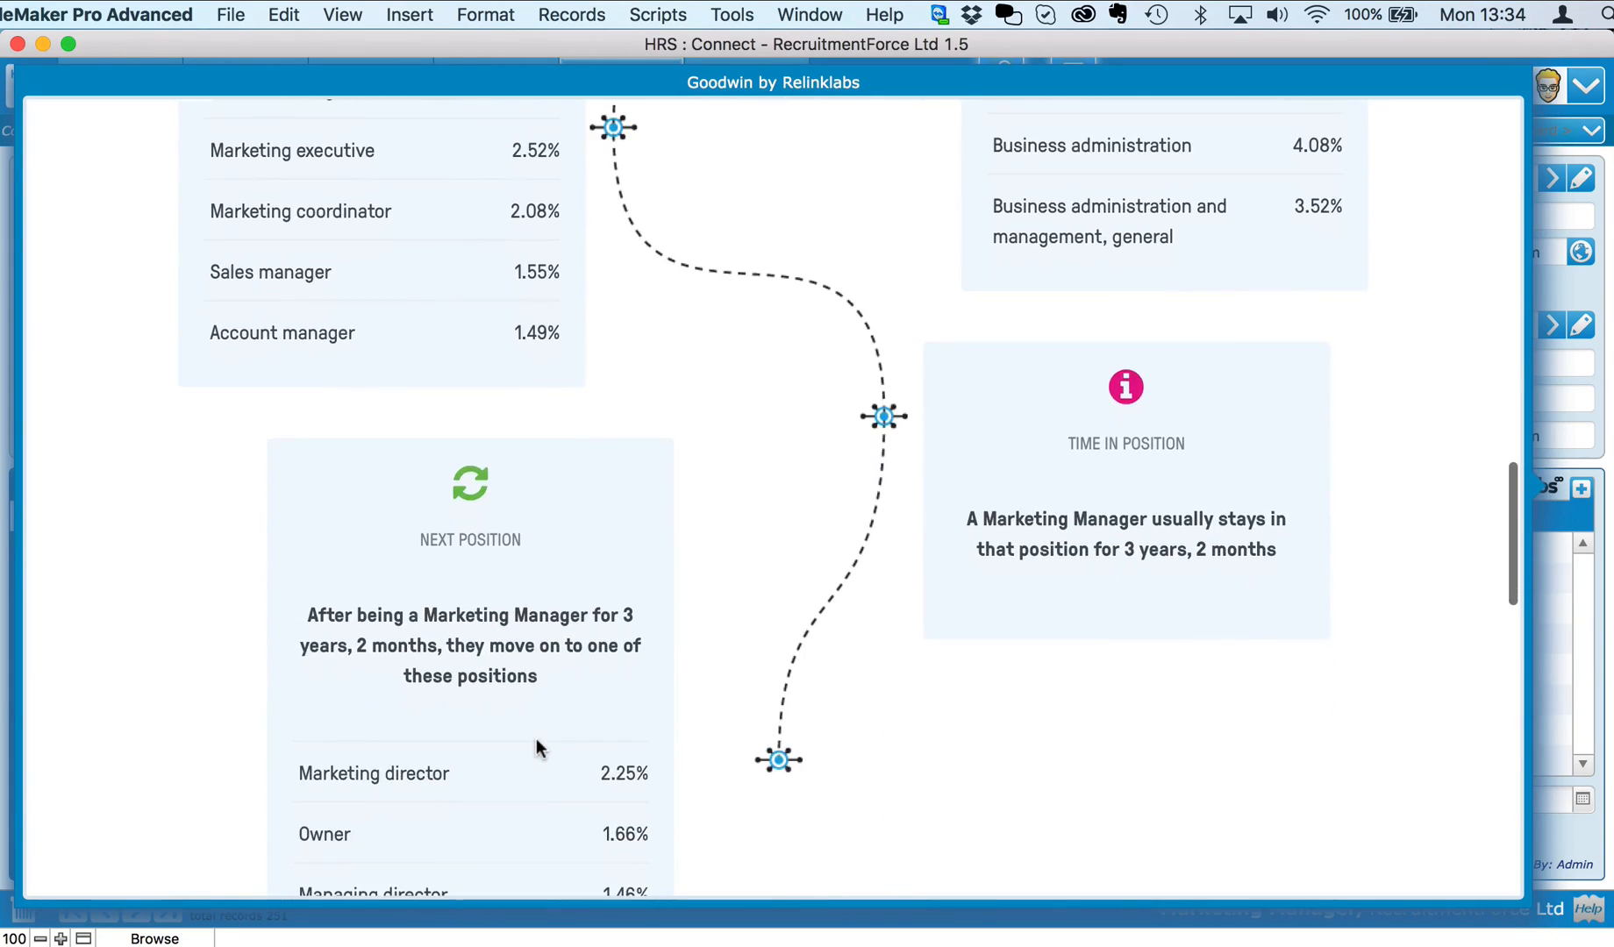
scroll(537, 746, down, 5)
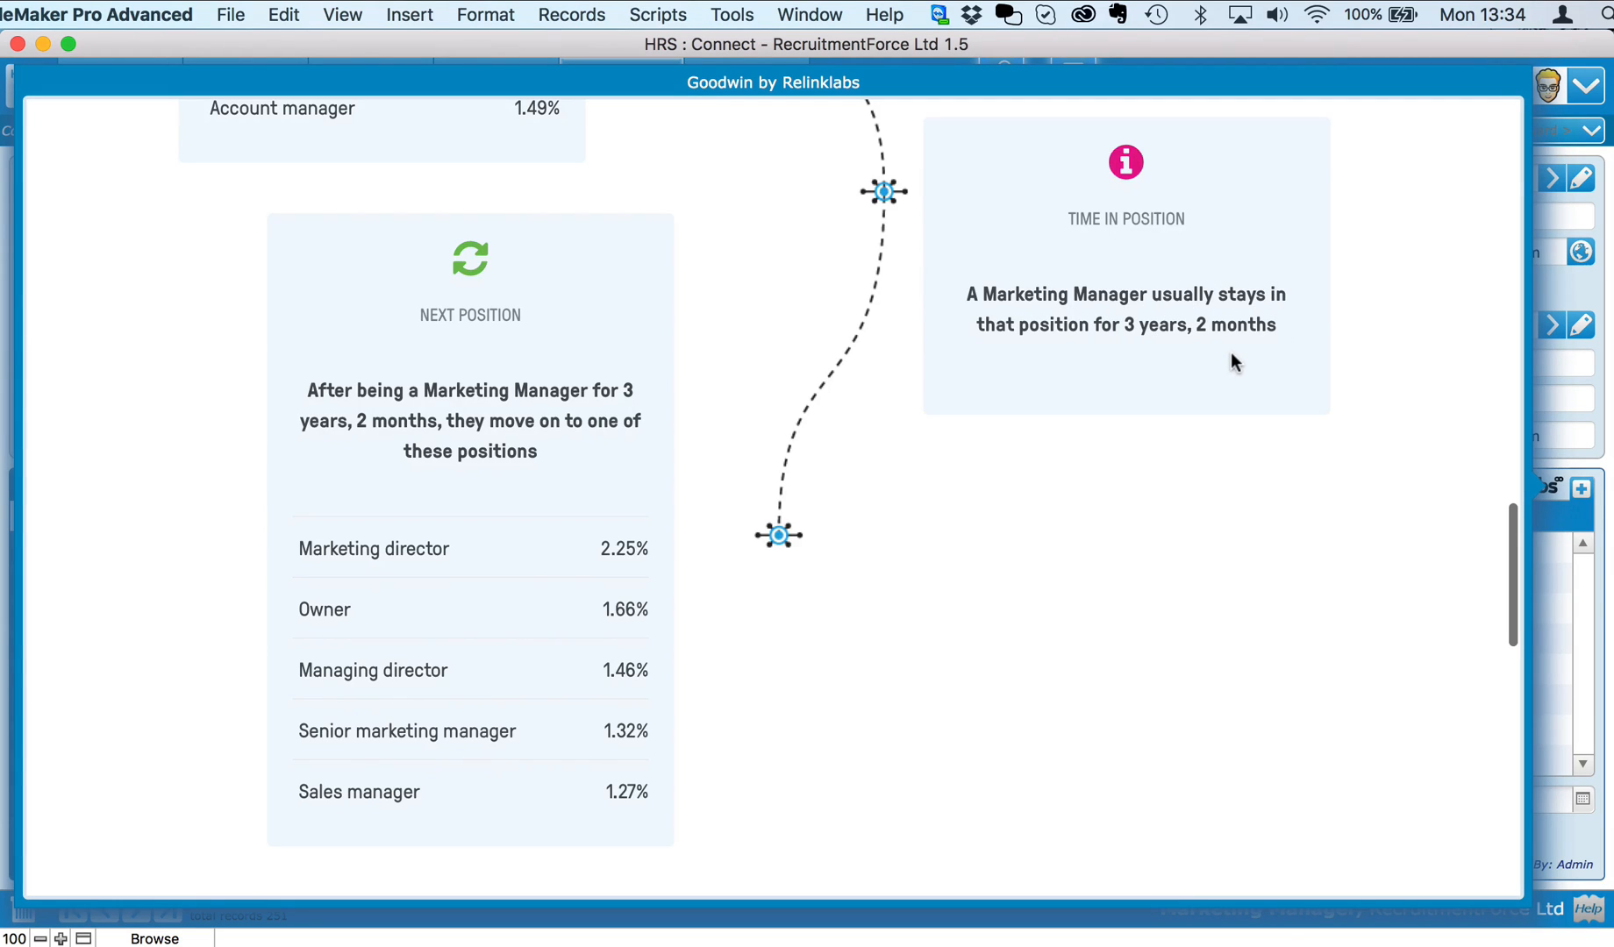
scroll(1230, 353, down, 10)
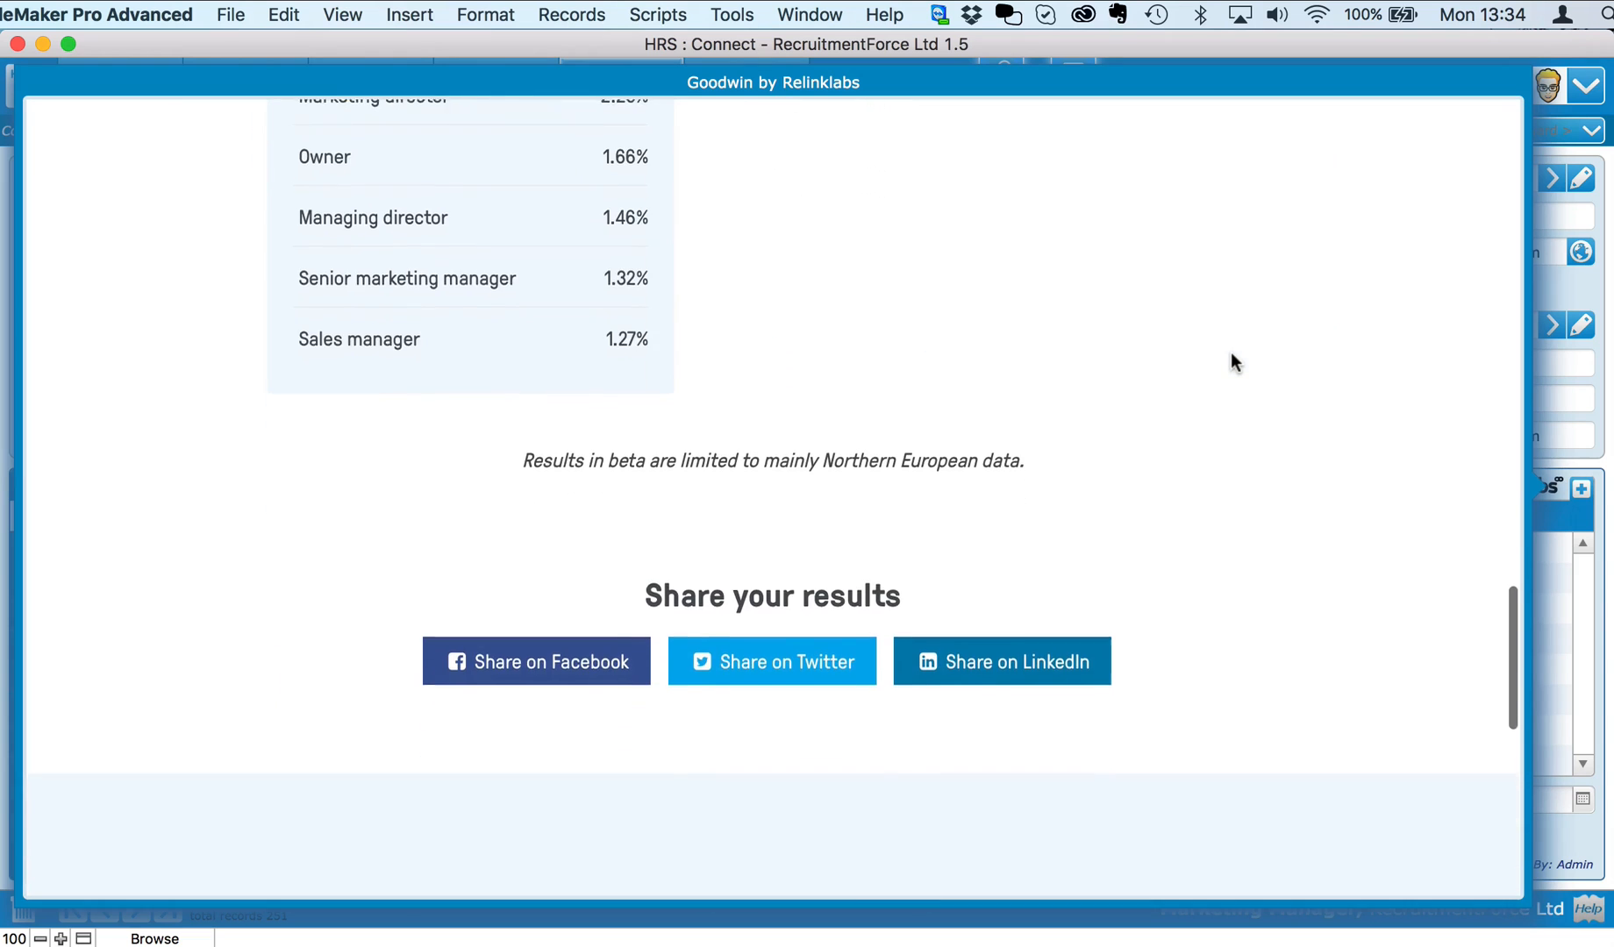
scroll(1230, 353, down, 5)
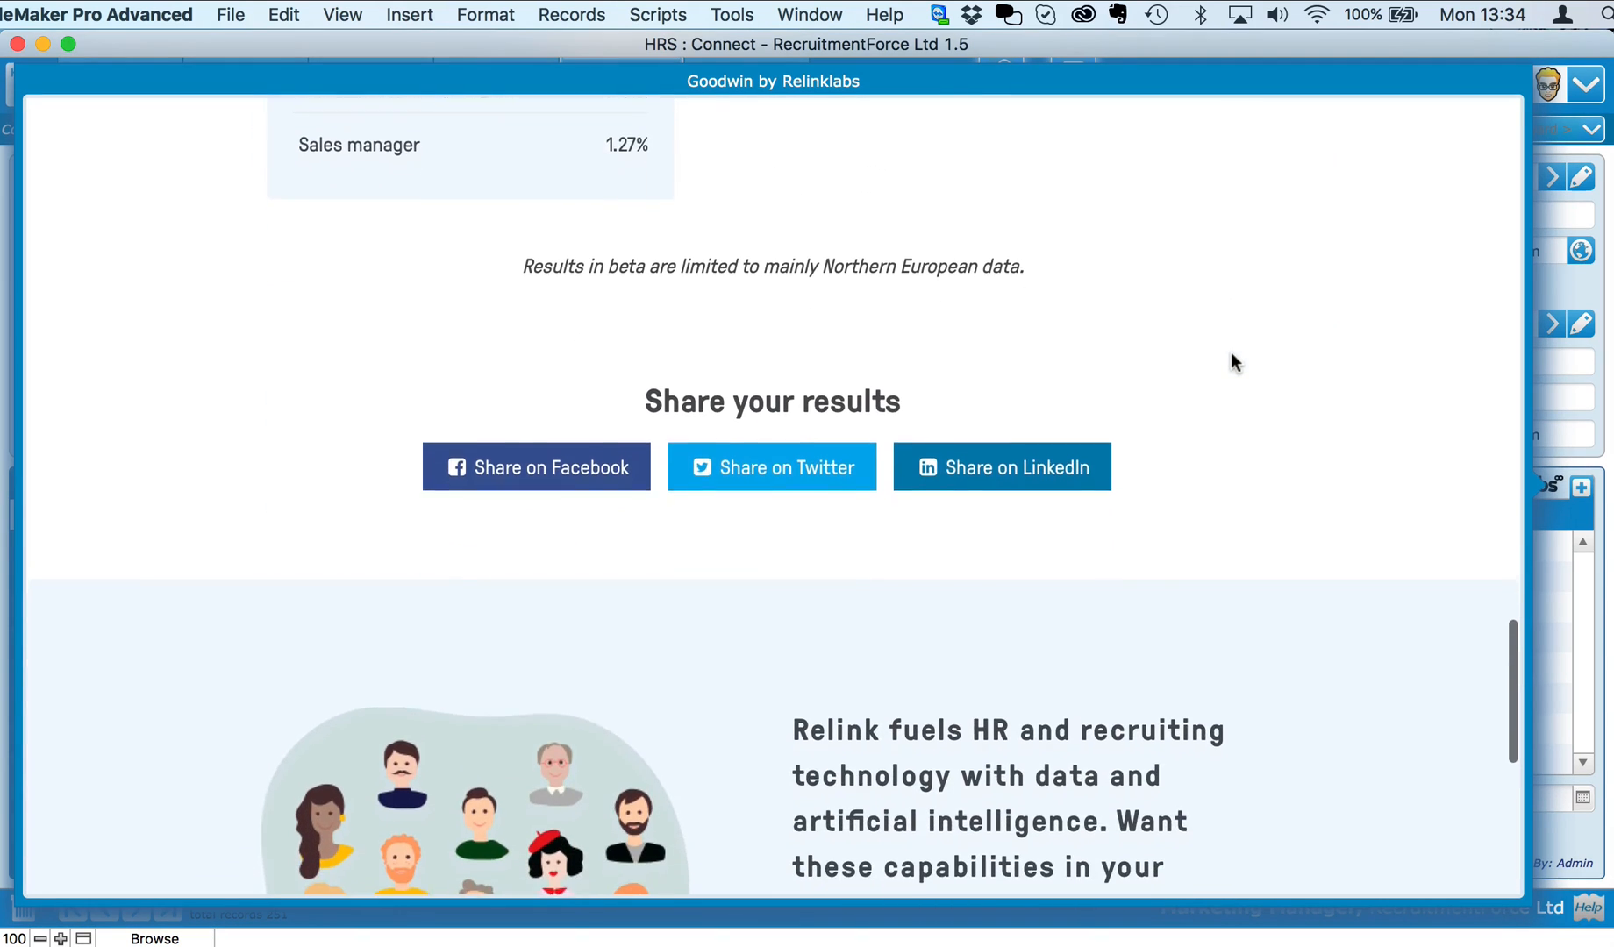
scroll(1230, 352, down, 2)
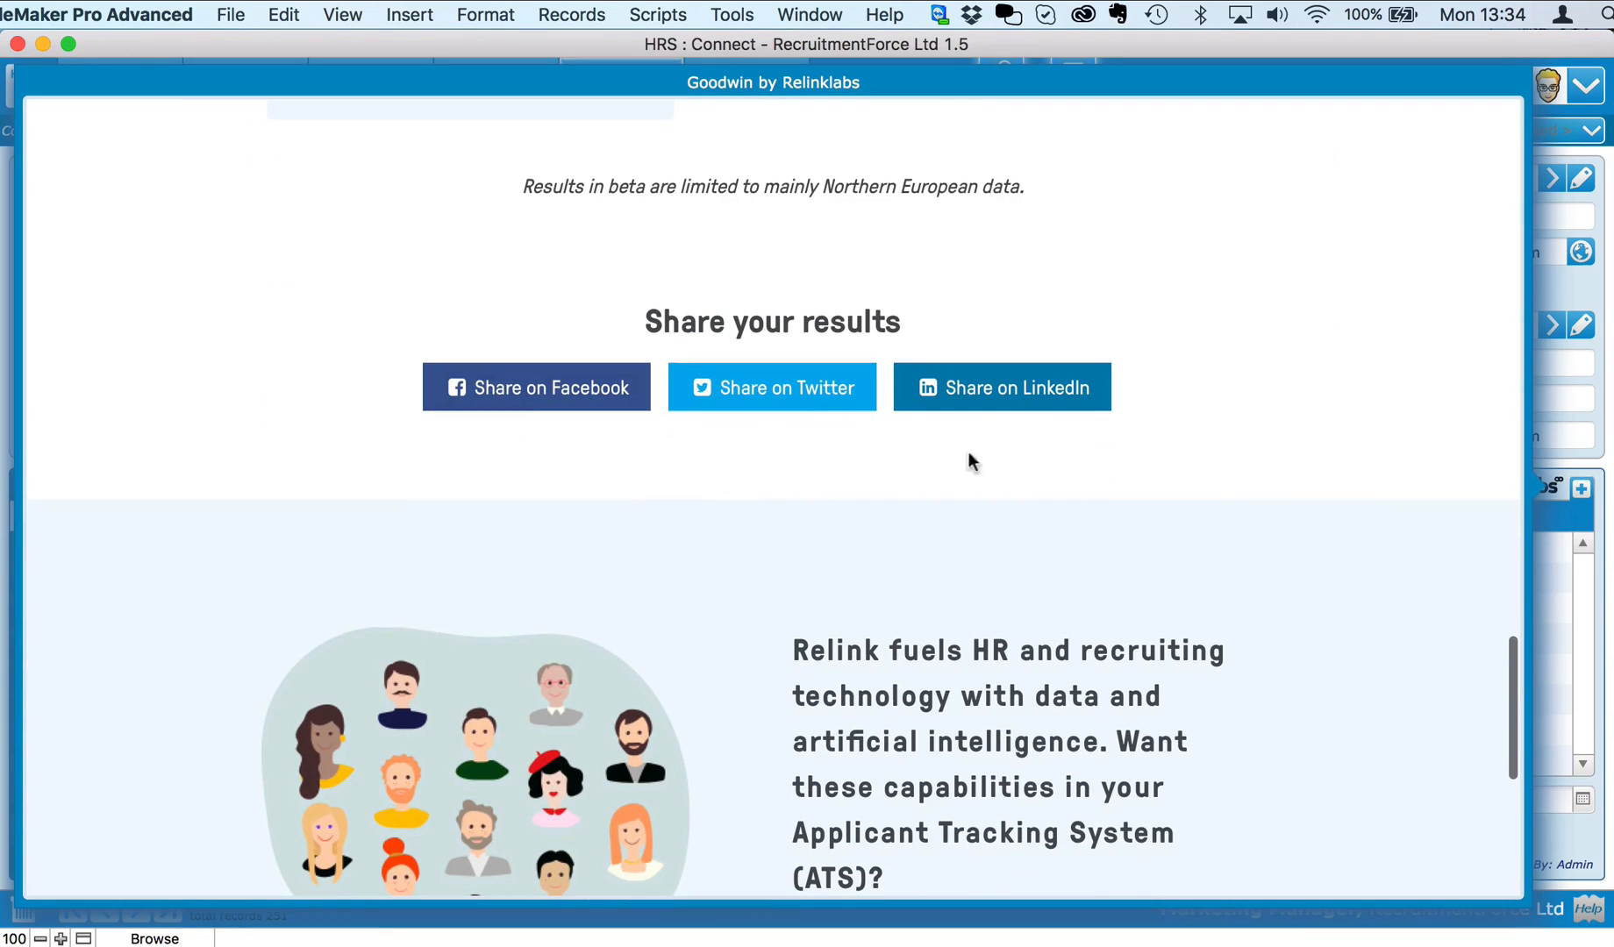
scroll(1206, 471, down, 10)
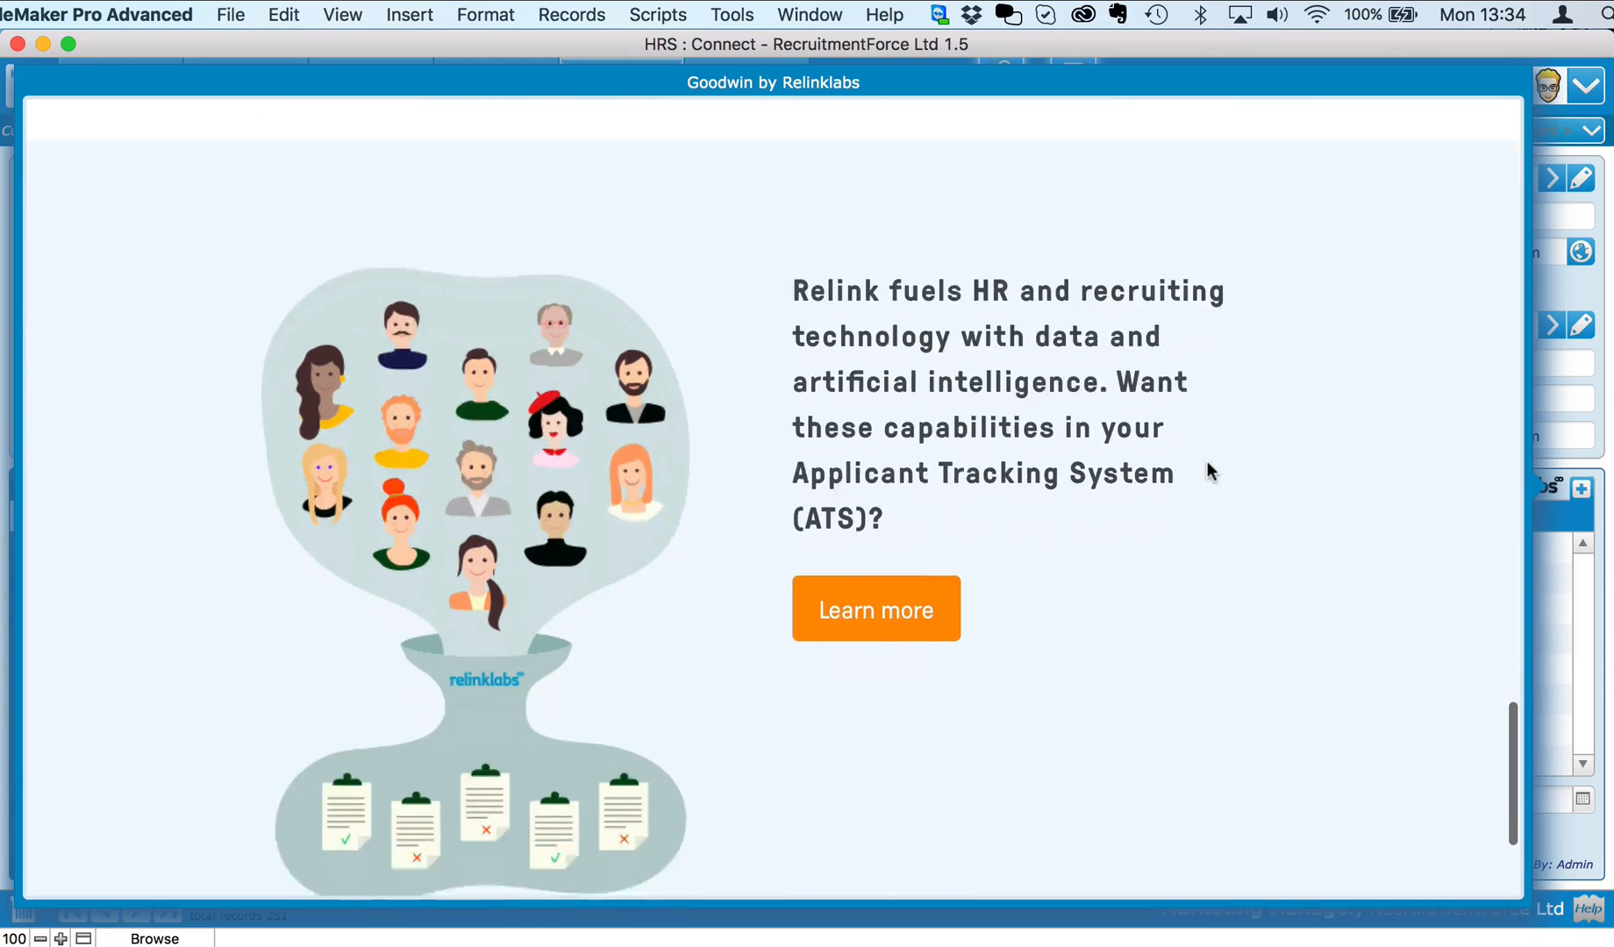
scroll(1206, 462, up, 20)
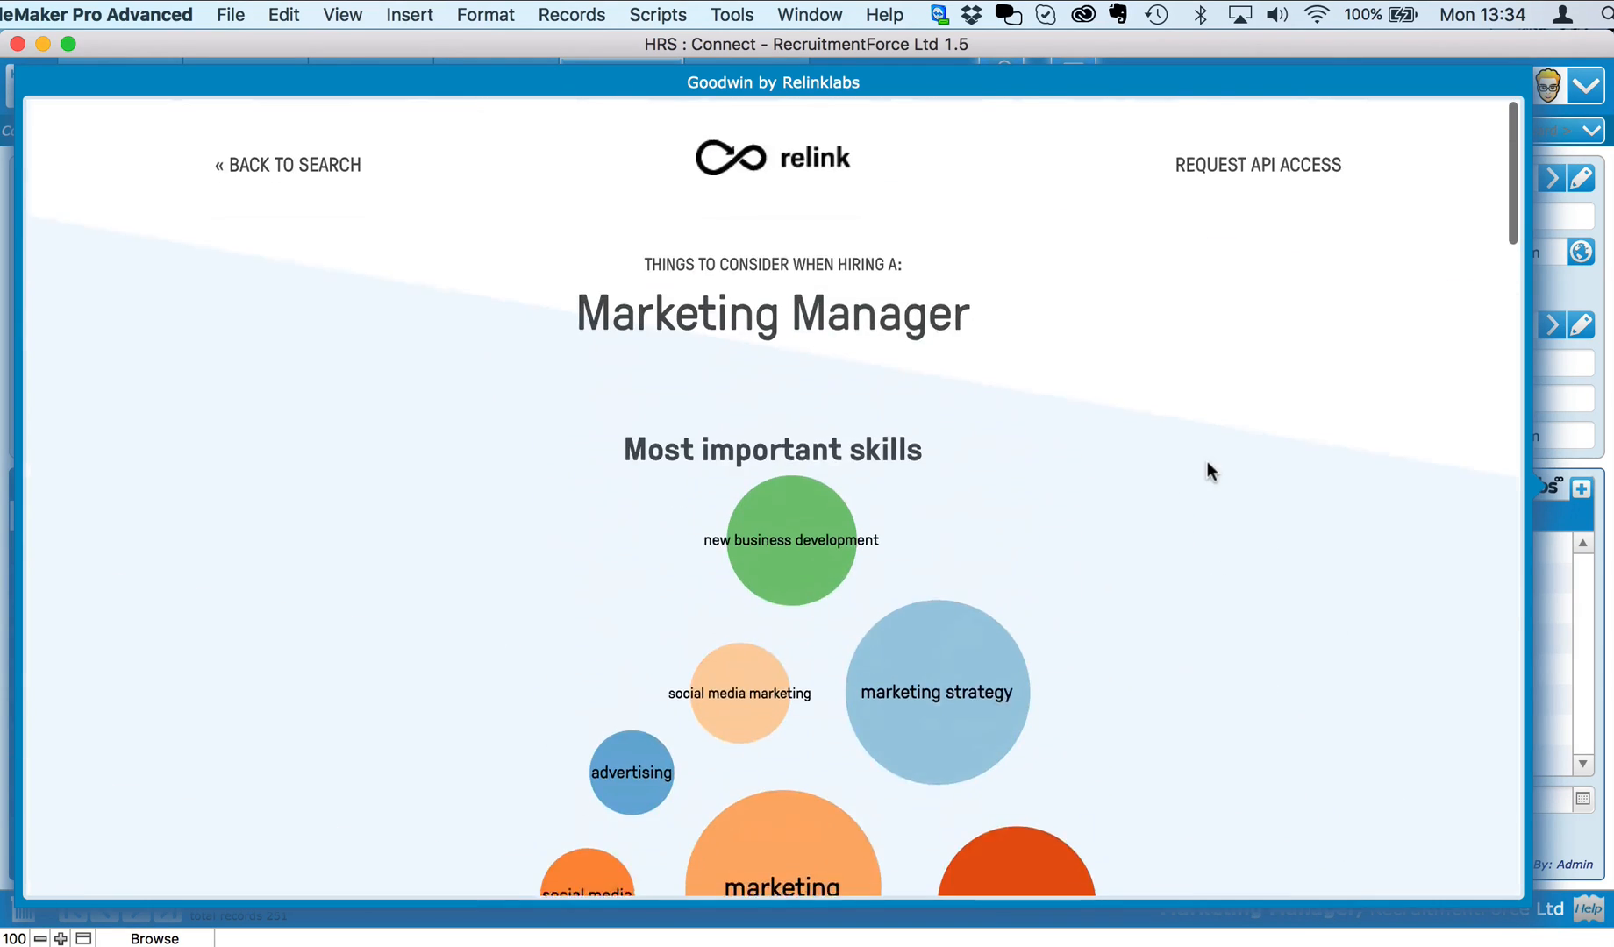
click(1596, 354)
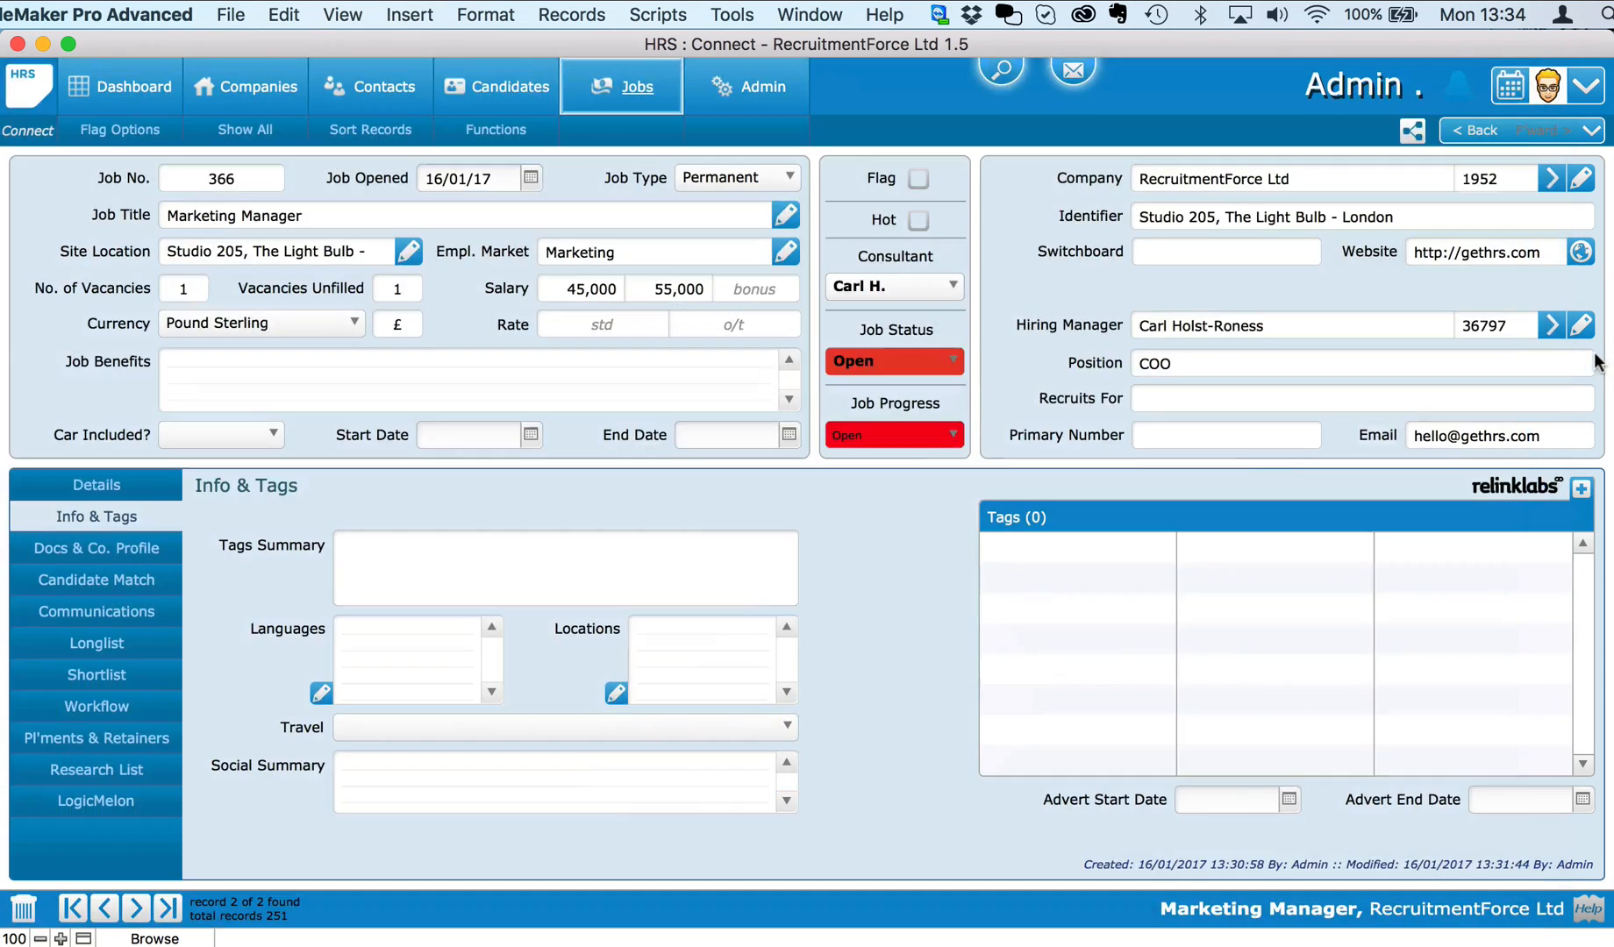
click(1580, 489)
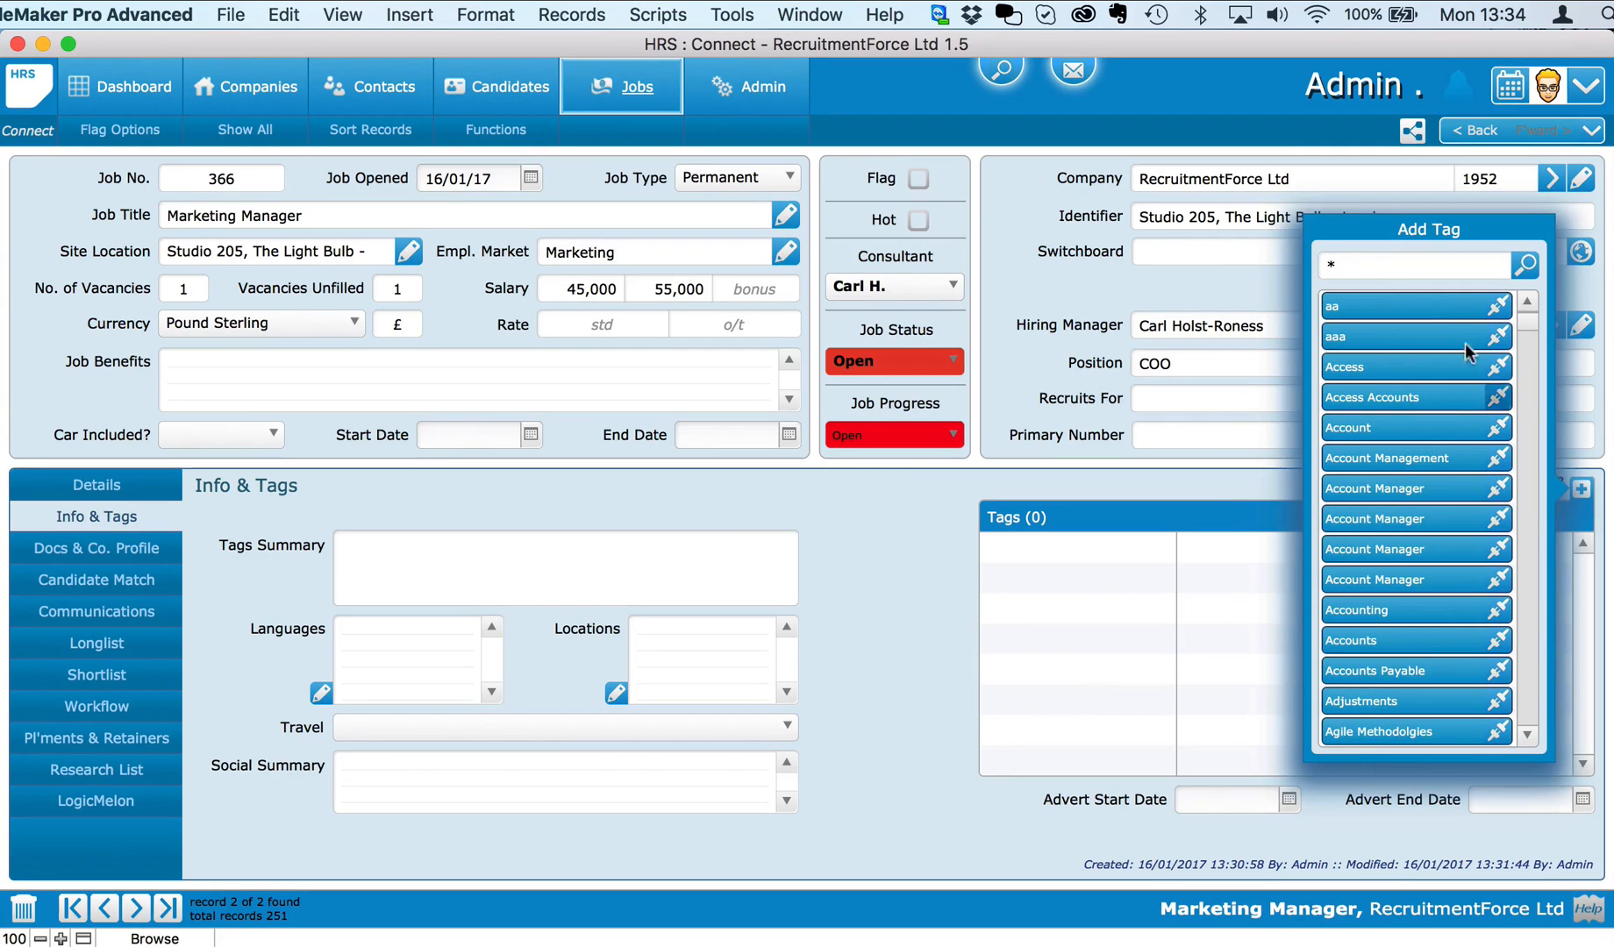
Step: Filter tags by 'ma' and add Digital Marketing, Marketing, Marketing Communications, Marketing Strategy and Social Marketing
click(1364, 266)
text(marketing)
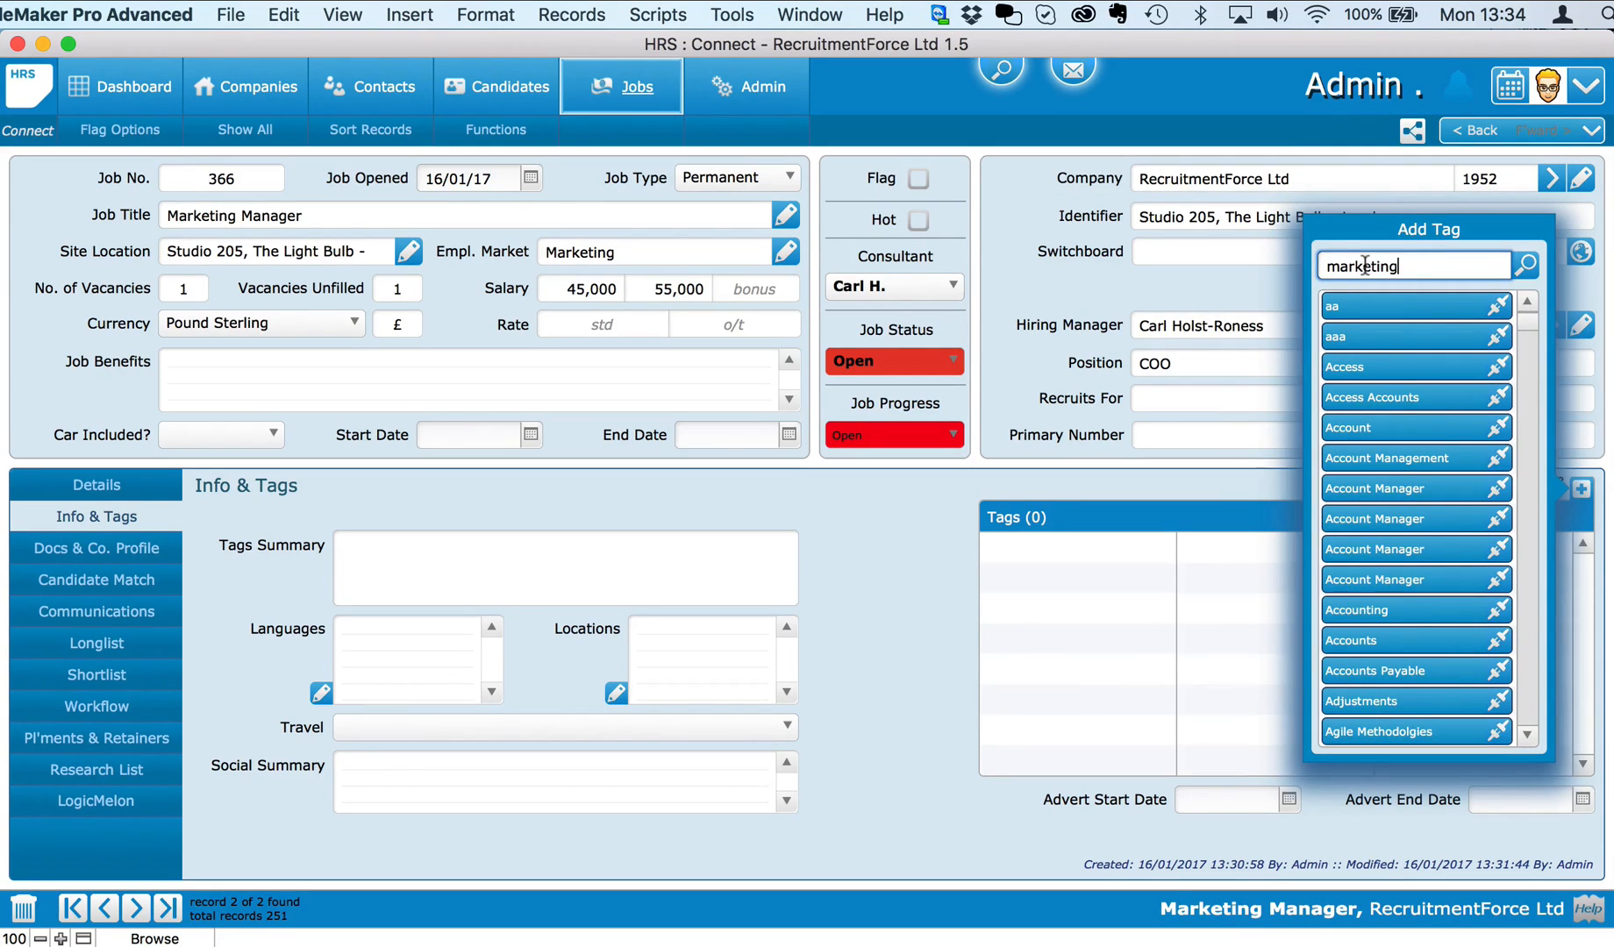
key(Return)
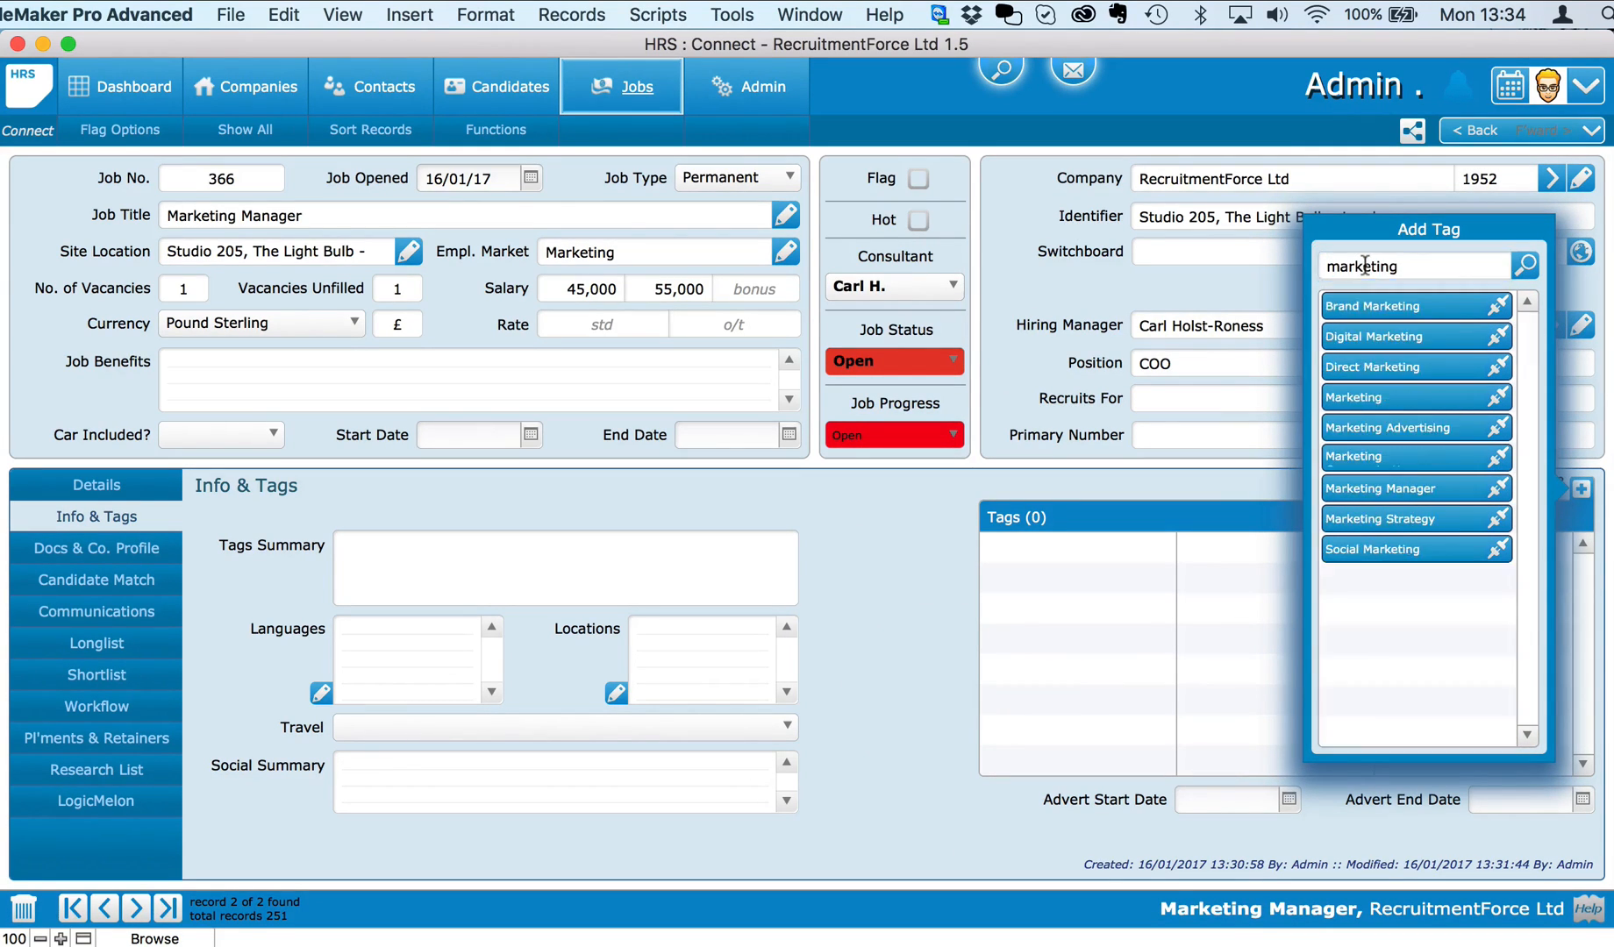
click(1498, 336)
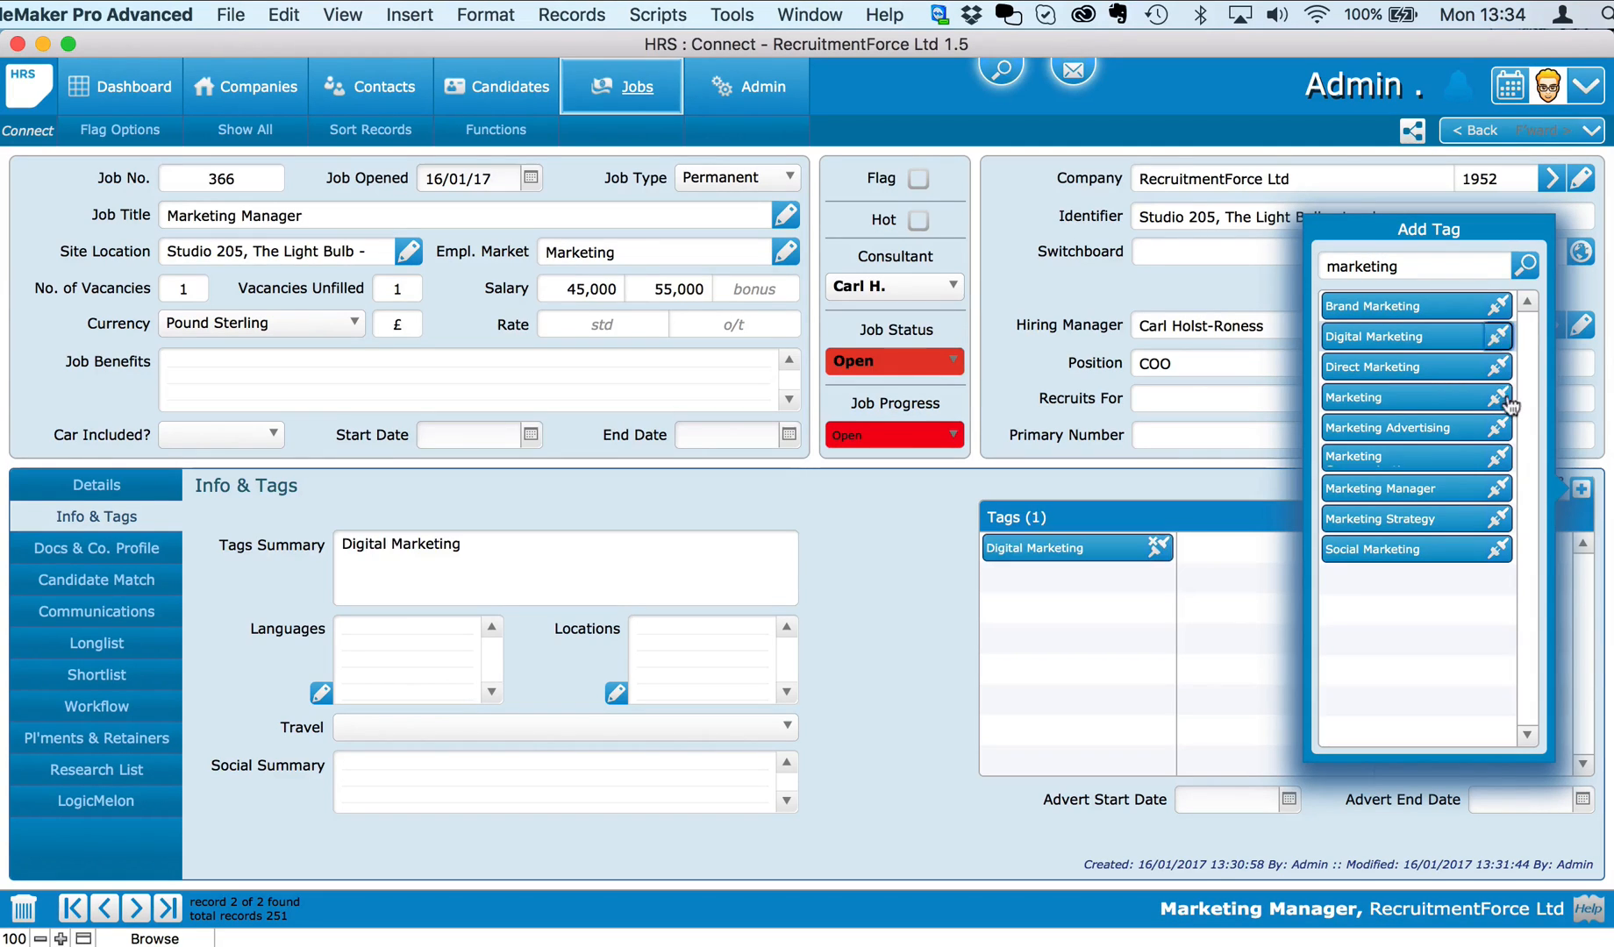
click(1500, 451)
click(1499, 458)
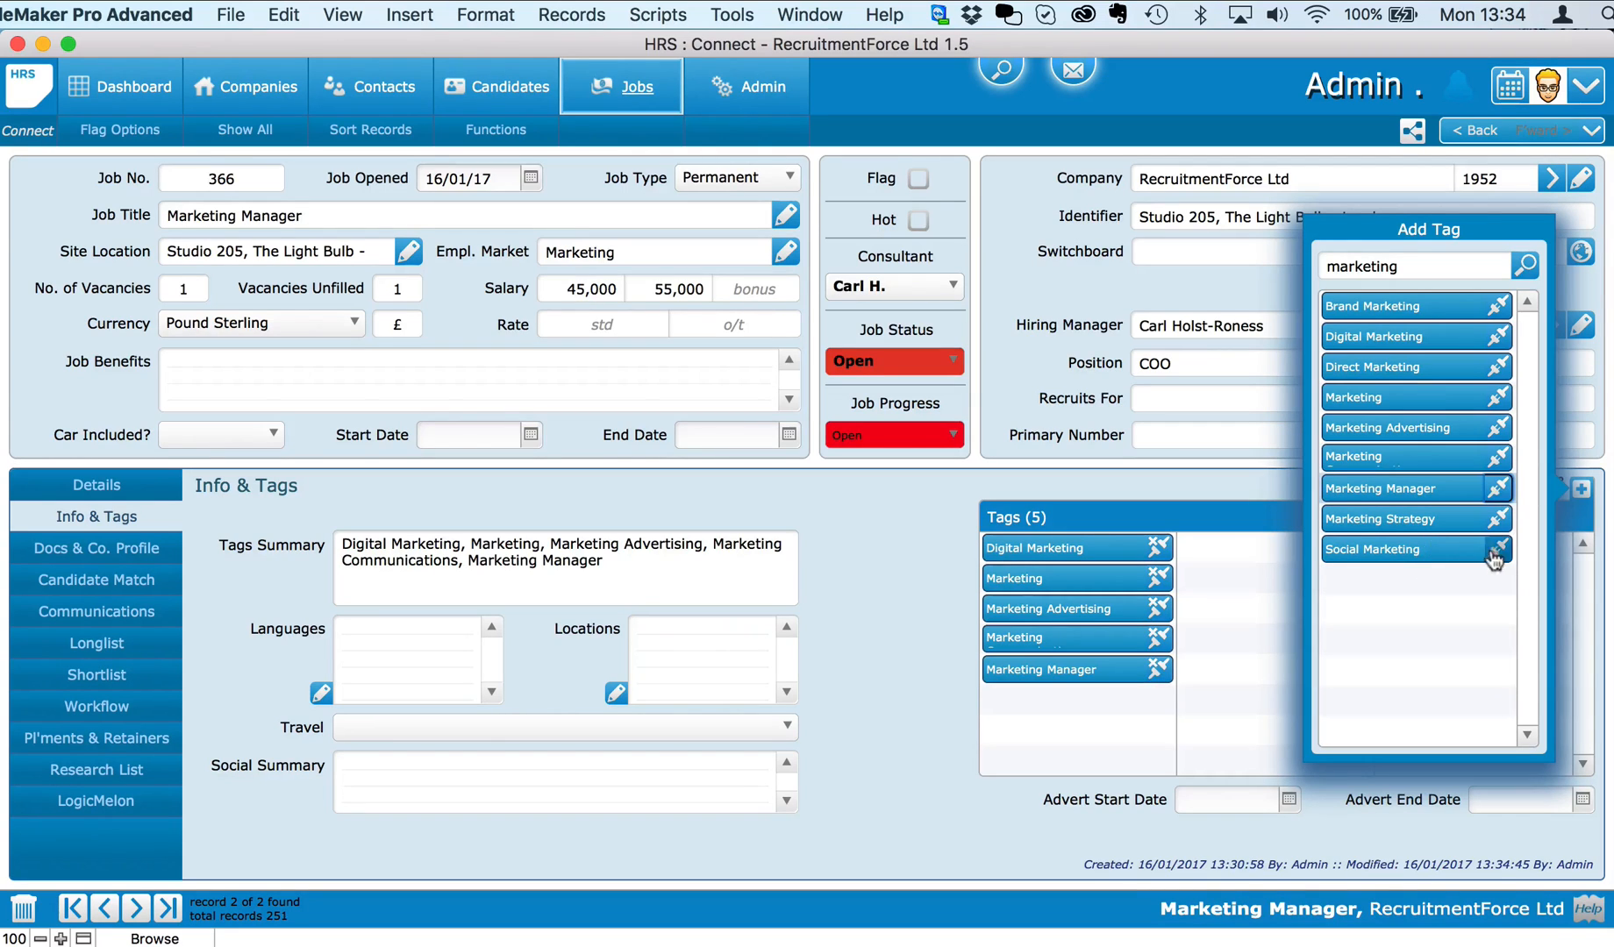
click(1498, 518)
click(1500, 551)
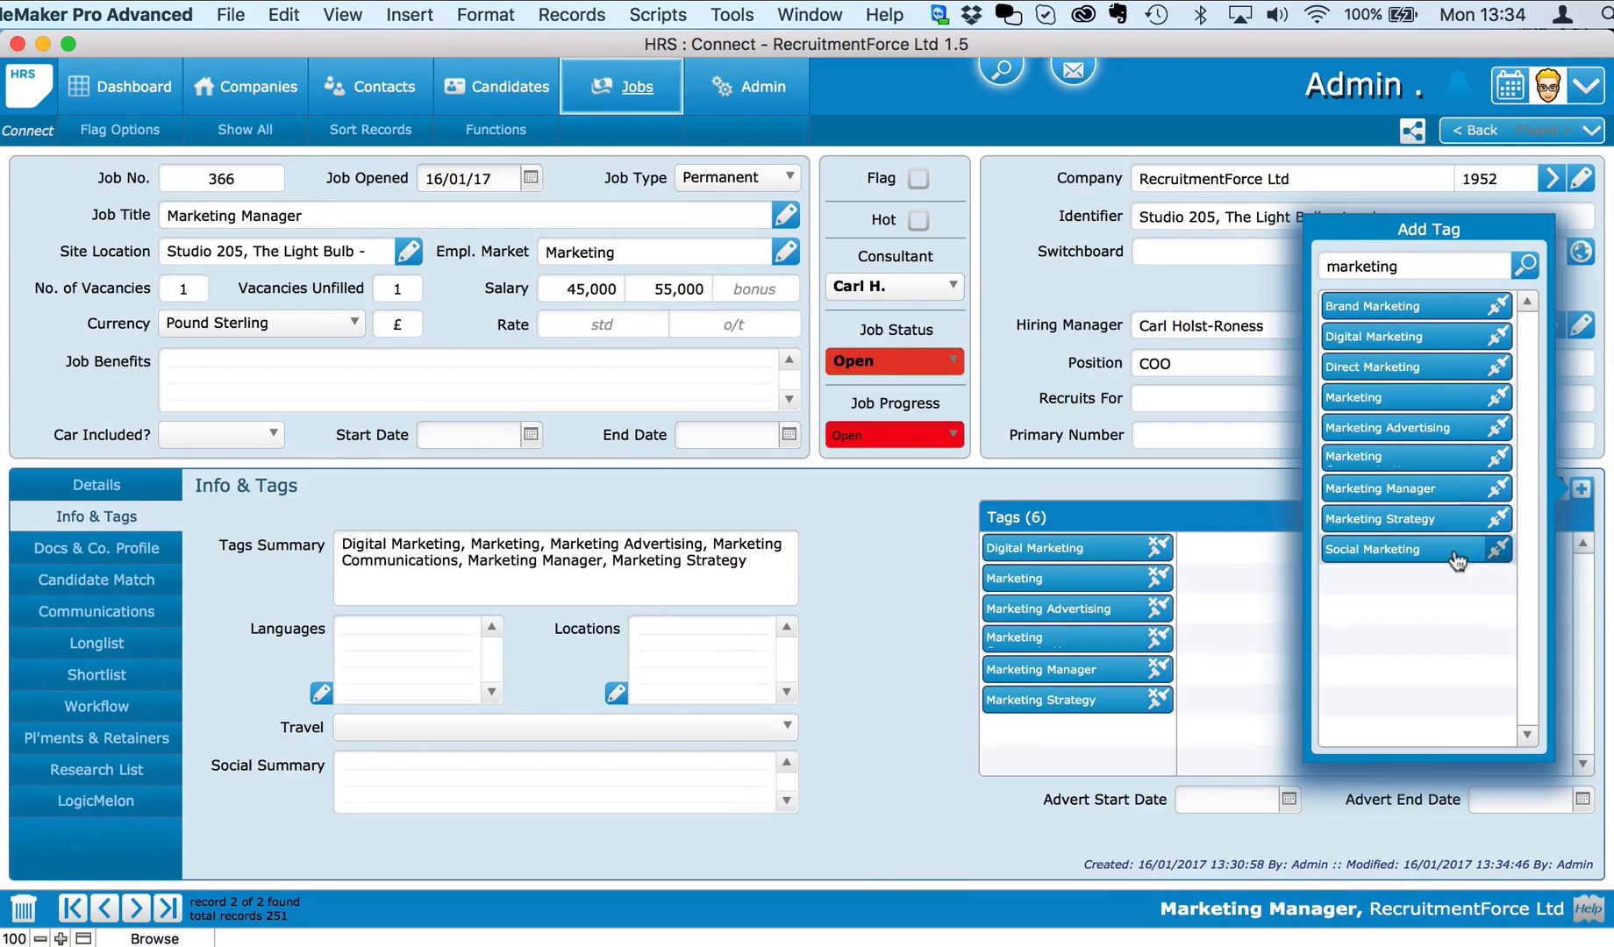
click(1216, 485)
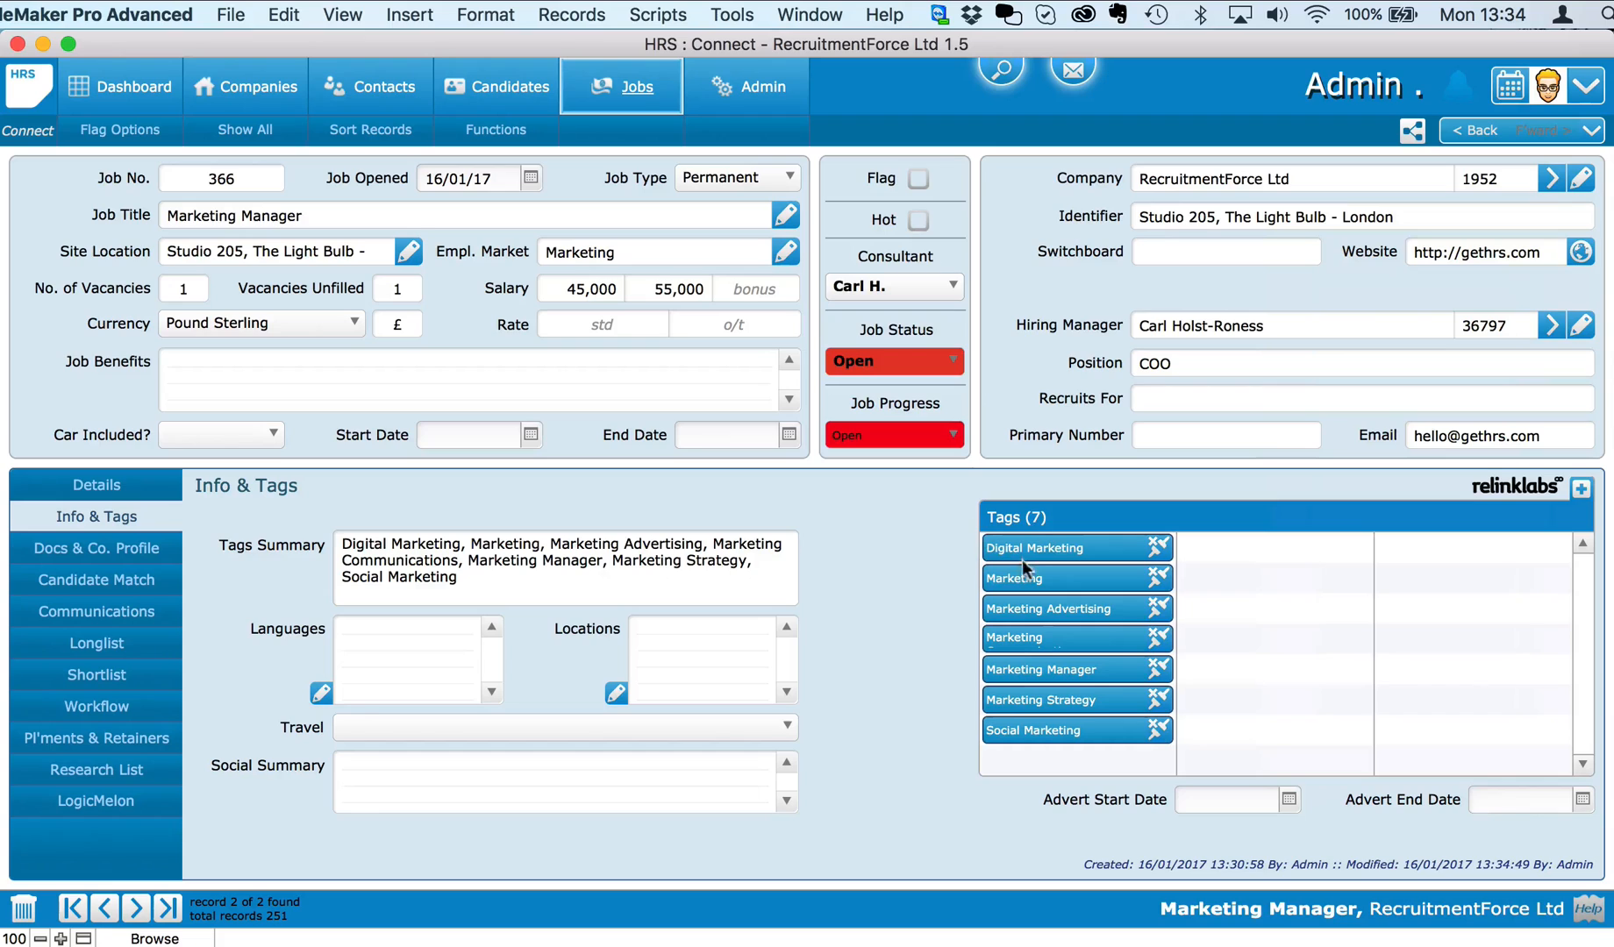
Step: Set the job start date to 16/01/17 and benefits to 'Health, Bupa, Travel, bonus'
click(526, 434)
click(434, 576)
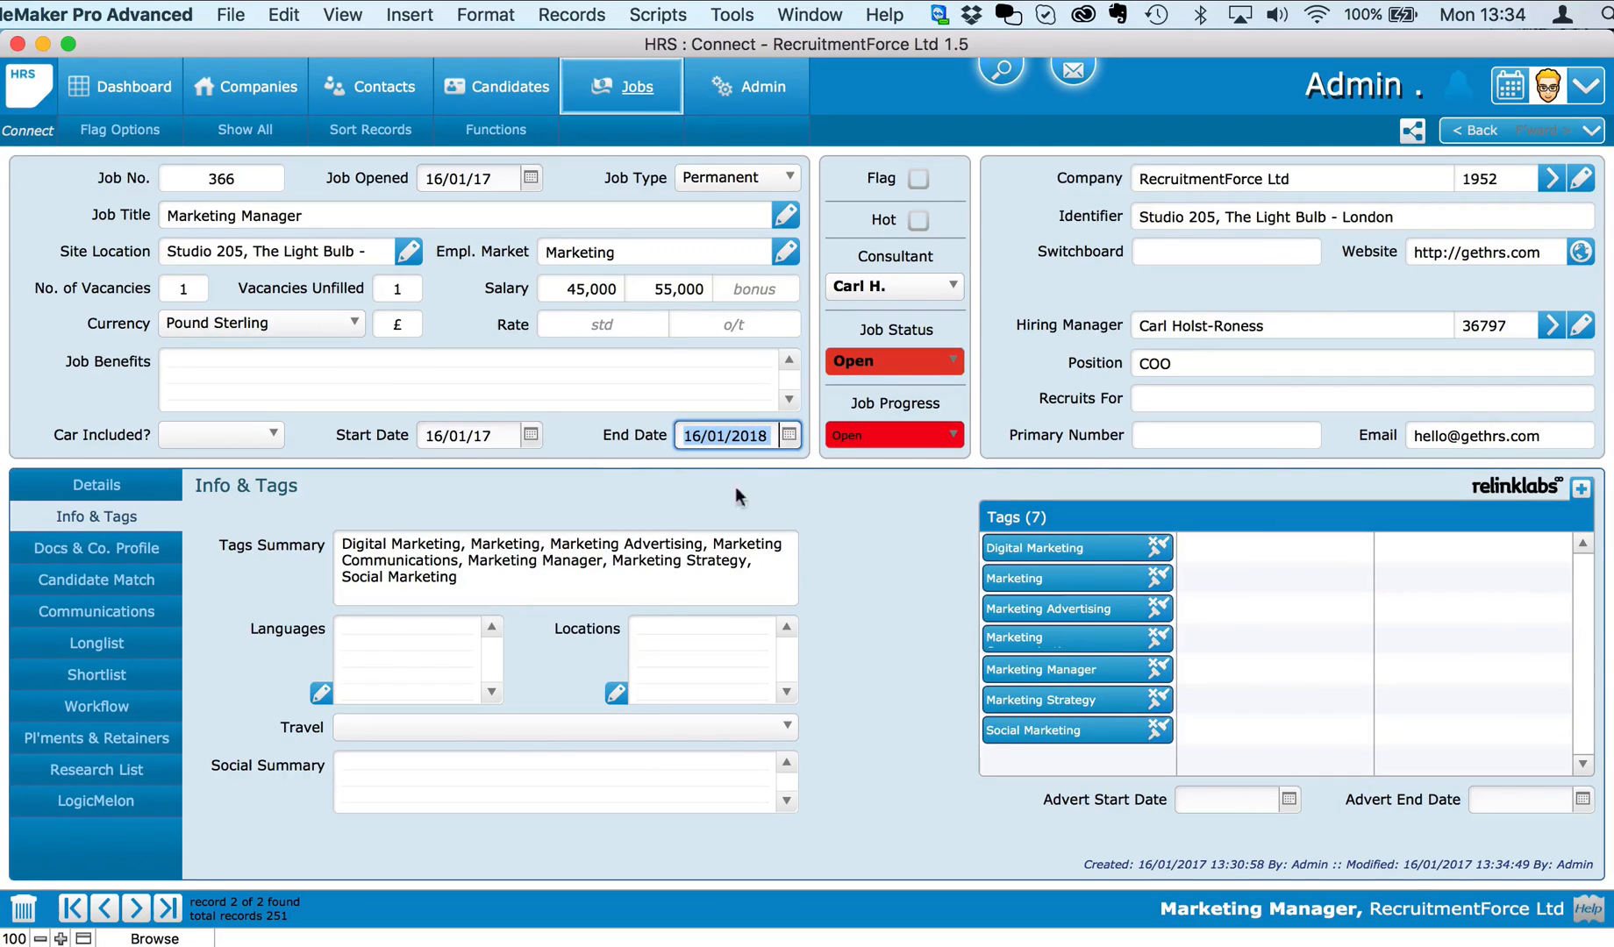
click(365, 377)
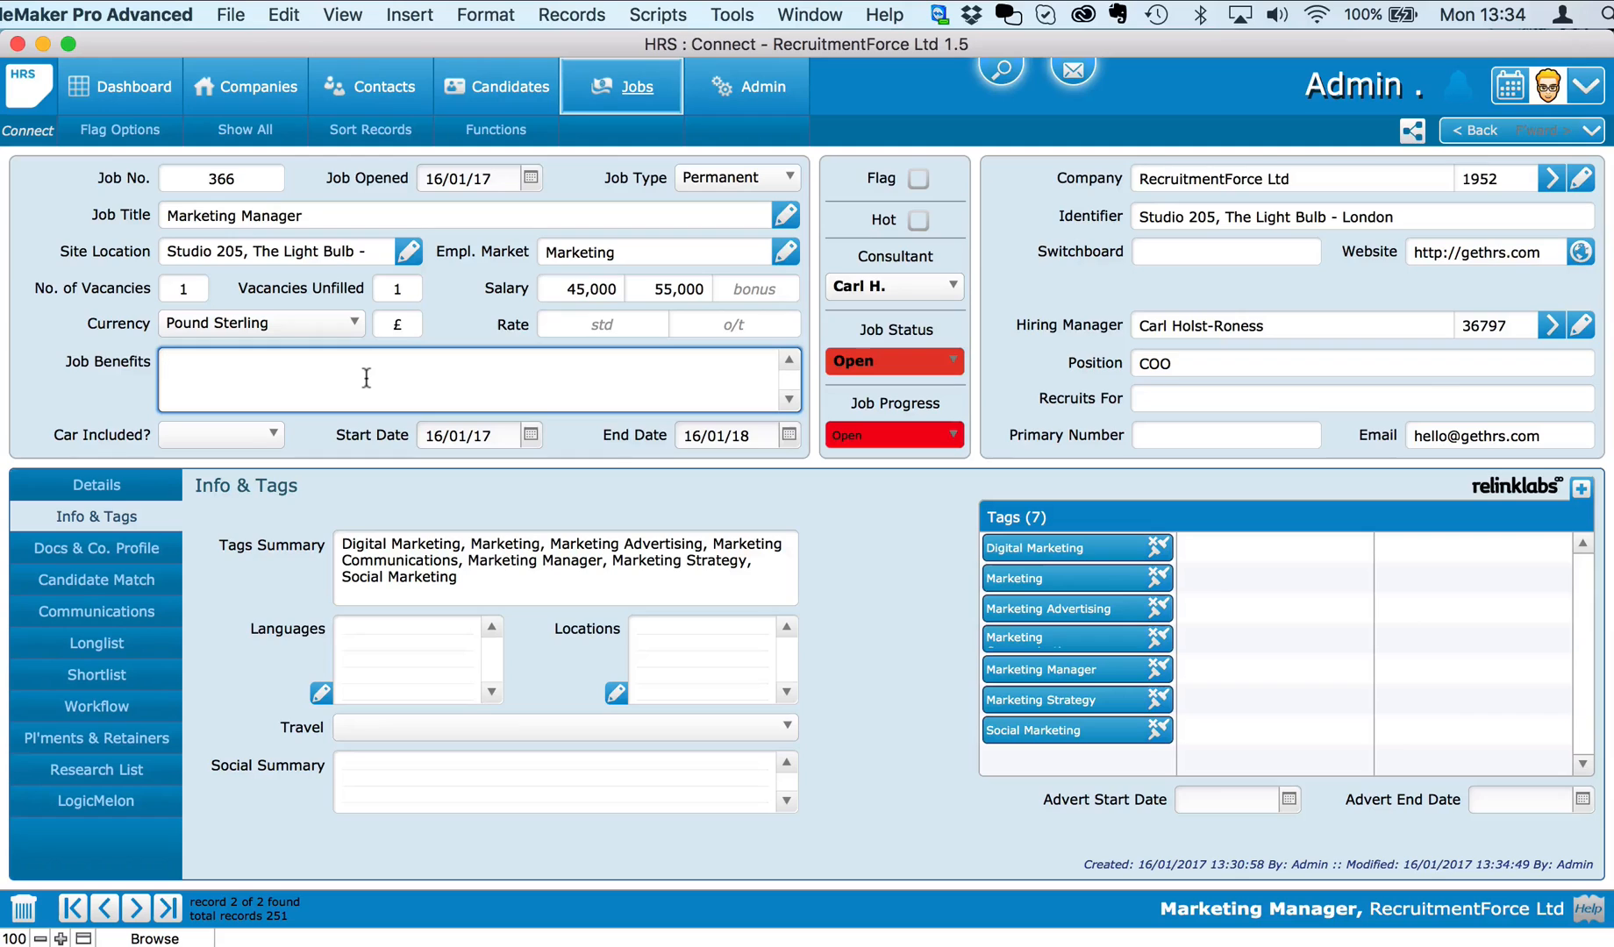
text(HEalth, Bupa,)
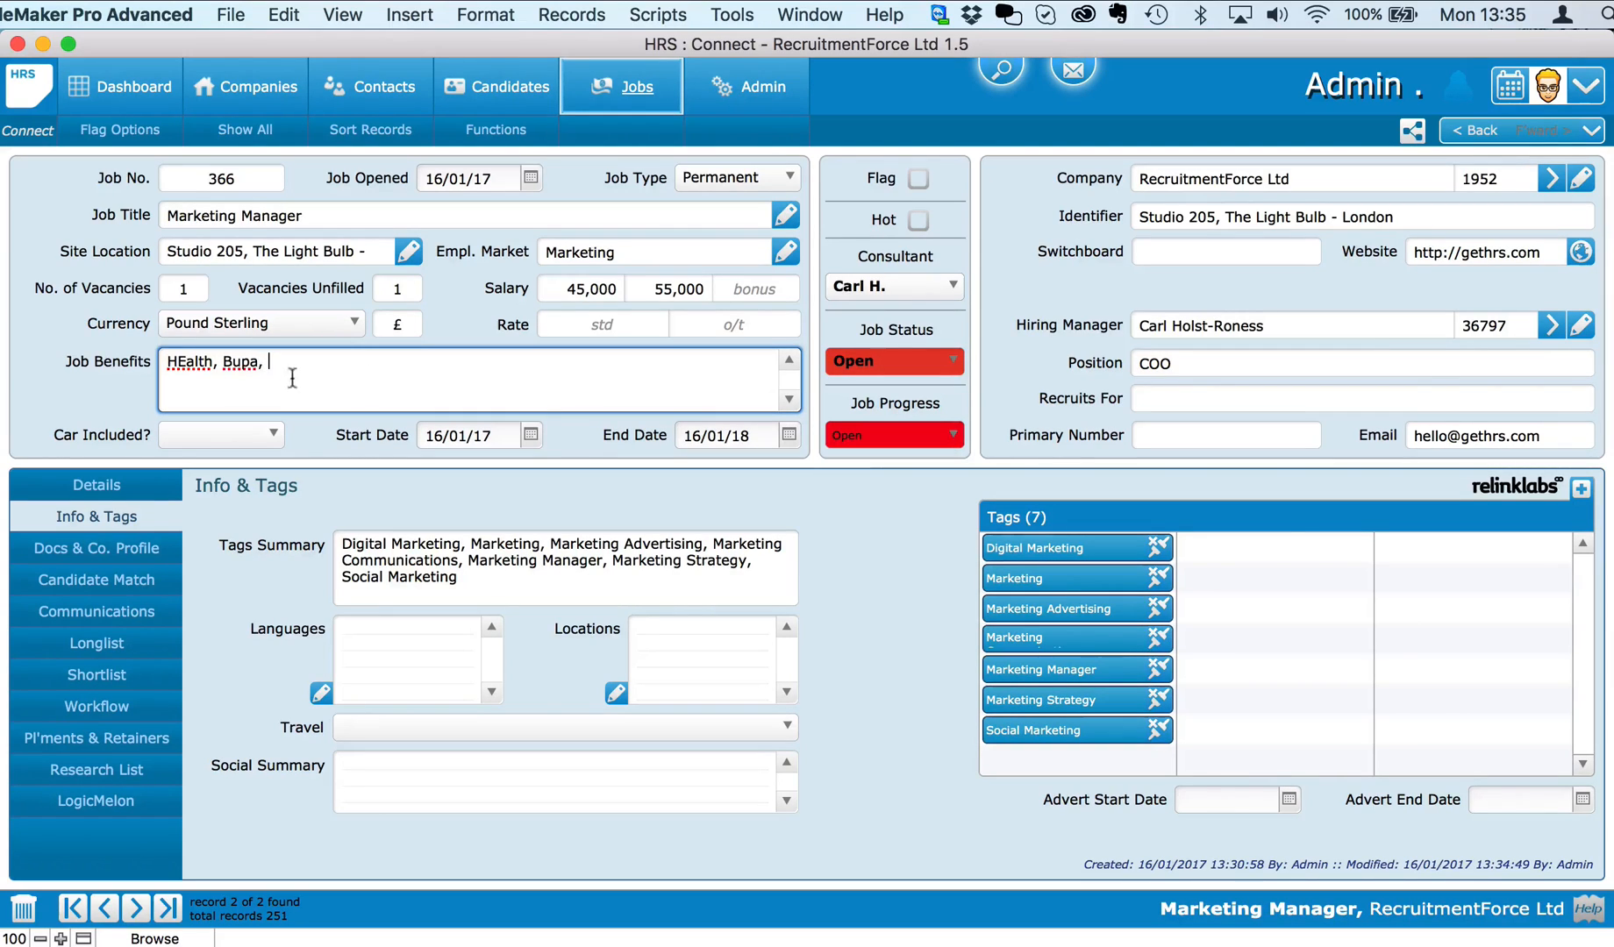
click(182, 364)
key(BackSpace)
text(e)
click(325, 366)
text(Travel, bon)
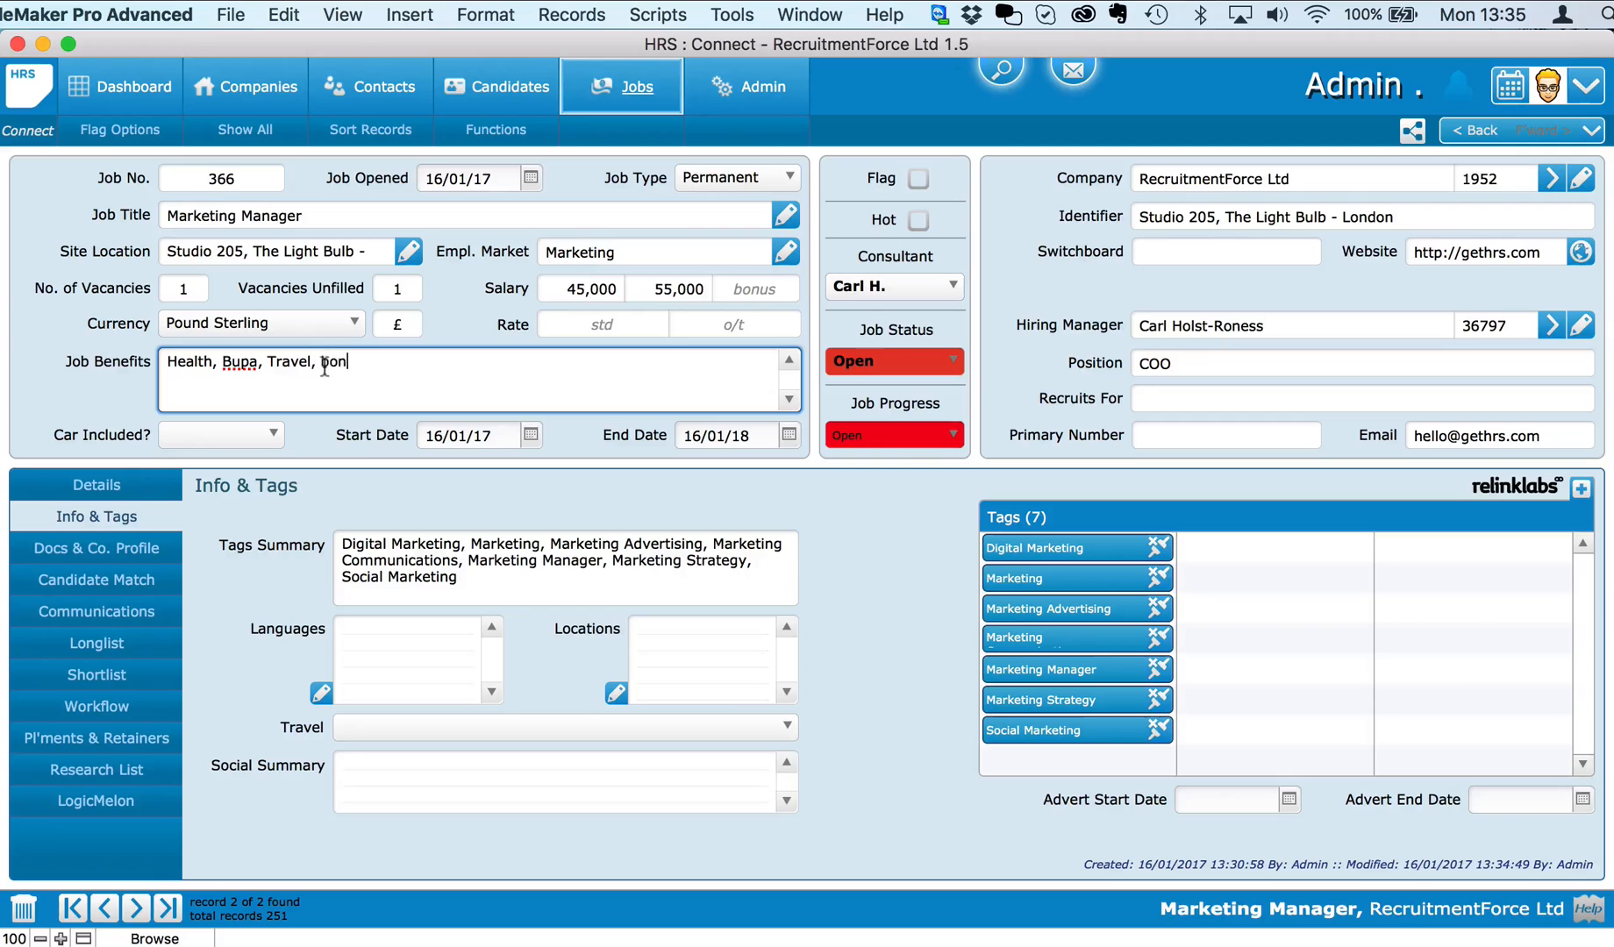
text(us)
Step: Mark Car Included as Yes and commit the job record edits
click(220, 434)
click(222, 433)
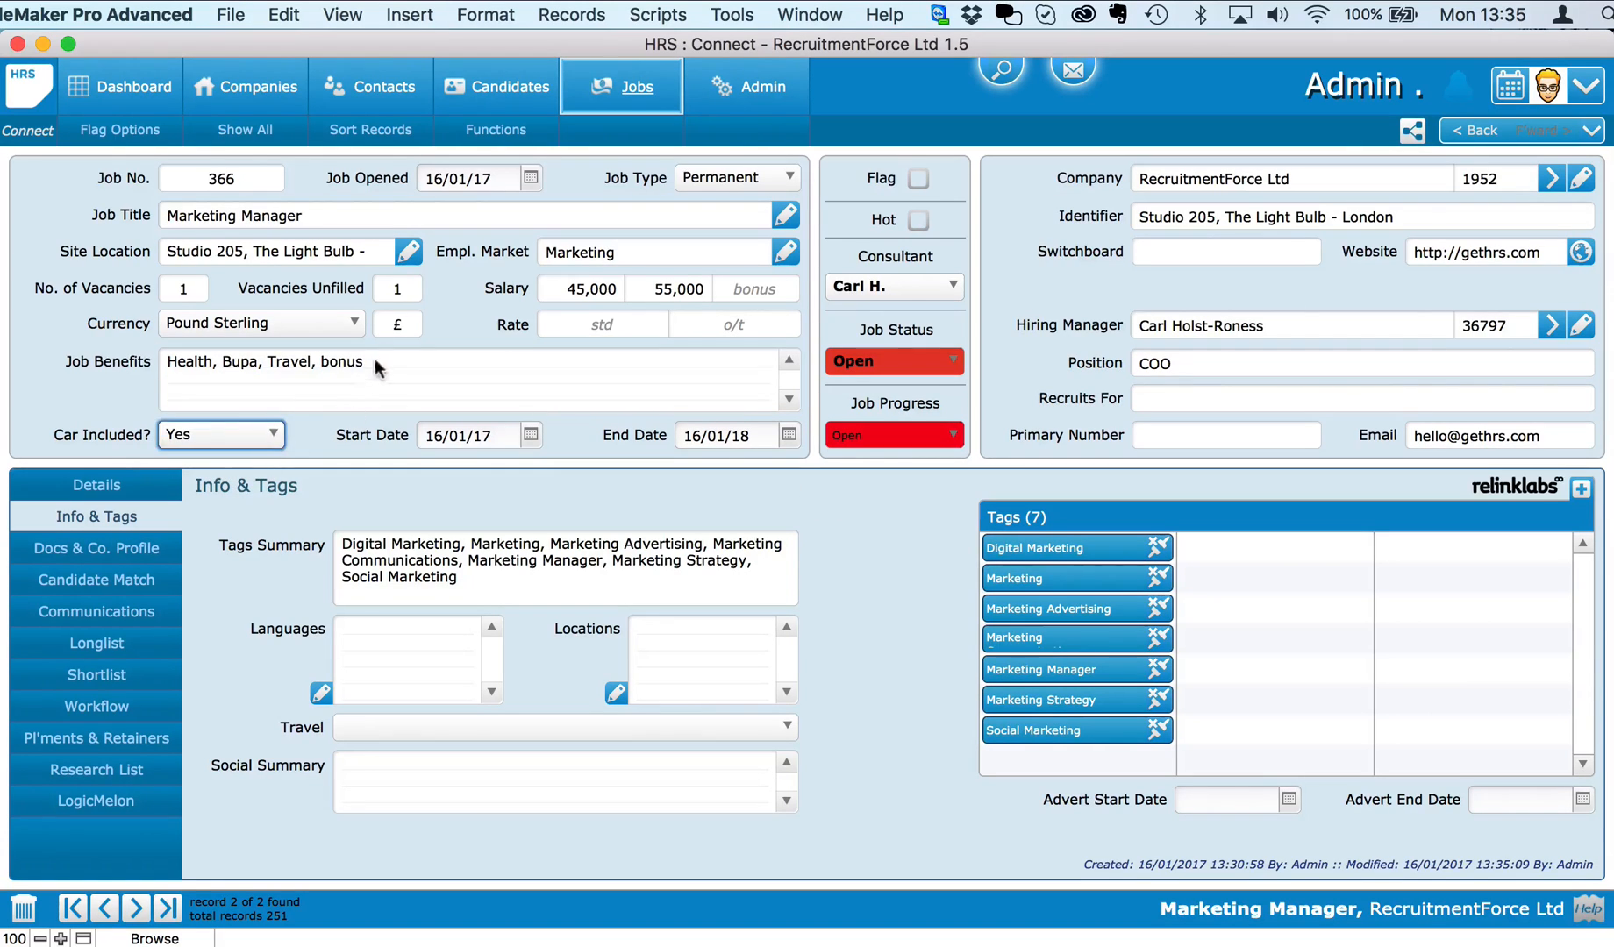
click(377, 361)
click(576, 425)
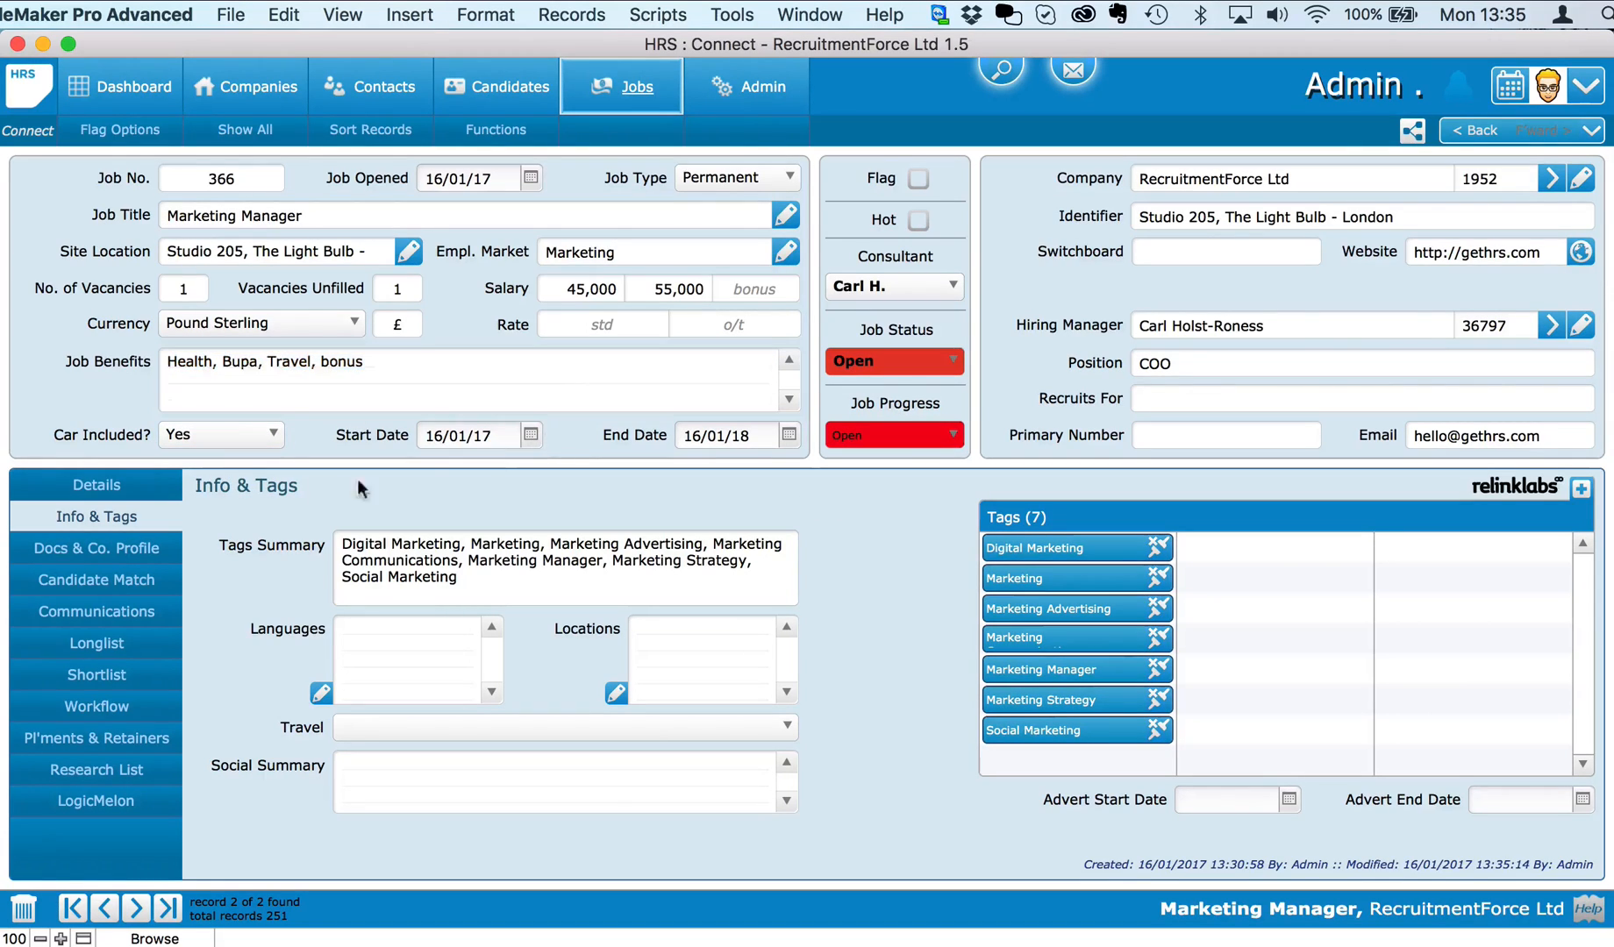
click(96, 484)
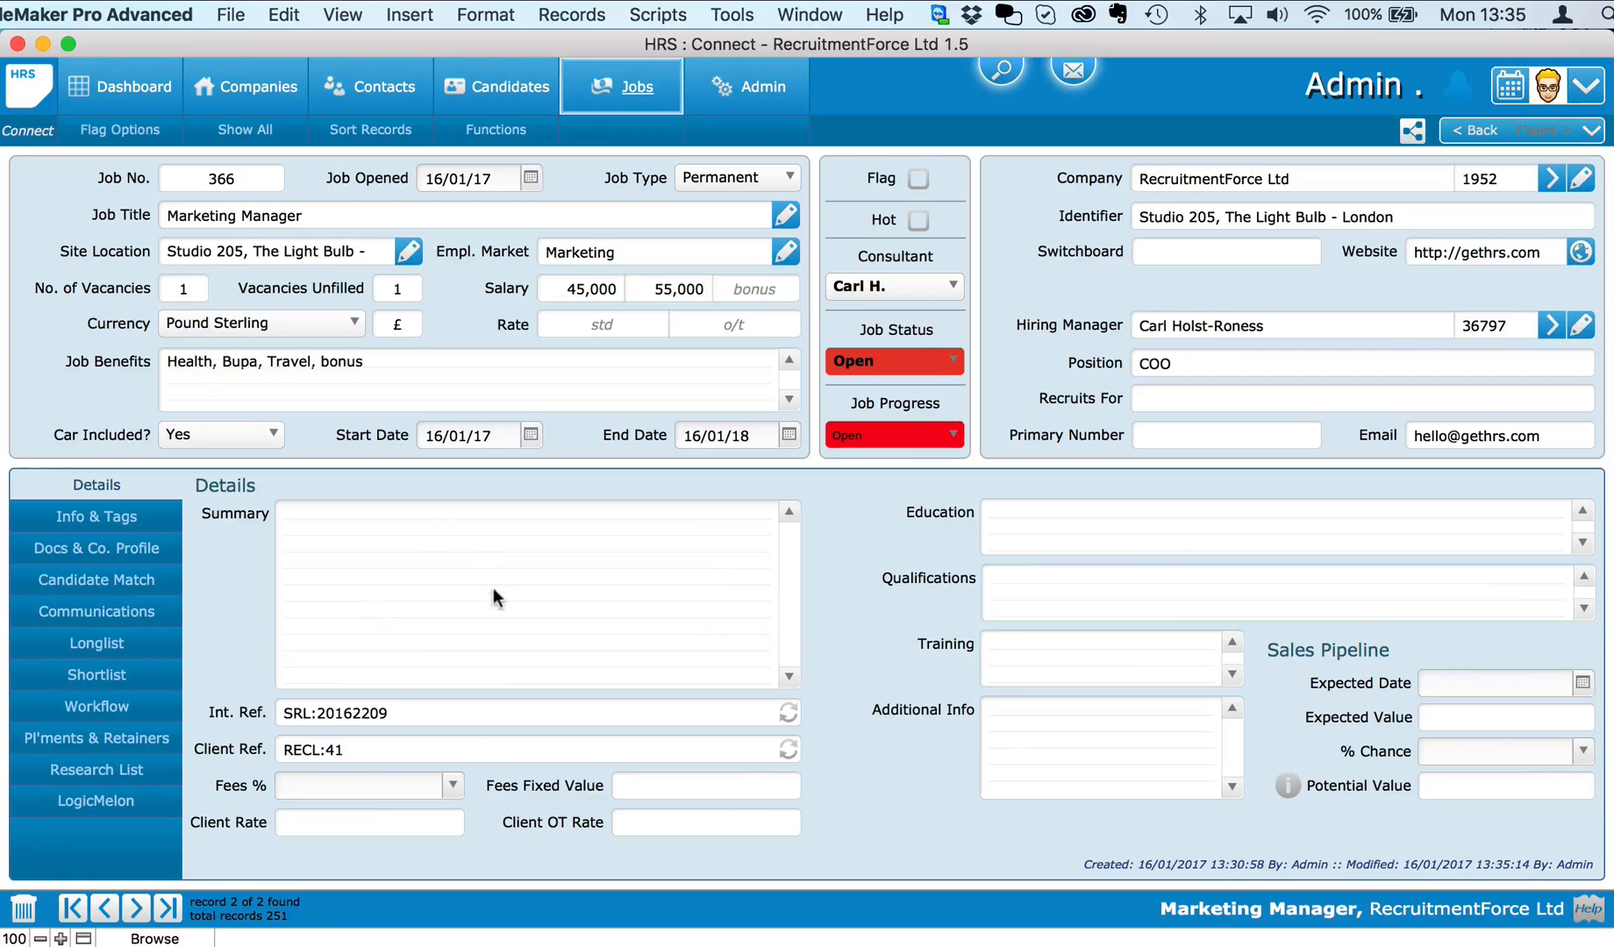
Step: Write a Summary seeking a manager to increase sales via a new marketing strategy, marketing background required
click(444, 568)
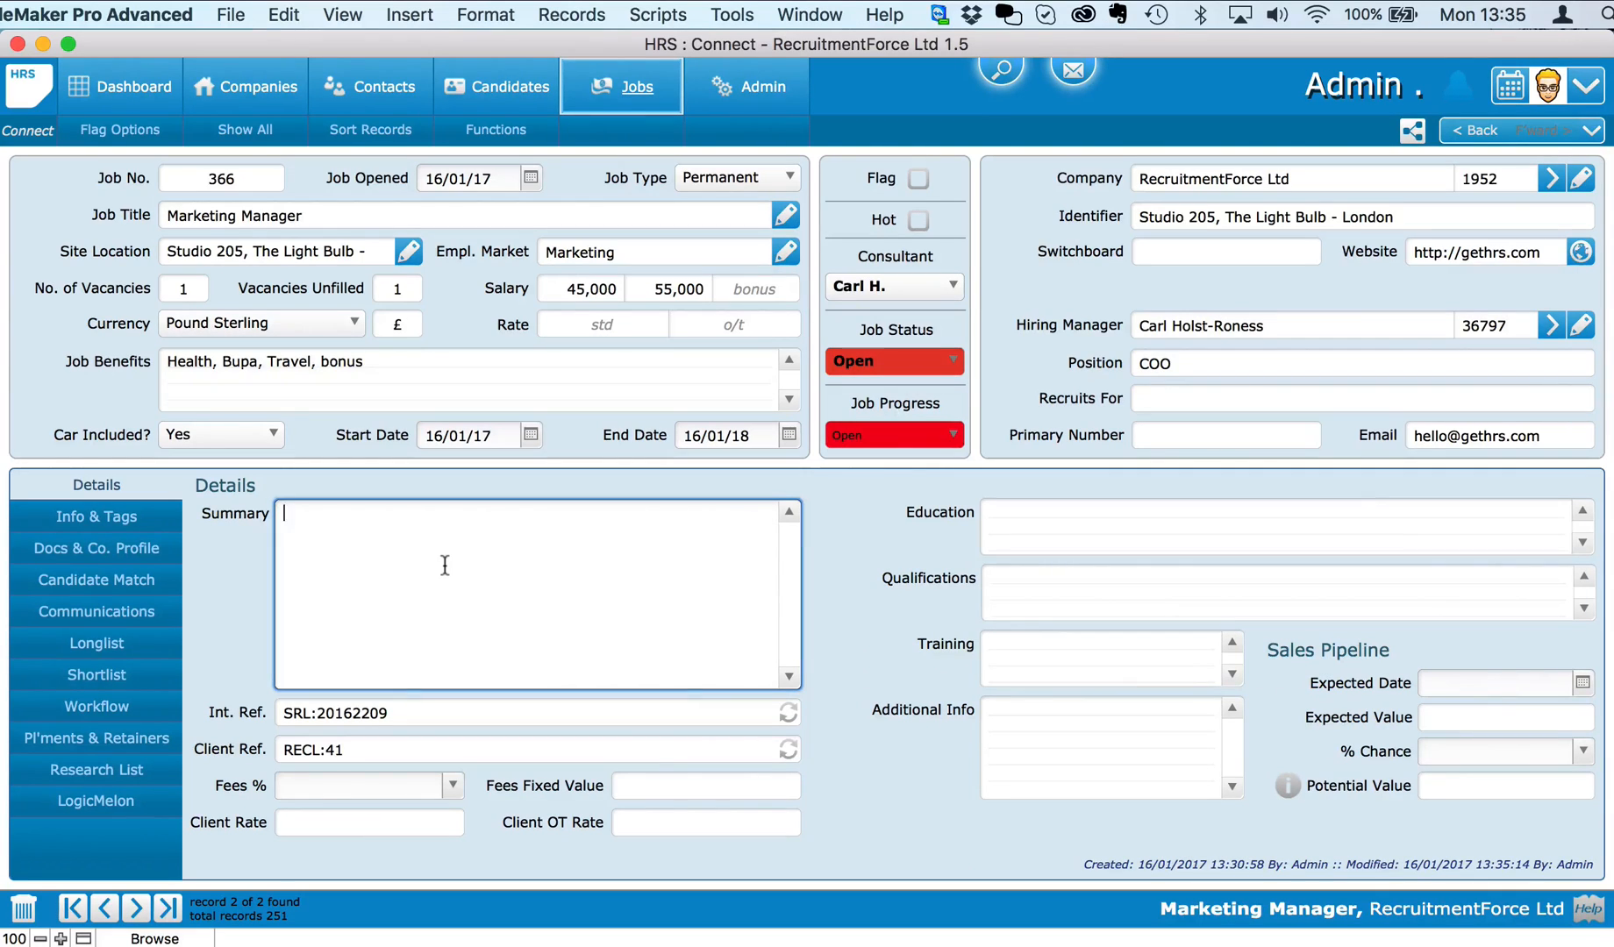
text(Looking for a marketin)
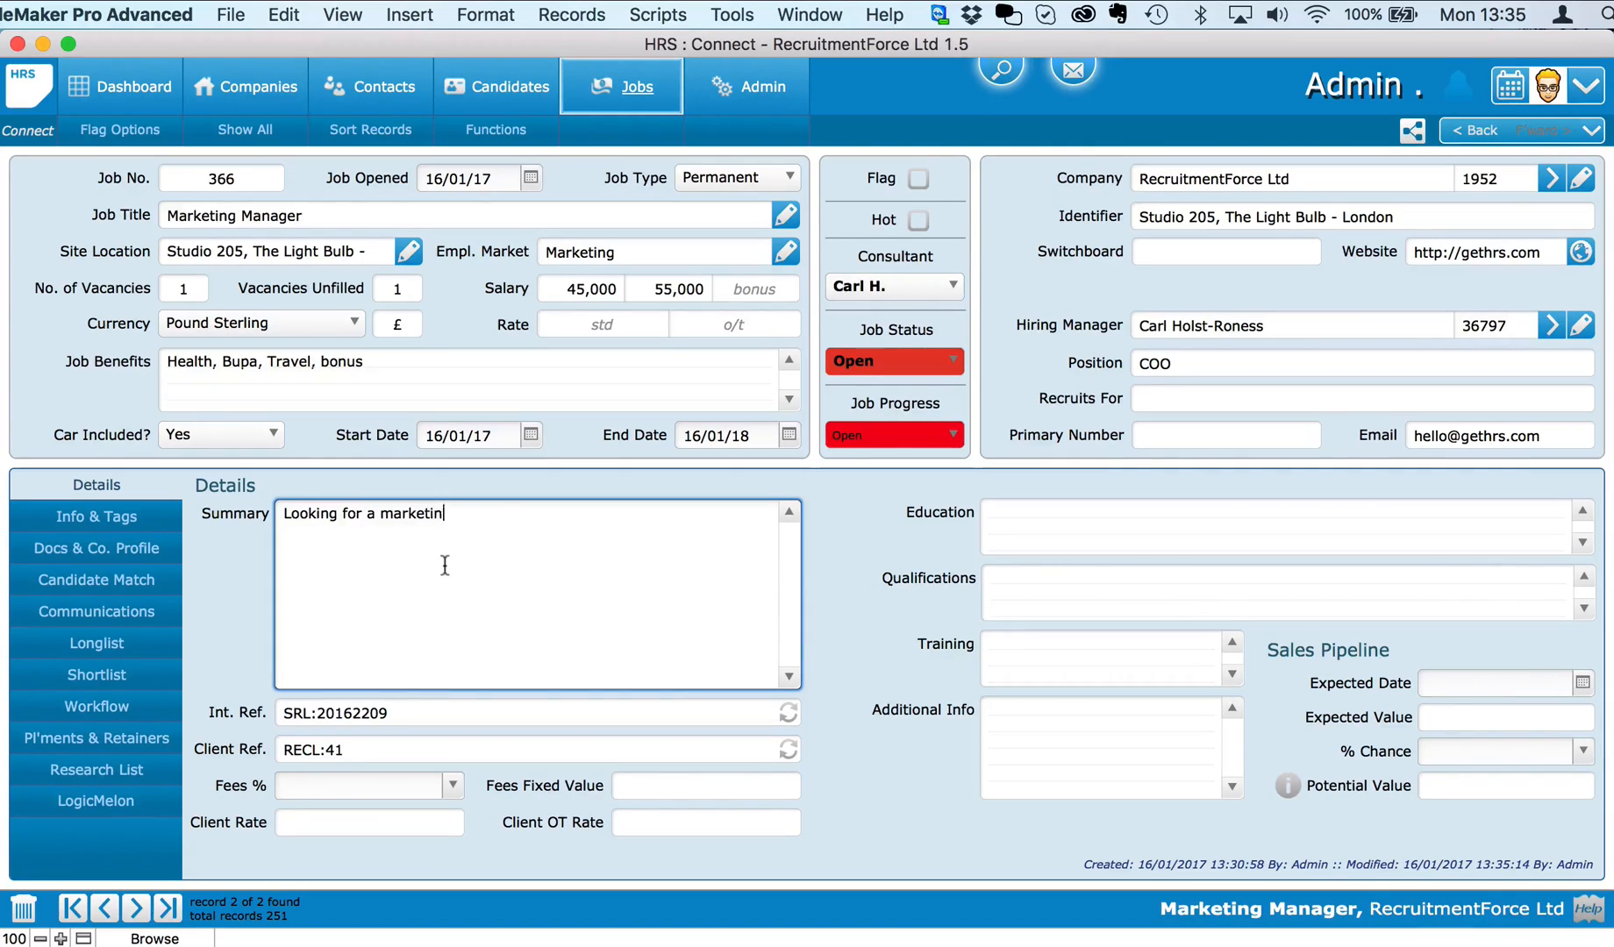
text(g manager who is able to inc)
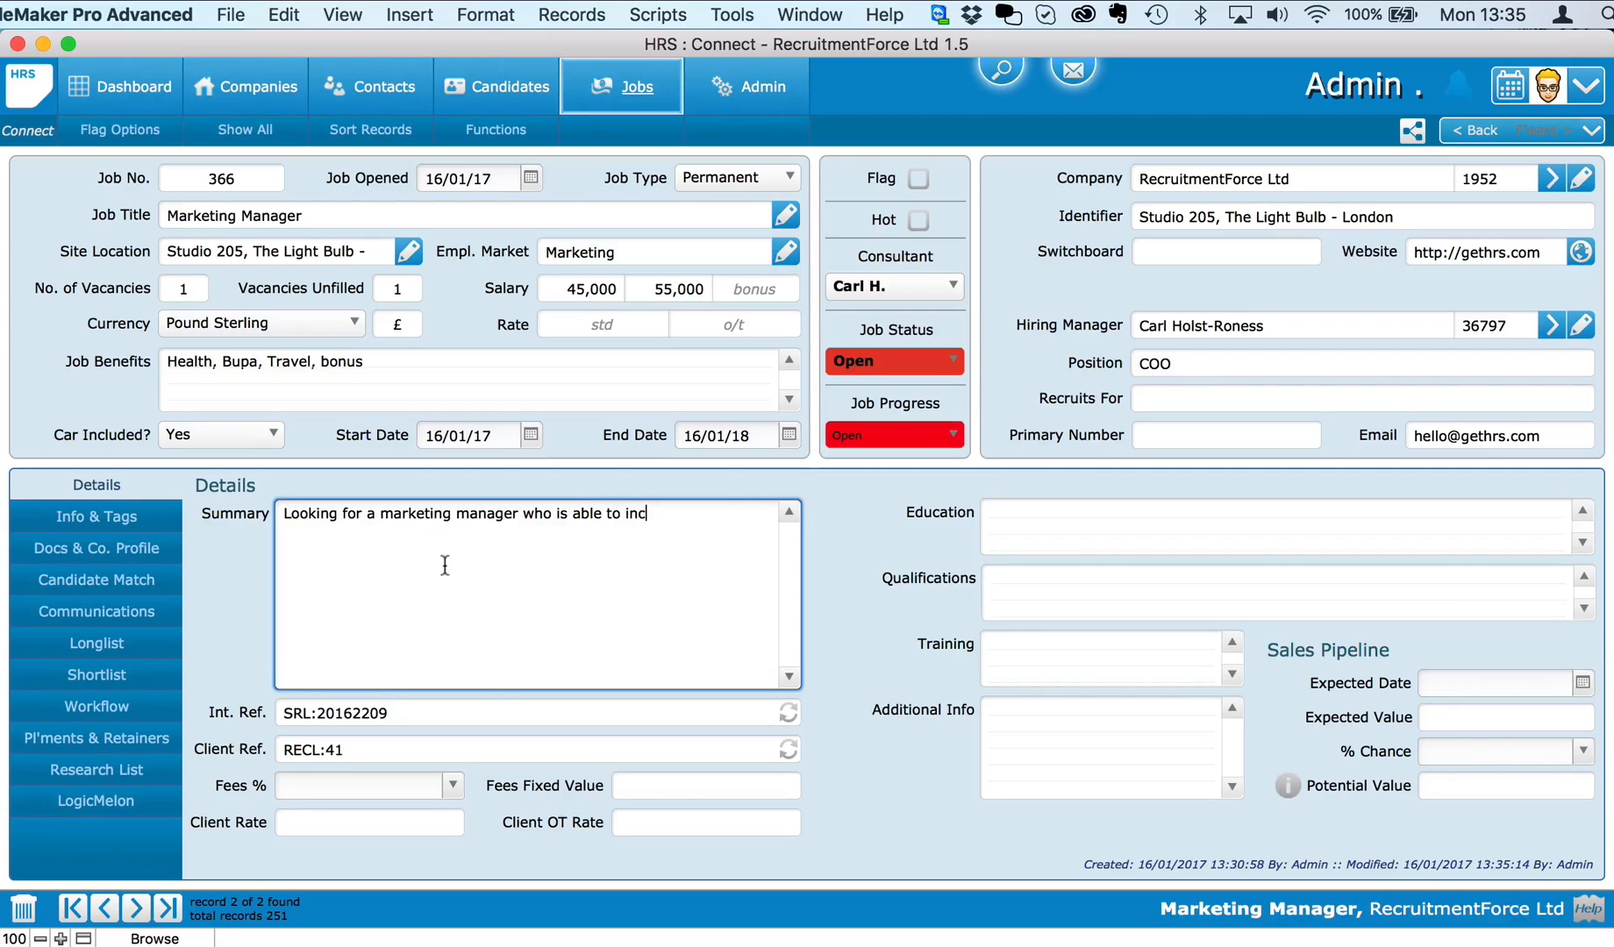
text(rease sales throughmarketing re)
text(ven)
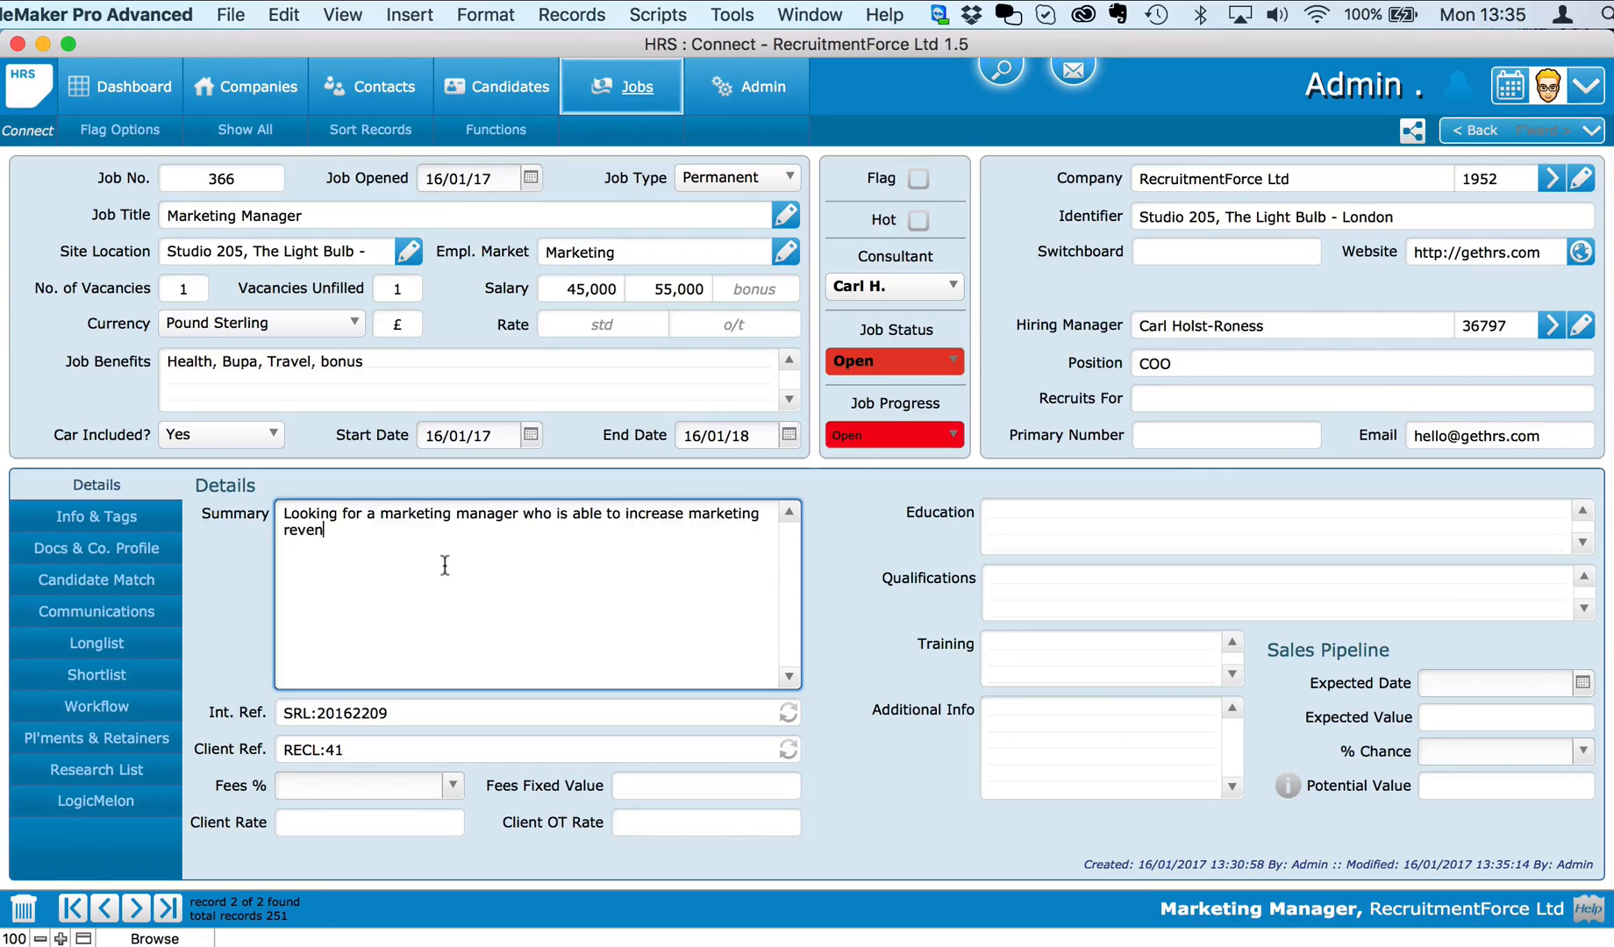
text(ue)
click(687, 513)
text(sales through marketing)
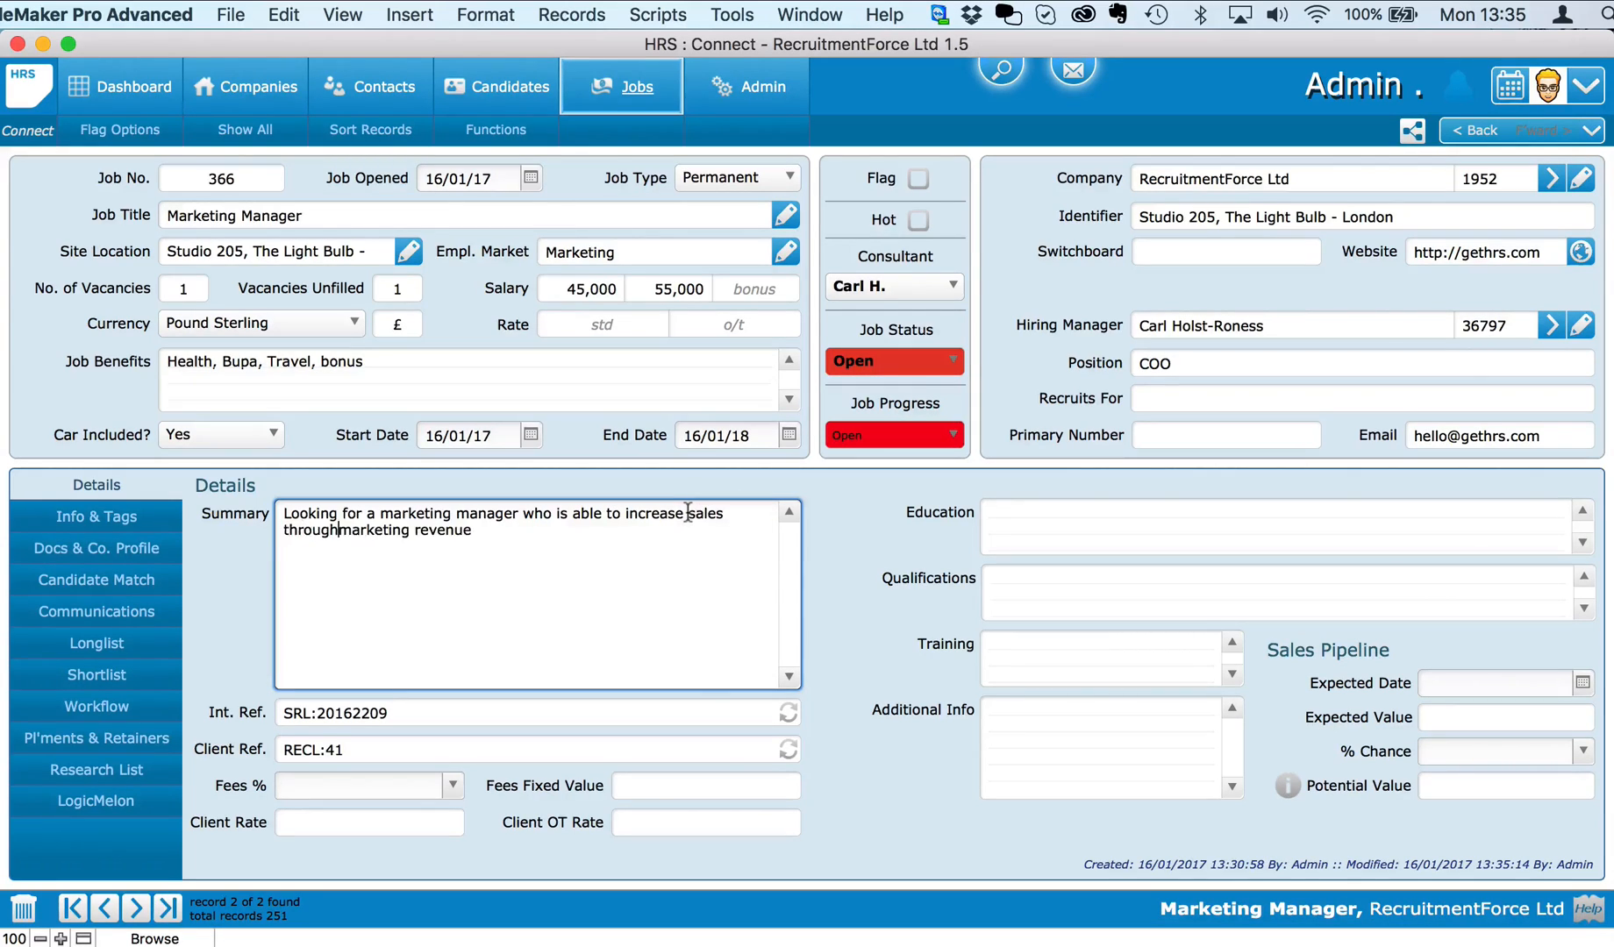
double_click(448, 531)
key(BackSpace)
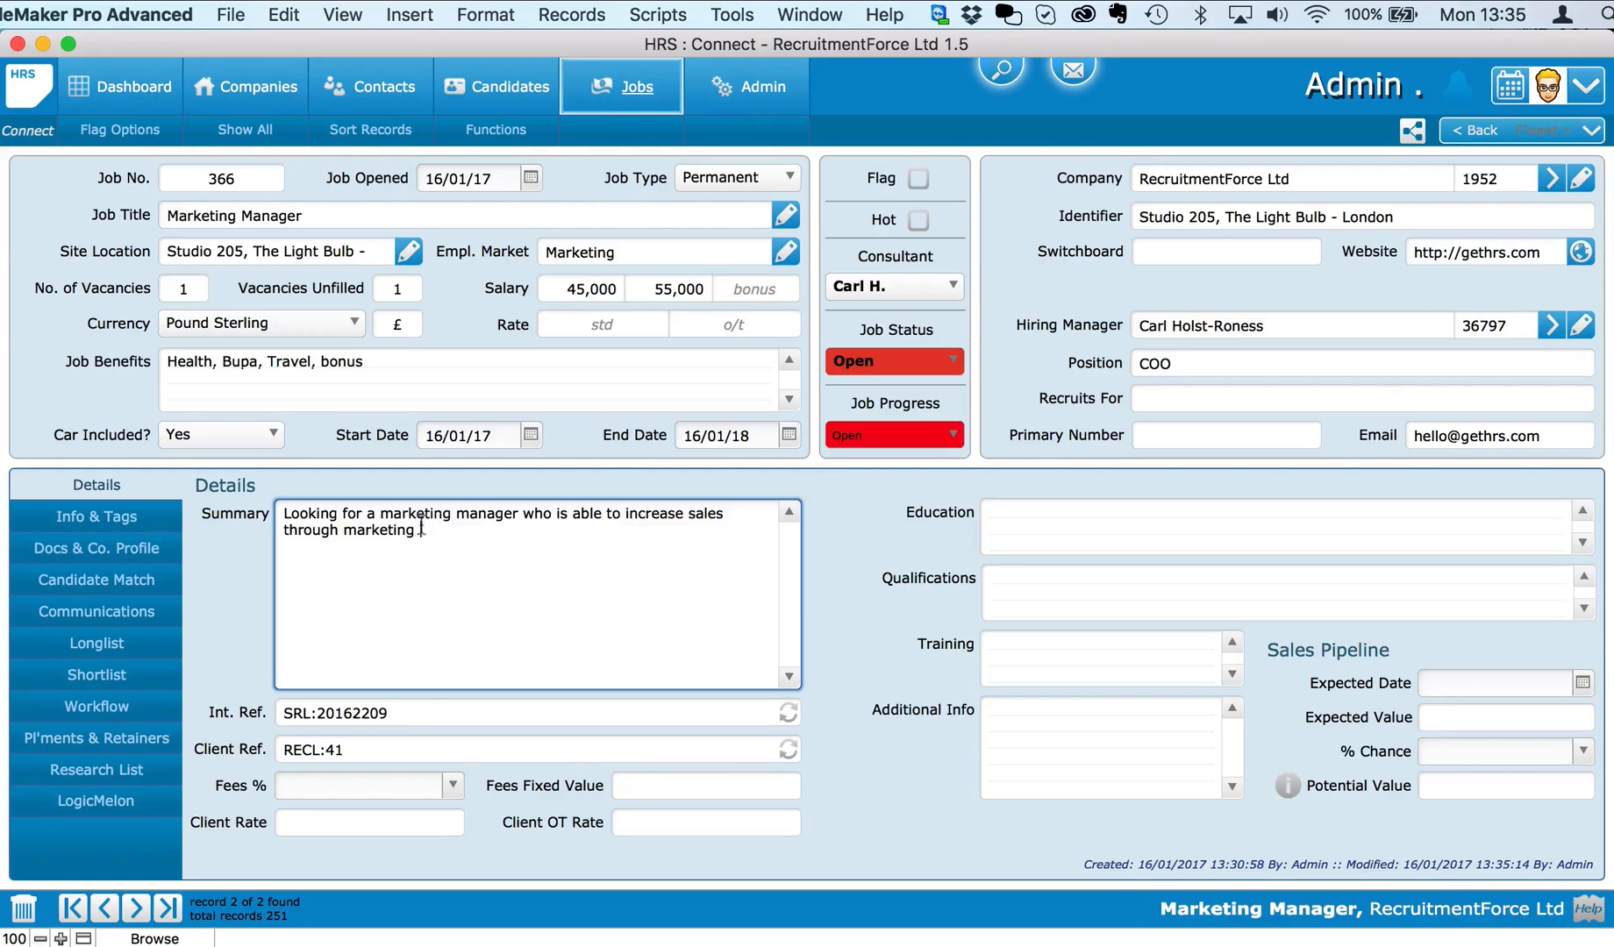
click(346, 530)
text(introducing a new)
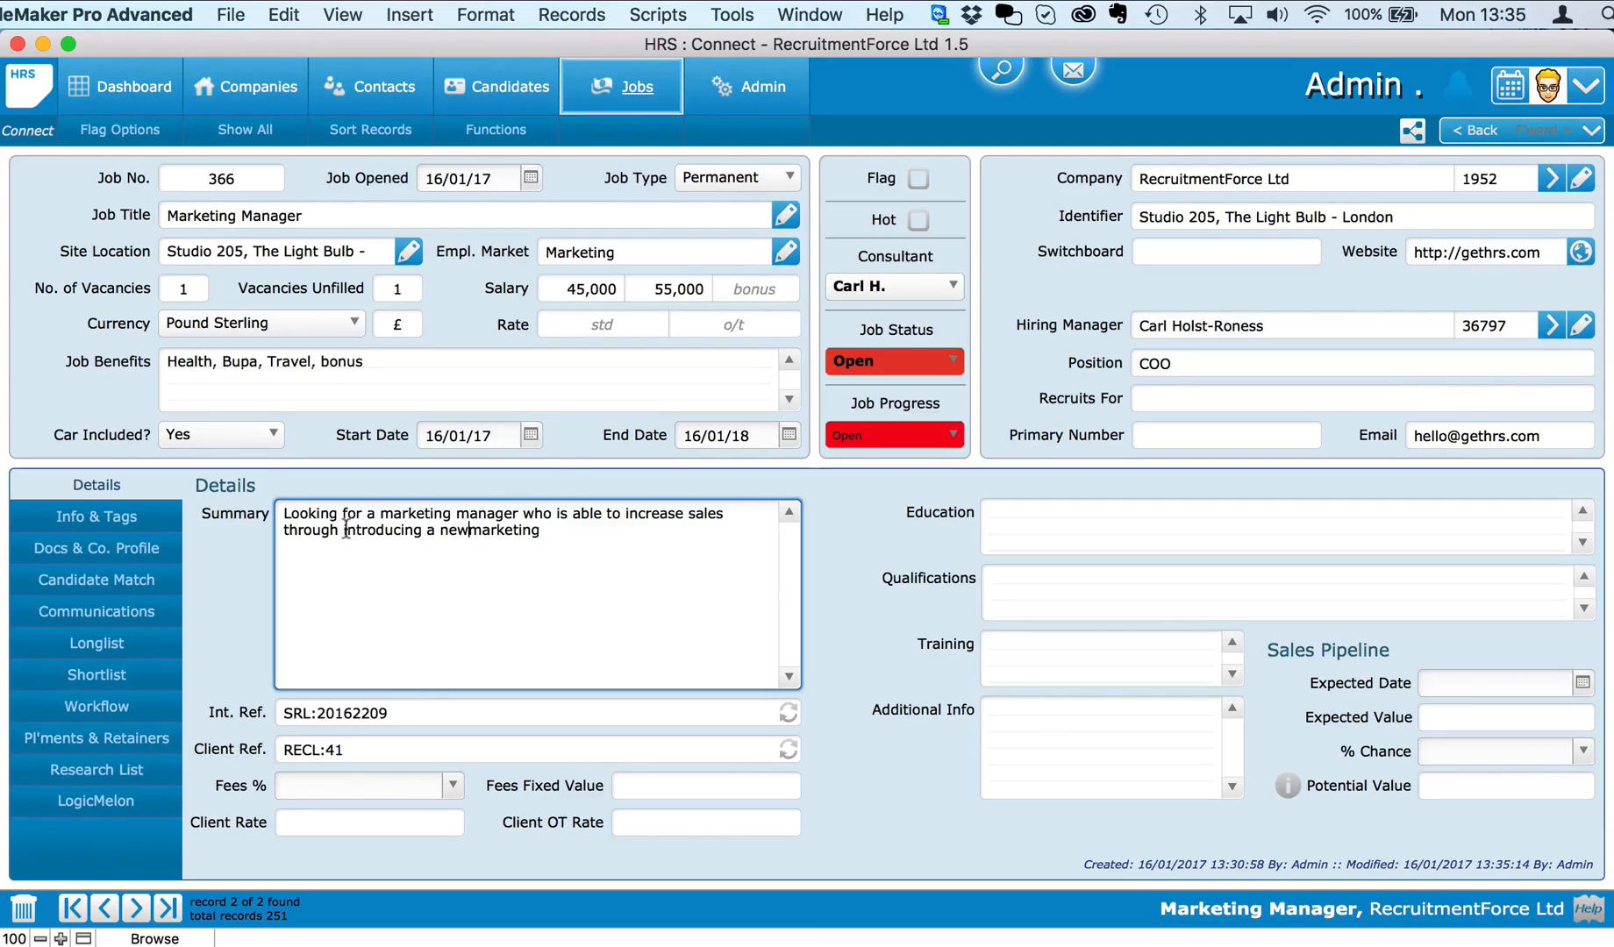
click(576, 538)
text(strag)
key(BackSpace)
text(tegy.  Can)
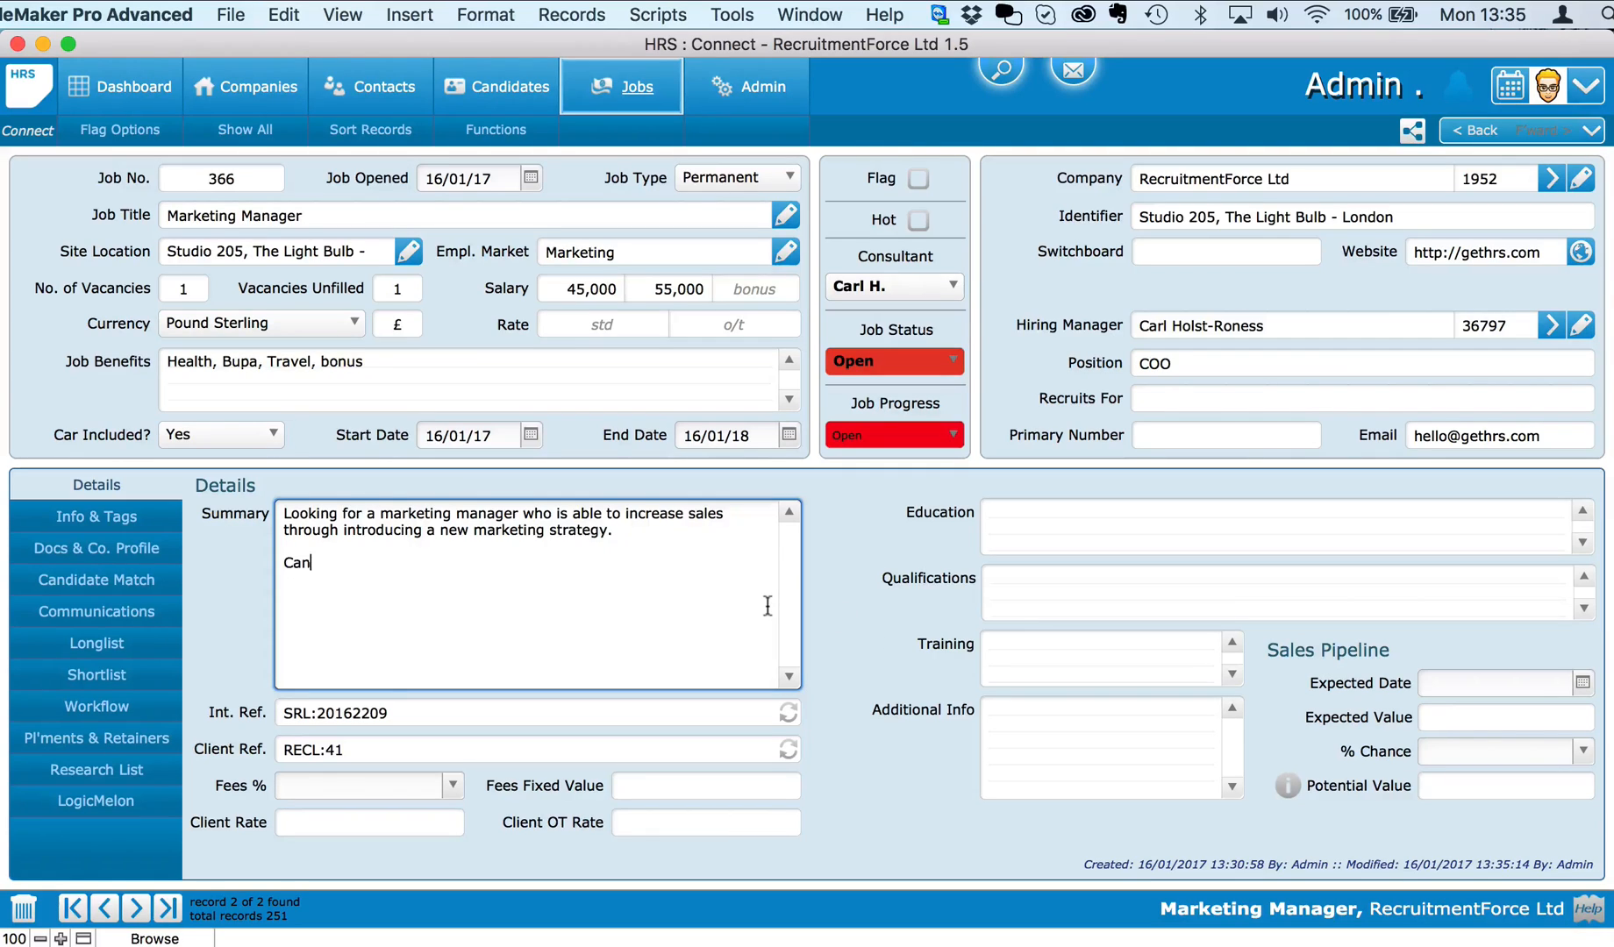
text(didate must have a back)
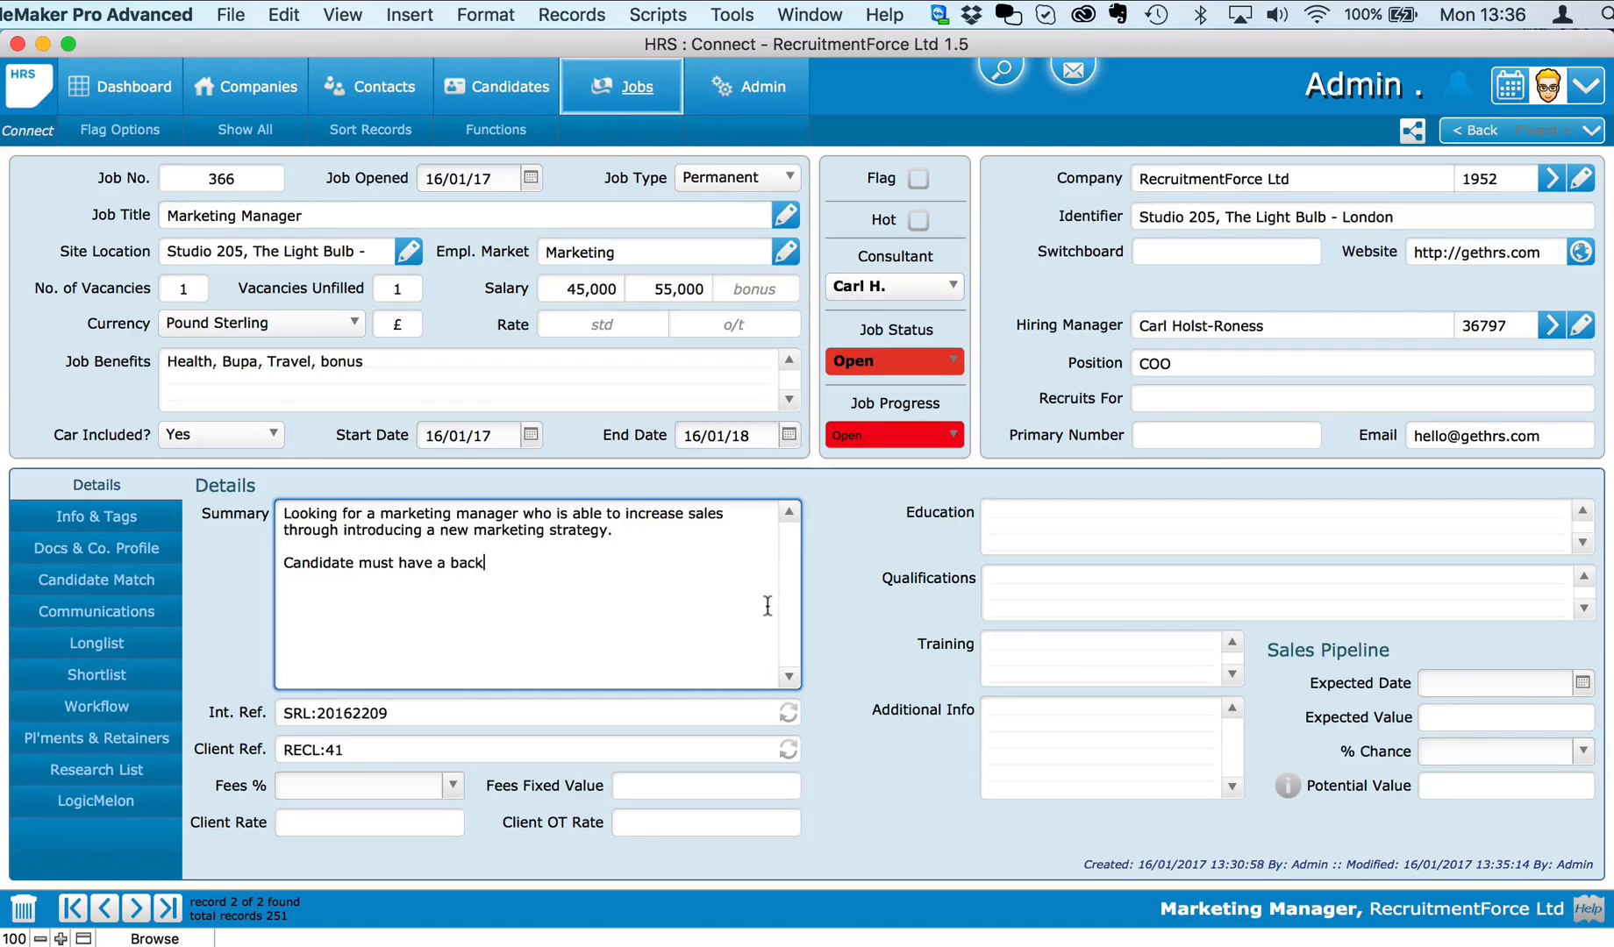
text(ground in marketing and advertis)
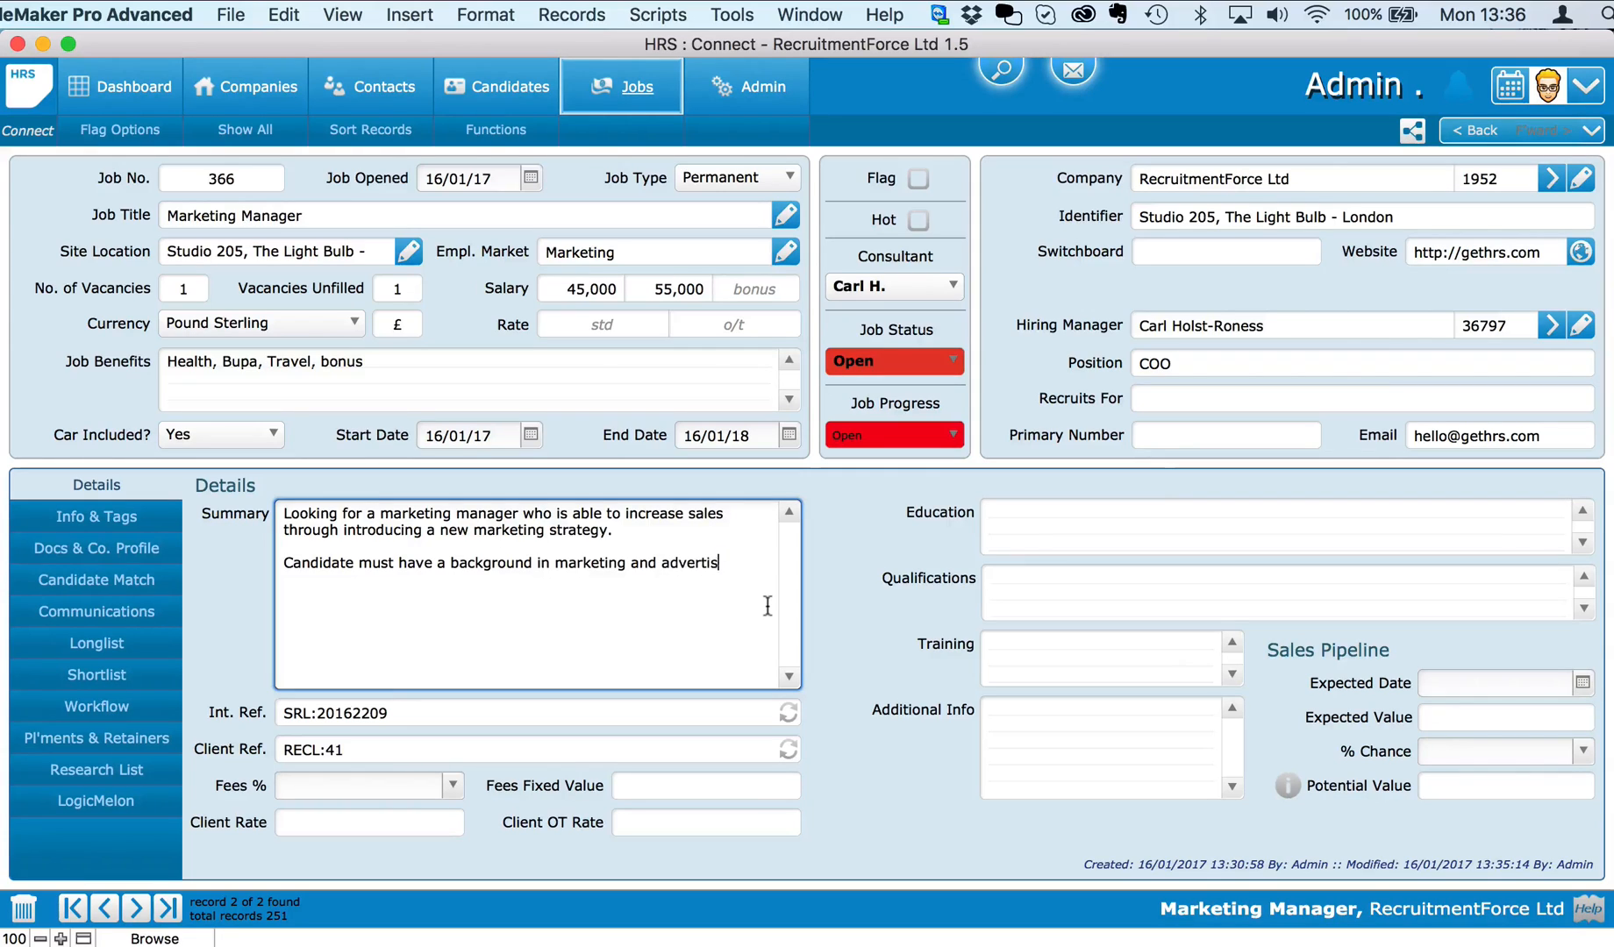
text(ing and must have a marketing degree.)
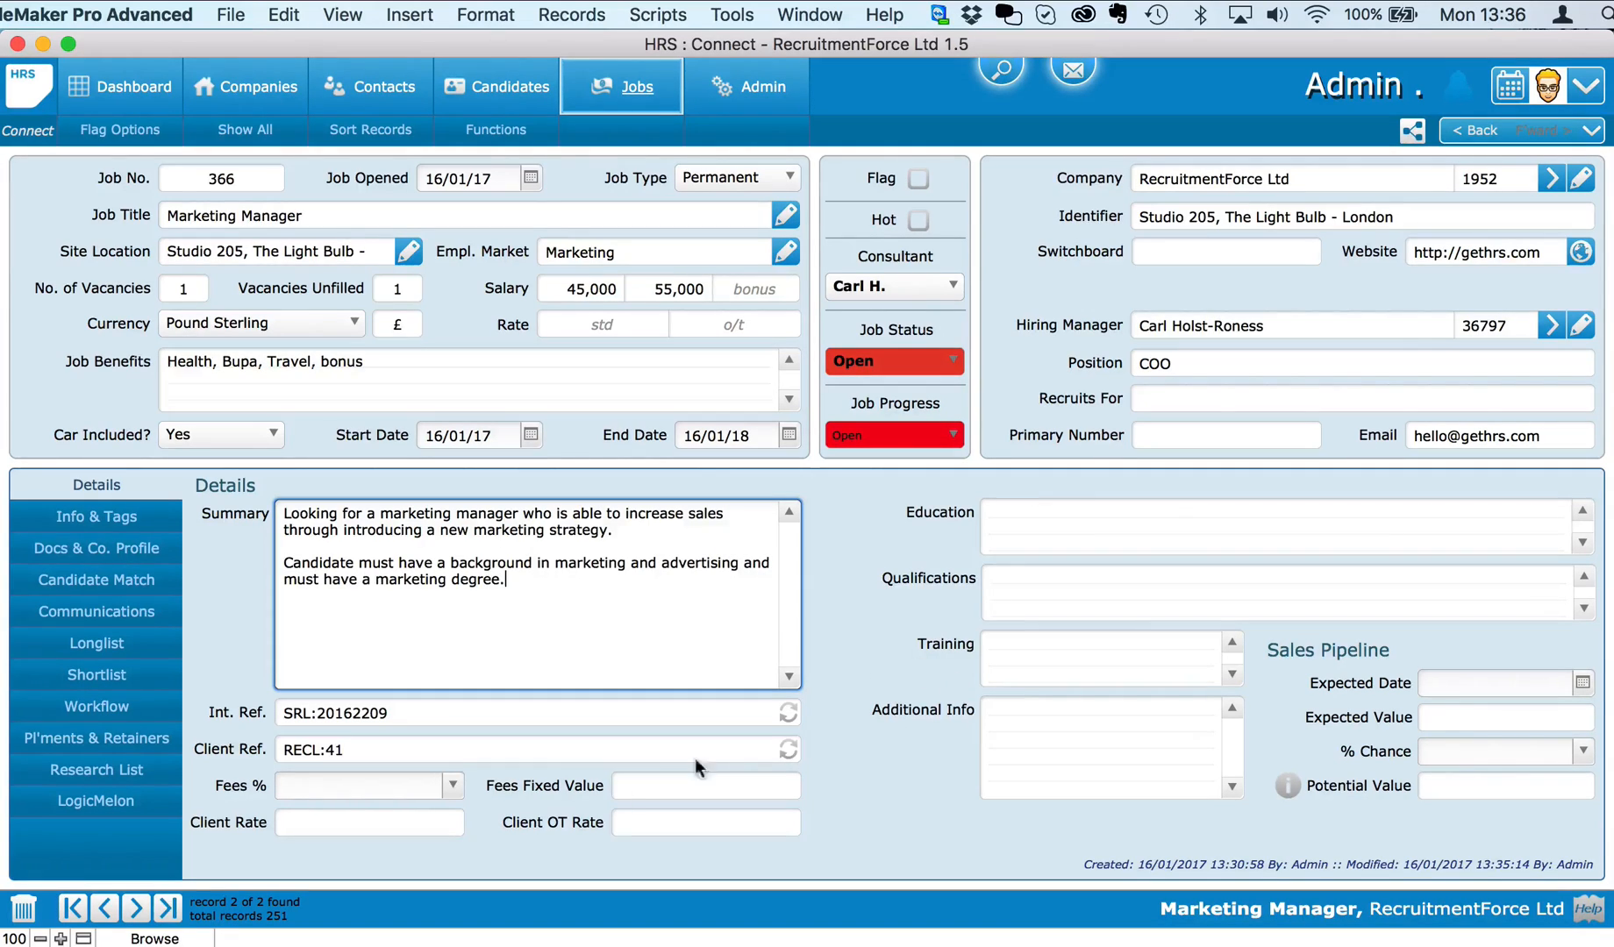
Step: Set the job's fee percentage to 25% and commit the record
click(452, 784)
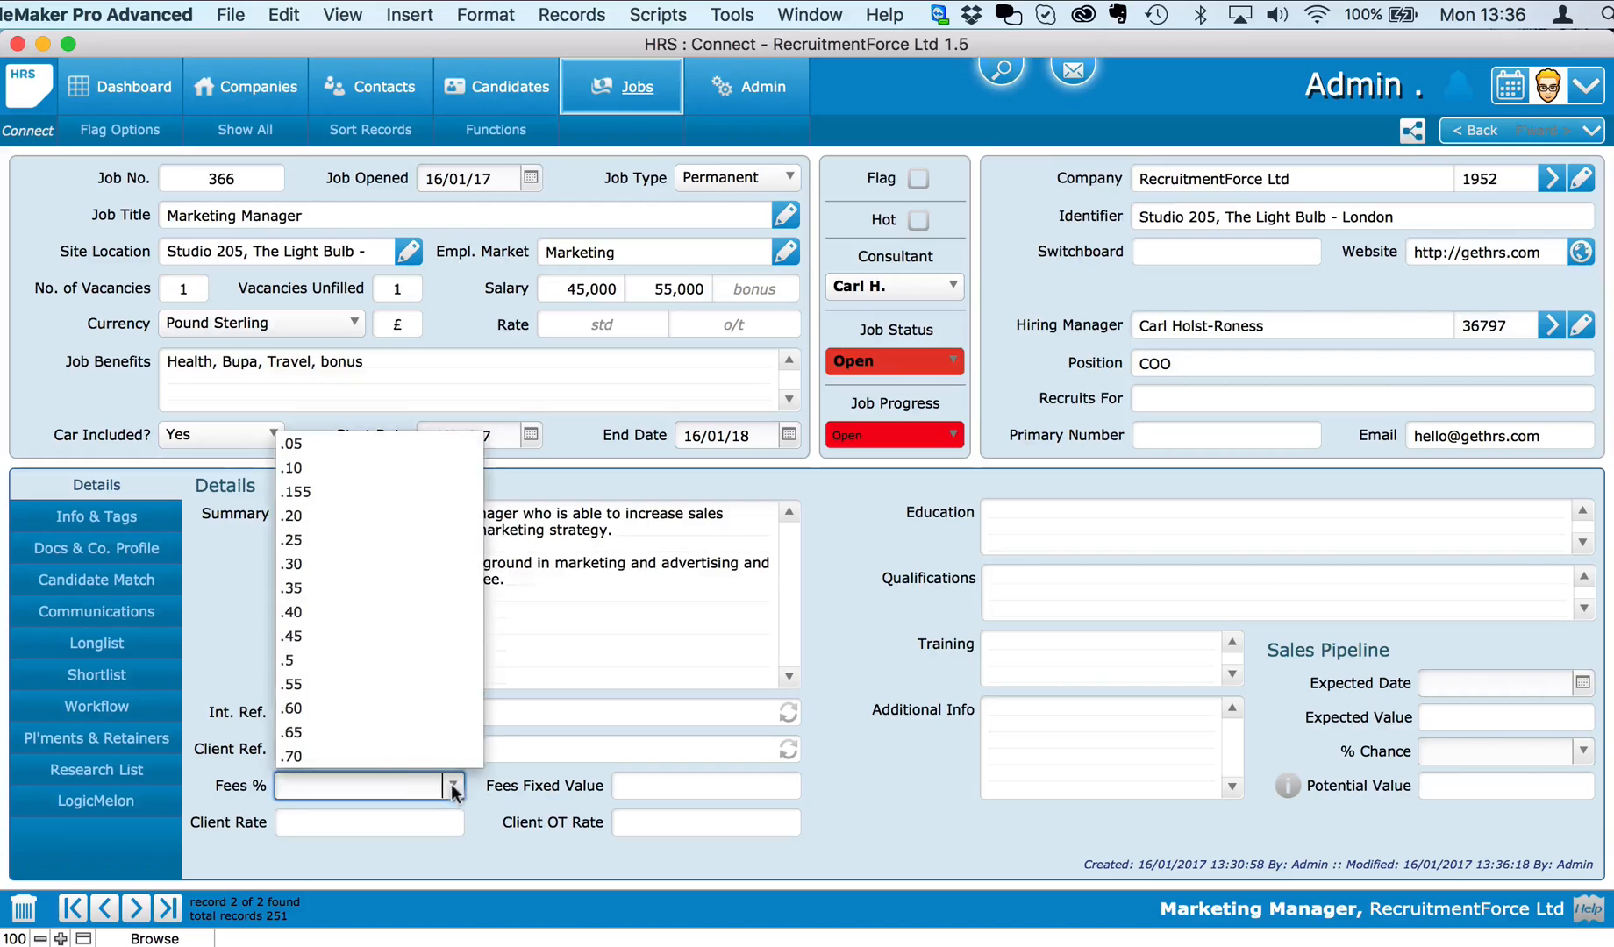
click(337, 541)
click(821, 791)
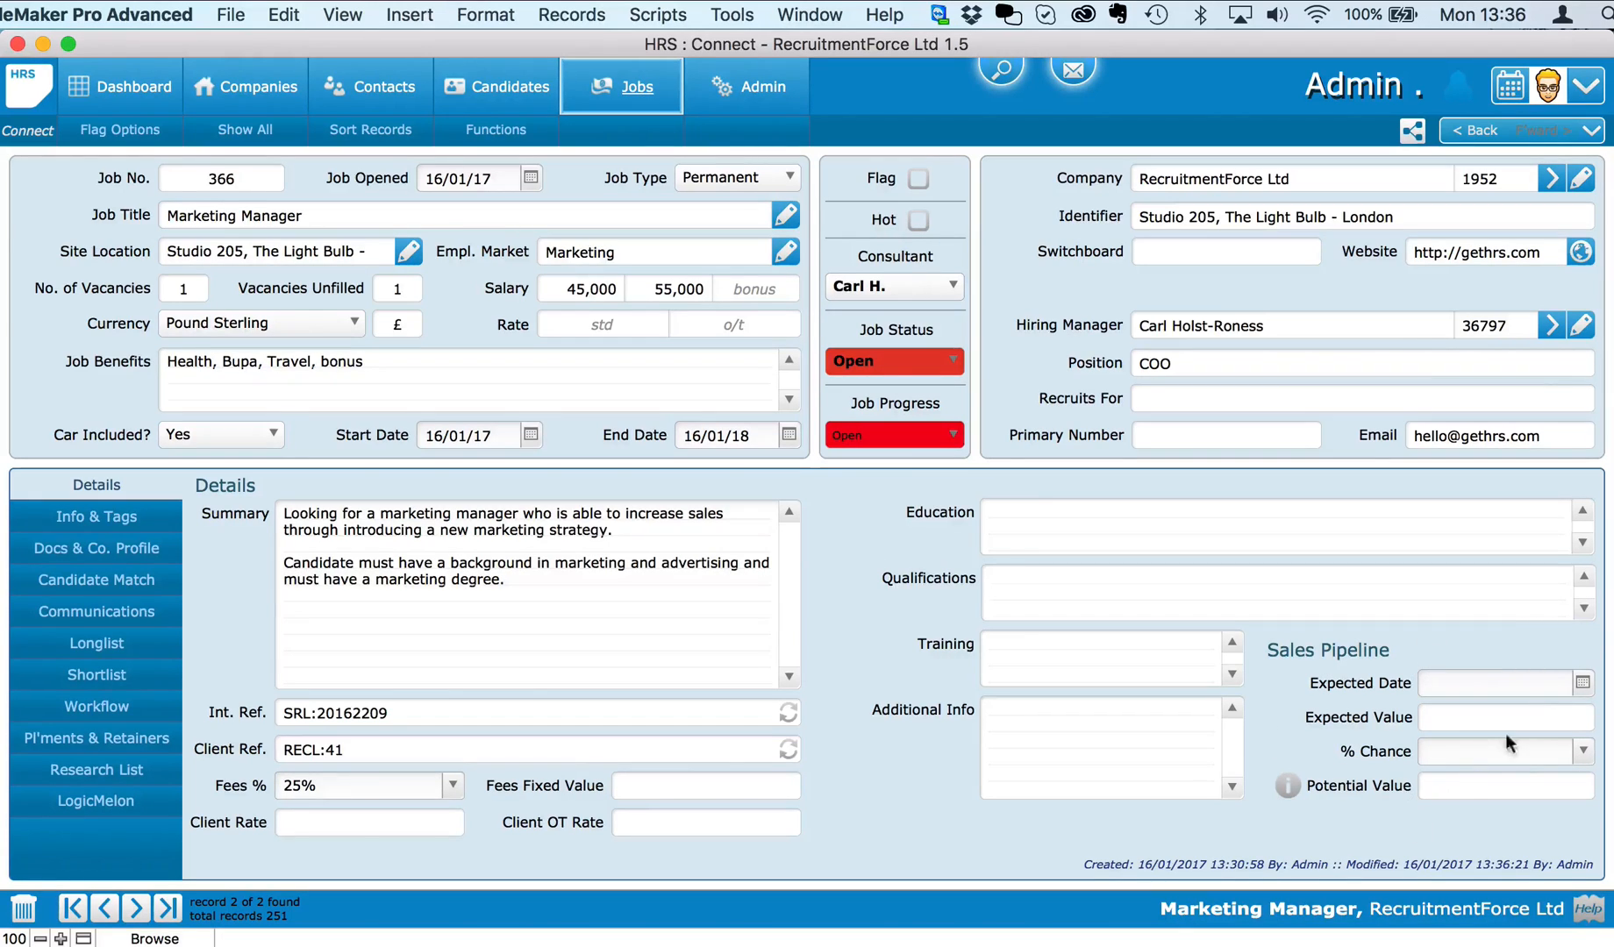
Step: Set the pipeline to 12,000 expected on 28/02/2017 with an 80% chance
click(1582, 685)
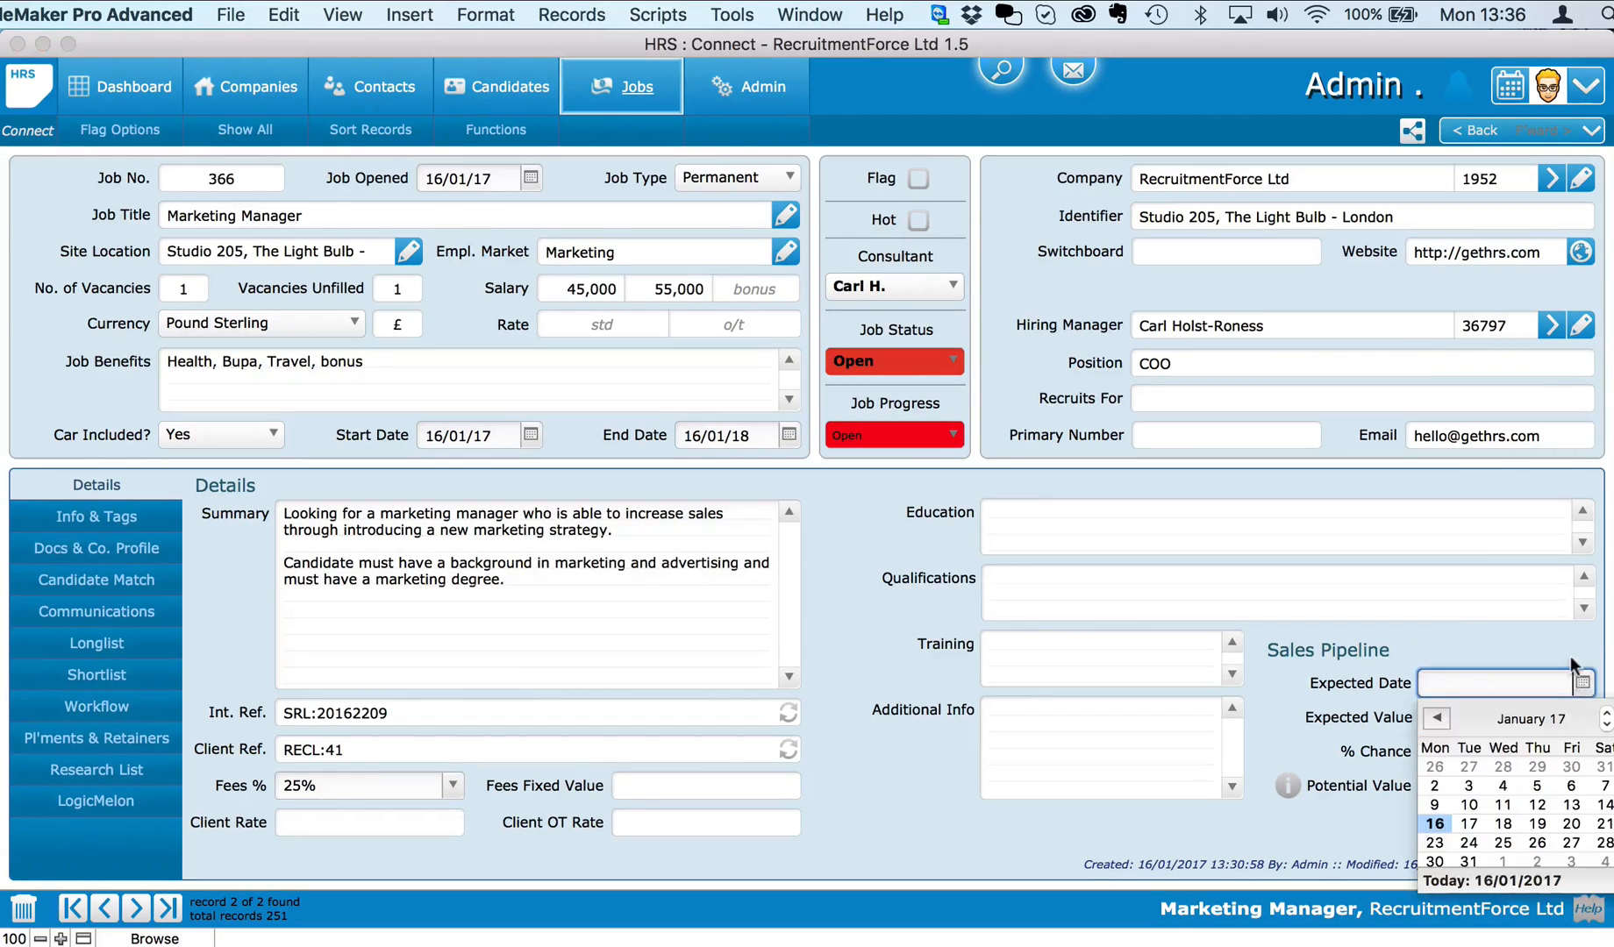
click(1612, 719)
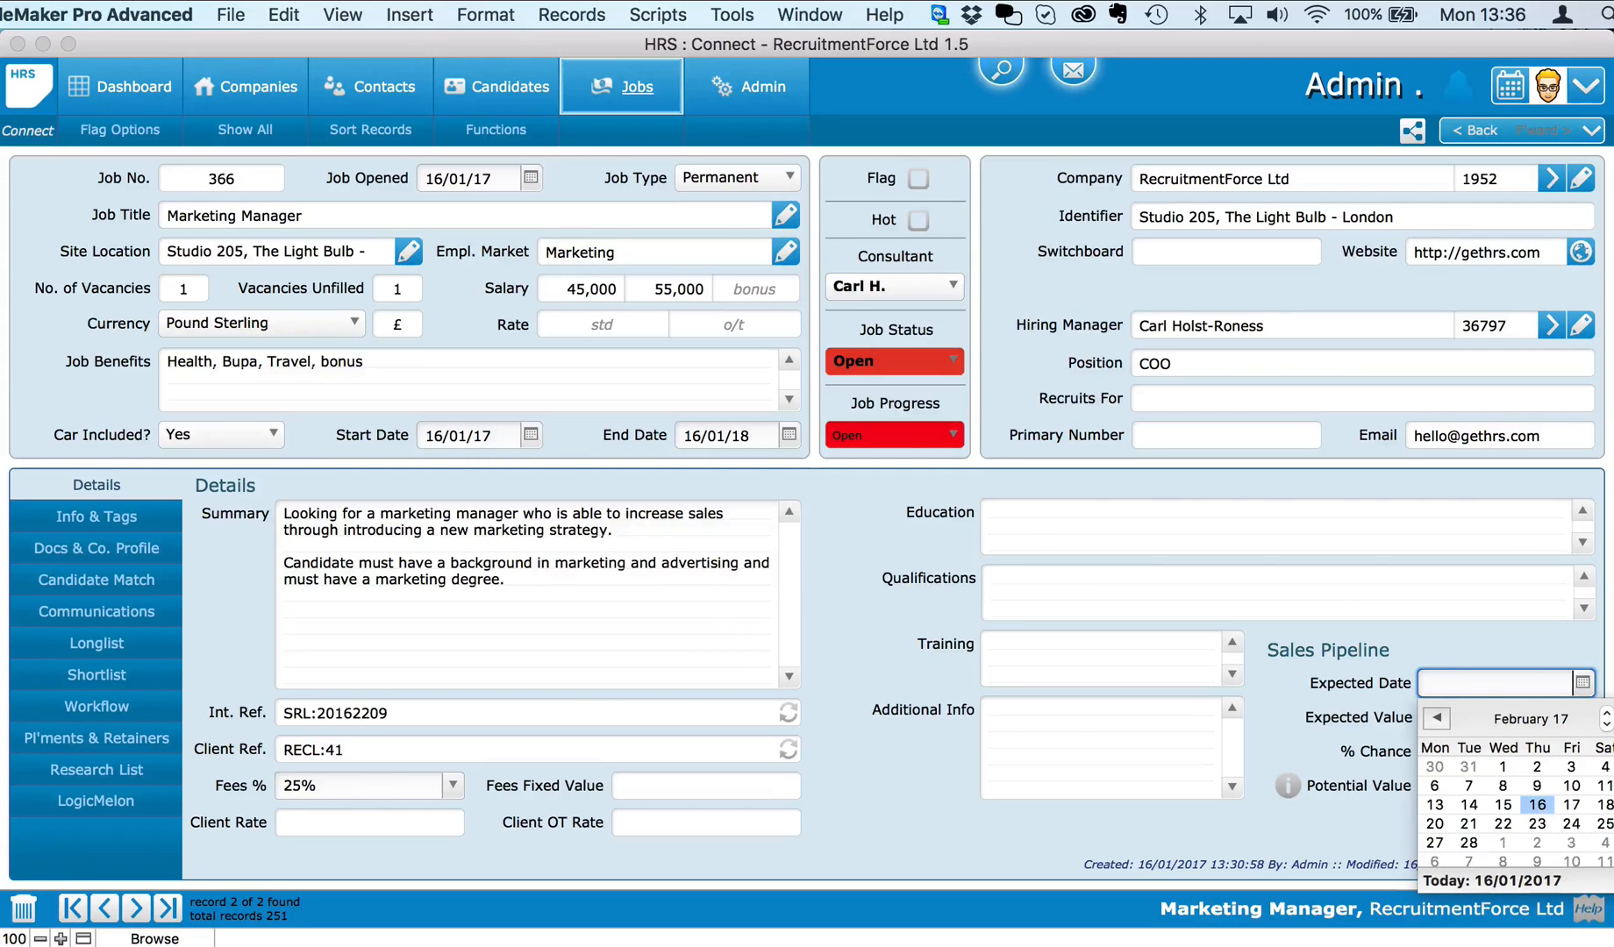
click(1469, 841)
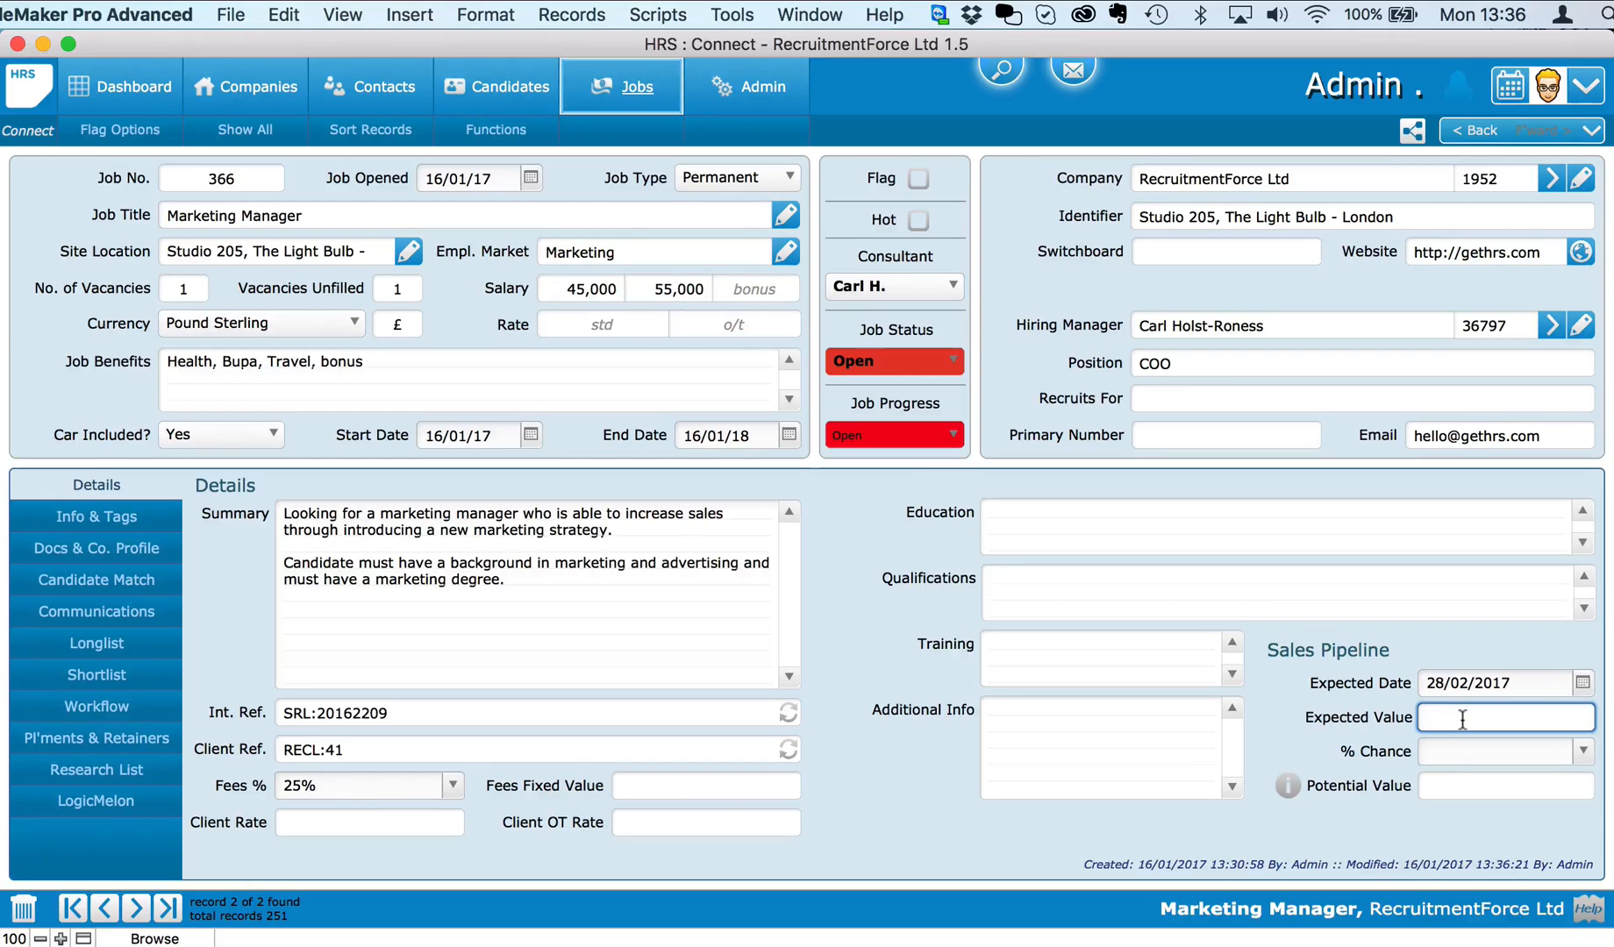
text(12000)
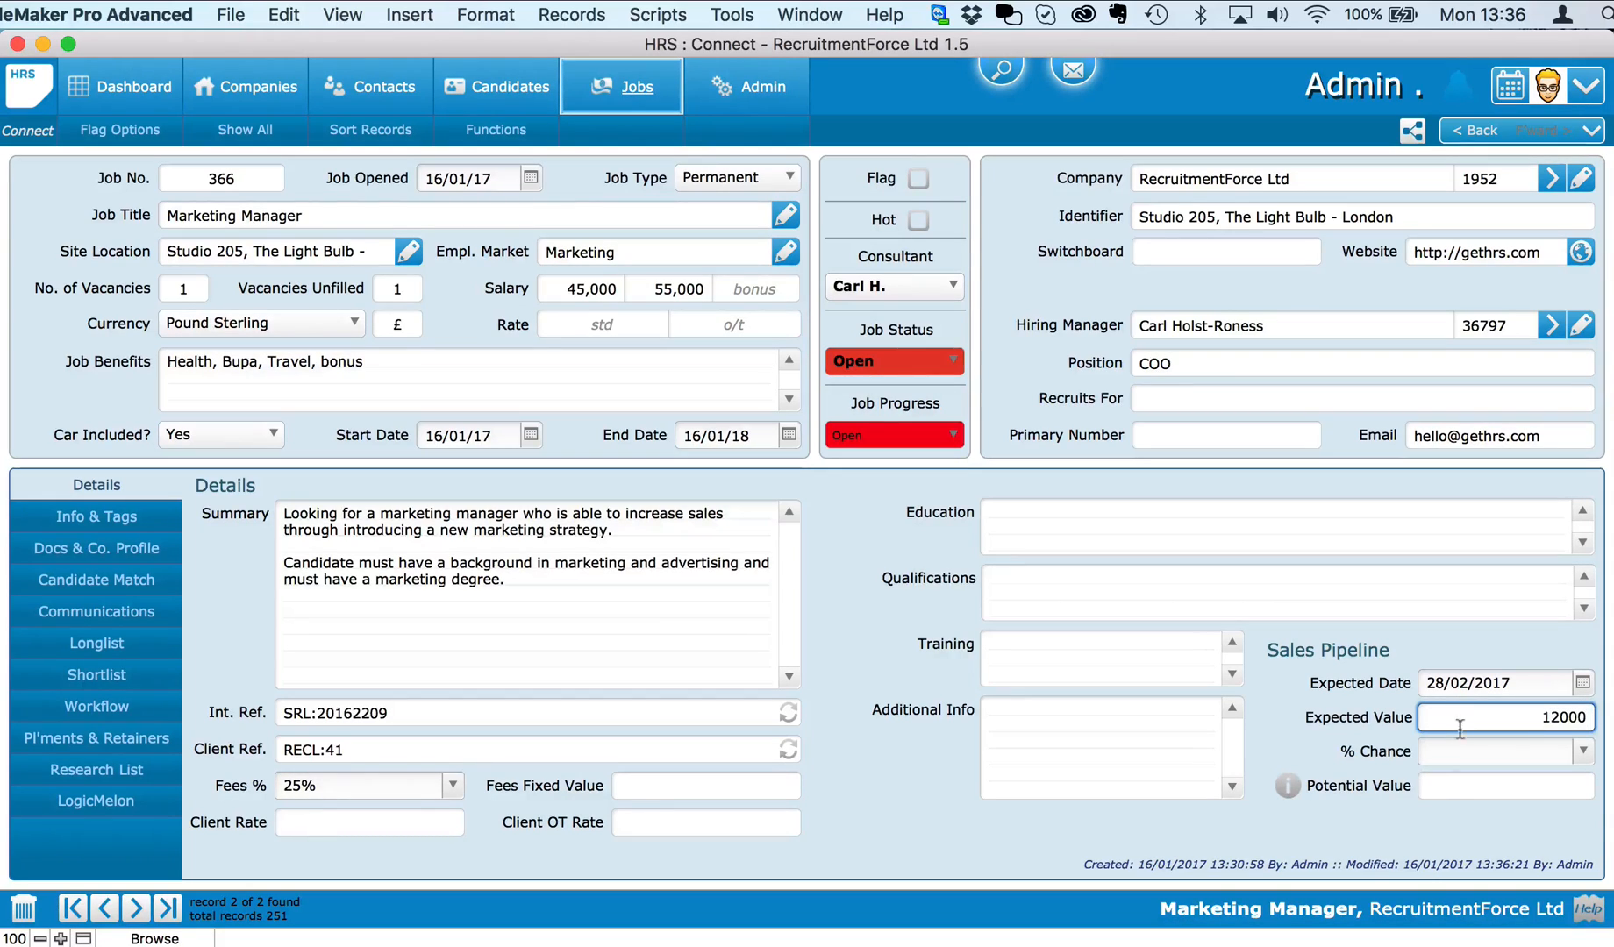
click(1549, 755)
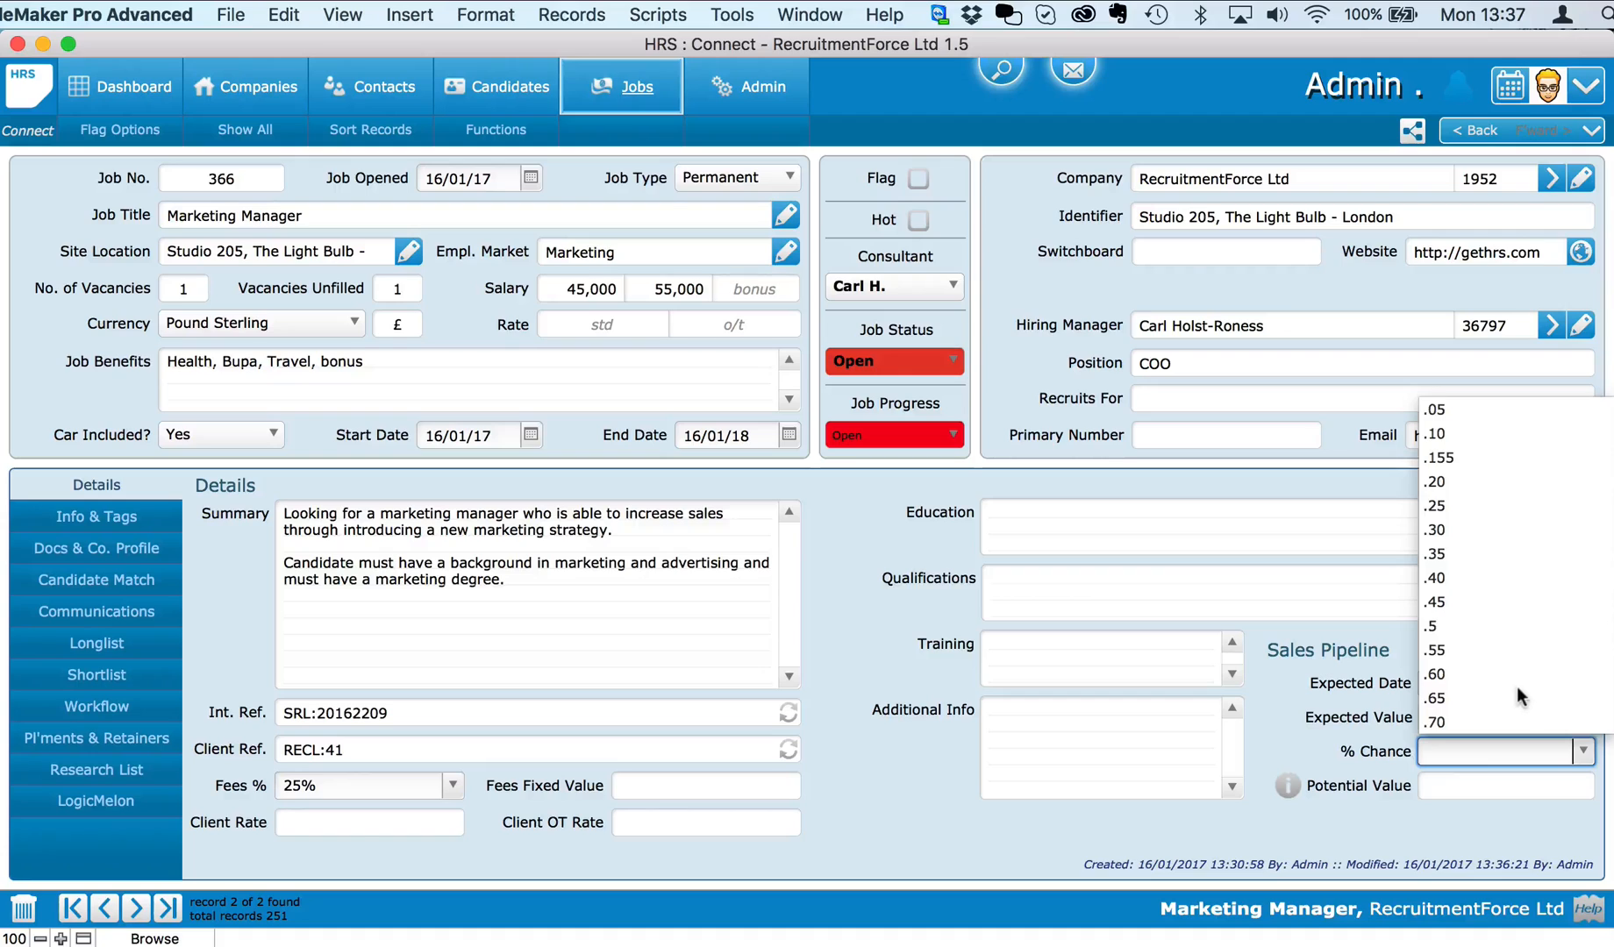
scroll(1516, 686, down, 2)
scroll(1516, 695, down, 2)
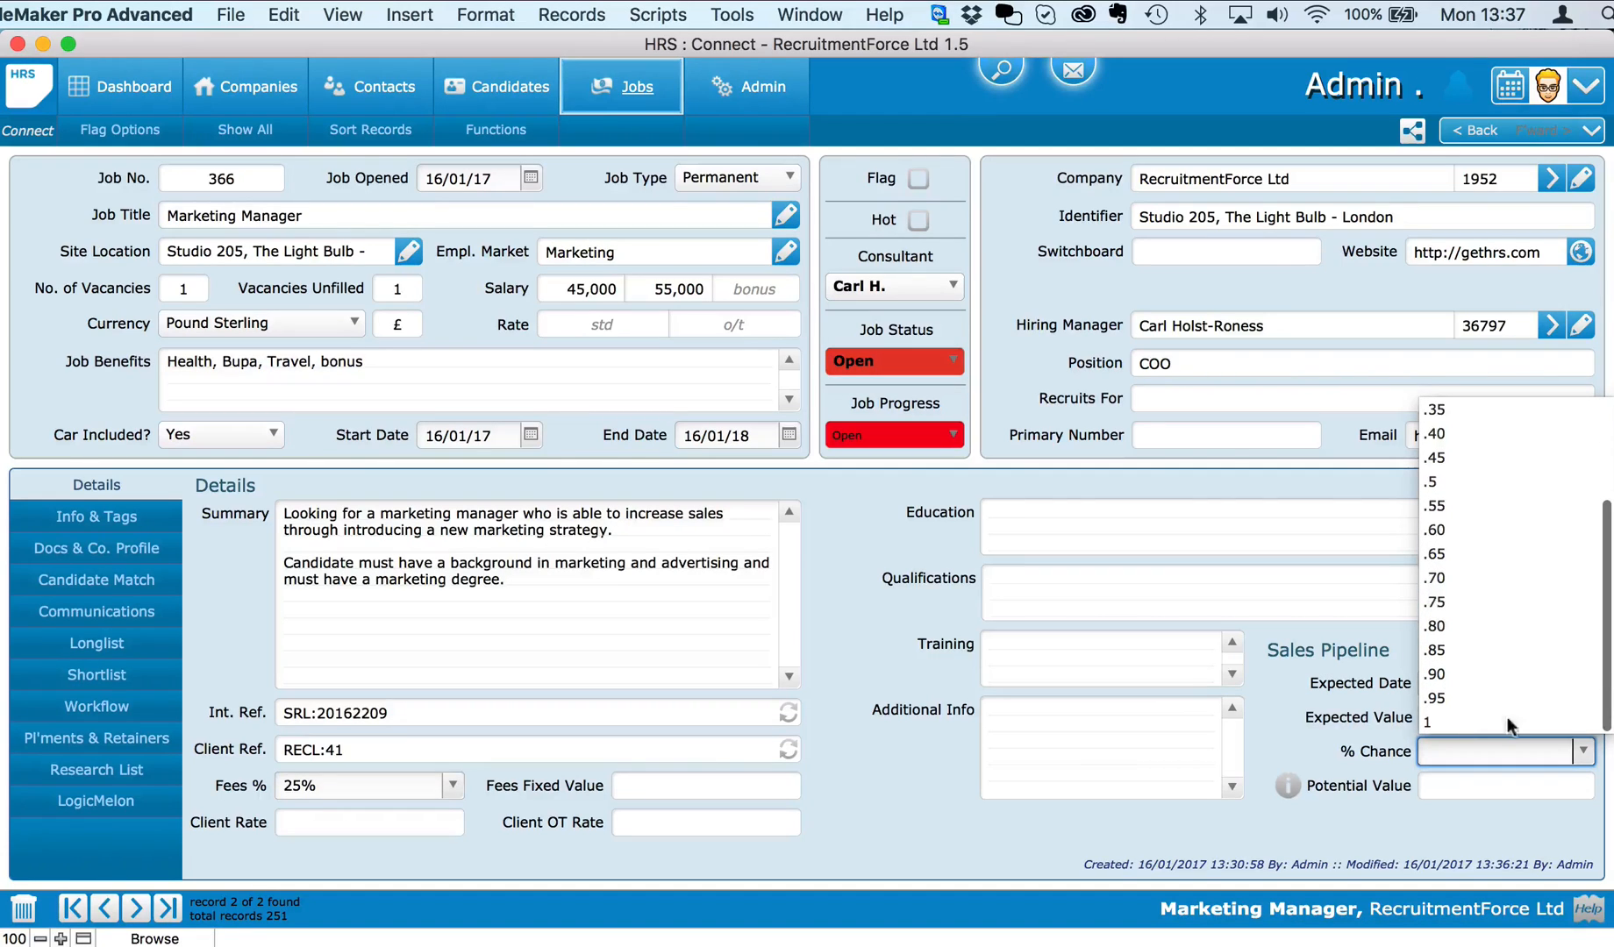
click(1463, 625)
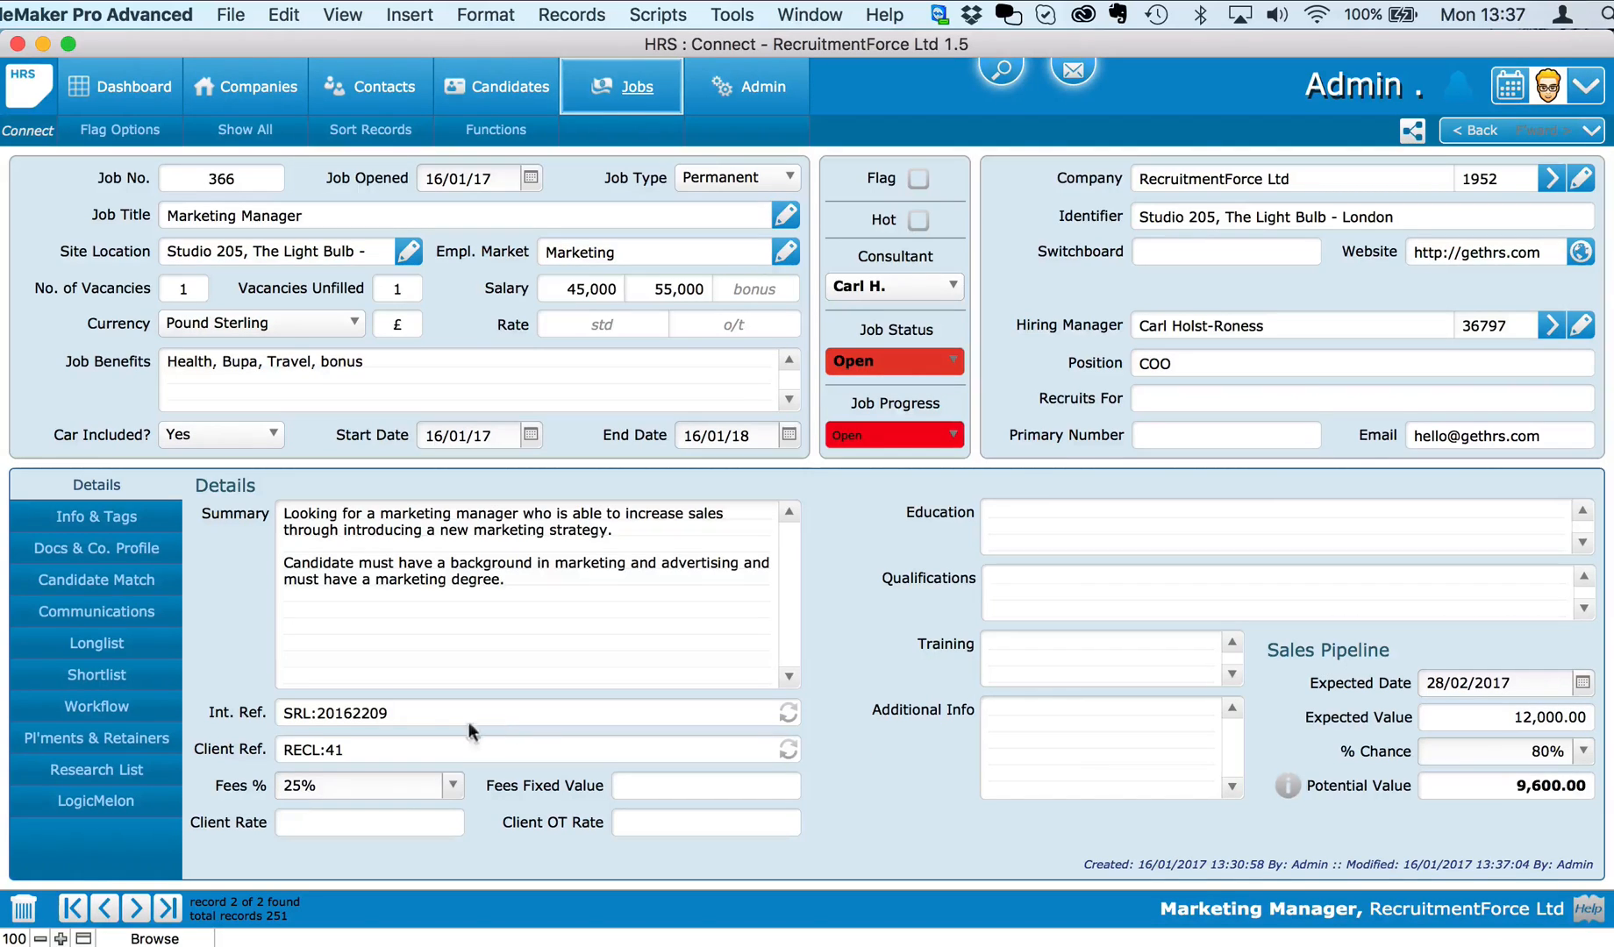
Step: Filter the job's candidate matches by the Marketing tag and longlist the first two candidates
click(136, 581)
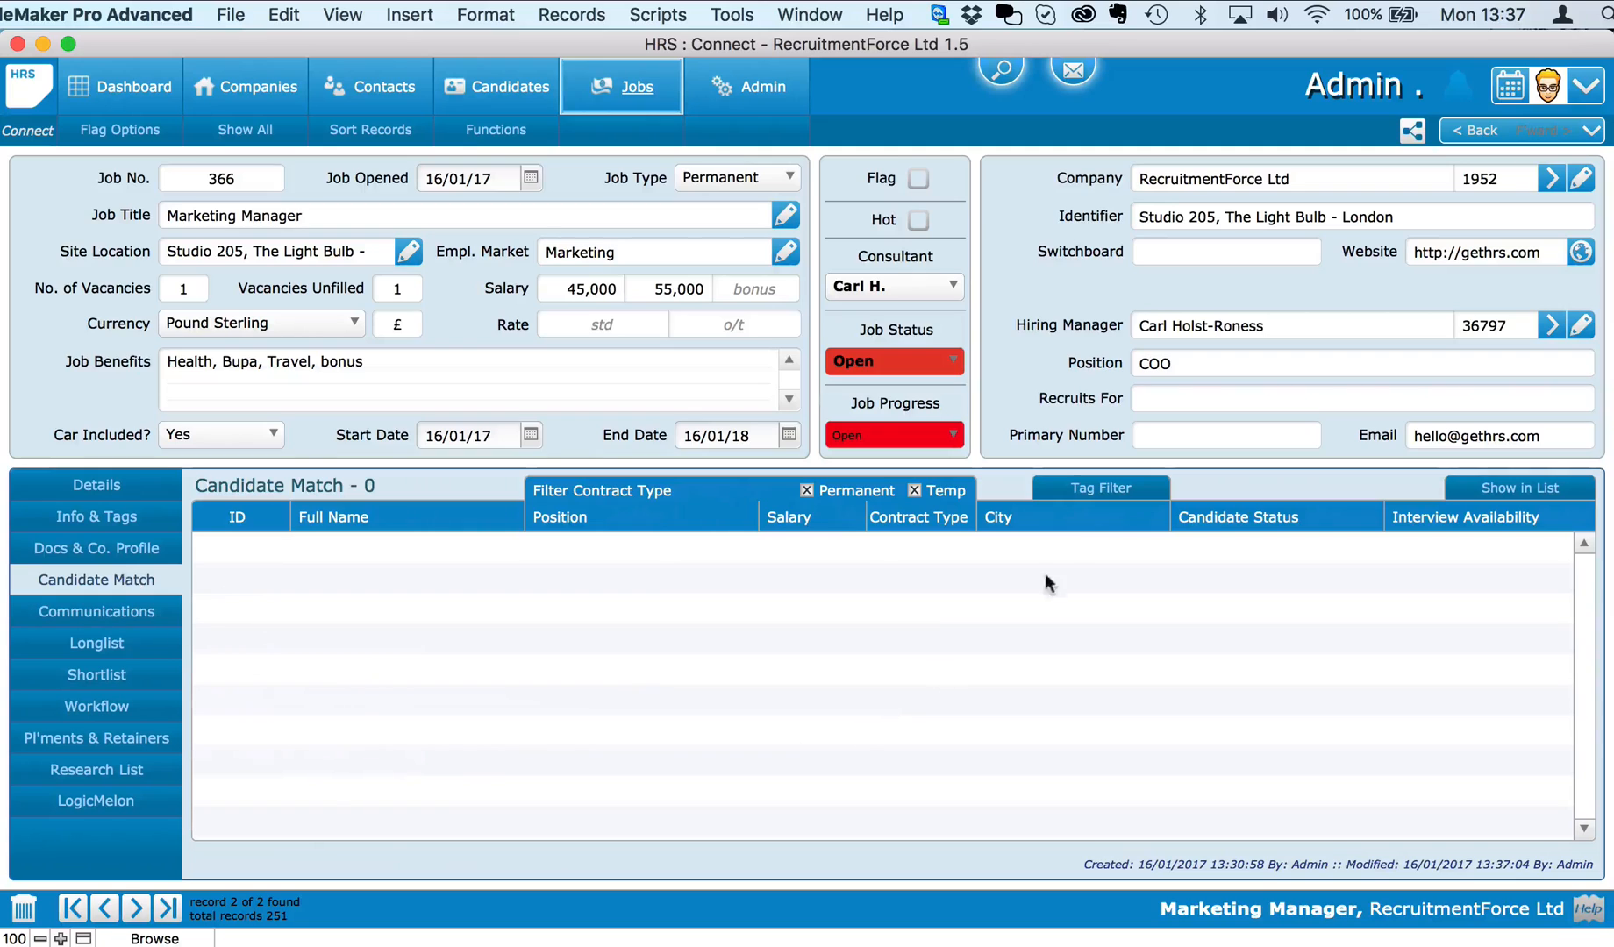
click(1090, 487)
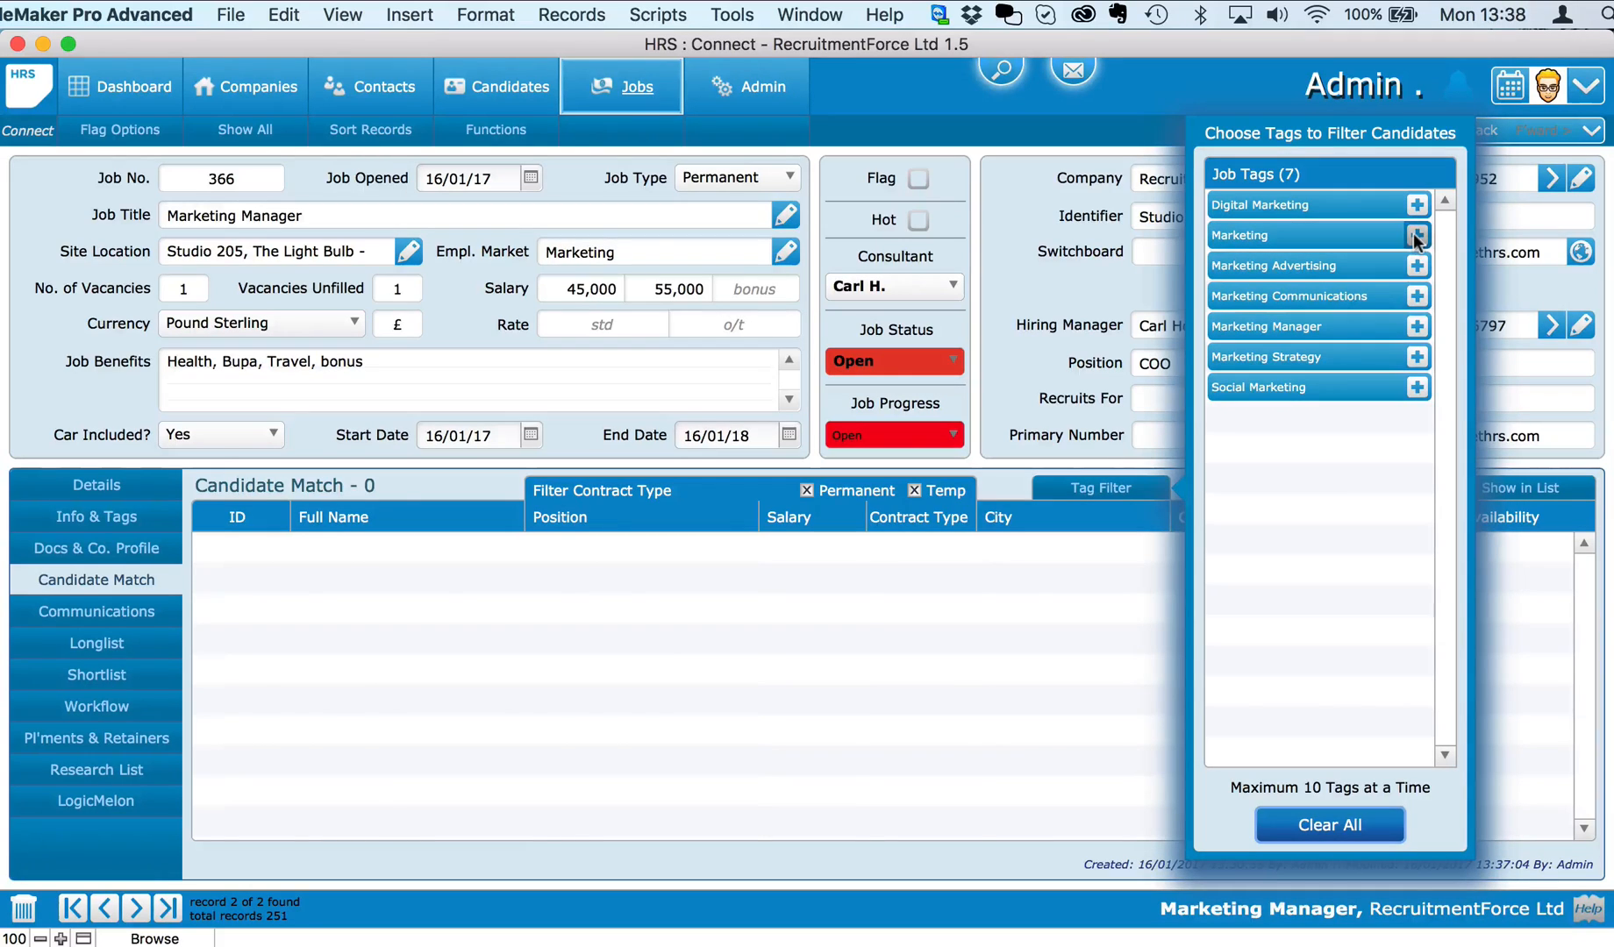
click(1416, 236)
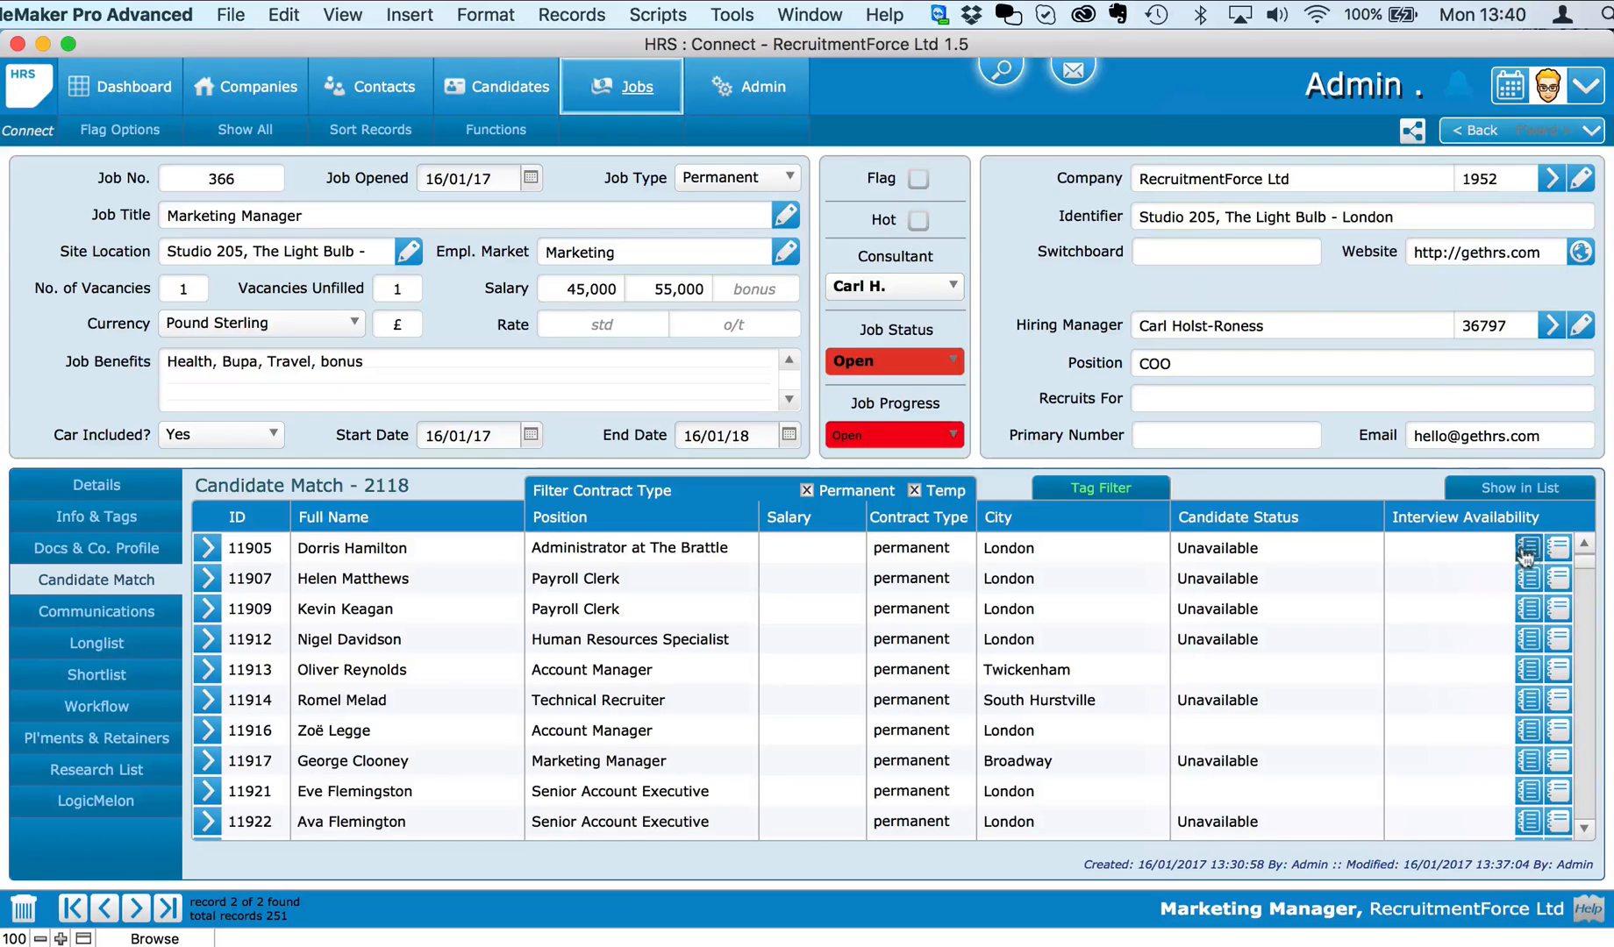
click(1527, 553)
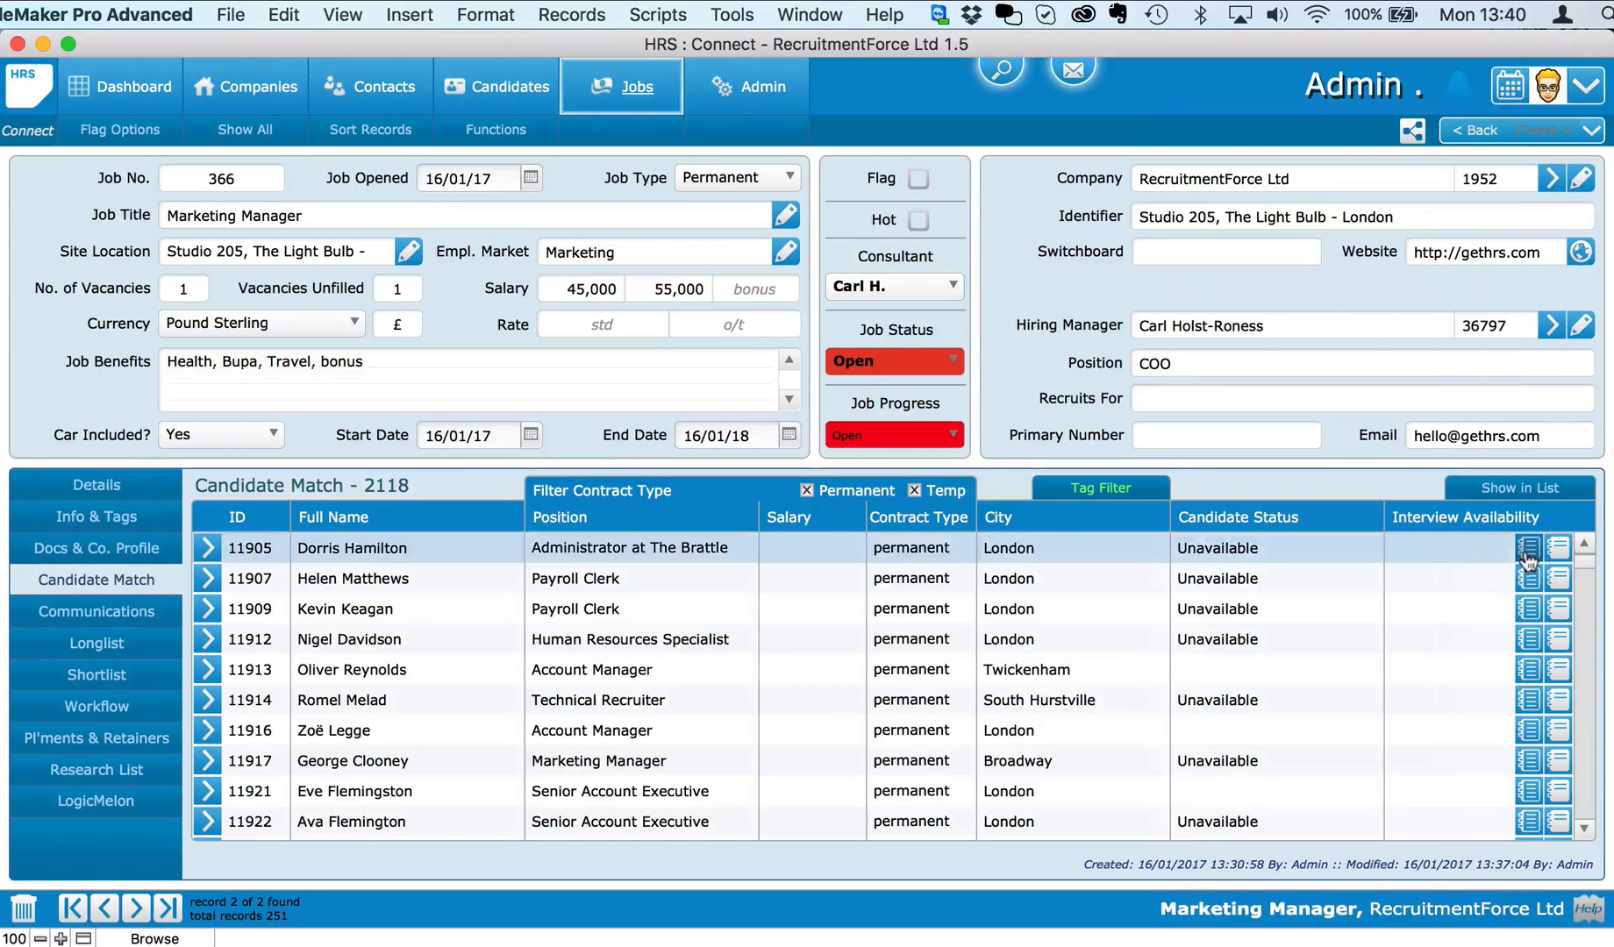
click(1525, 605)
Step: Longlist the Human Resources Specialist, London Account Manager, first Senior Account Executive and Blue Bell Trainer
click(1527, 638)
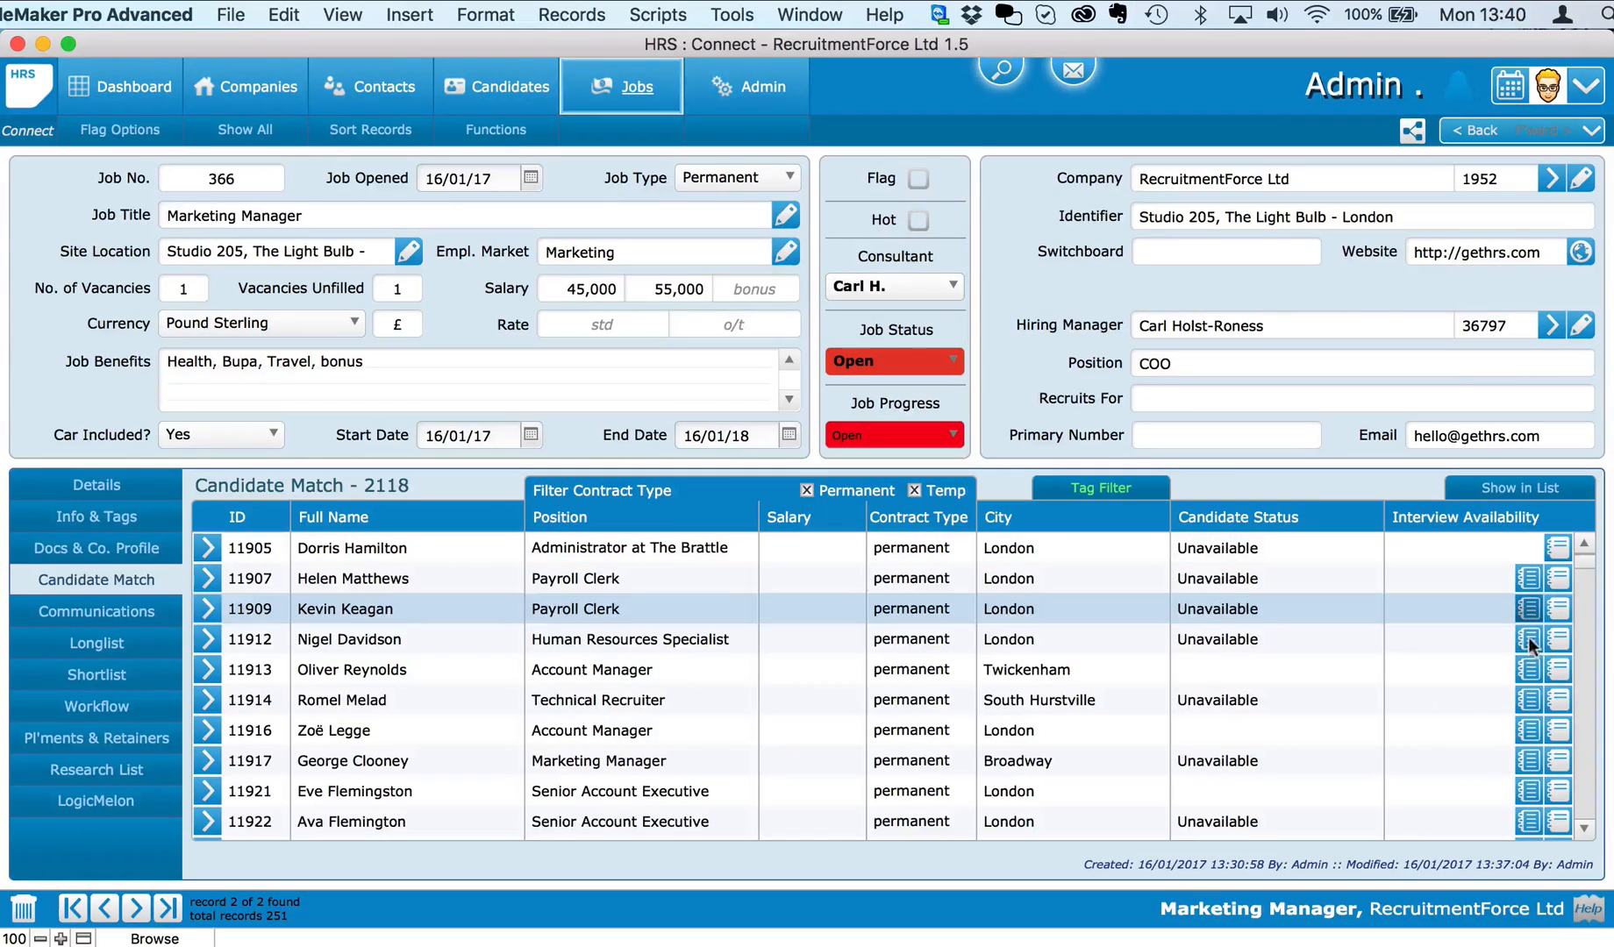
click(1527, 728)
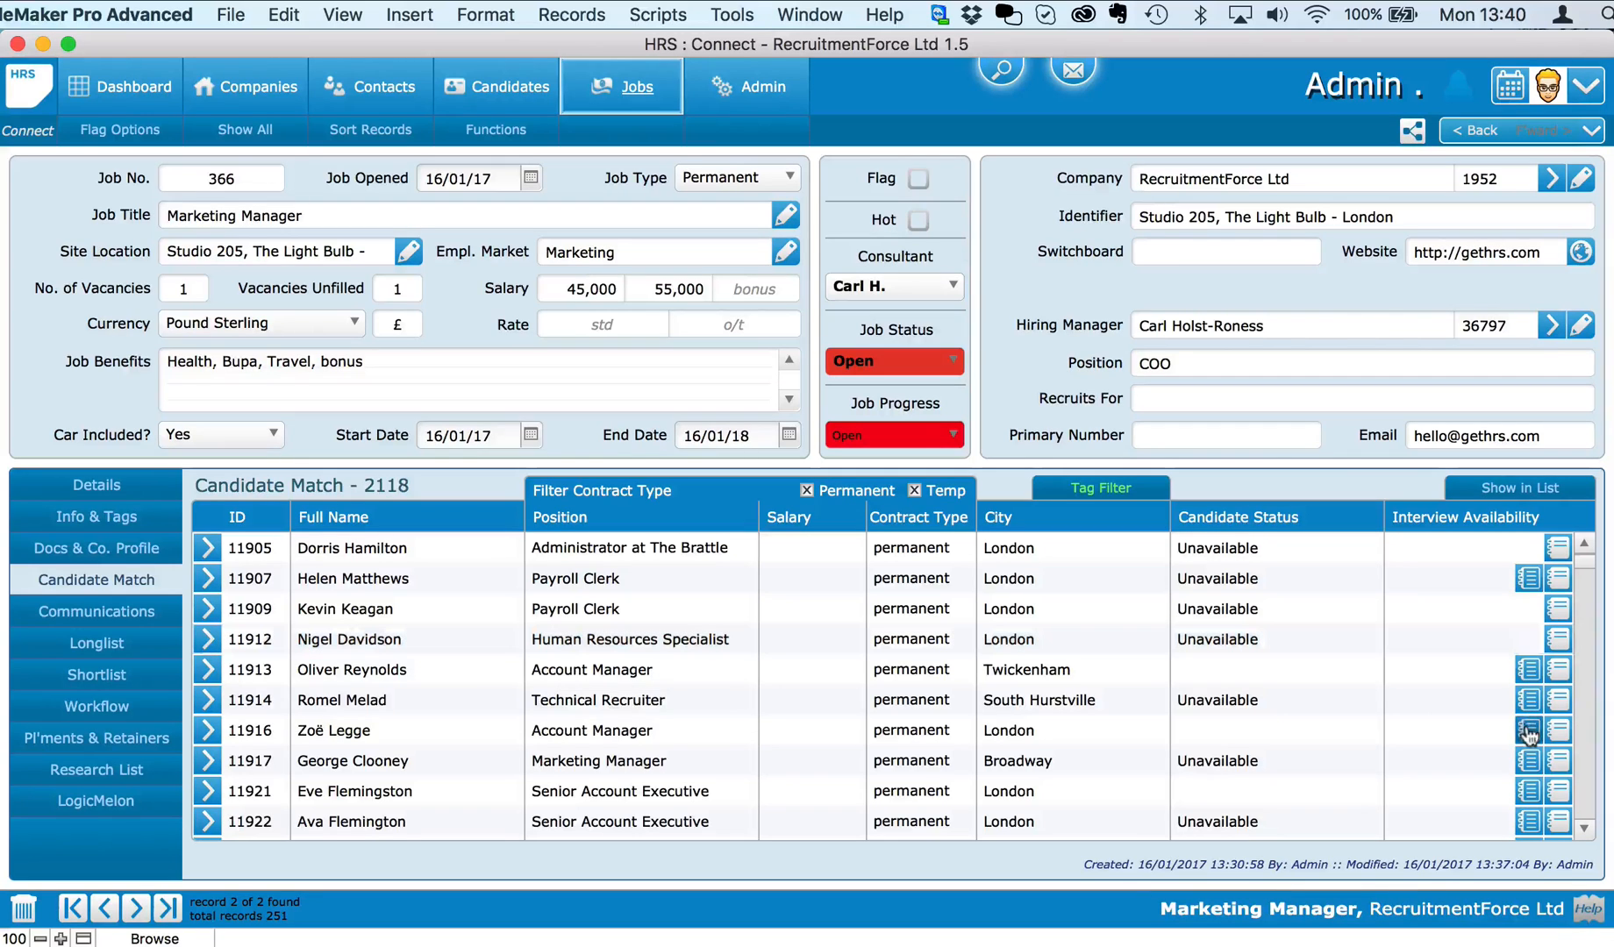
click(1529, 792)
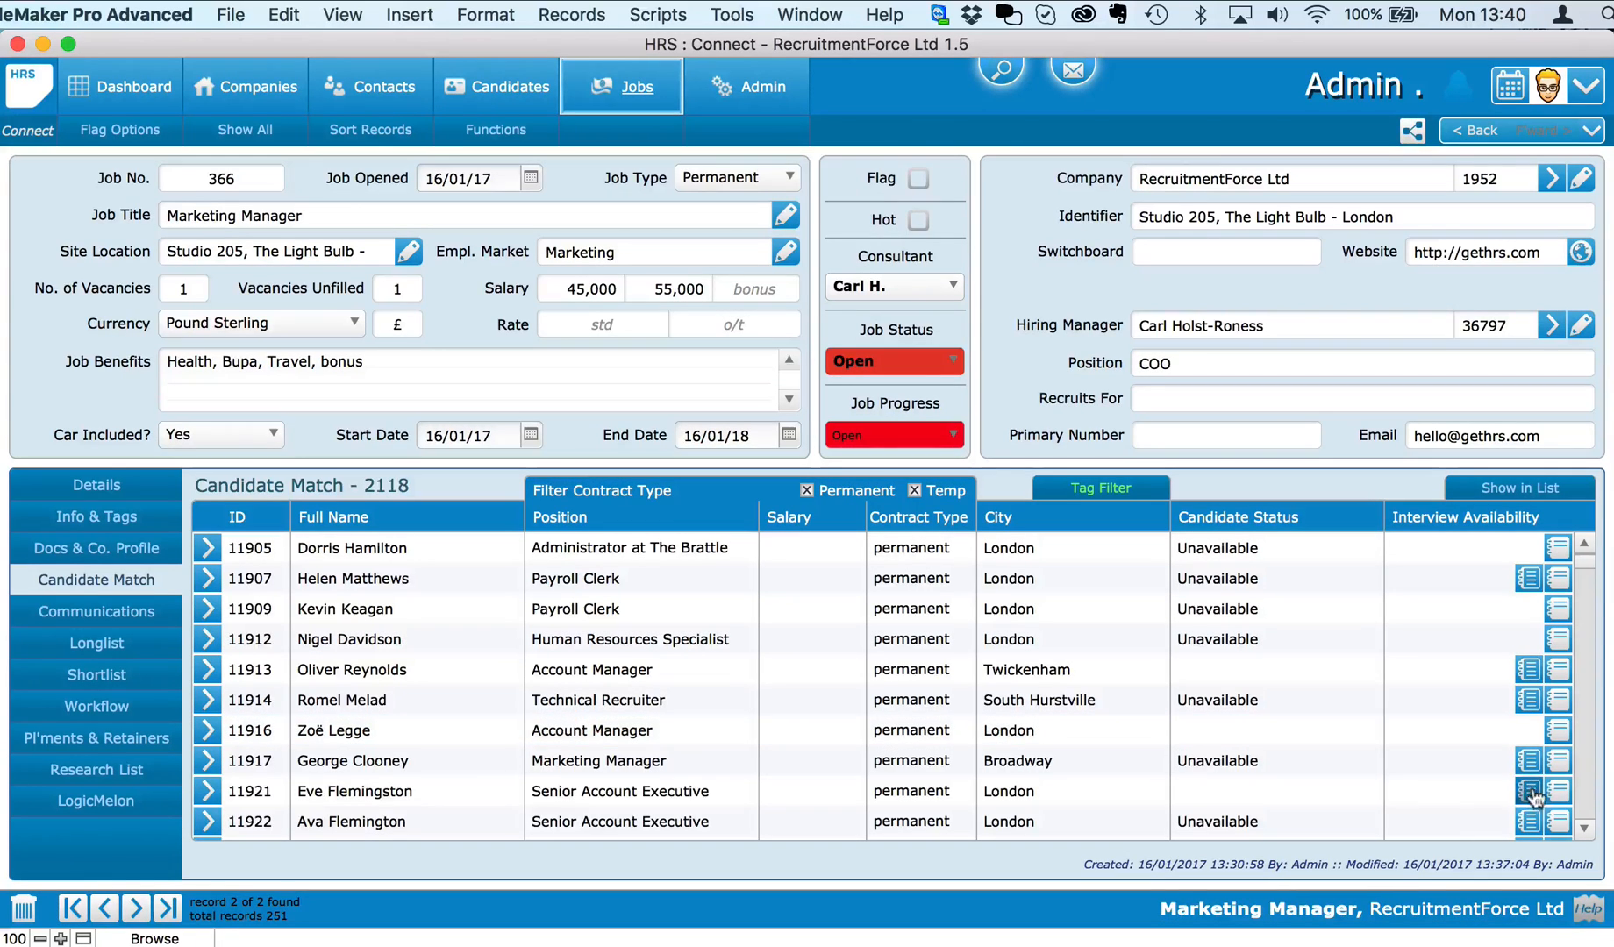
scroll(1532, 786, down, 5)
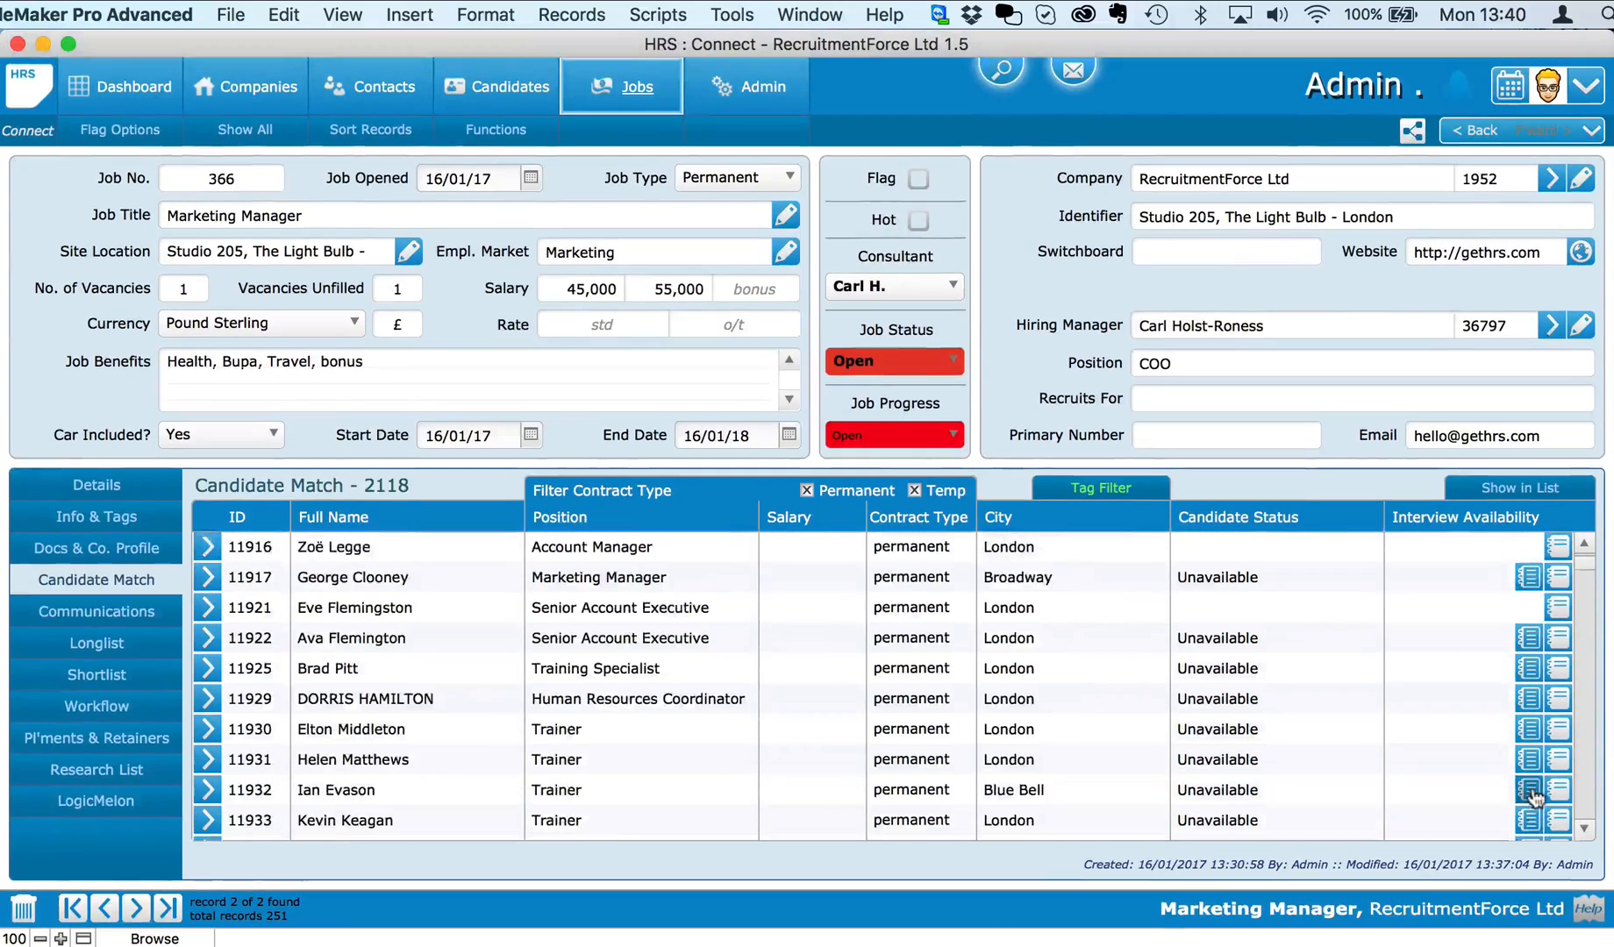
click(1530, 770)
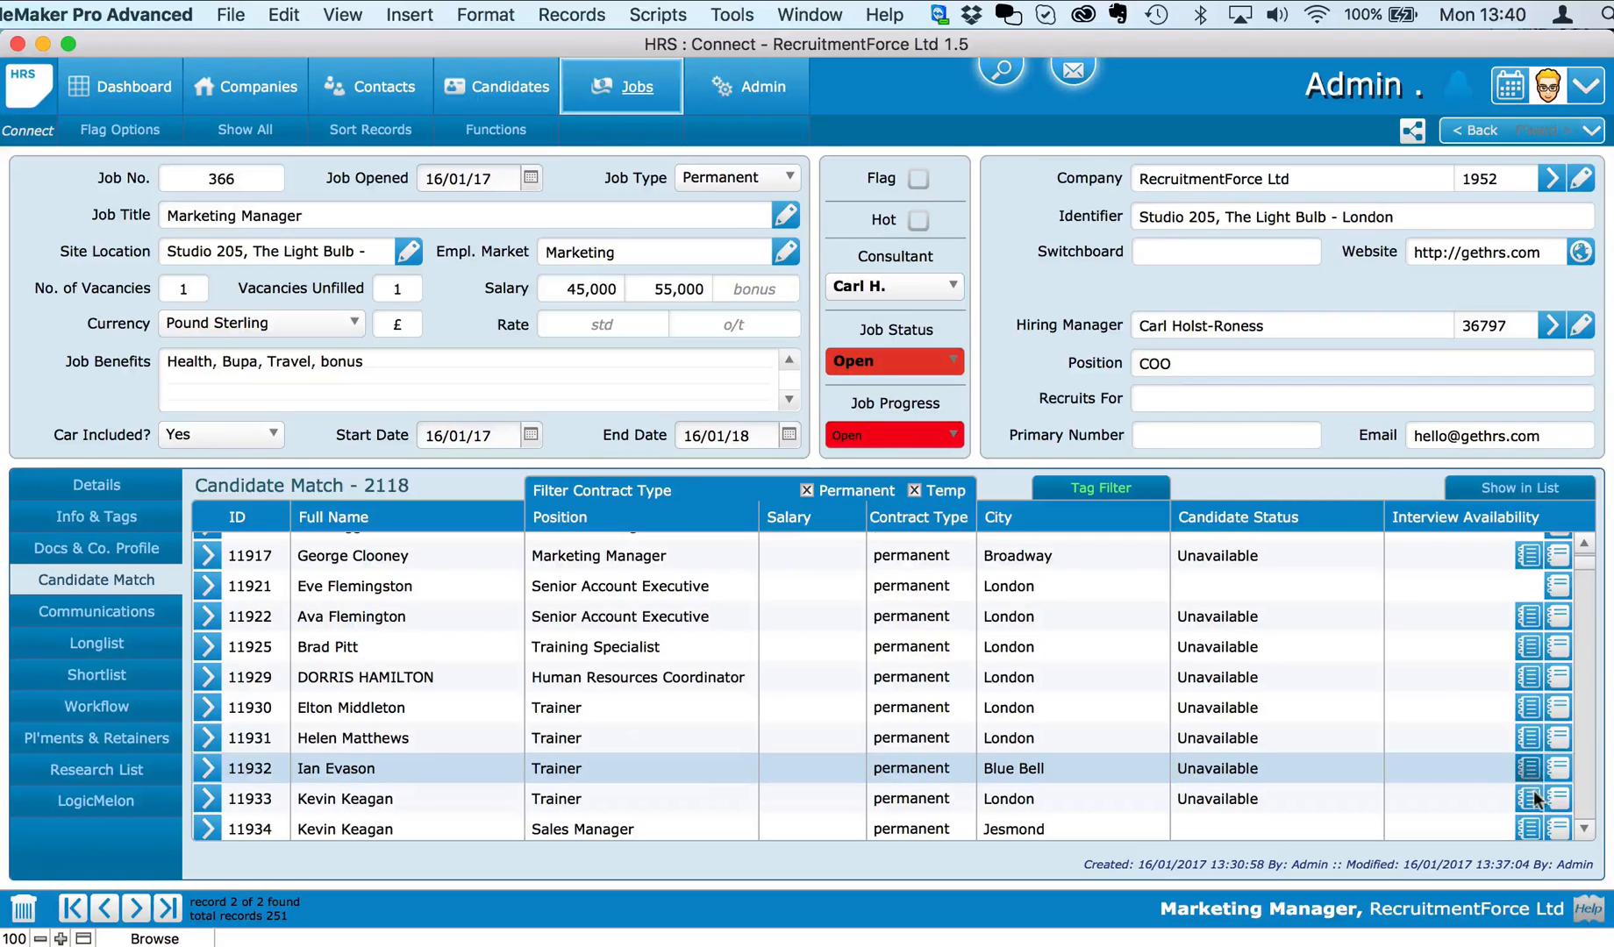
scroll(1530, 815, down, 8)
scroll(1531, 807, down, 5)
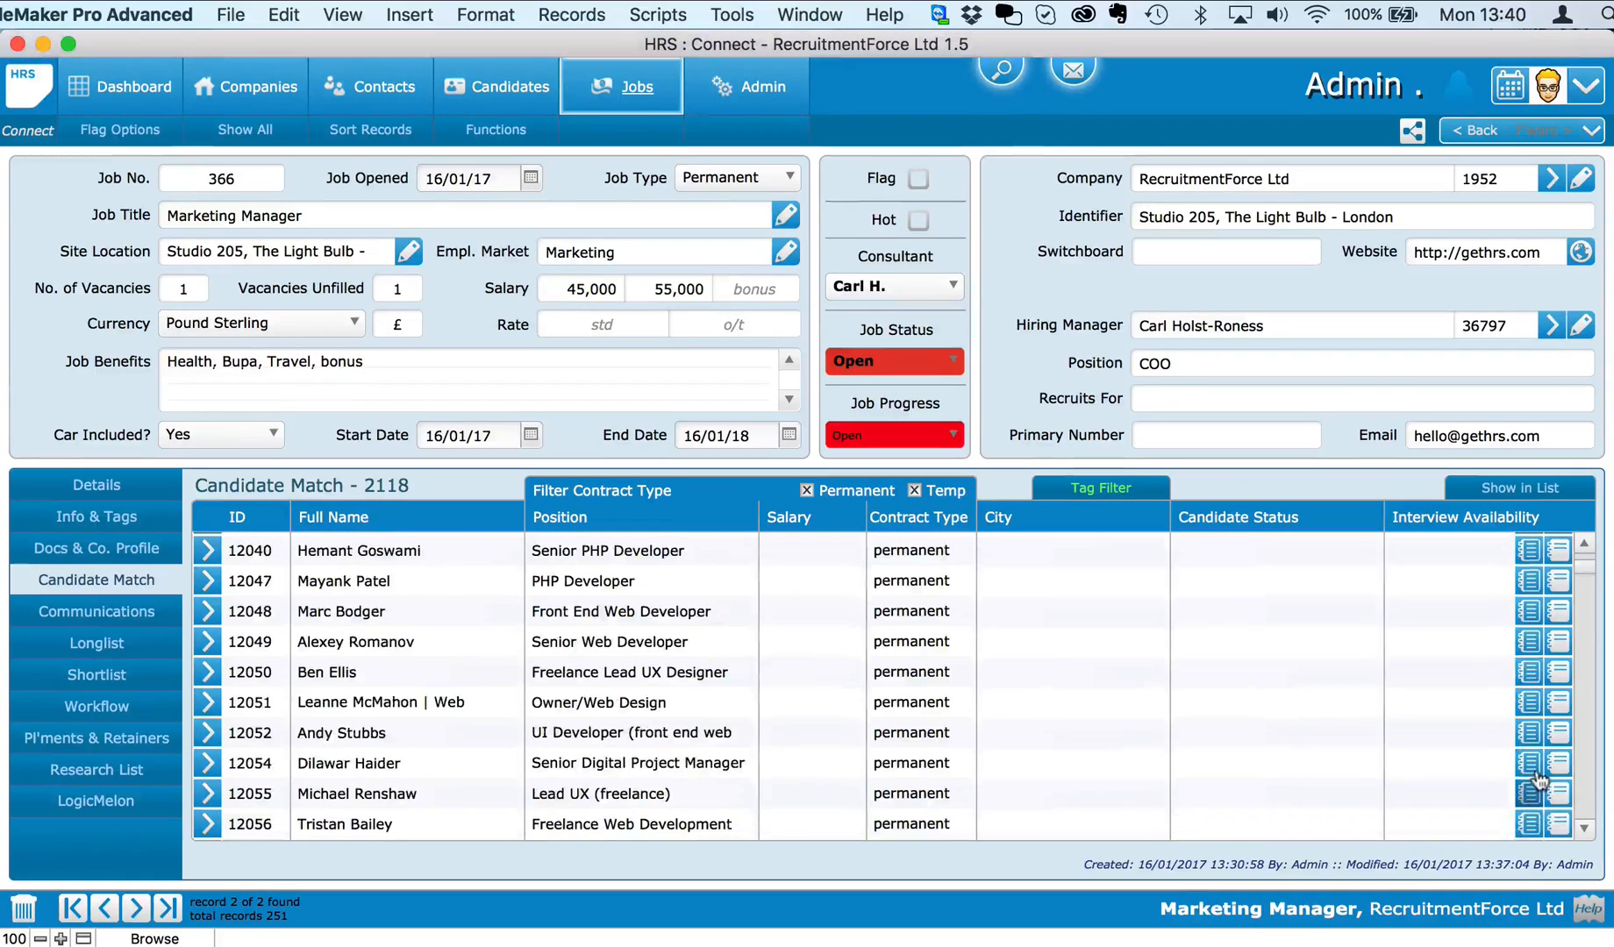
Step: Longlist the Senior Digital Project Manager, Technical Recruiter and Twickenham Account Manager, then view the longlist
click(1532, 763)
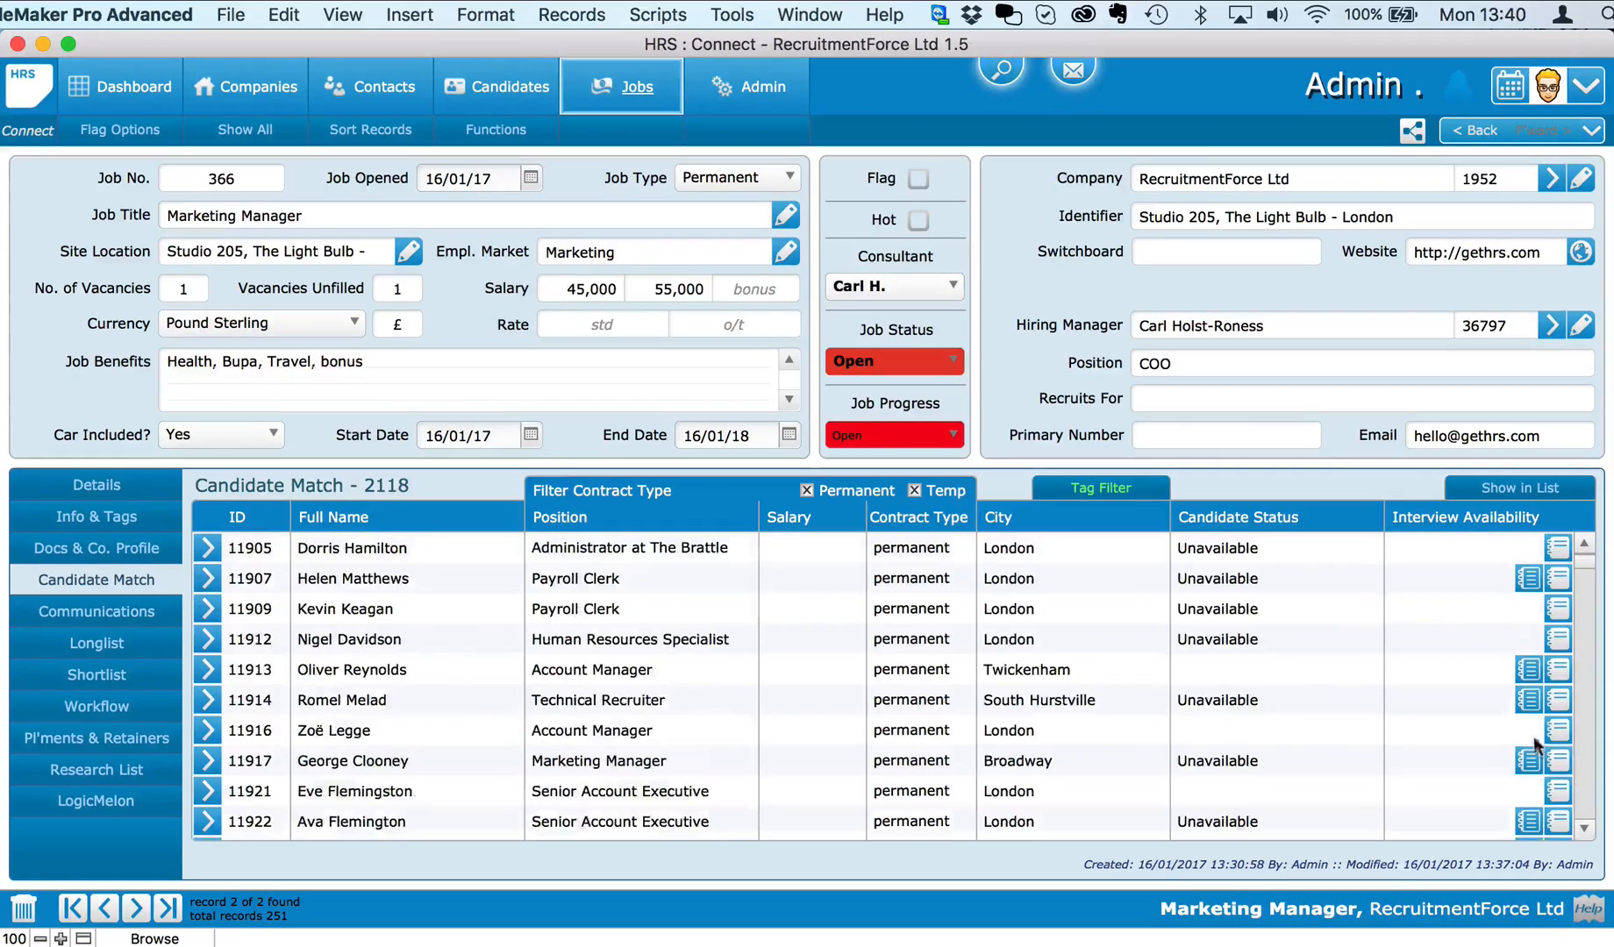
click(1529, 702)
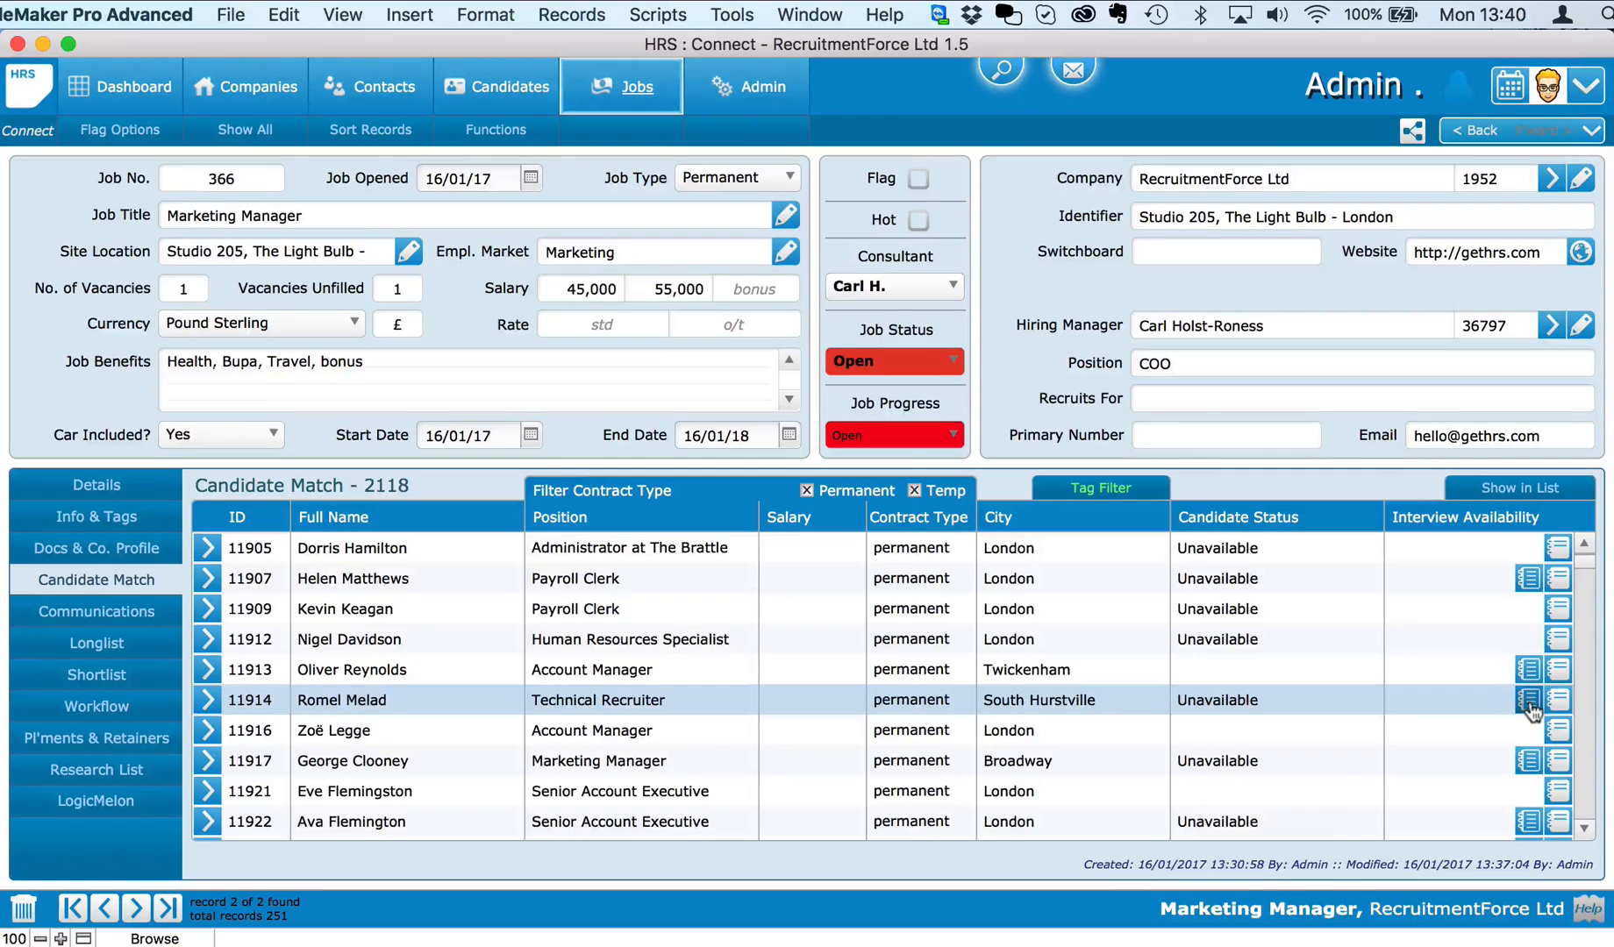
click(1530, 670)
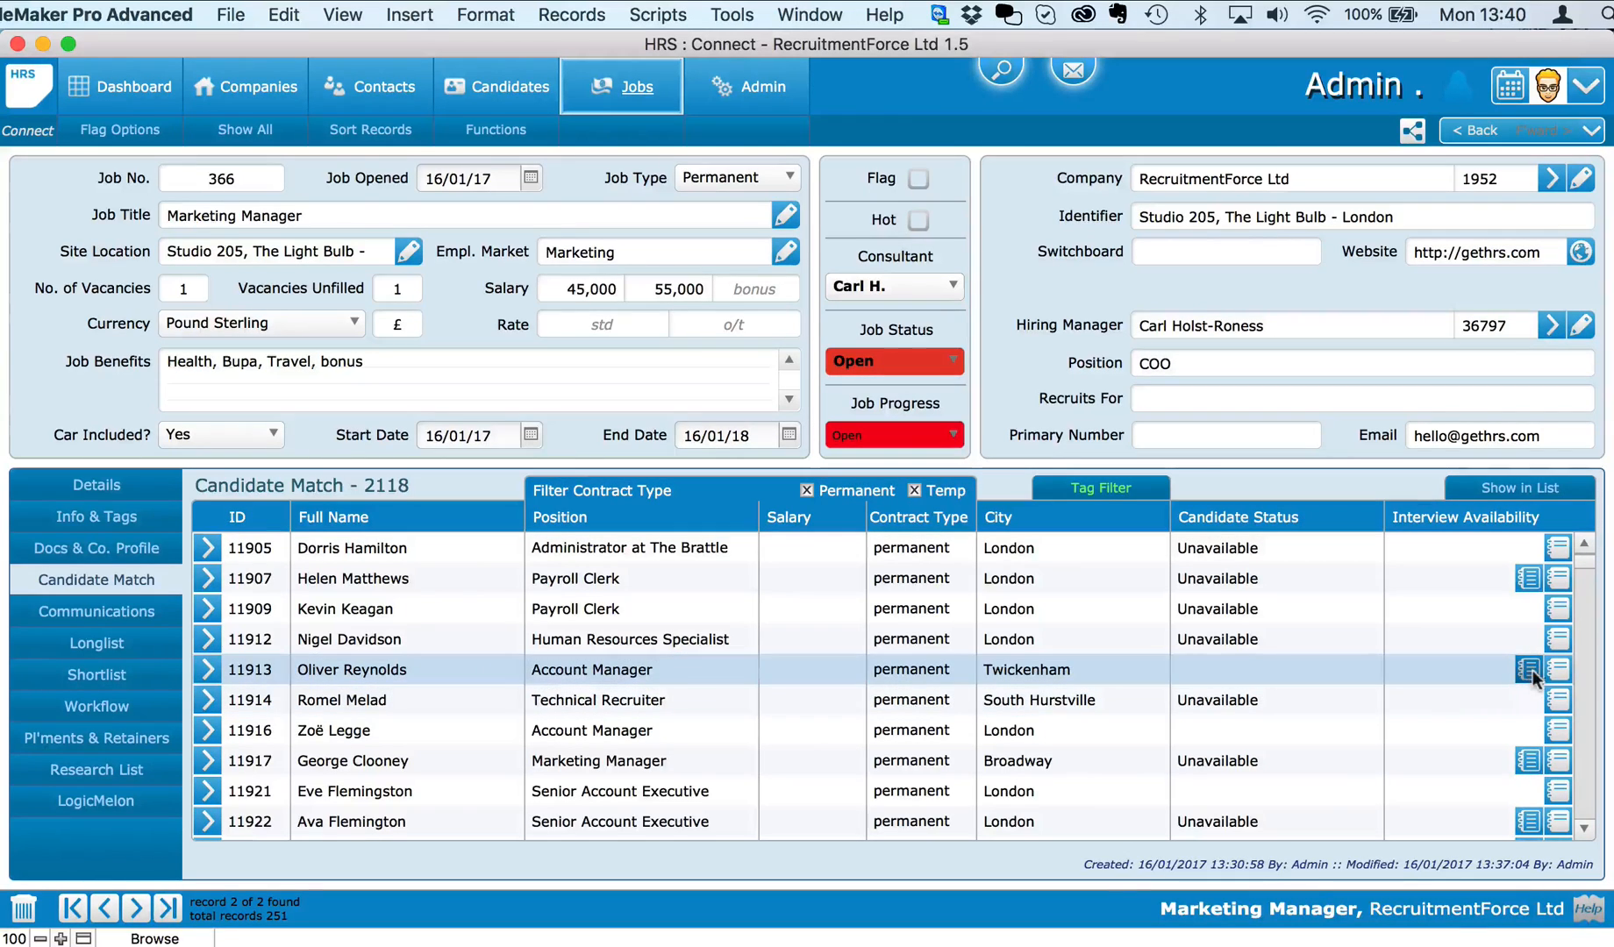
click(95, 649)
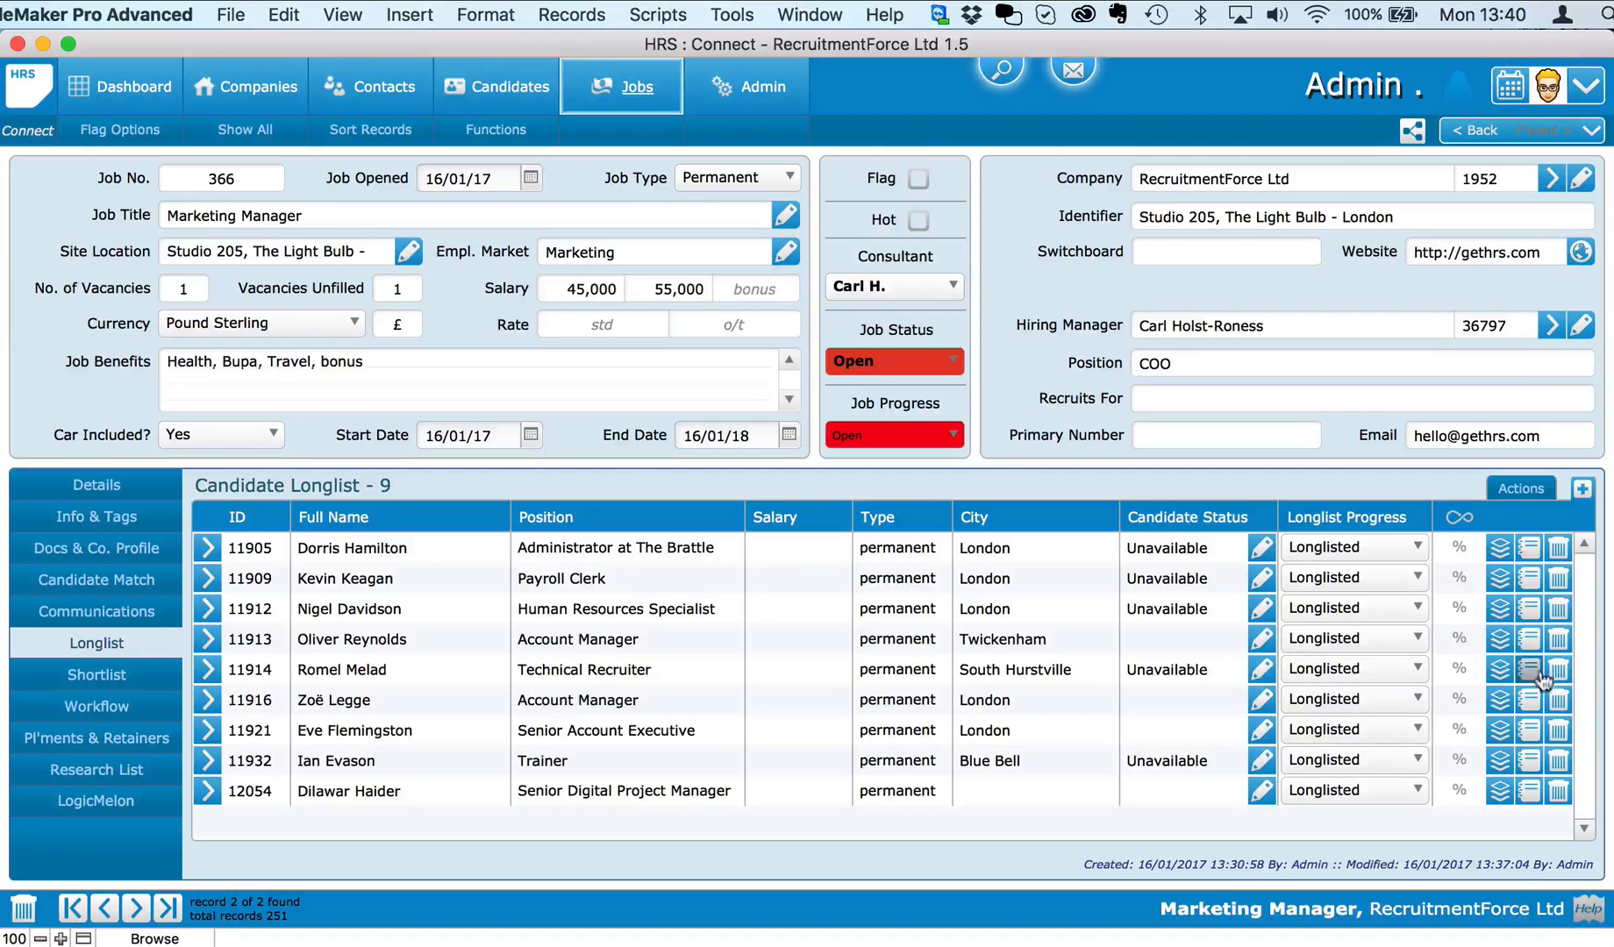
Step: Run Analyze from the longlist's Actions menu to score all nine candidates' skills
click(1529, 488)
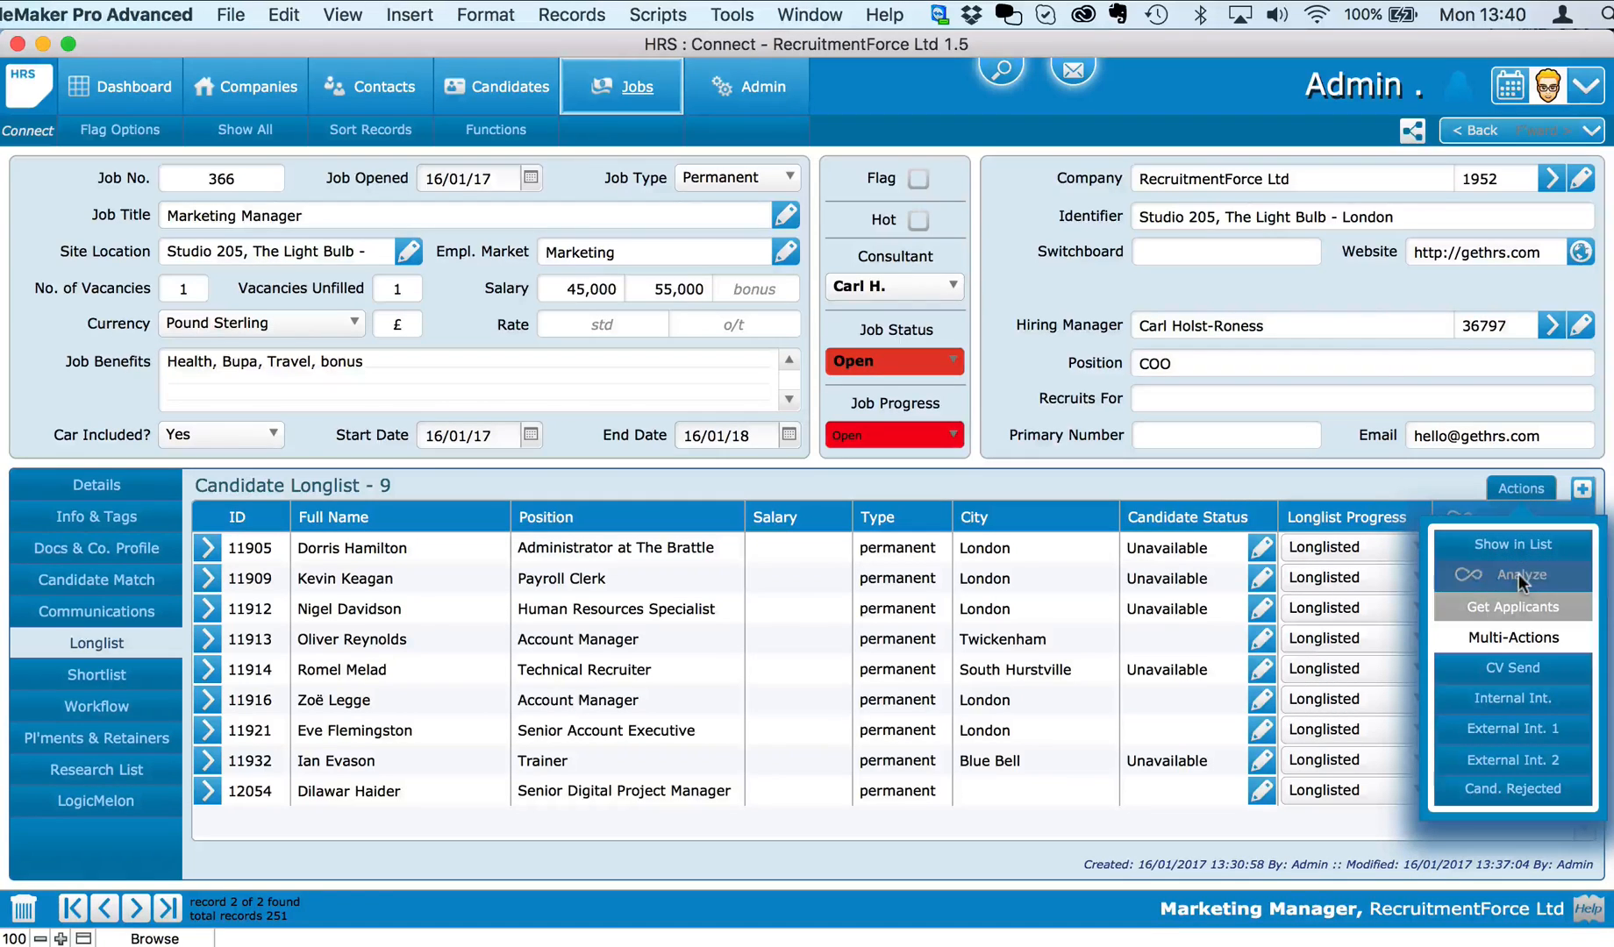
click(1476, 570)
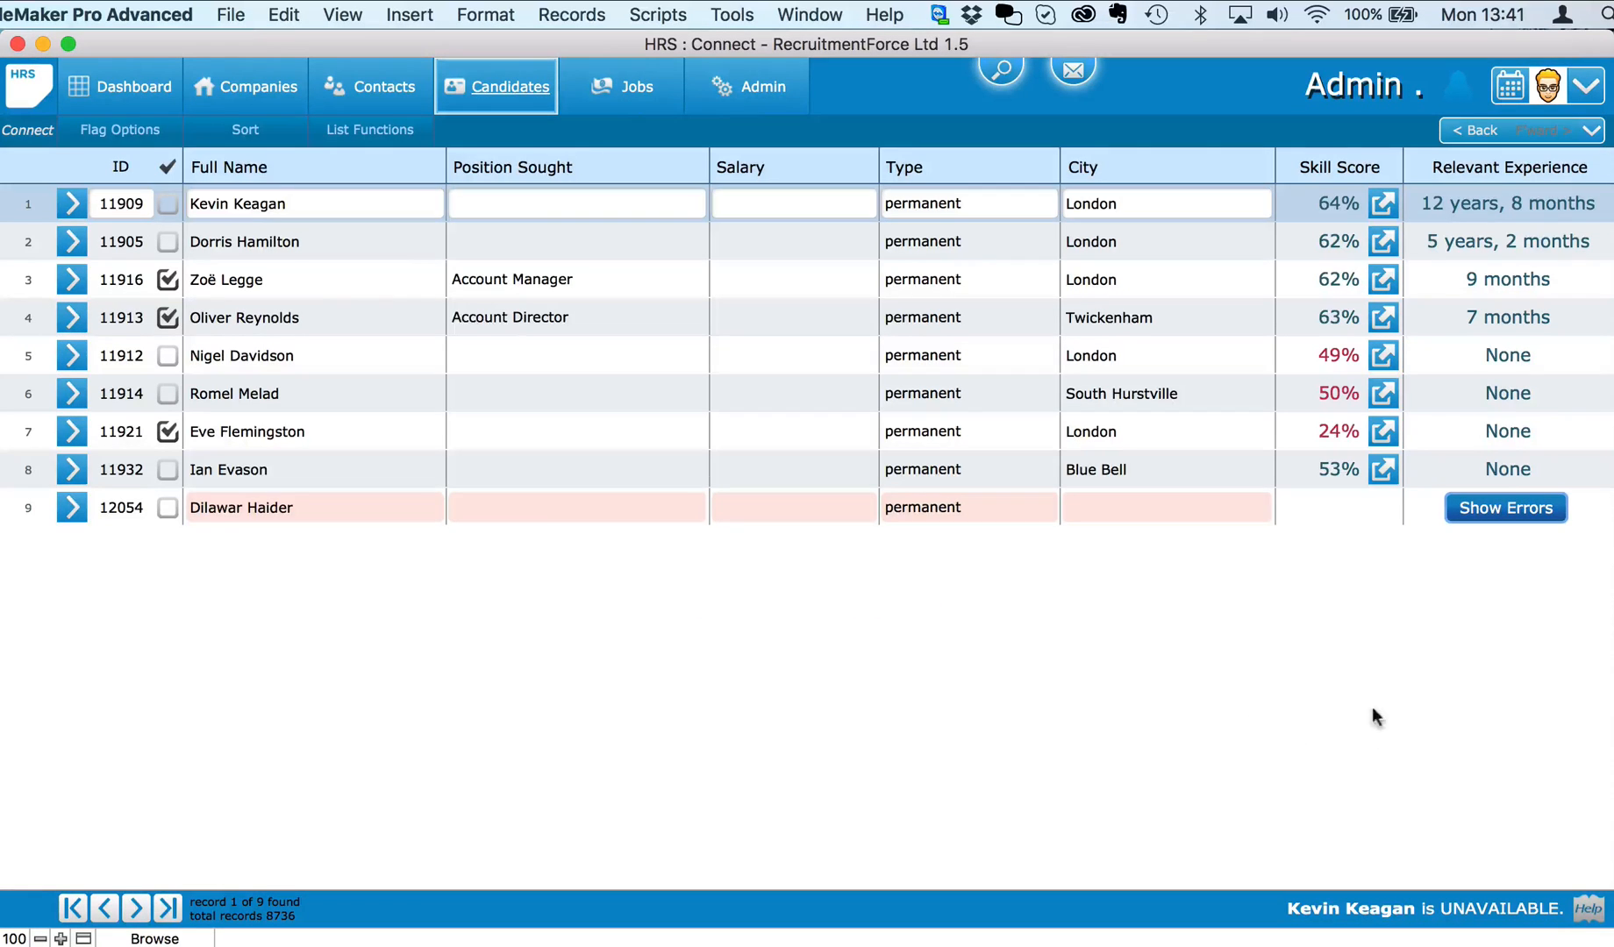
Step: Review the top candidate's 64% skills breakdown, then go back to the Marketing Manager job
click(1377, 211)
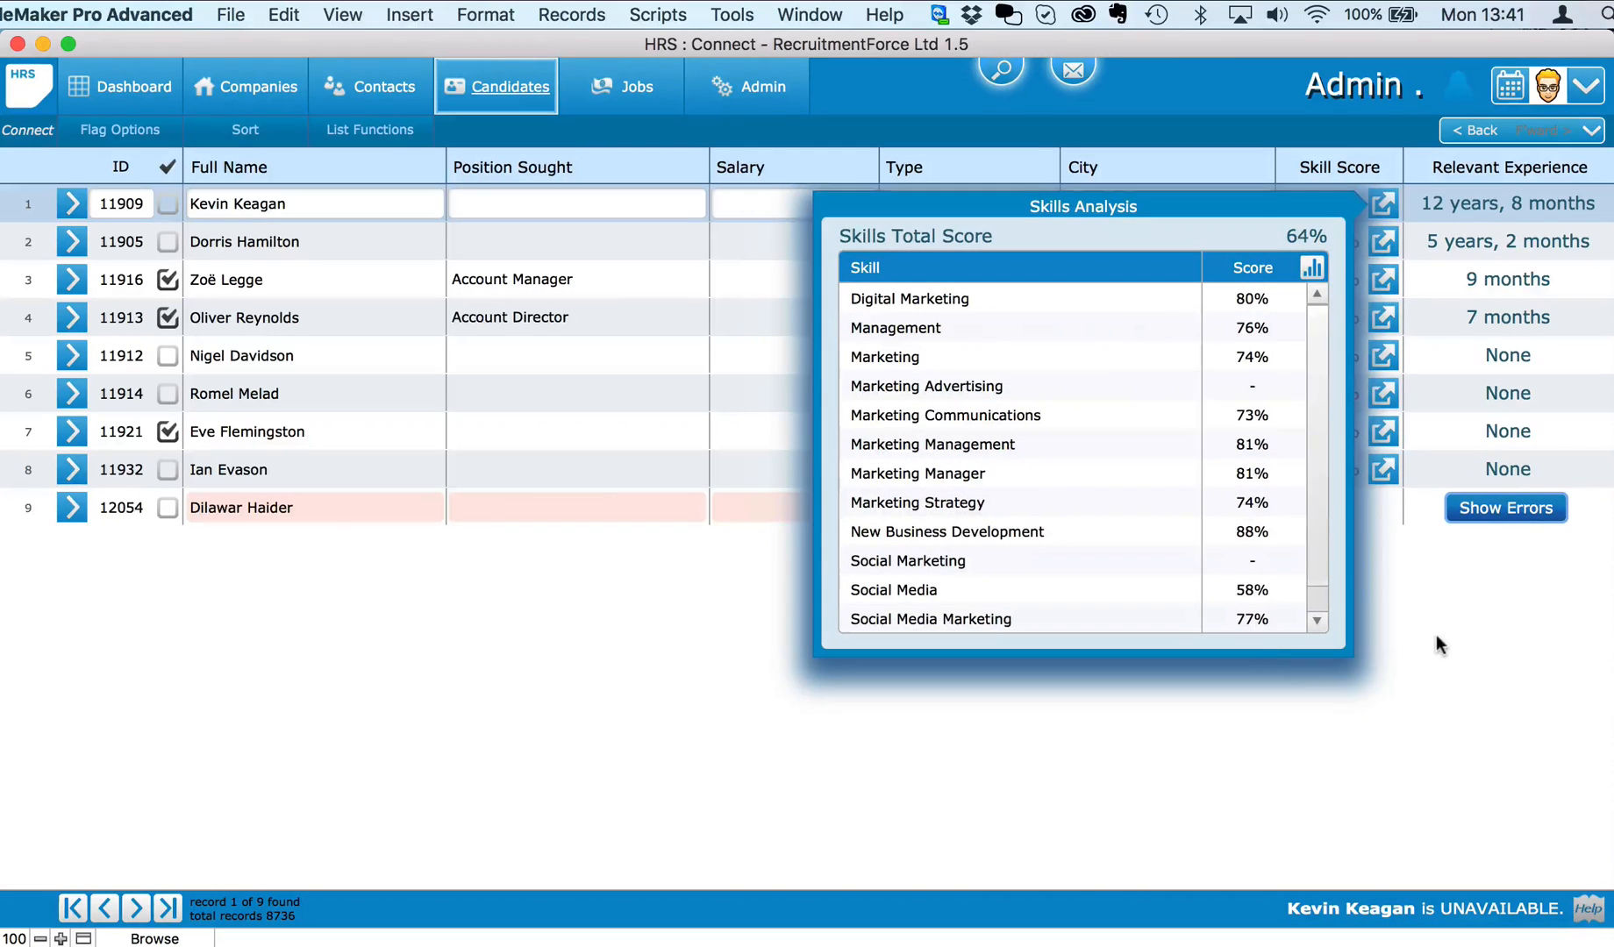
click(1436, 634)
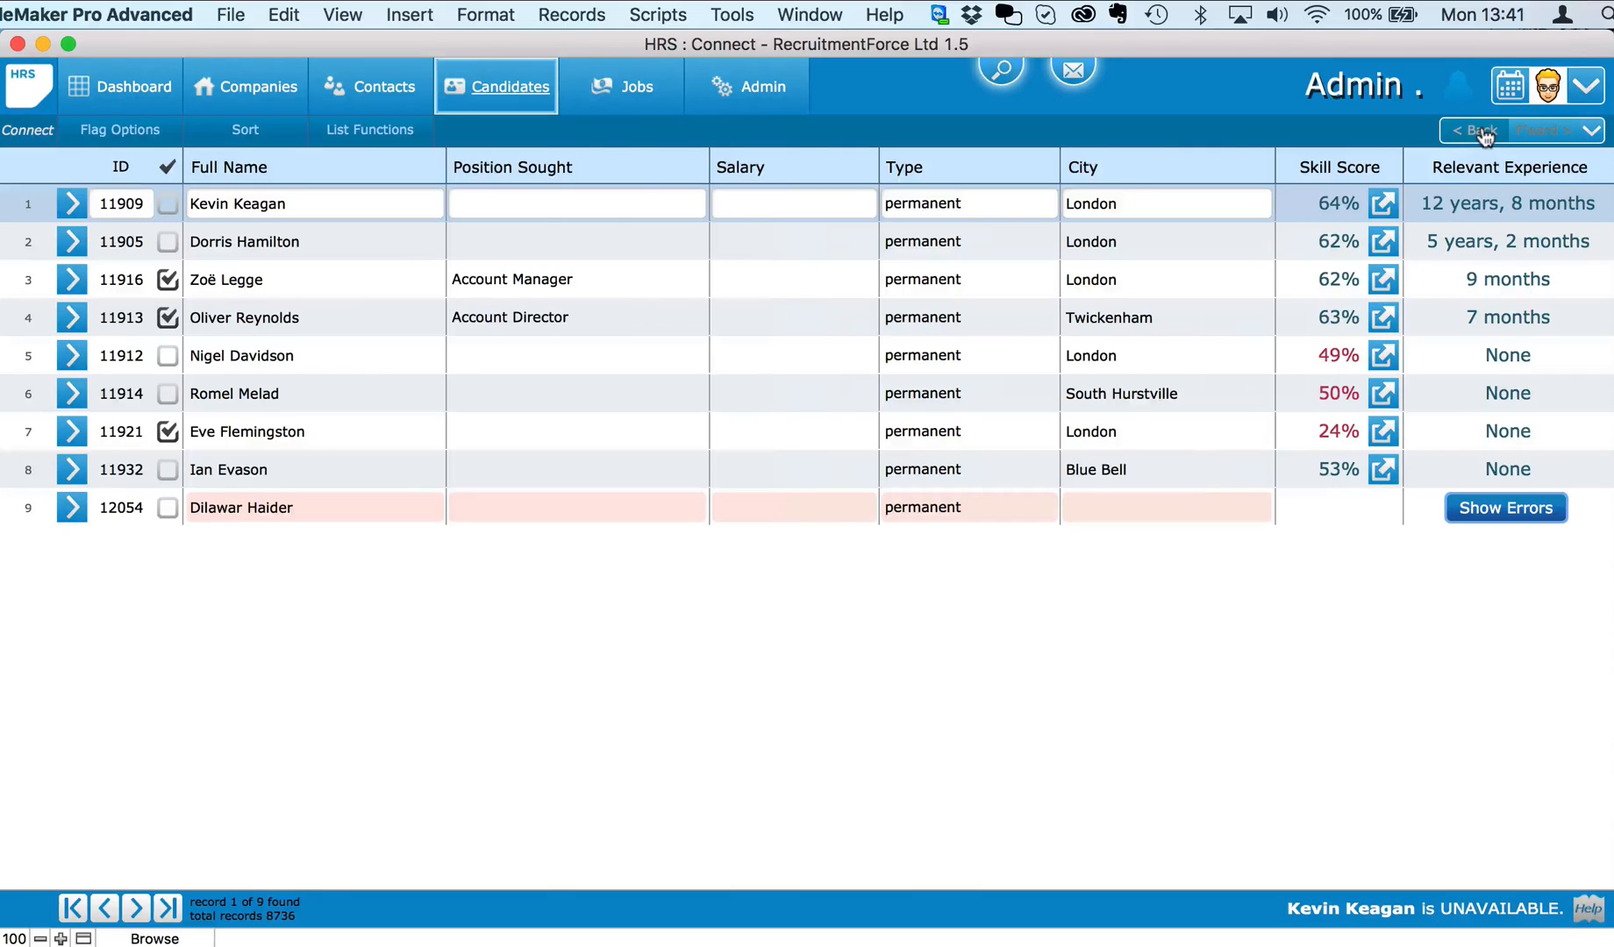
click(1477, 130)
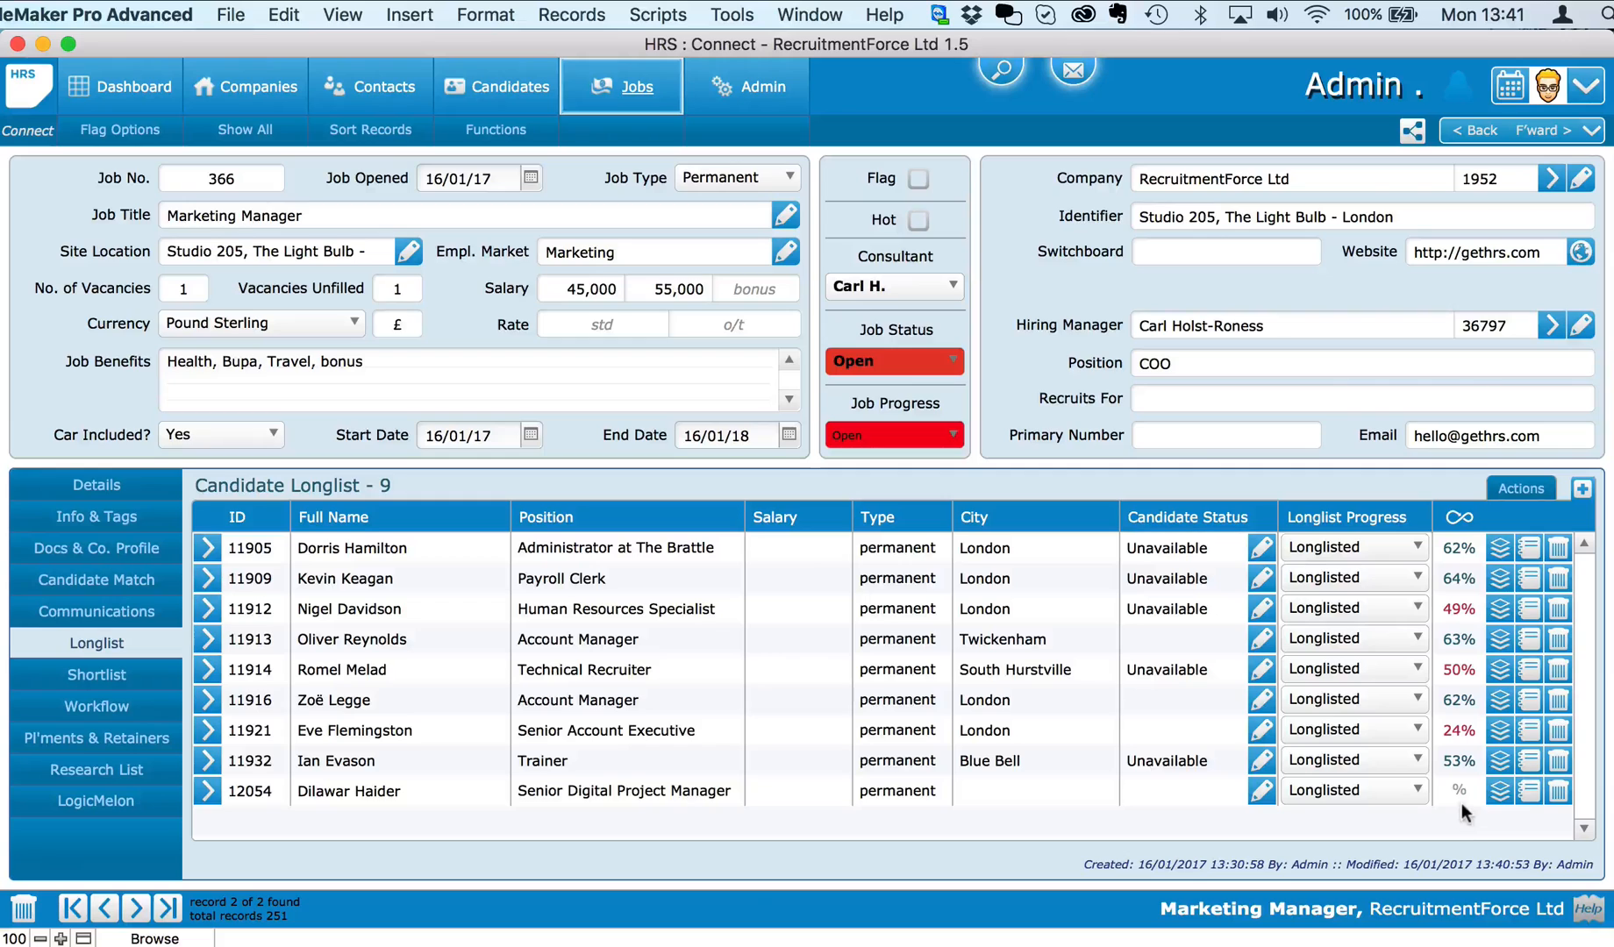
Step: Shortlist the Administrator at The Brattle and the Payroll Clerk, then start adding another candidate
click(1528, 548)
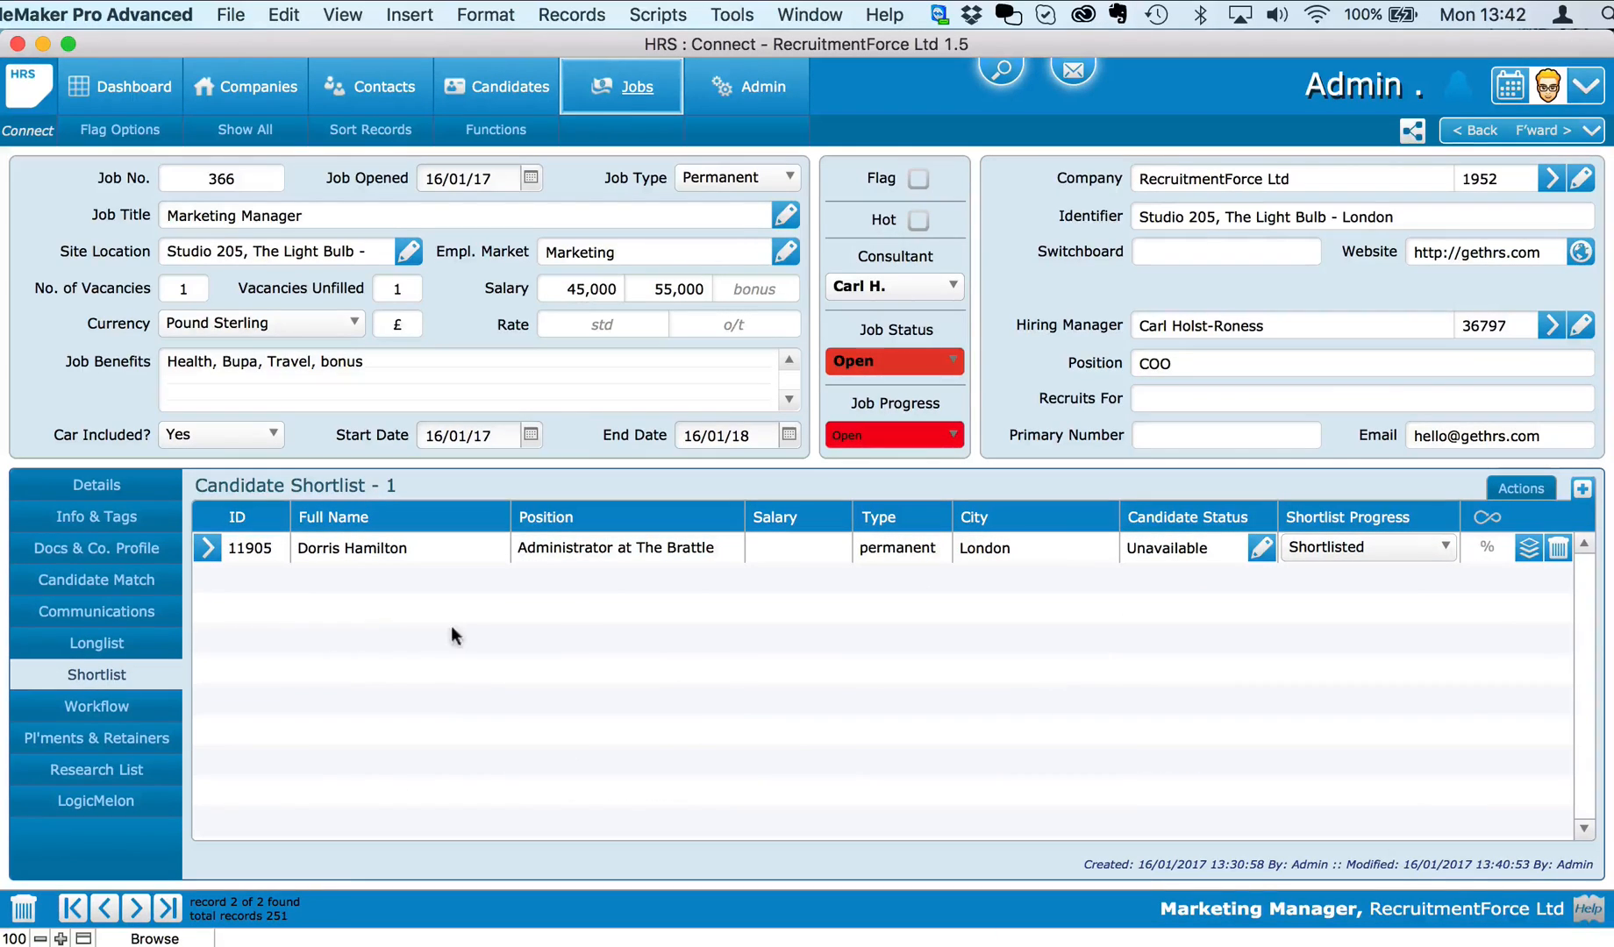
click(108, 650)
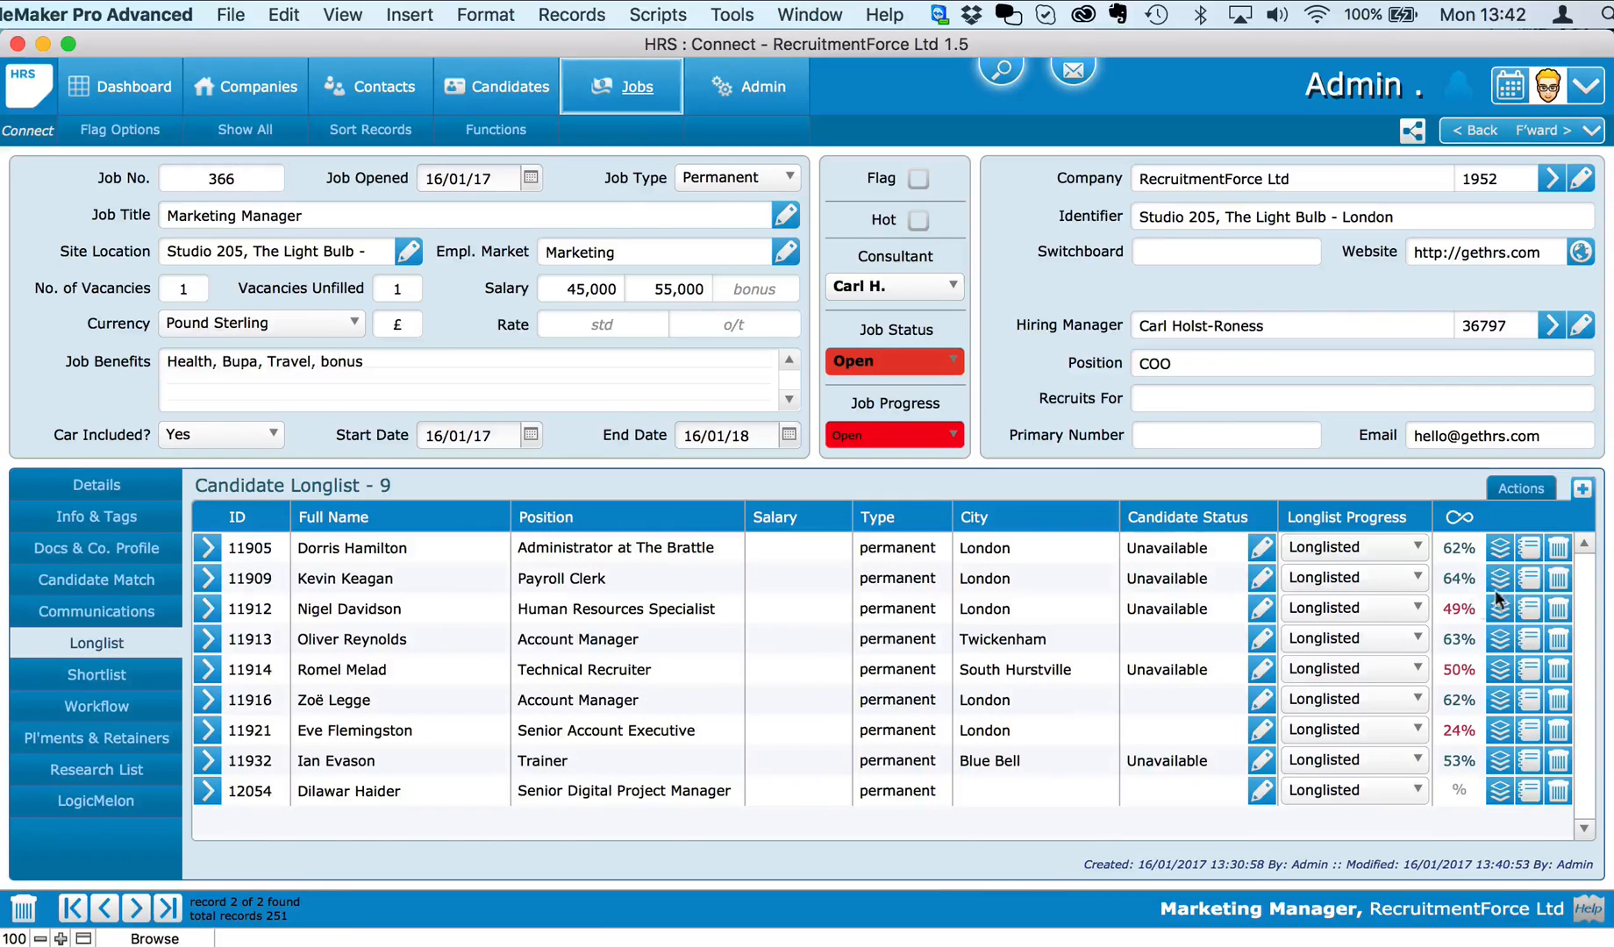
click(1531, 577)
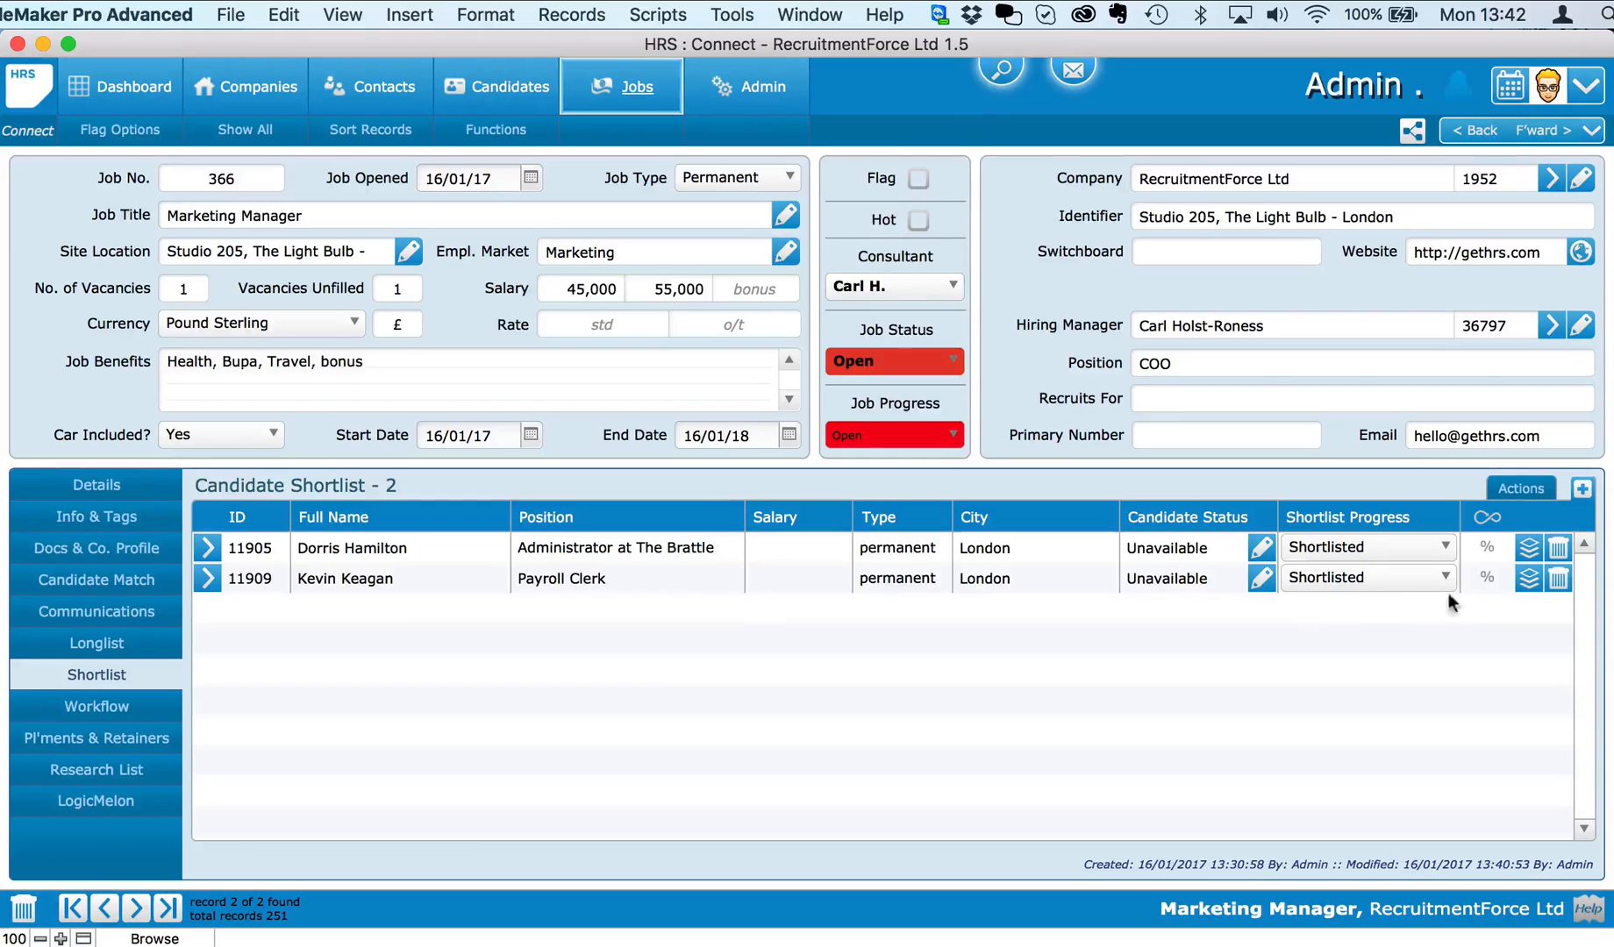
click(1581, 490)
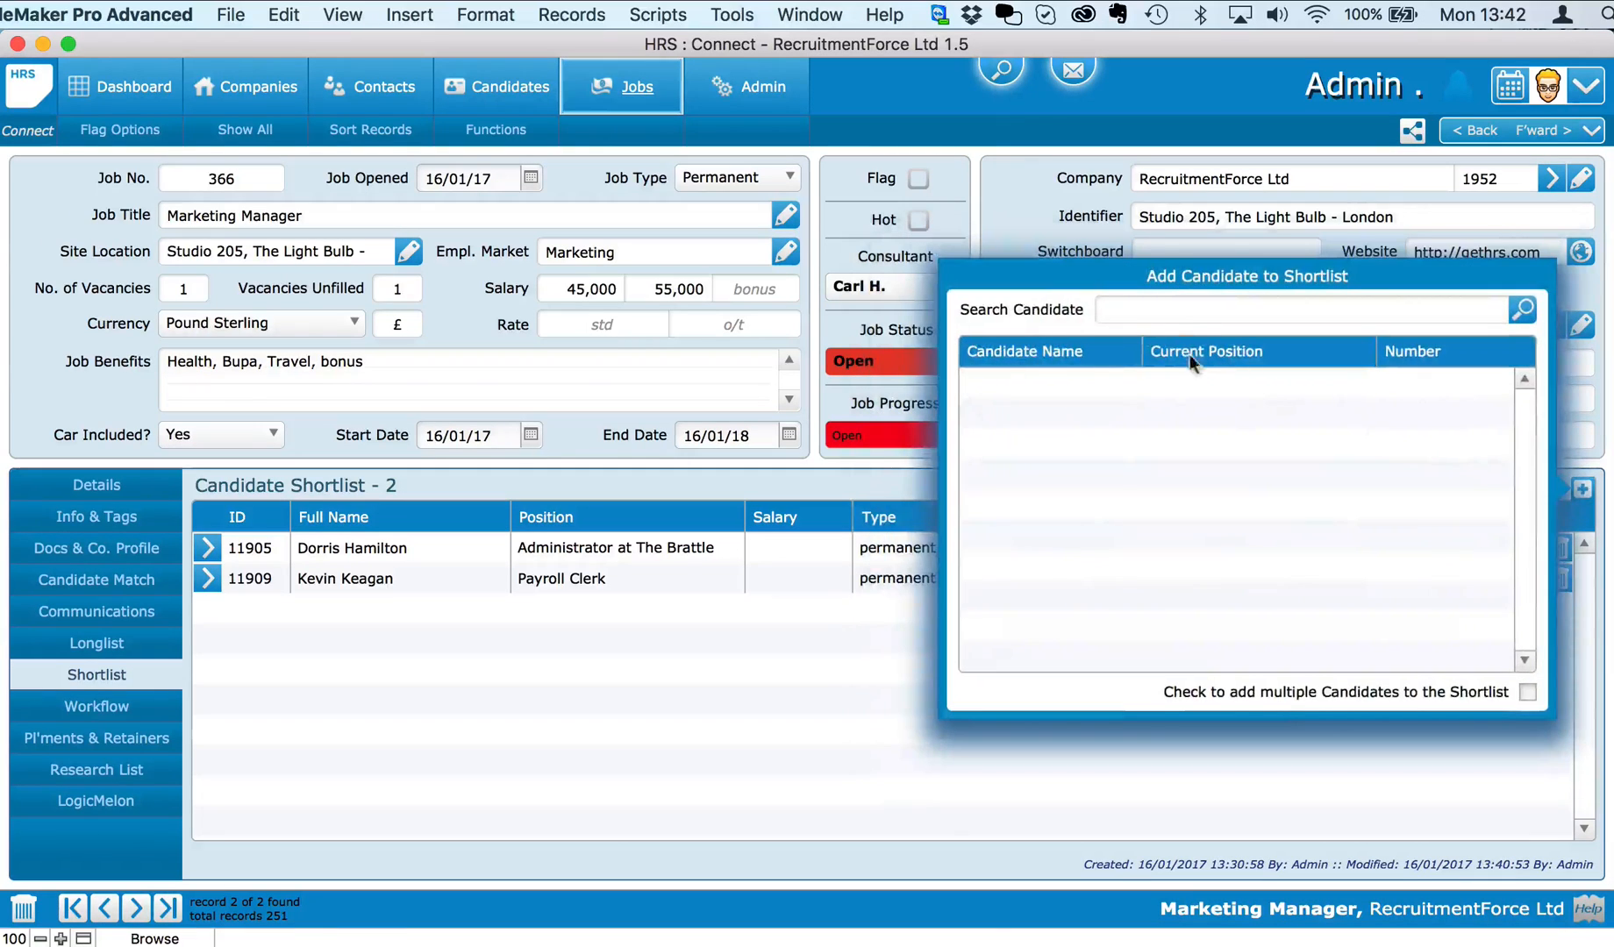
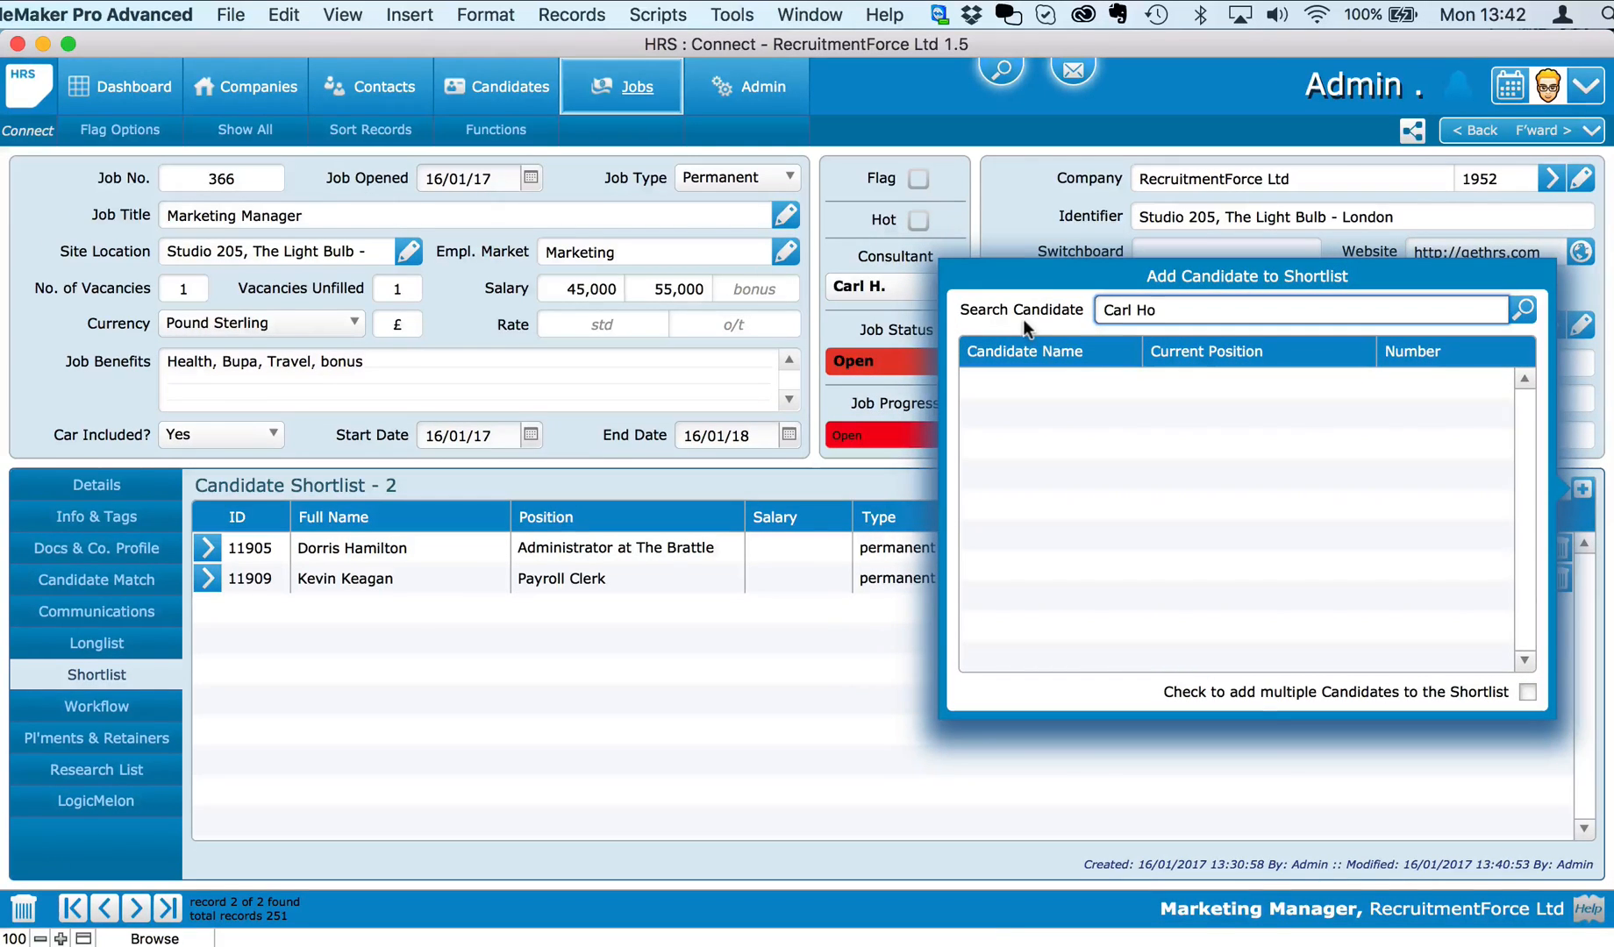
Step: Search for the candidate by name and shortlist the Team Manager from Huntington
key(Return)
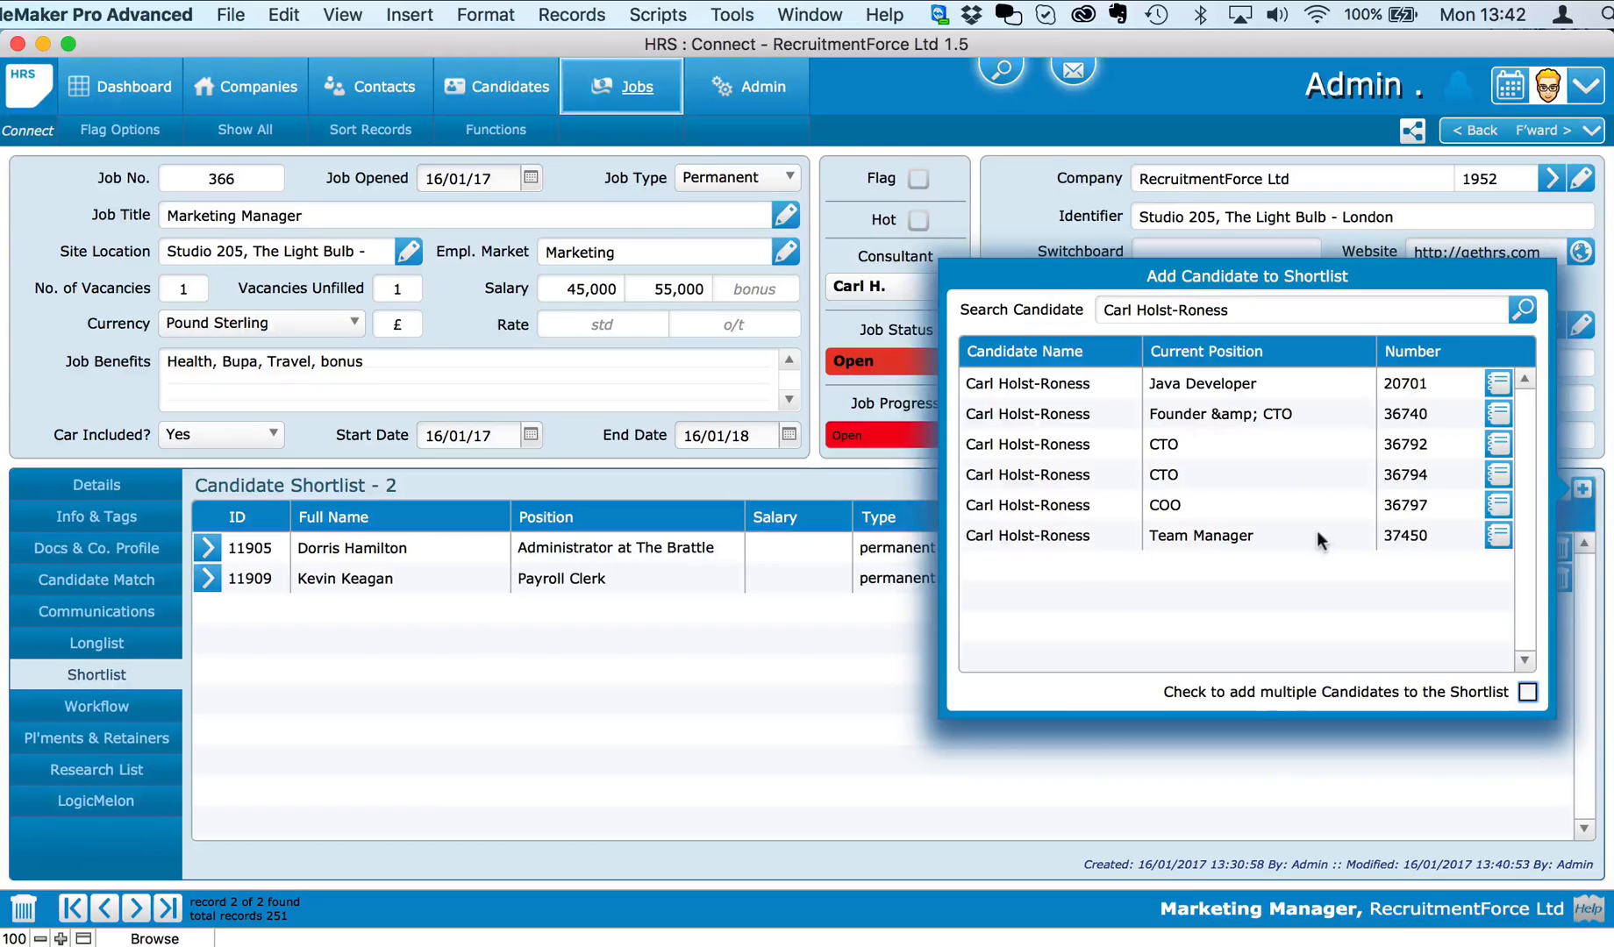
click(1499, 537)
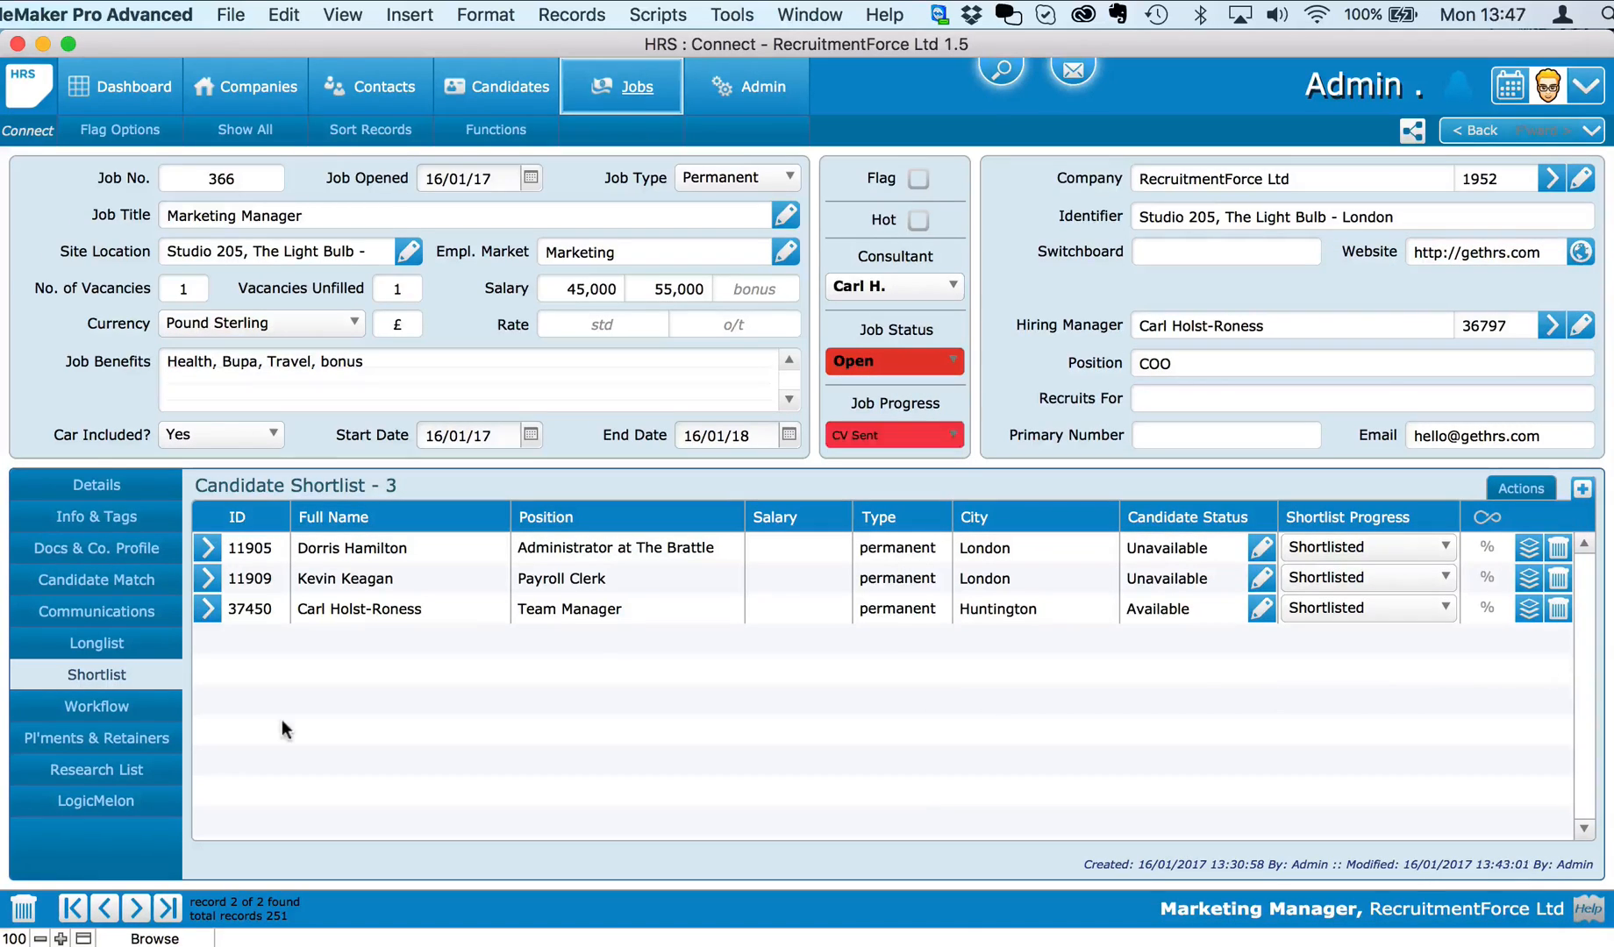
Step: Mark the Payroll Clerk's CV as sent to the client and draft the CV email, skipping the follow-up to-do
click(1529, 577)
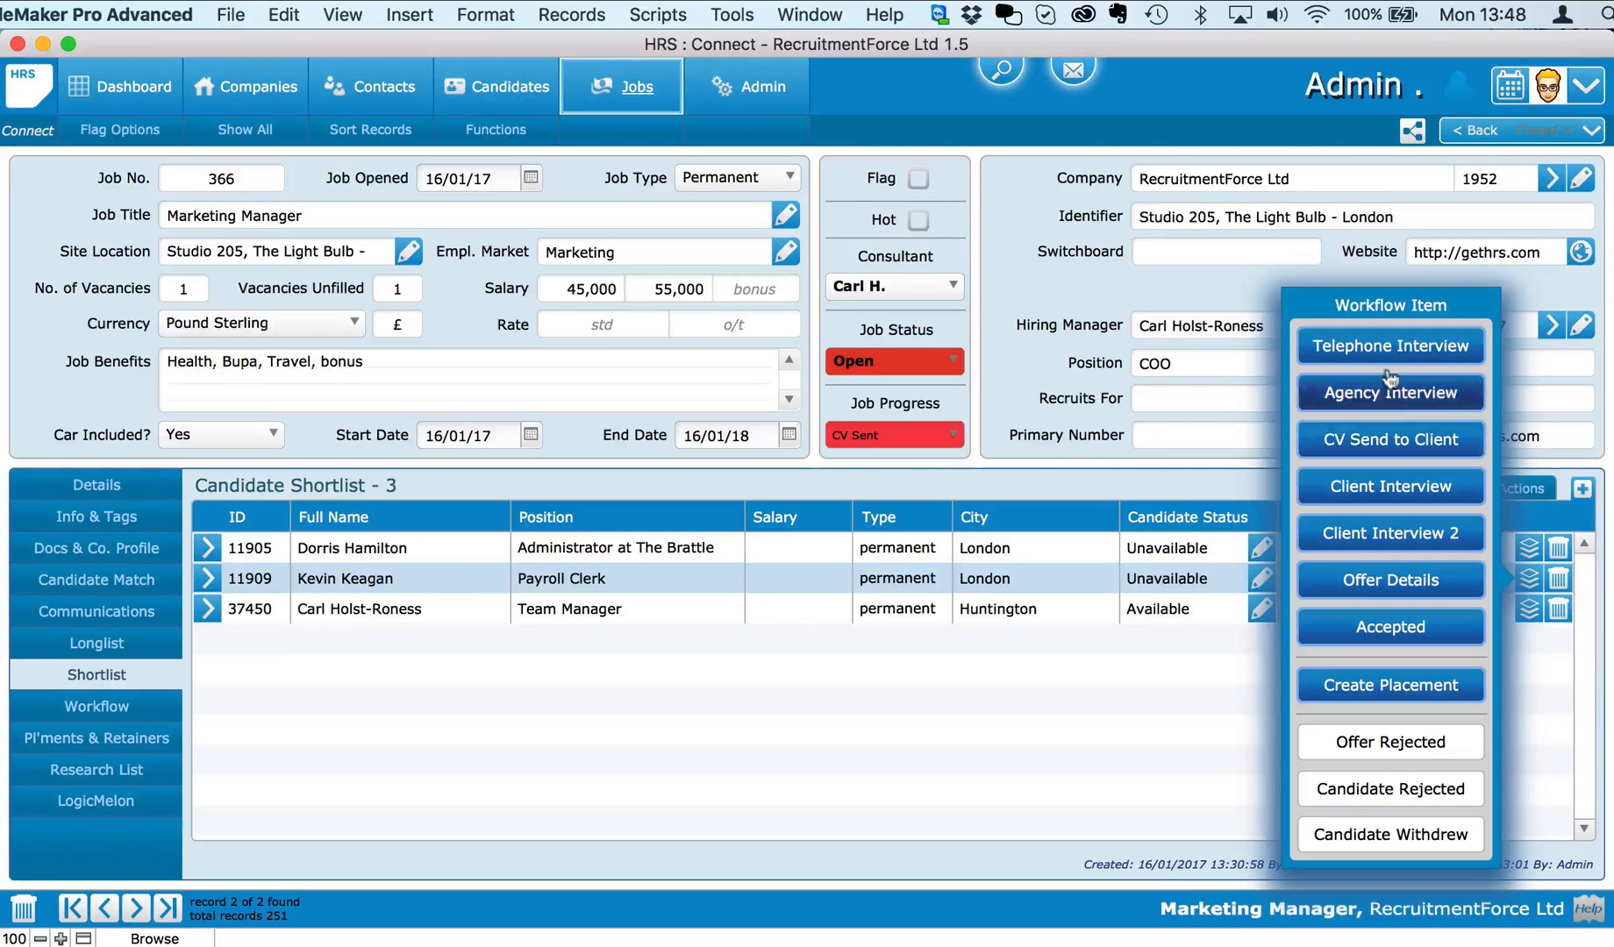
click(1393, 442)
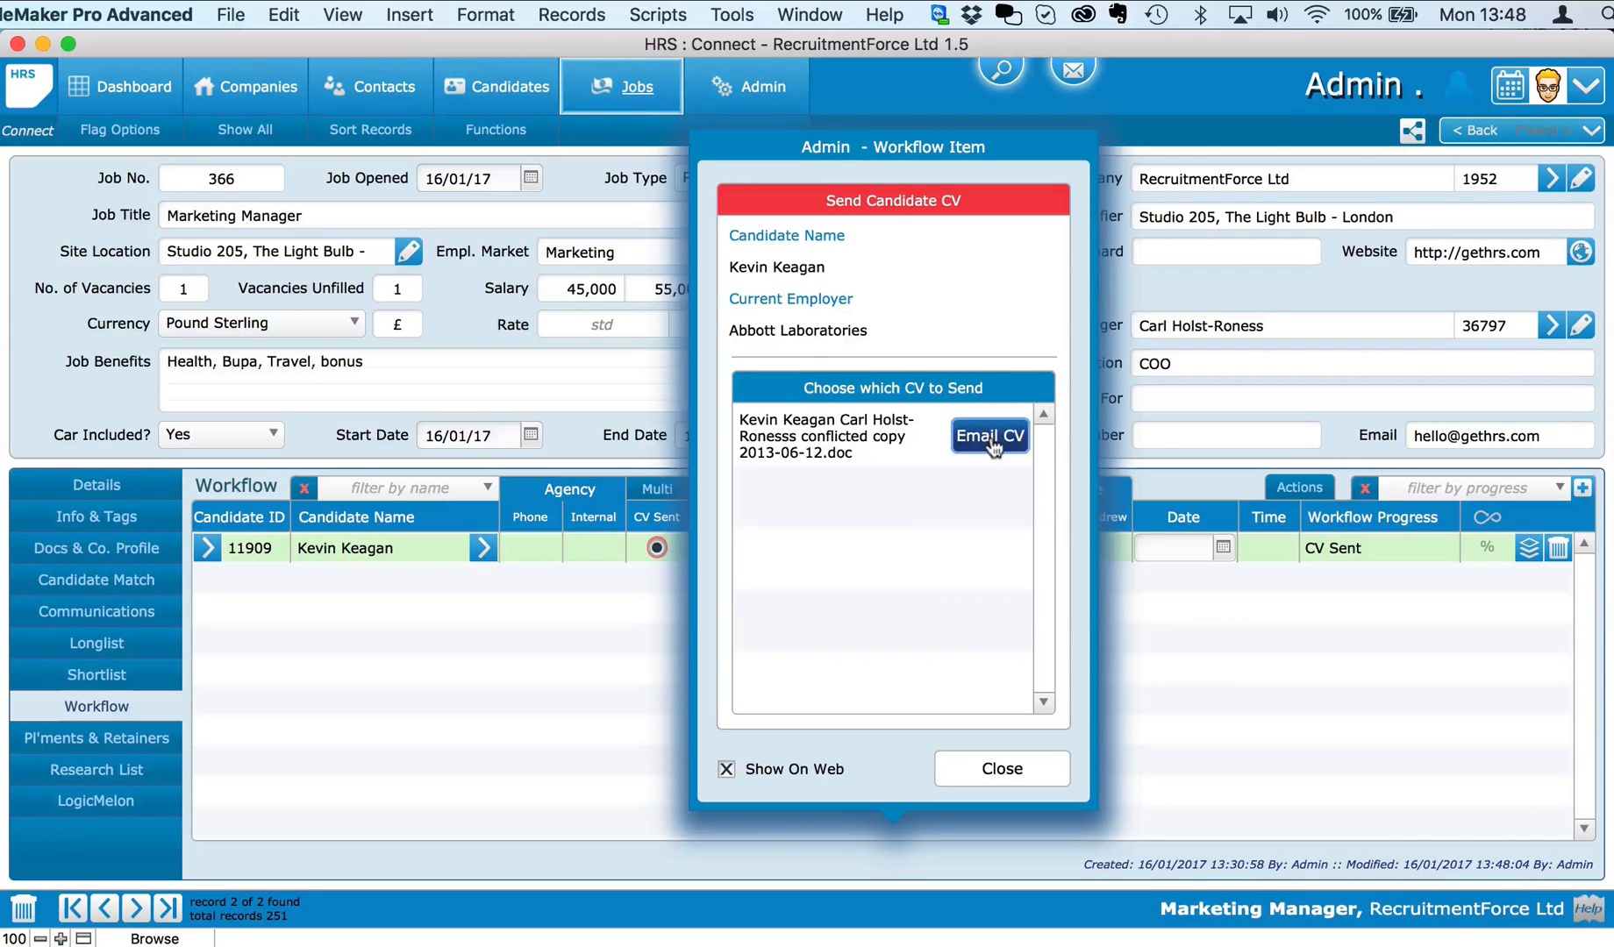
click(989, 436)
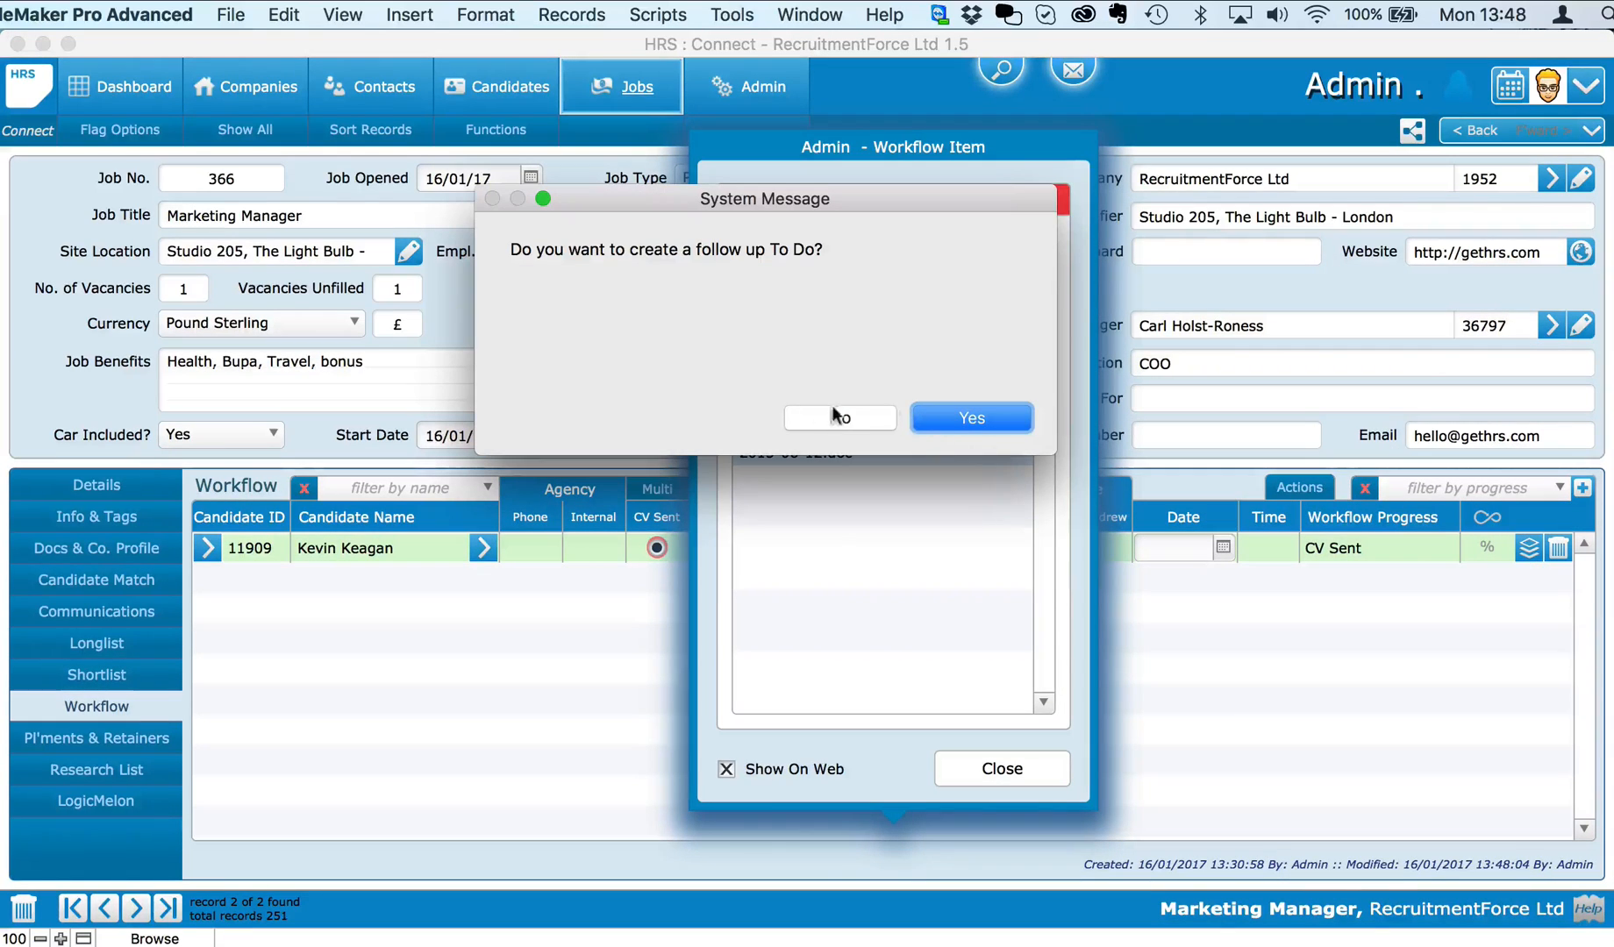
click(844, 418)
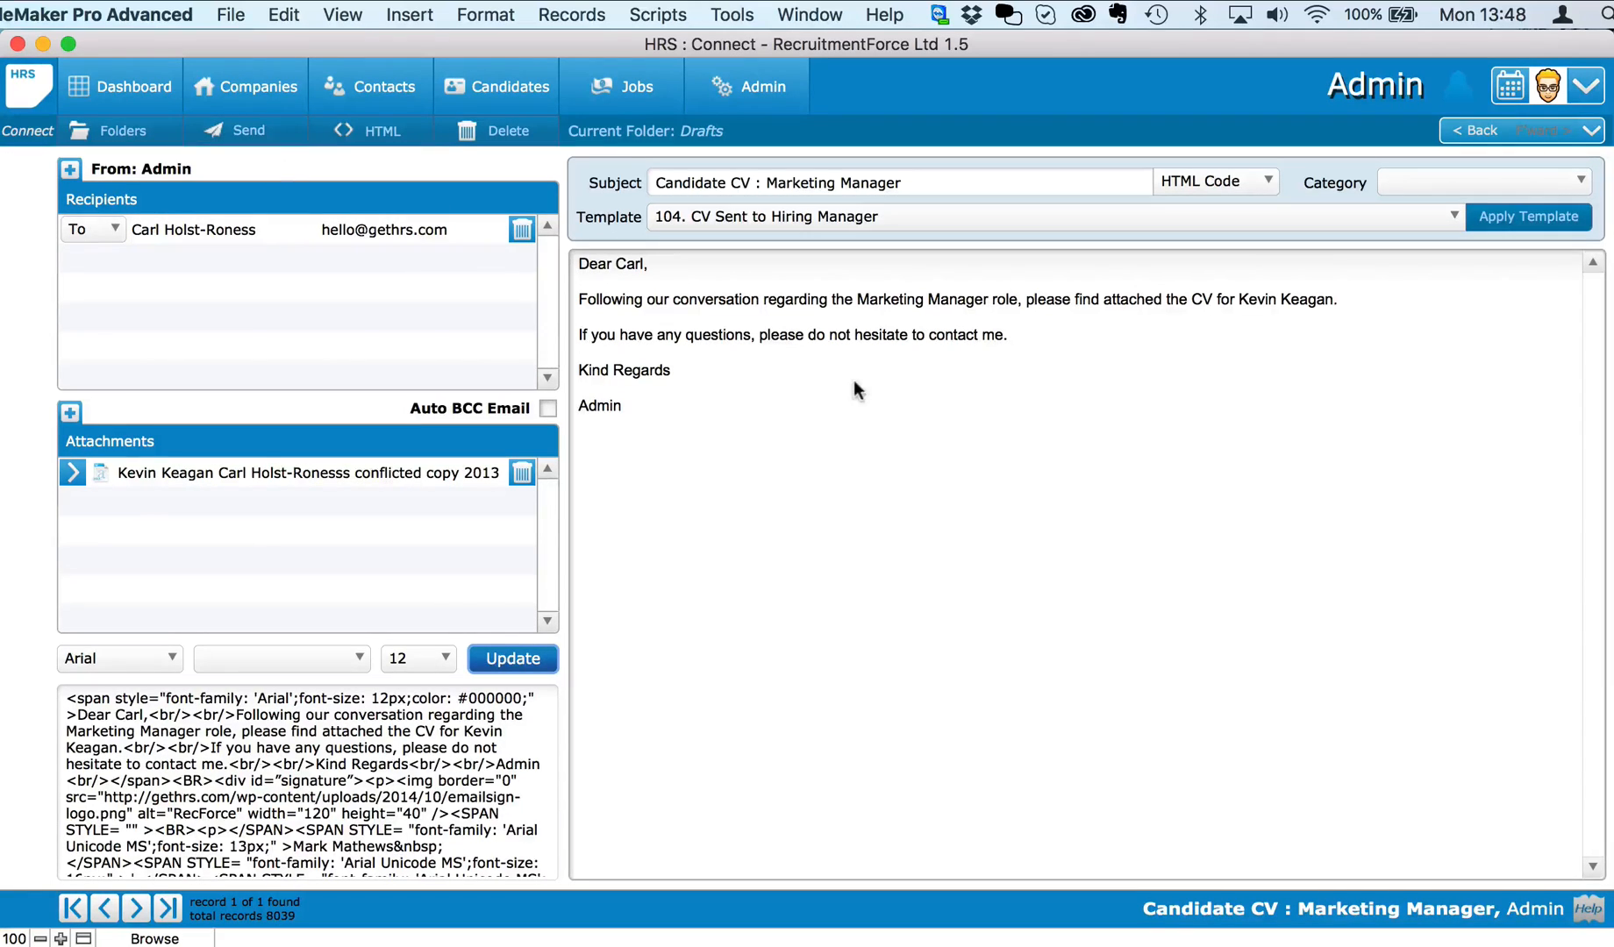
Step: Look over font sizes for the 'hesitate to contact me' text, then send the CV email
drag(1010, 335, 842, 332)
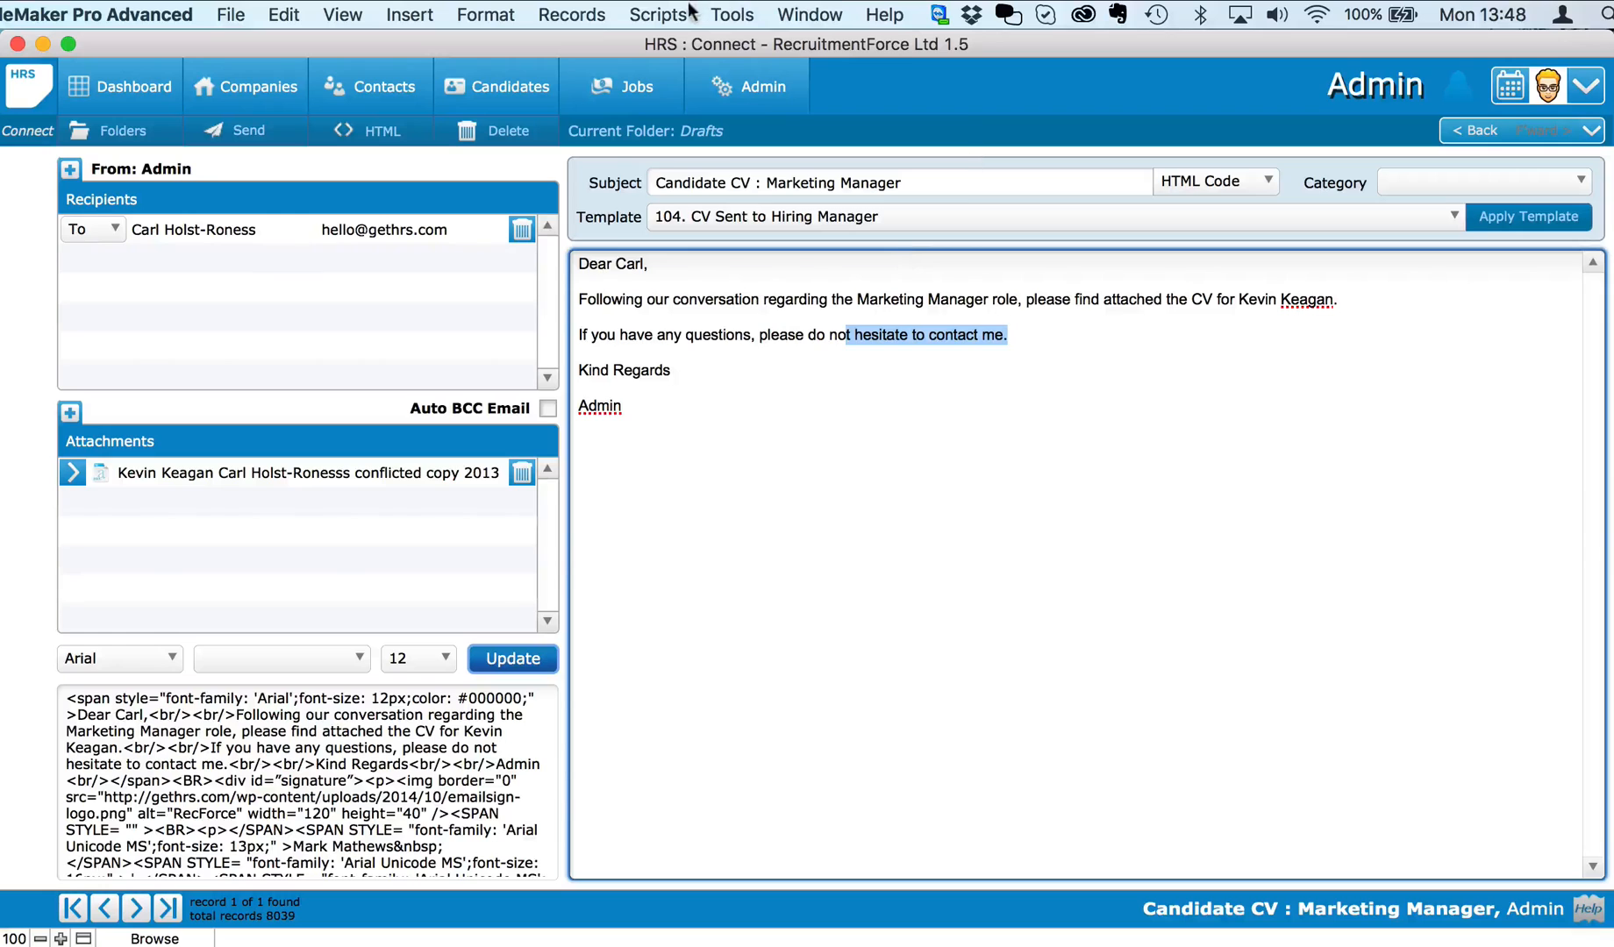
click(485, 14)
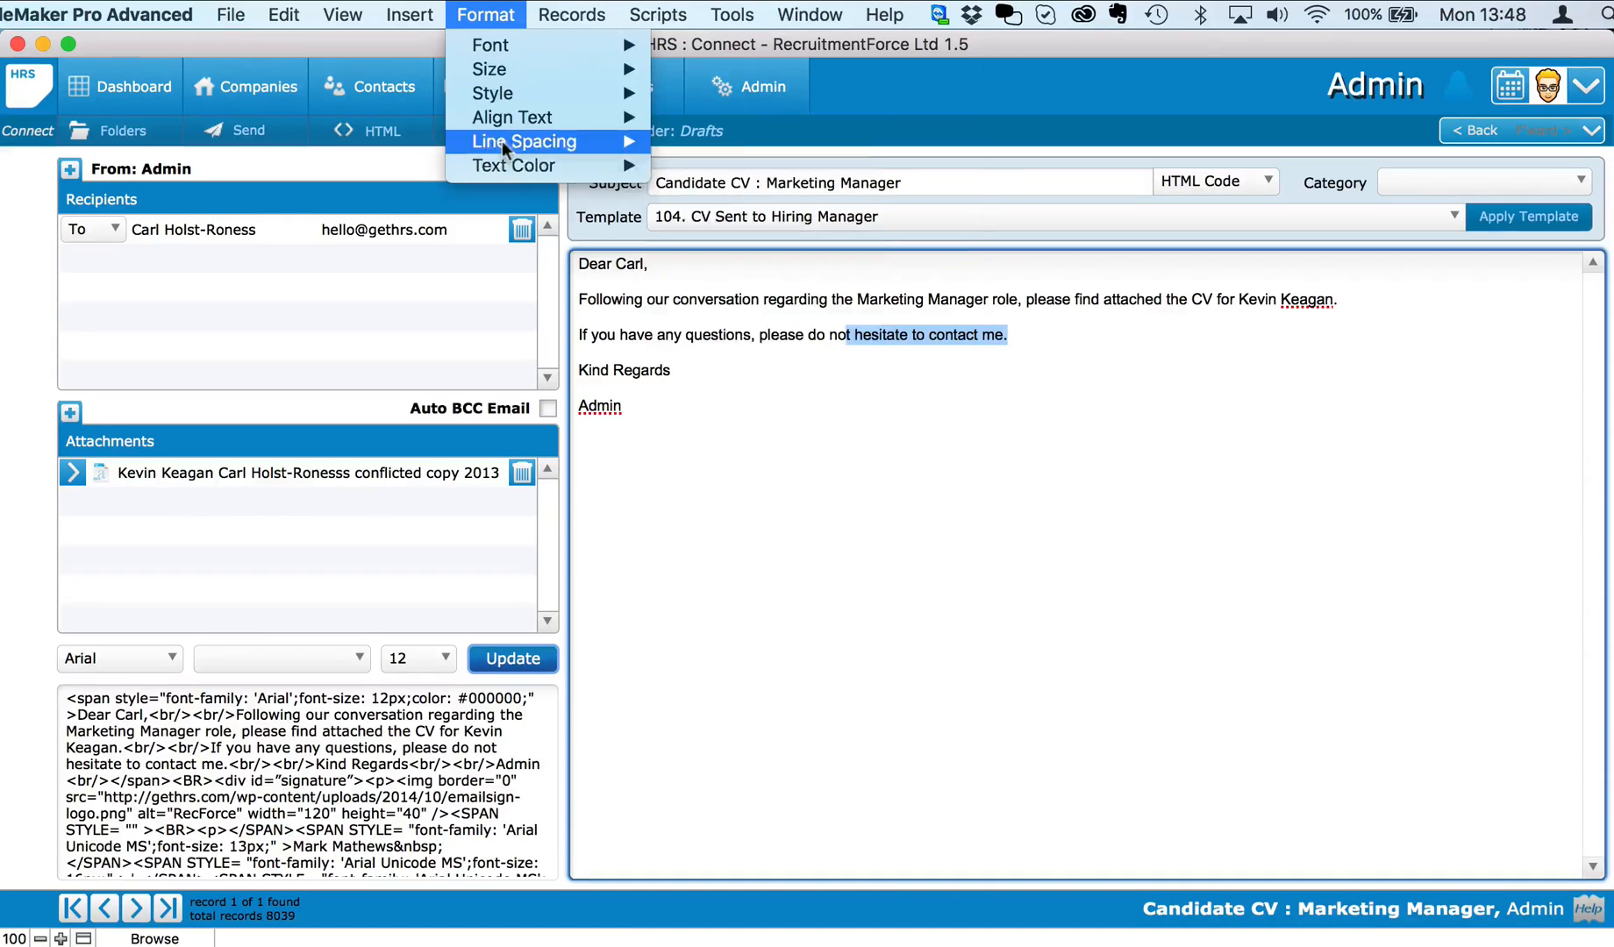
mouse_move(519, 139)
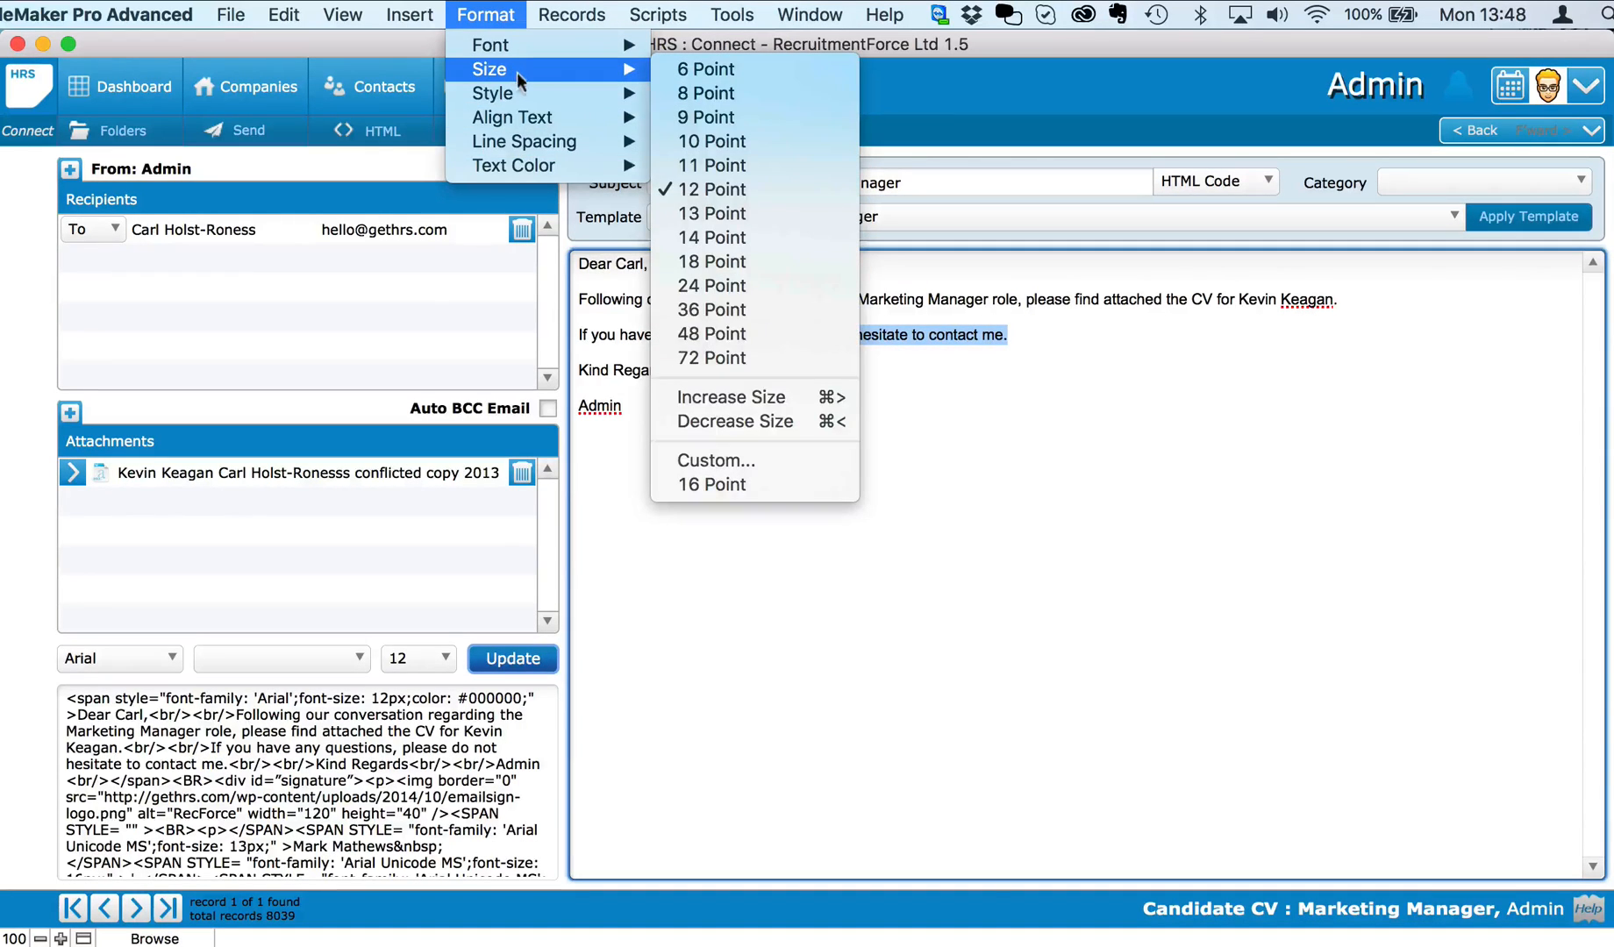
click(1049, 533)
click(1048, 529)
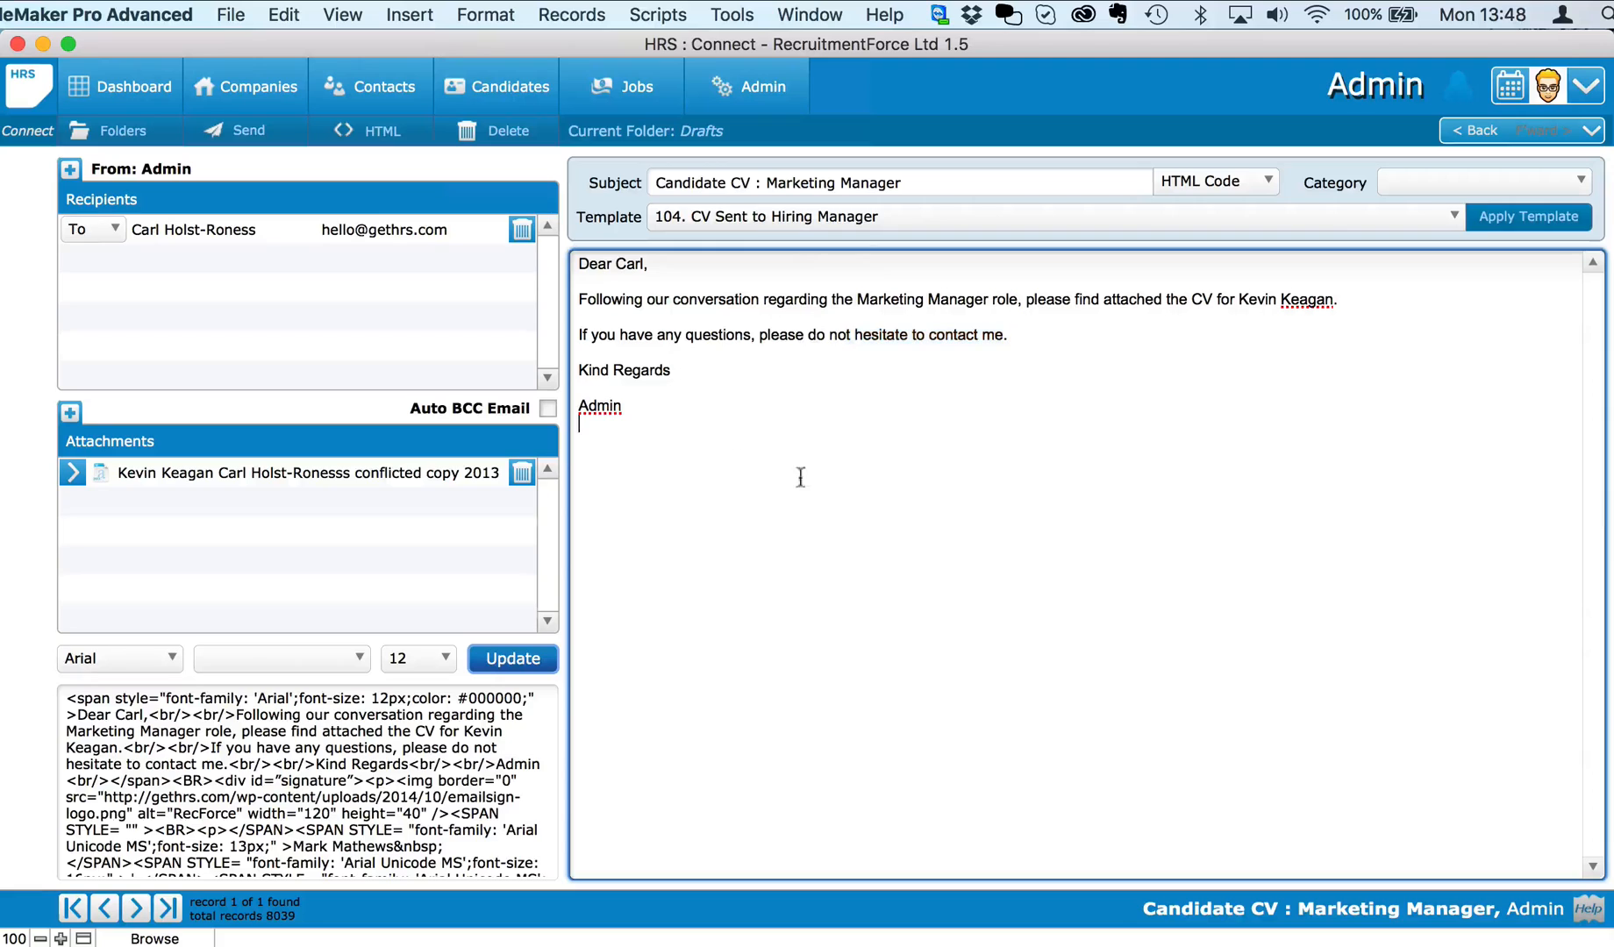
click(249, 141)
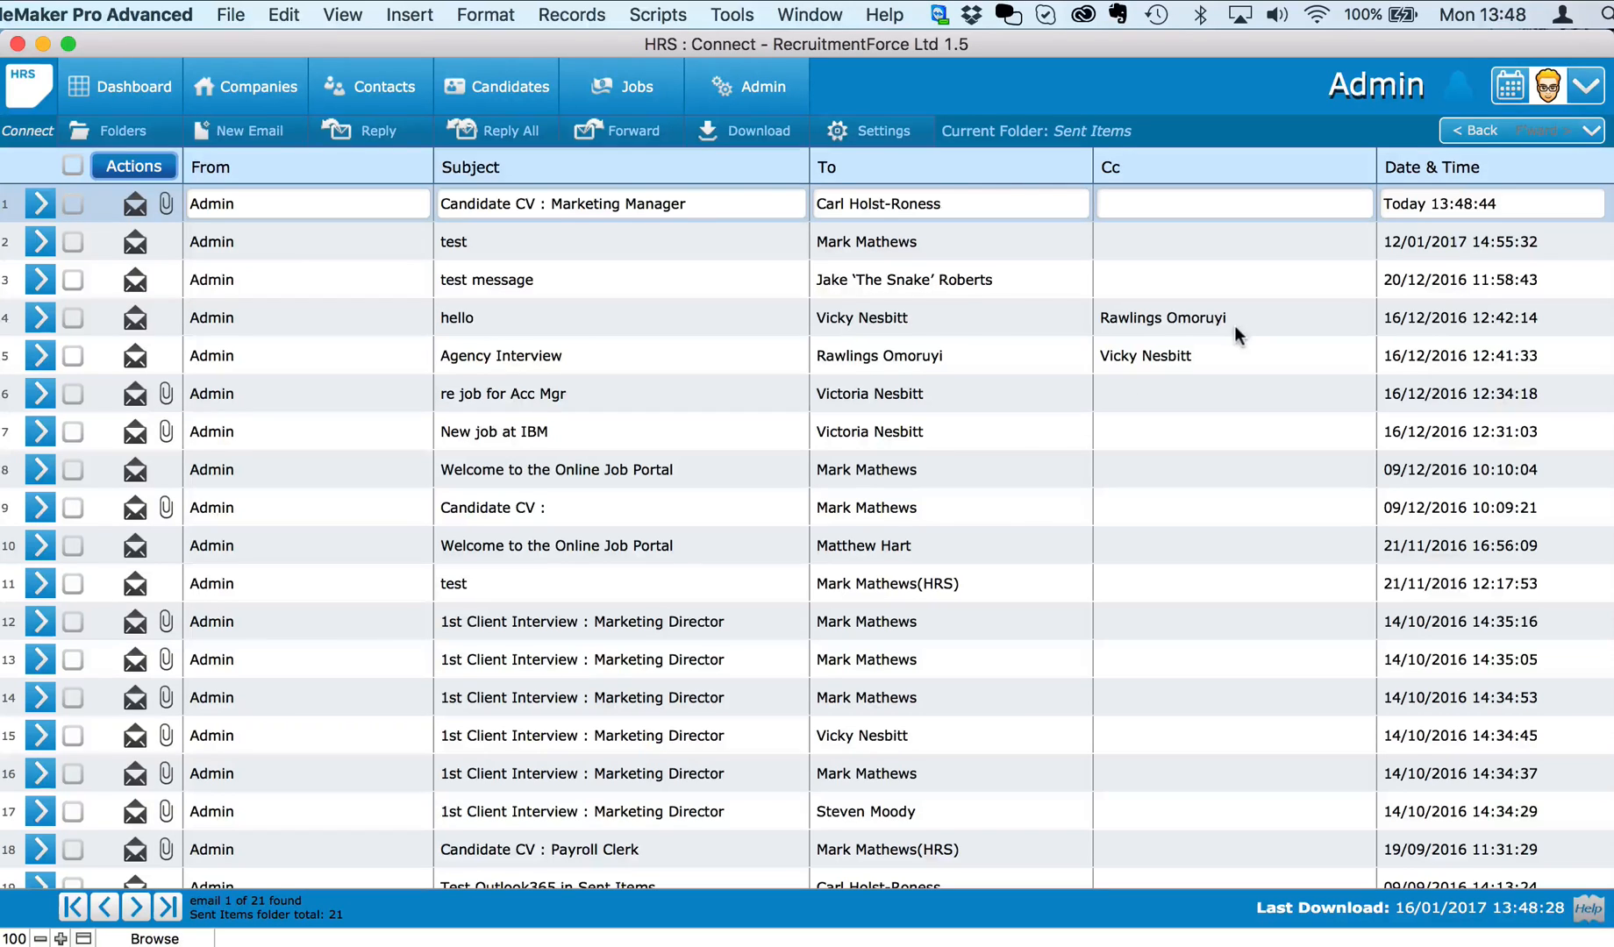
Step: Return to job 366 and select the Payroll Clerk's CV Sent entry in its workflow
click(1589, 134)
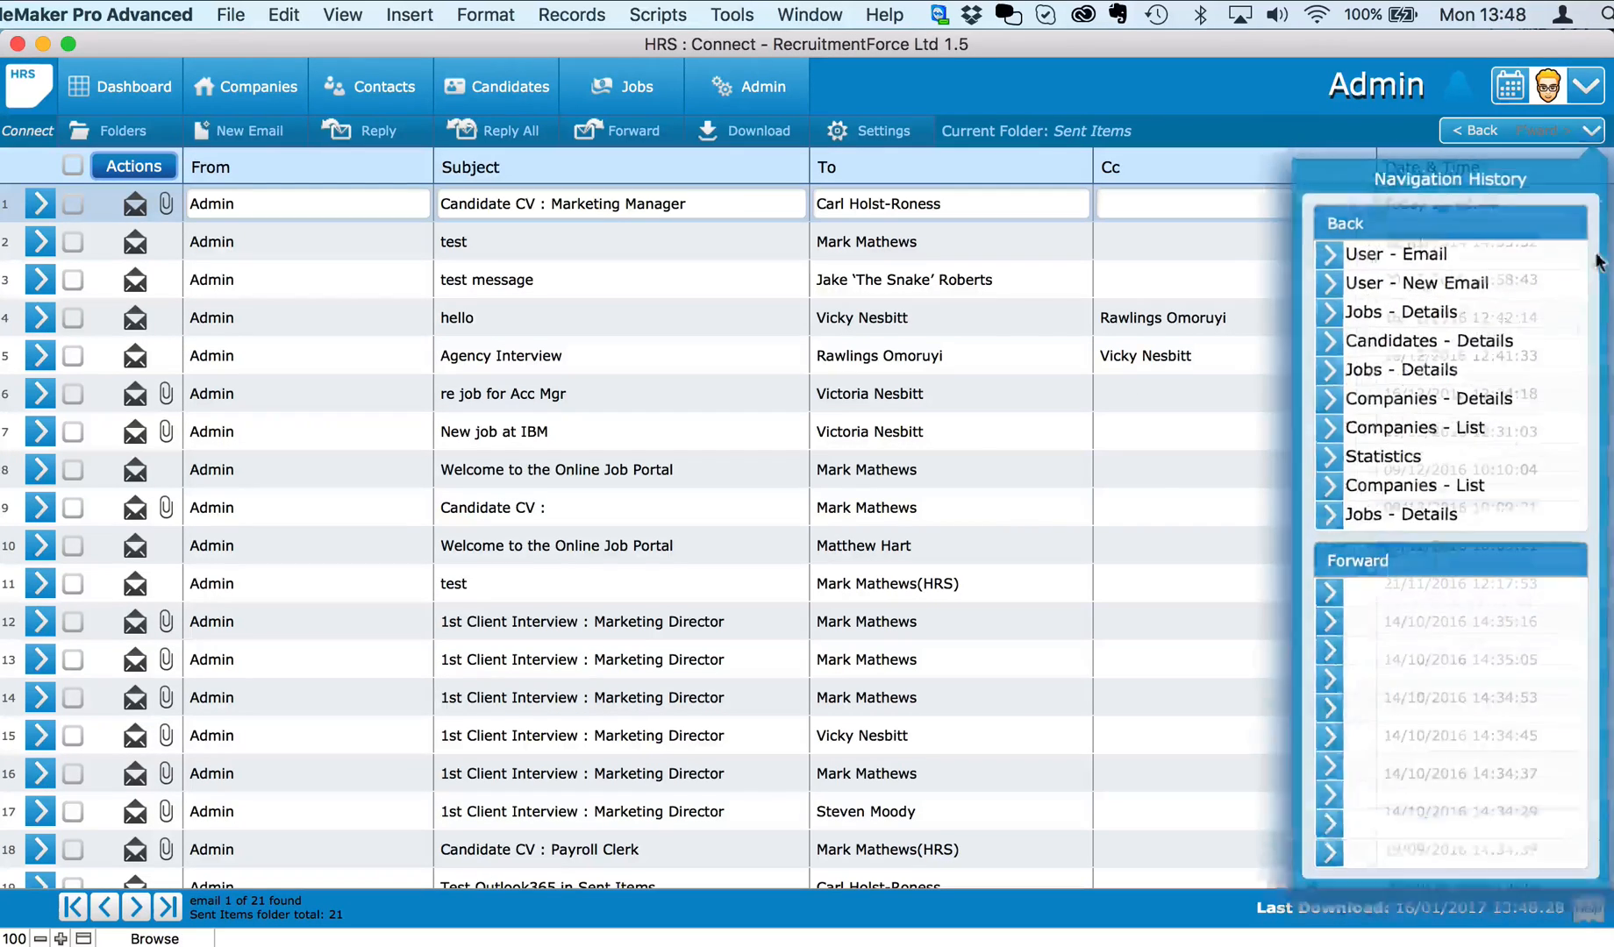
click(1354, 301)
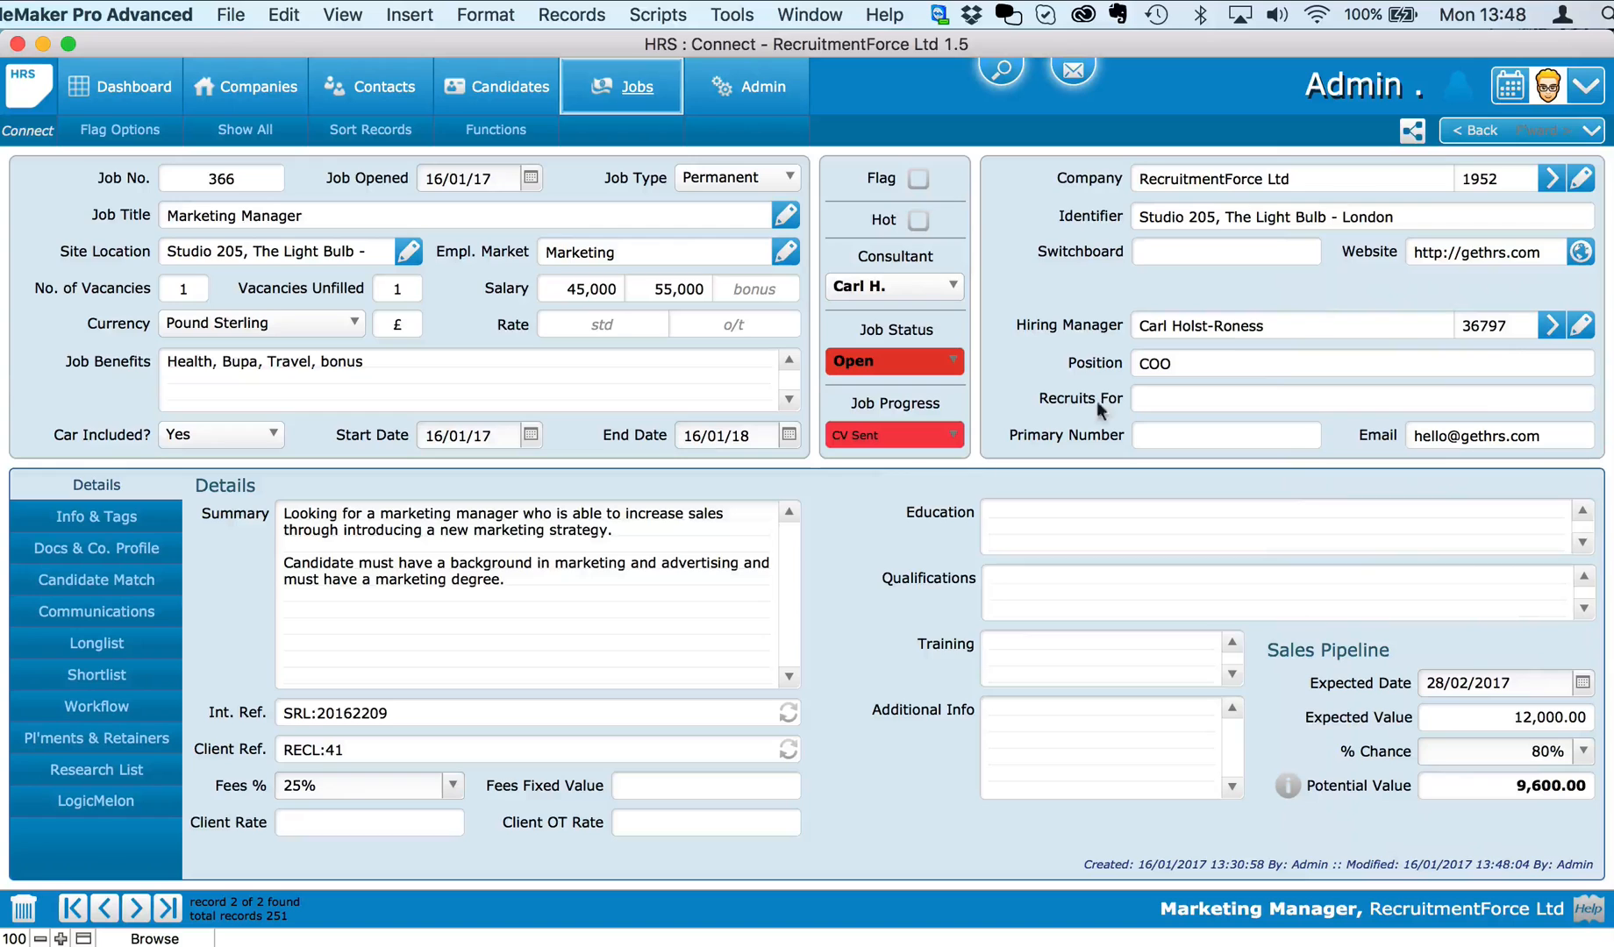
click(98, 707)
click(336, 548)
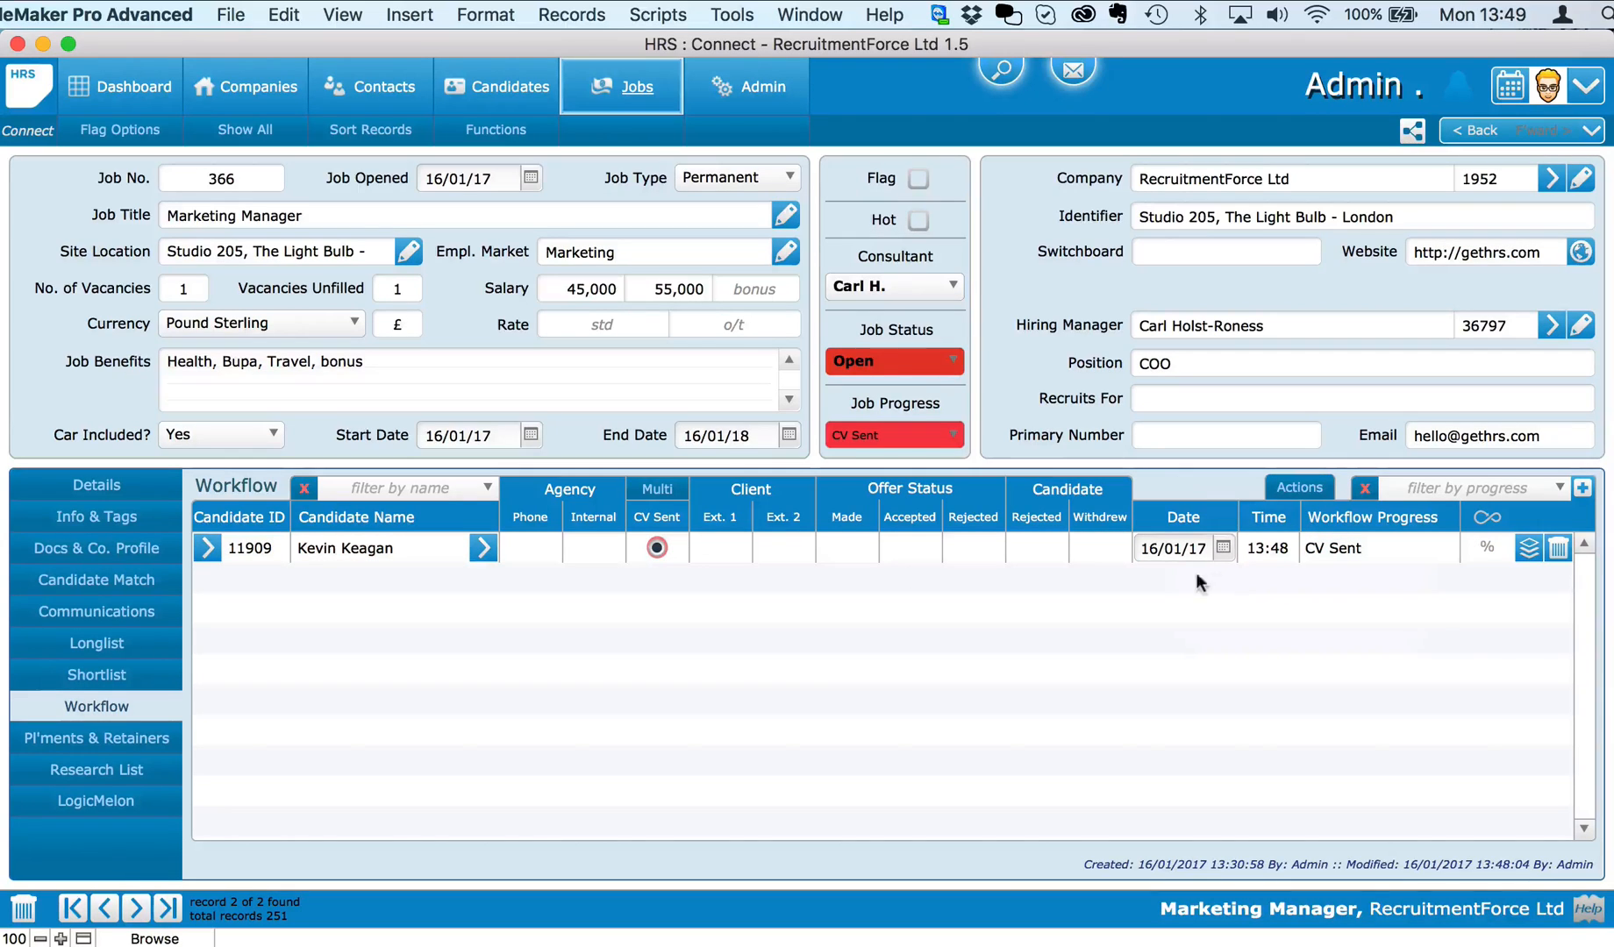
Step: Start External Int. 1 for the shortlist, adding the Administrator, Payroll Clerk and Team Manager candidates
click(656, 489)
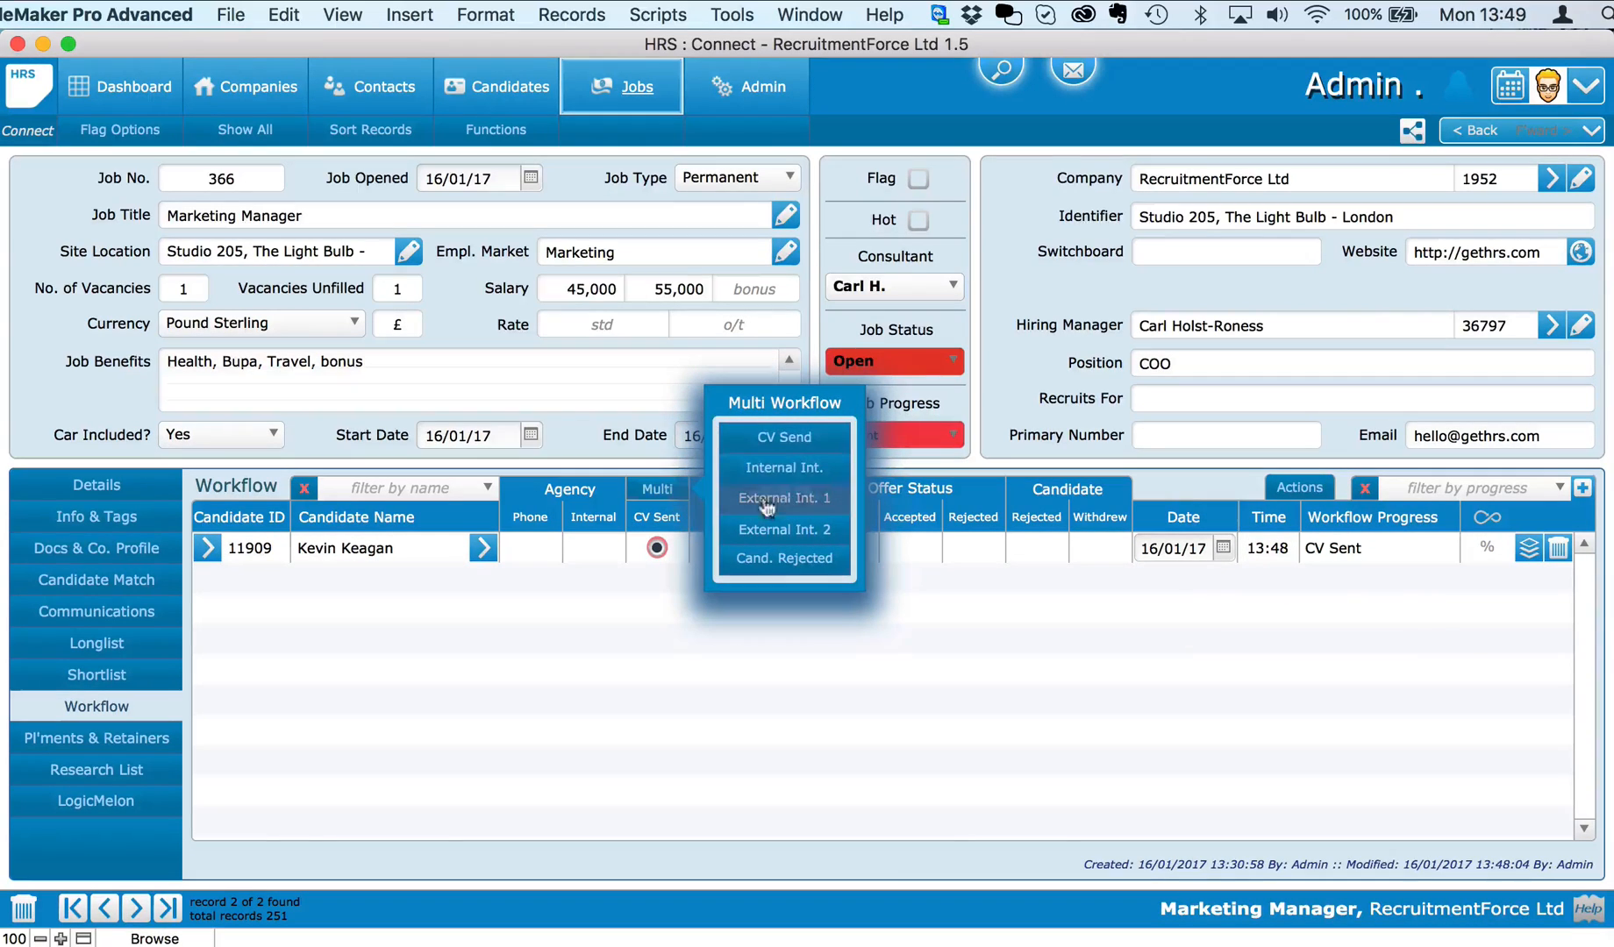
click(779, 634)
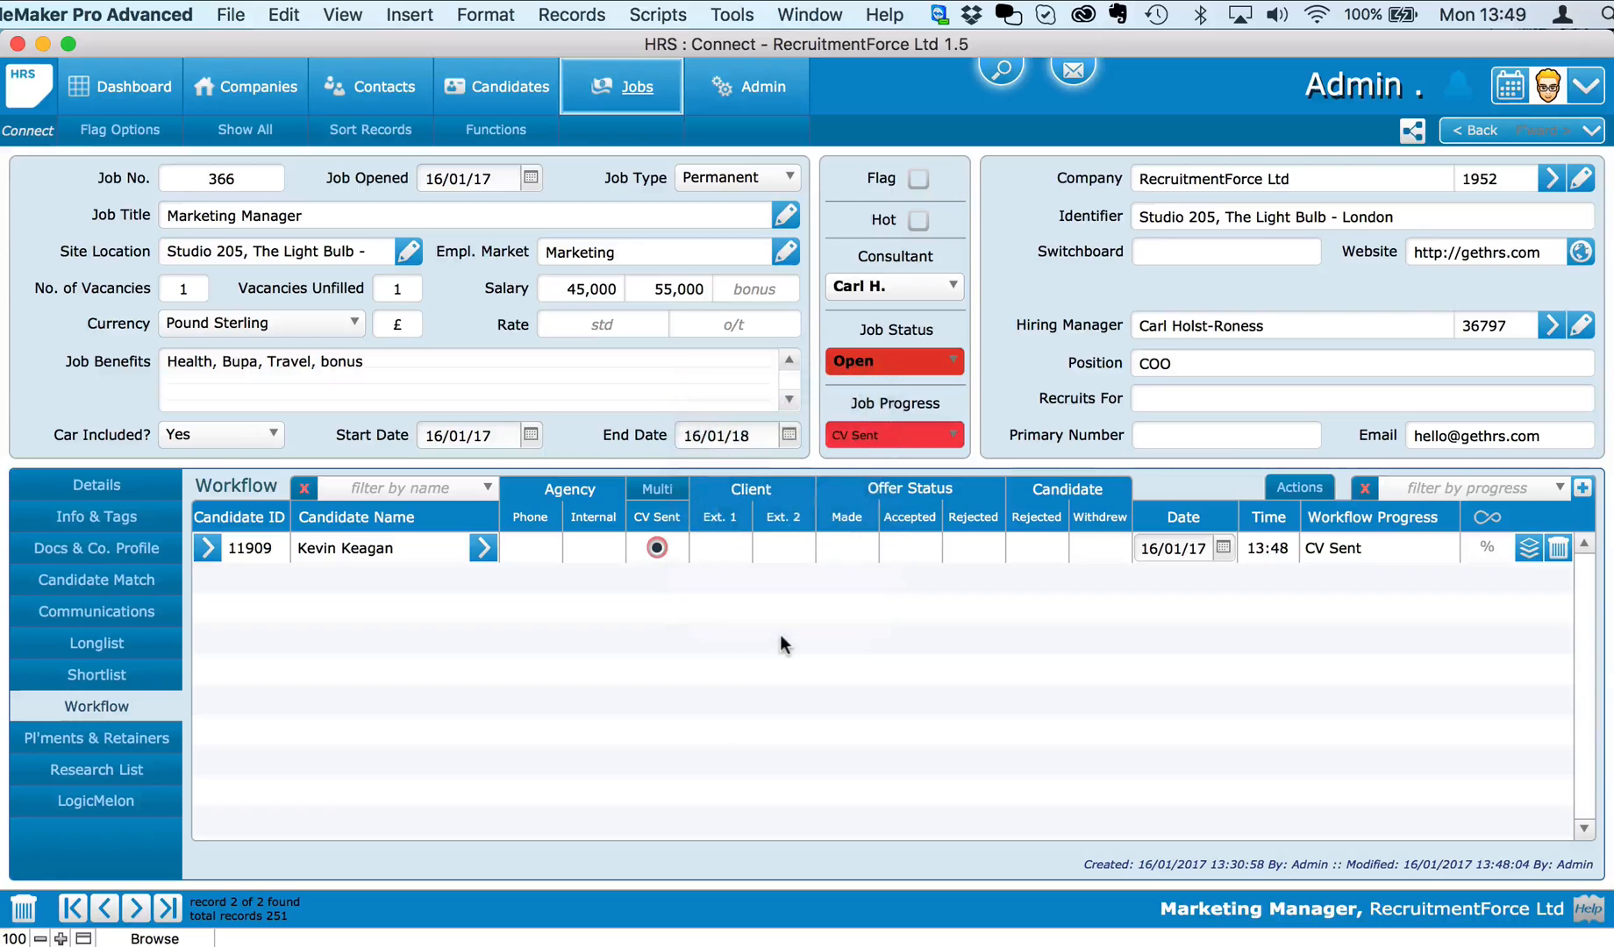
click(131, 673)
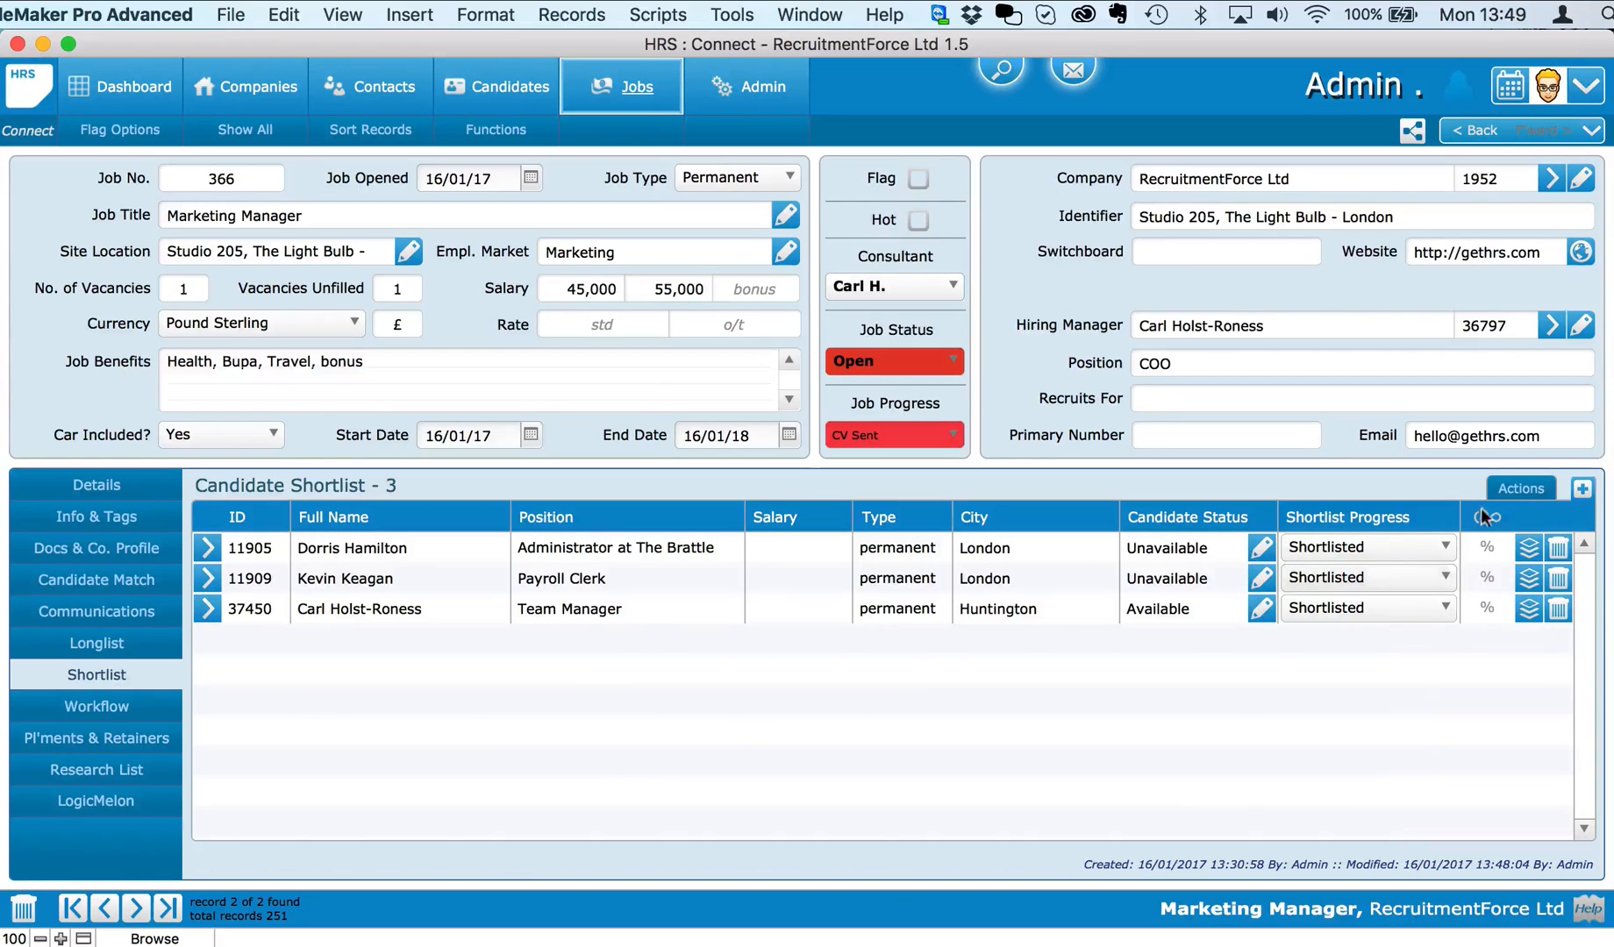
click(1522, 488)
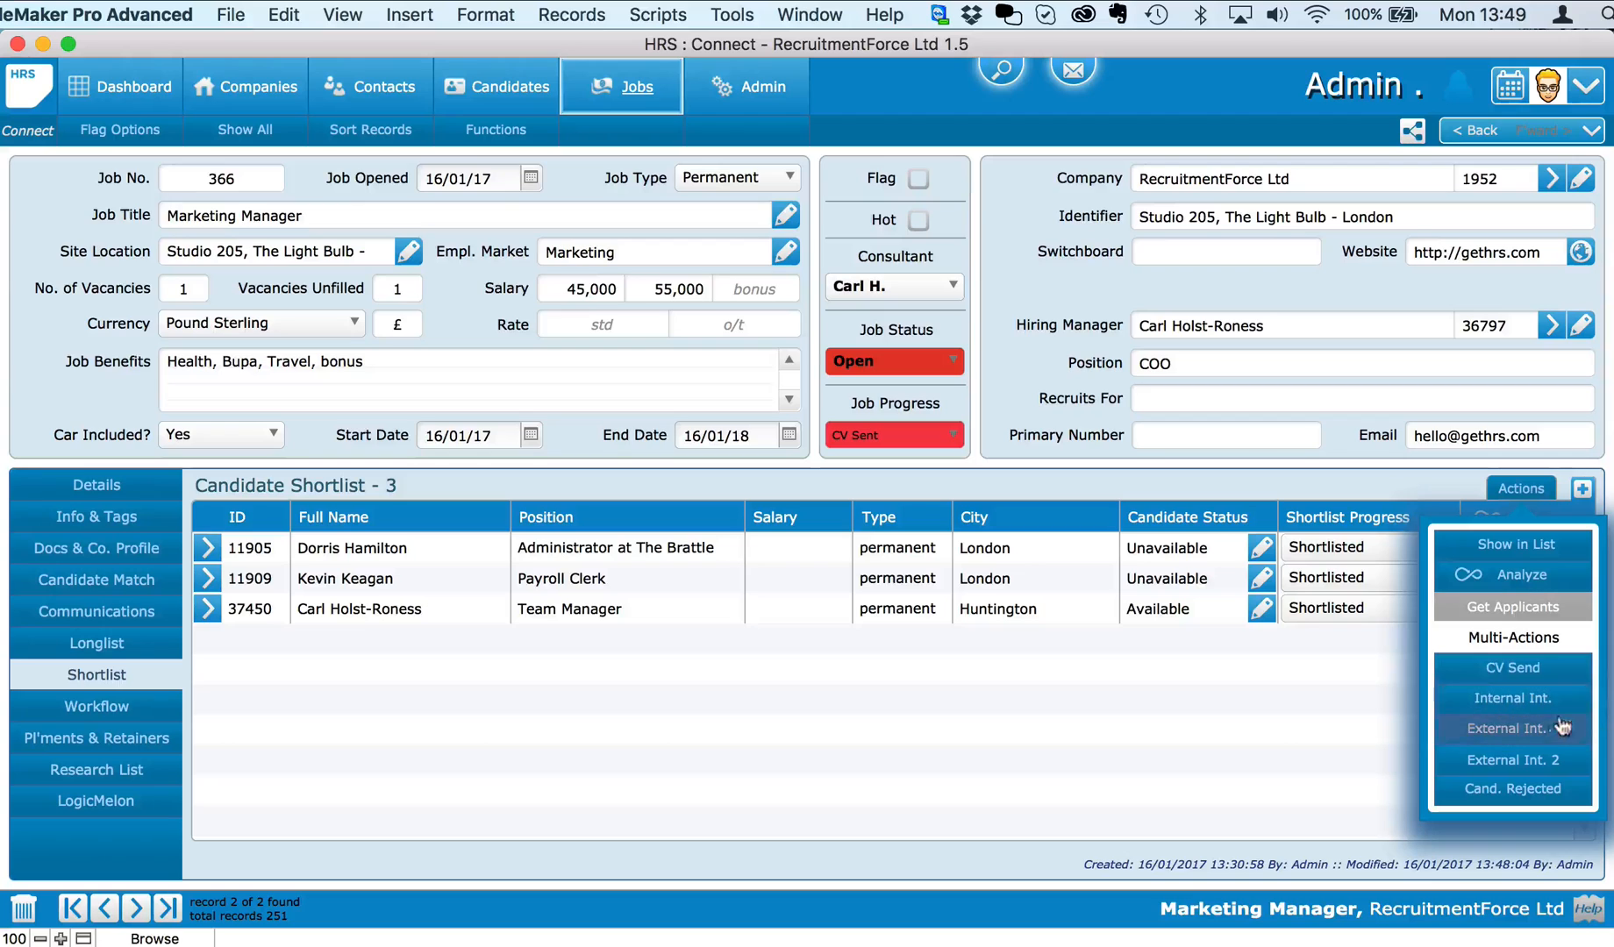
click(1524, 729)
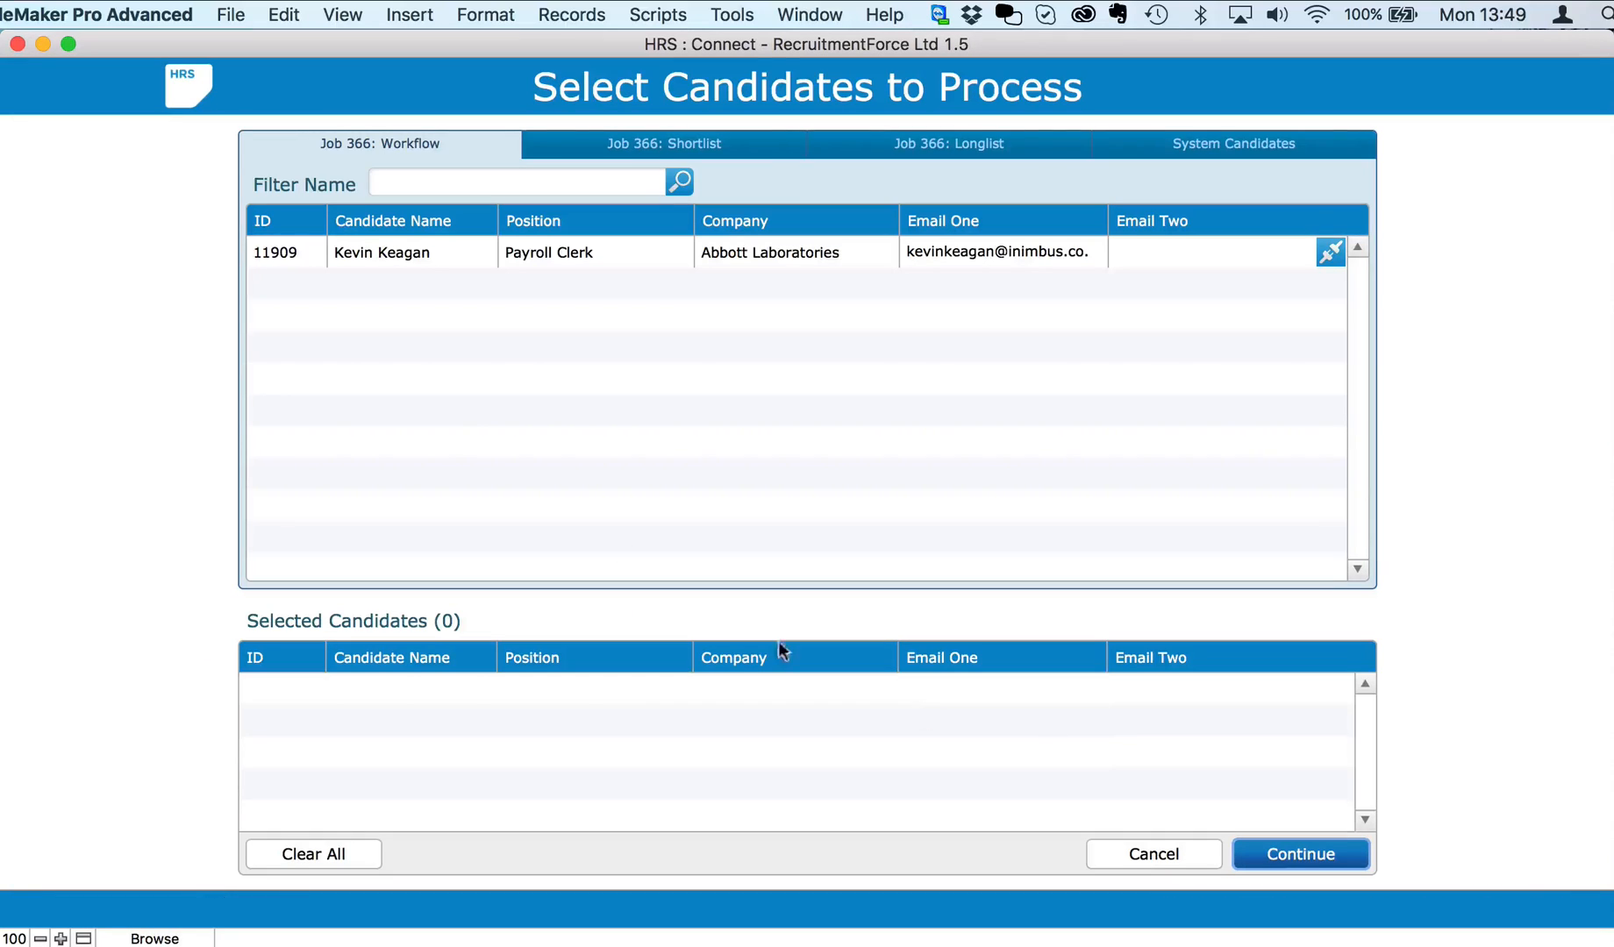
click(694, 139)
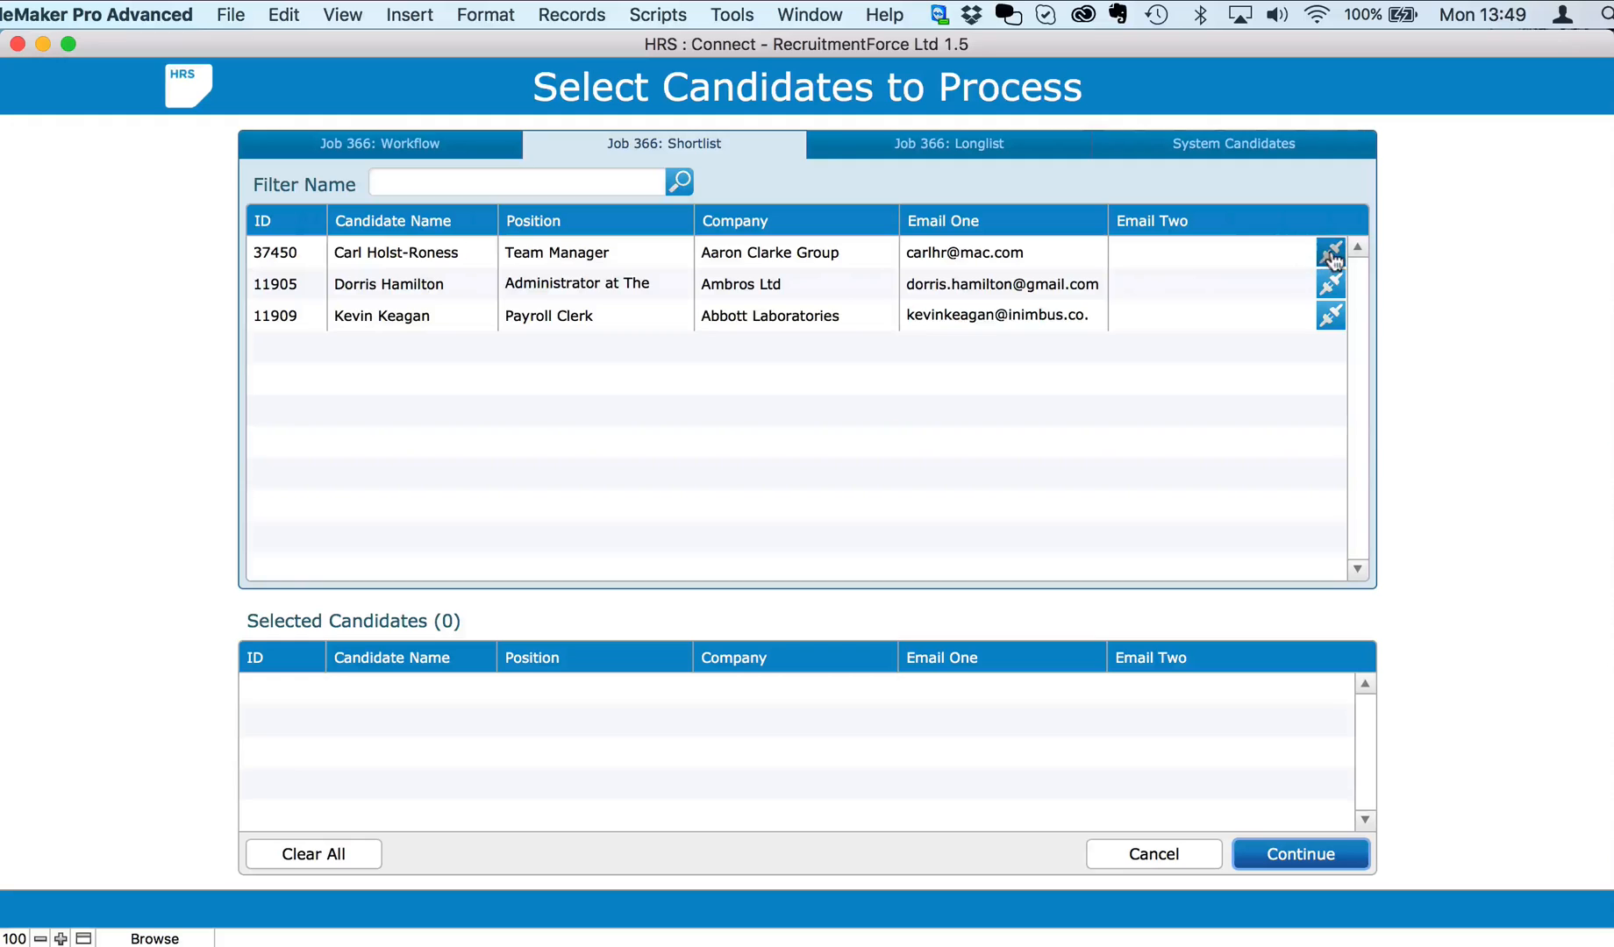
click(1330, 285)
click(1330, 302)
click(1330, 252)
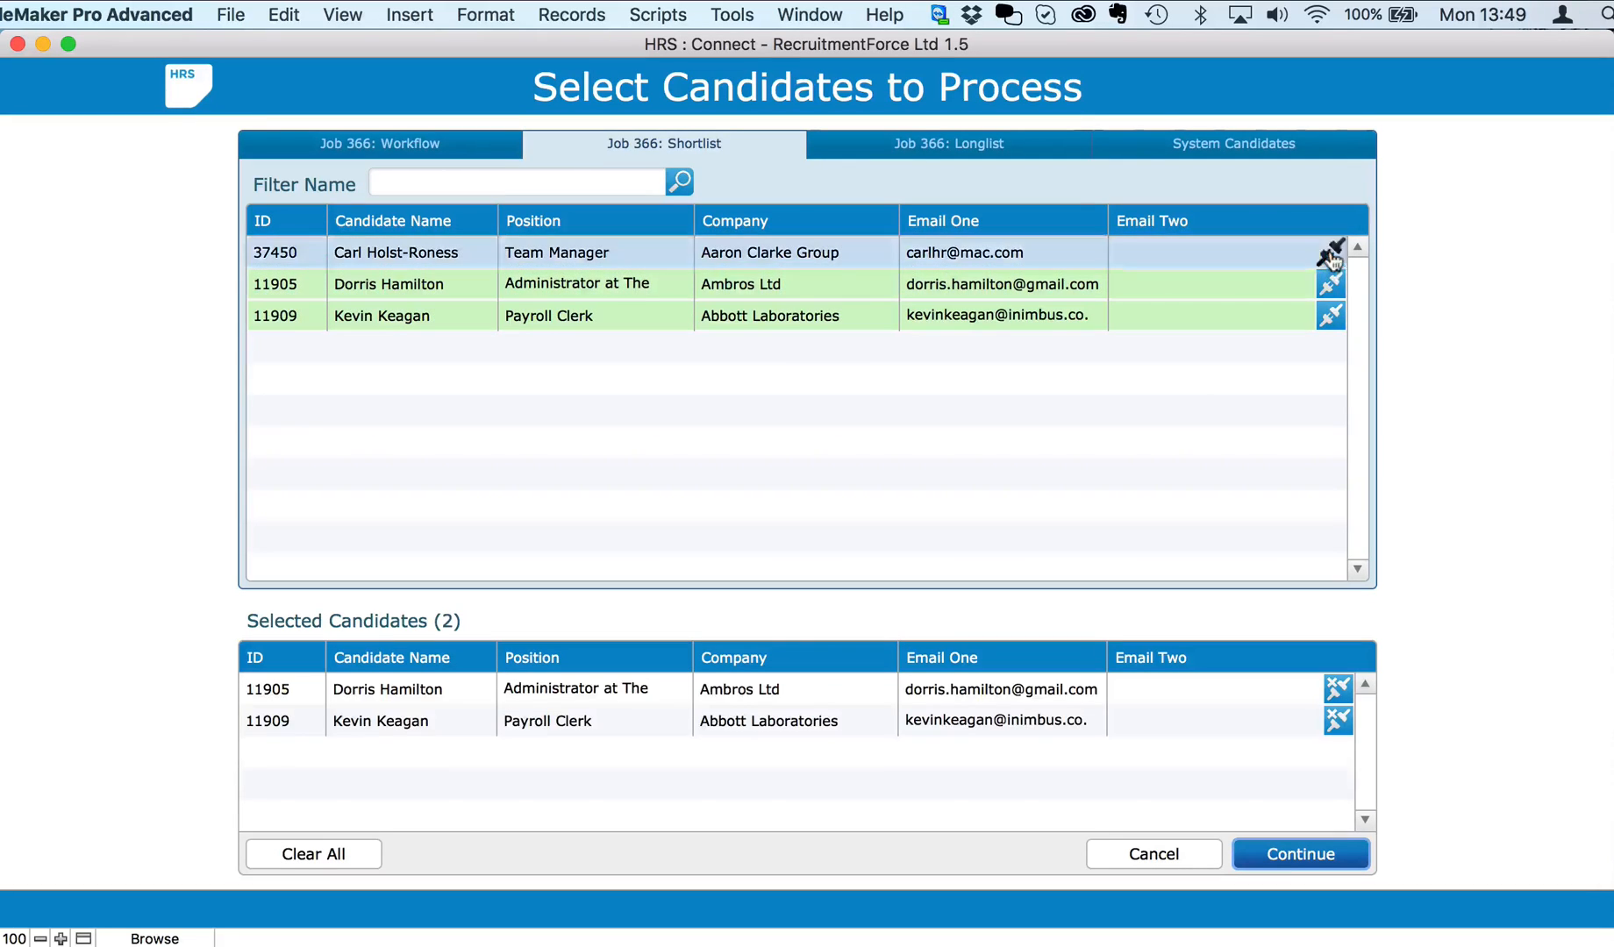
Step: Schedule the first interview 10:00–11:00 and the second 11:00–12:00 on 16/01/17
click(1302, 857)
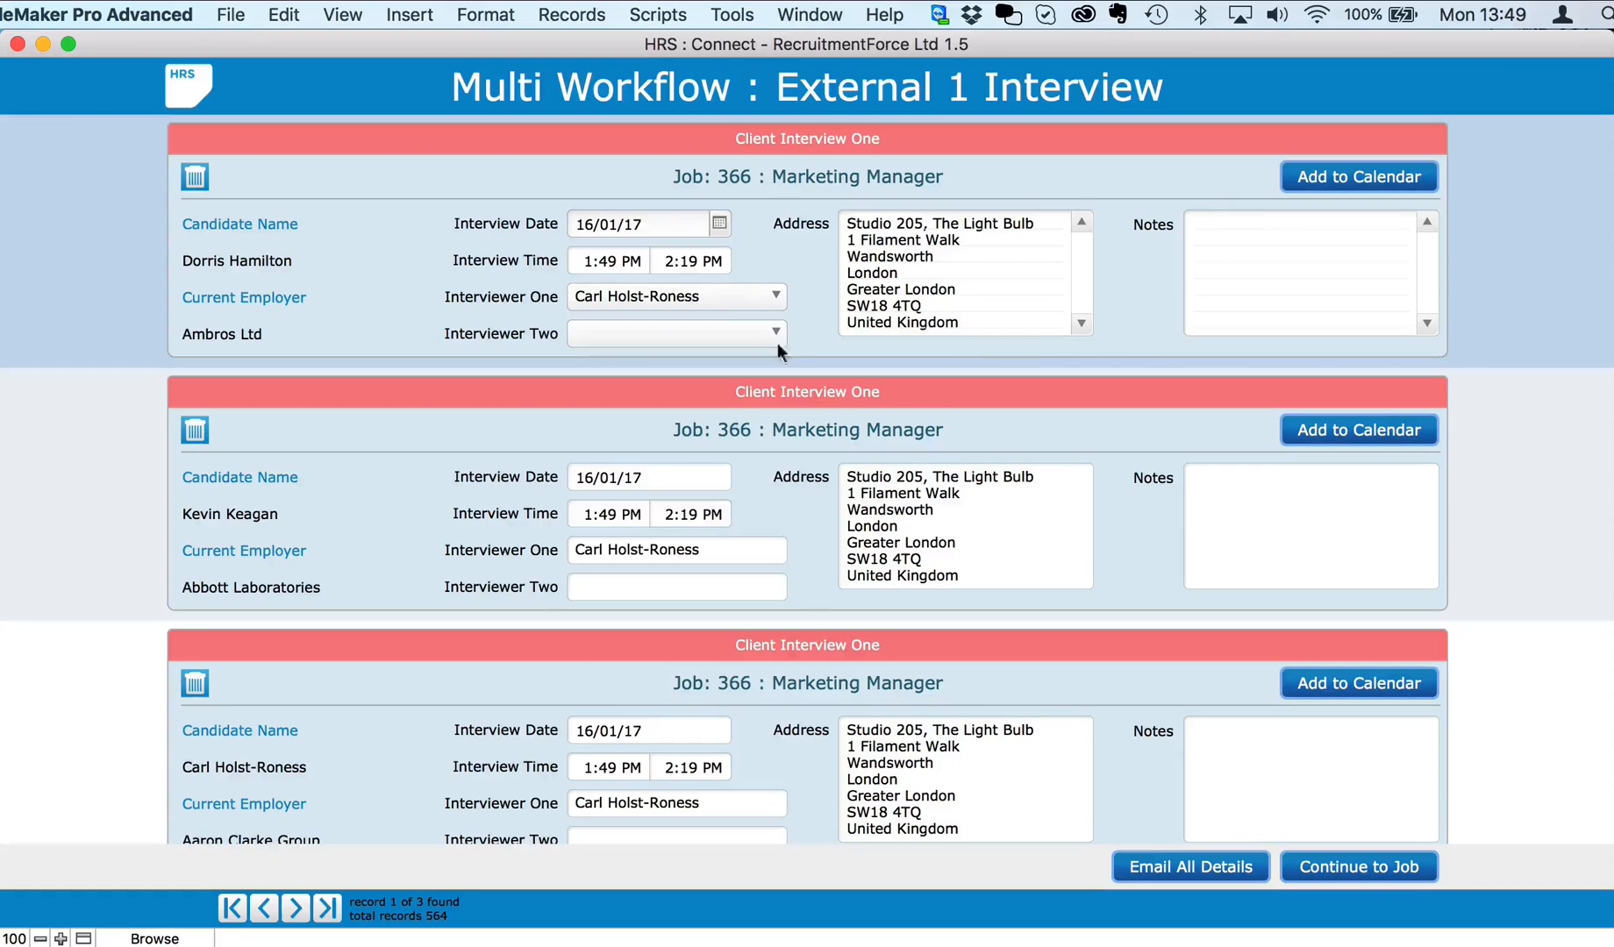
click(628, 259)
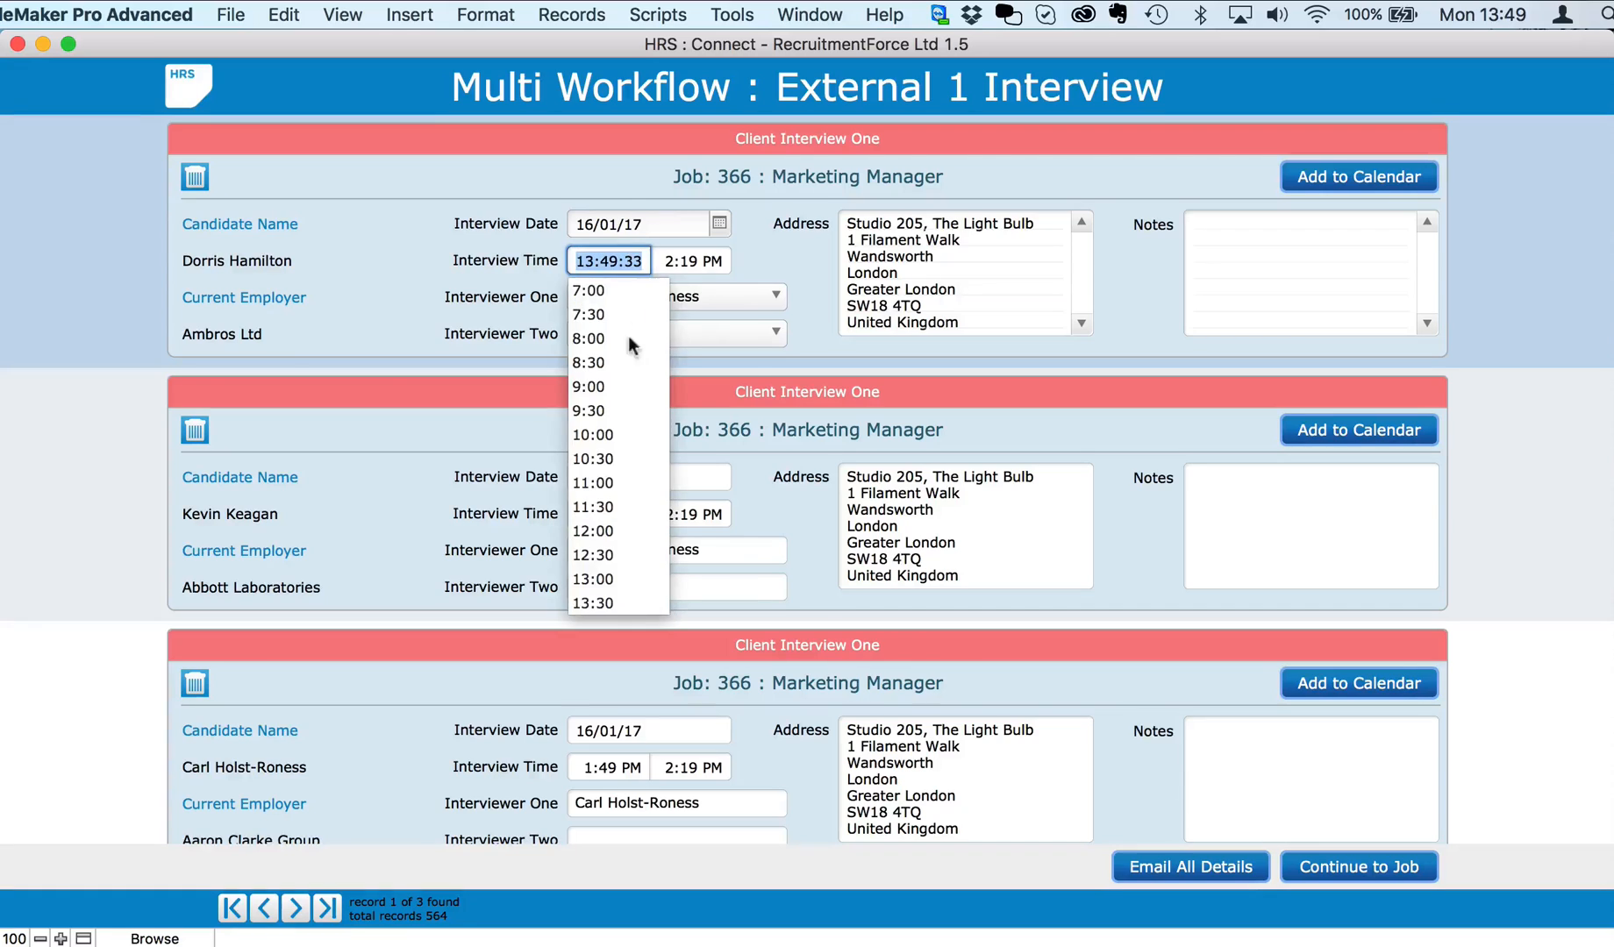
click(614, 448)
click(718, 259)
click(671, 497)
click(614, 514)
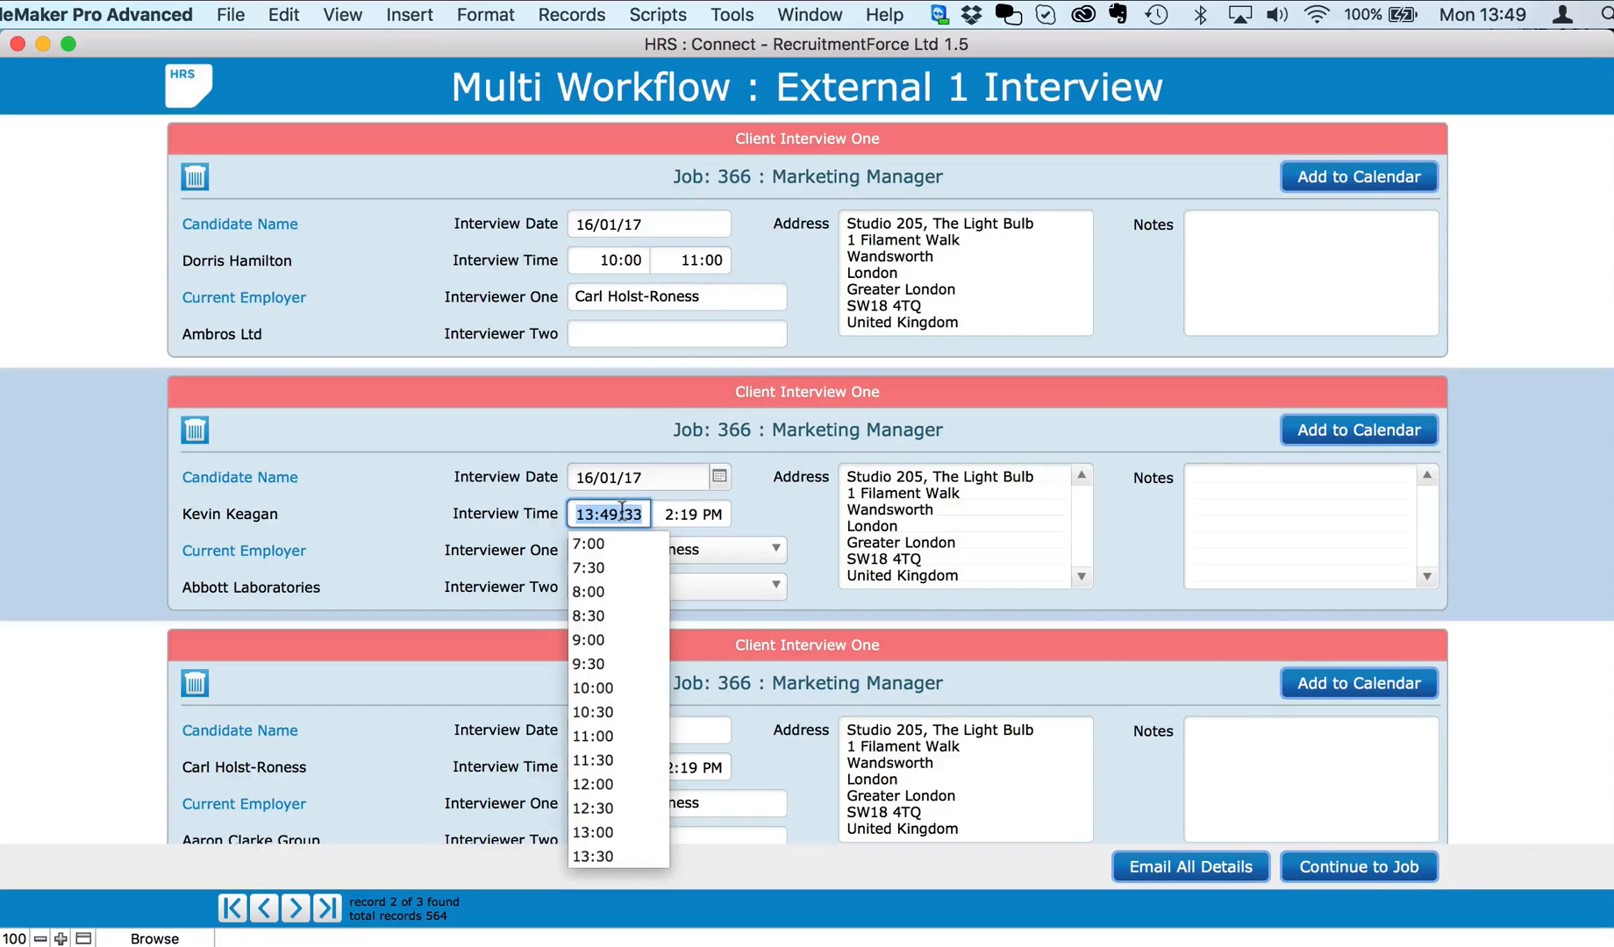
click(609, 741)
click(693, 514)
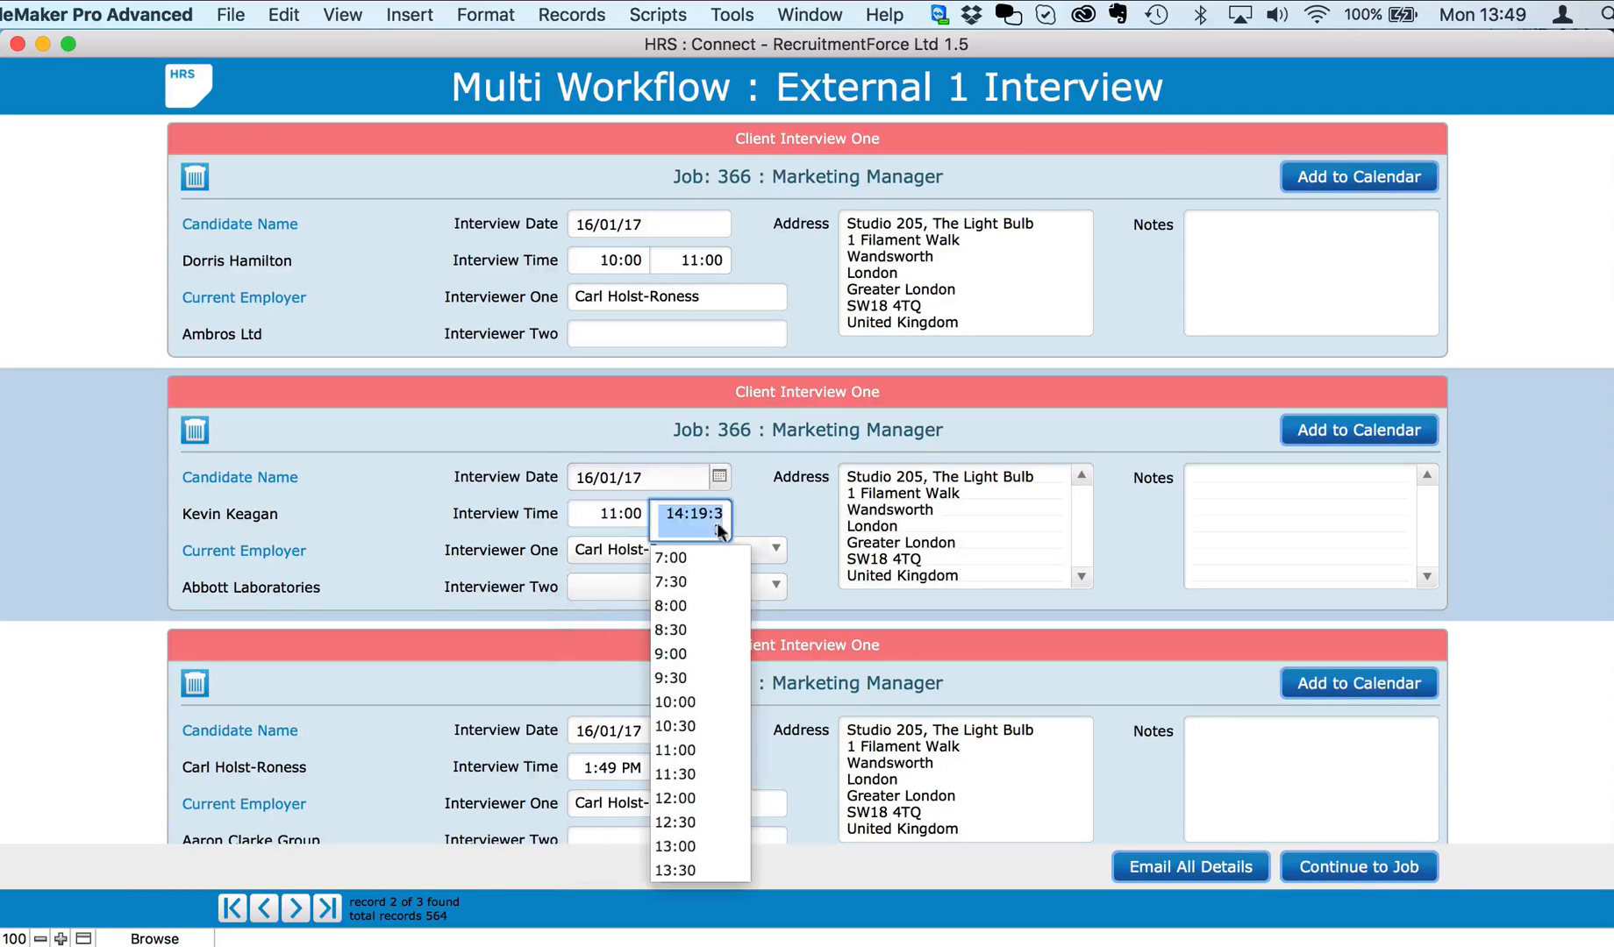
click(689, 792)
Step: Set the third interview to run from 12:00 to 13:00
click(626, 767)
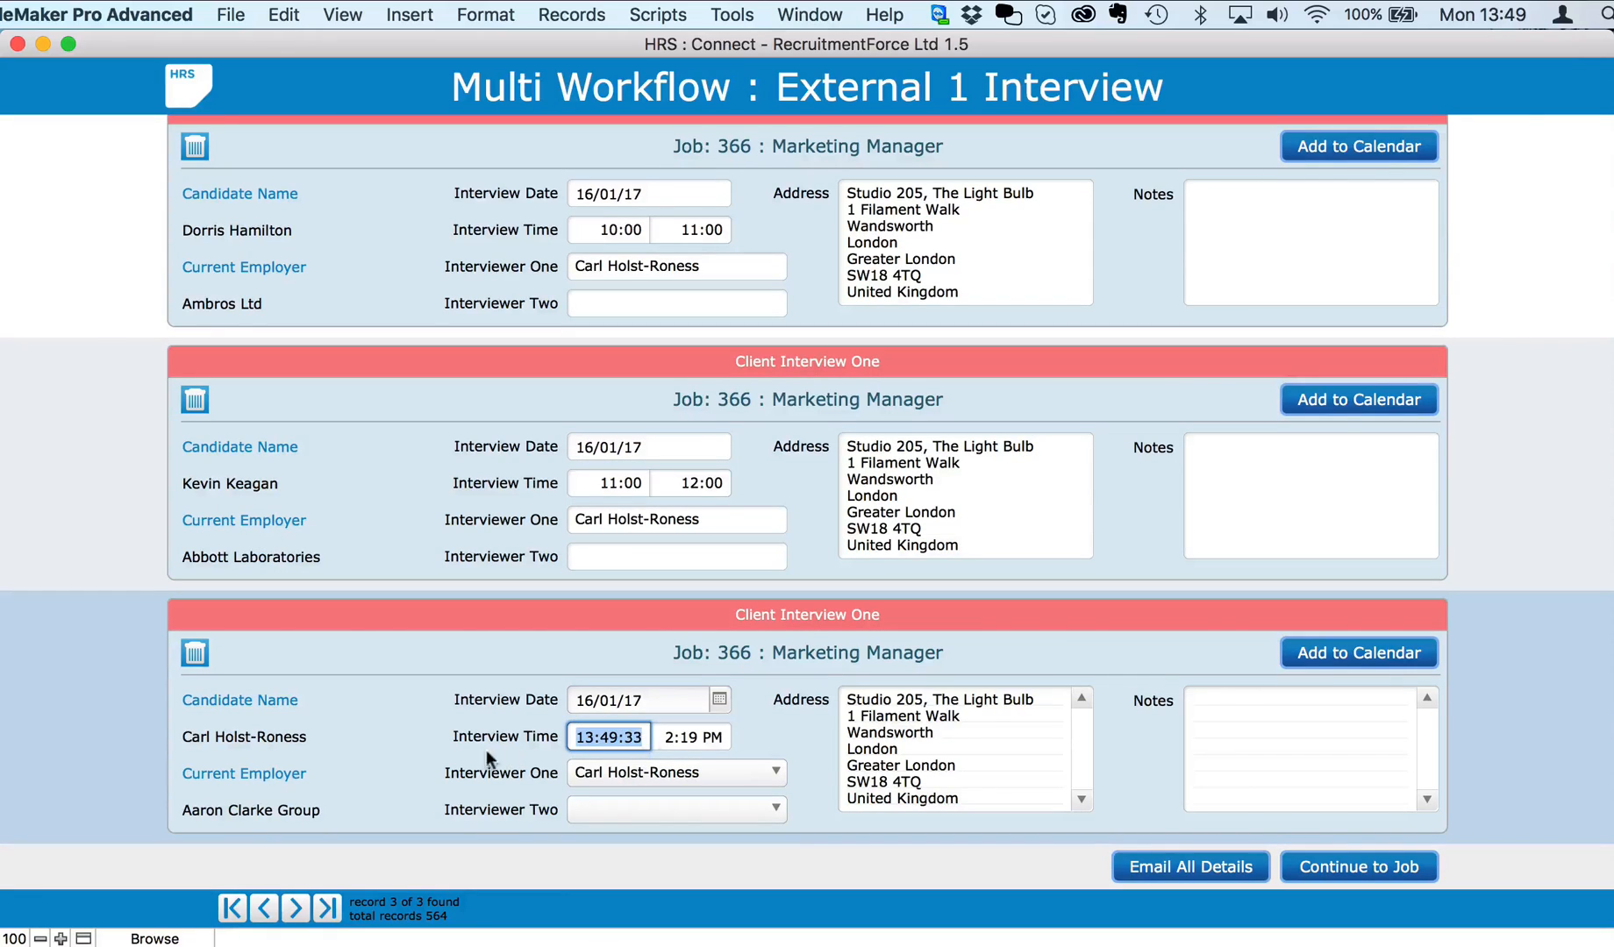
click(611, 744)
click(675, 900)
click(610, 737)
click(592, 634)
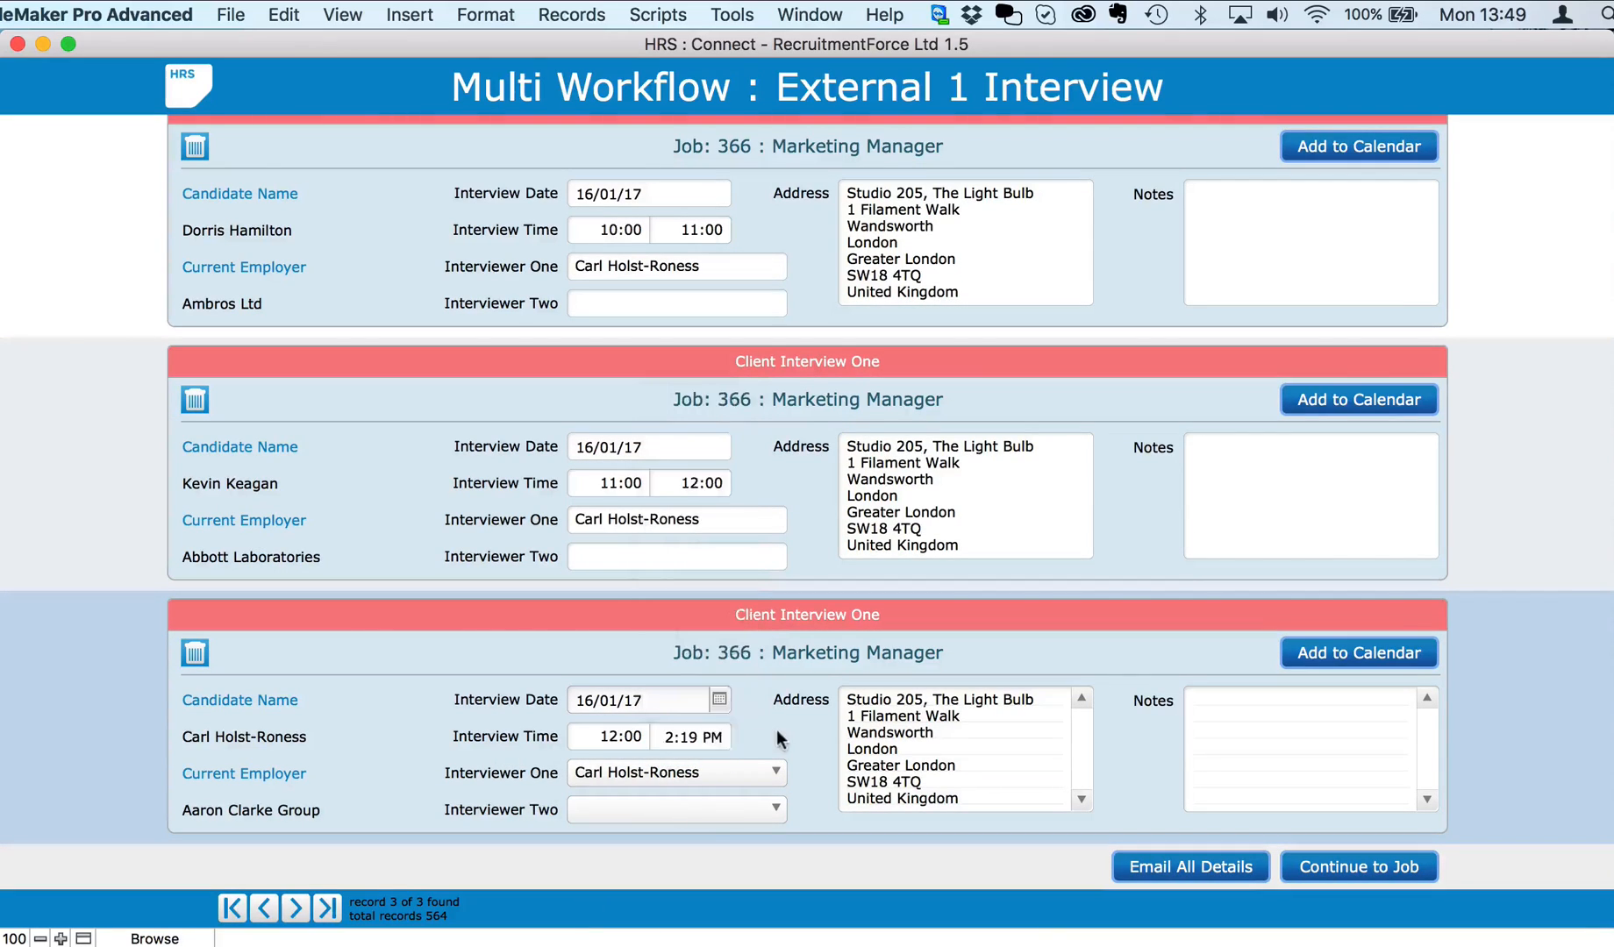
click(720, 744)
click(690, 683)
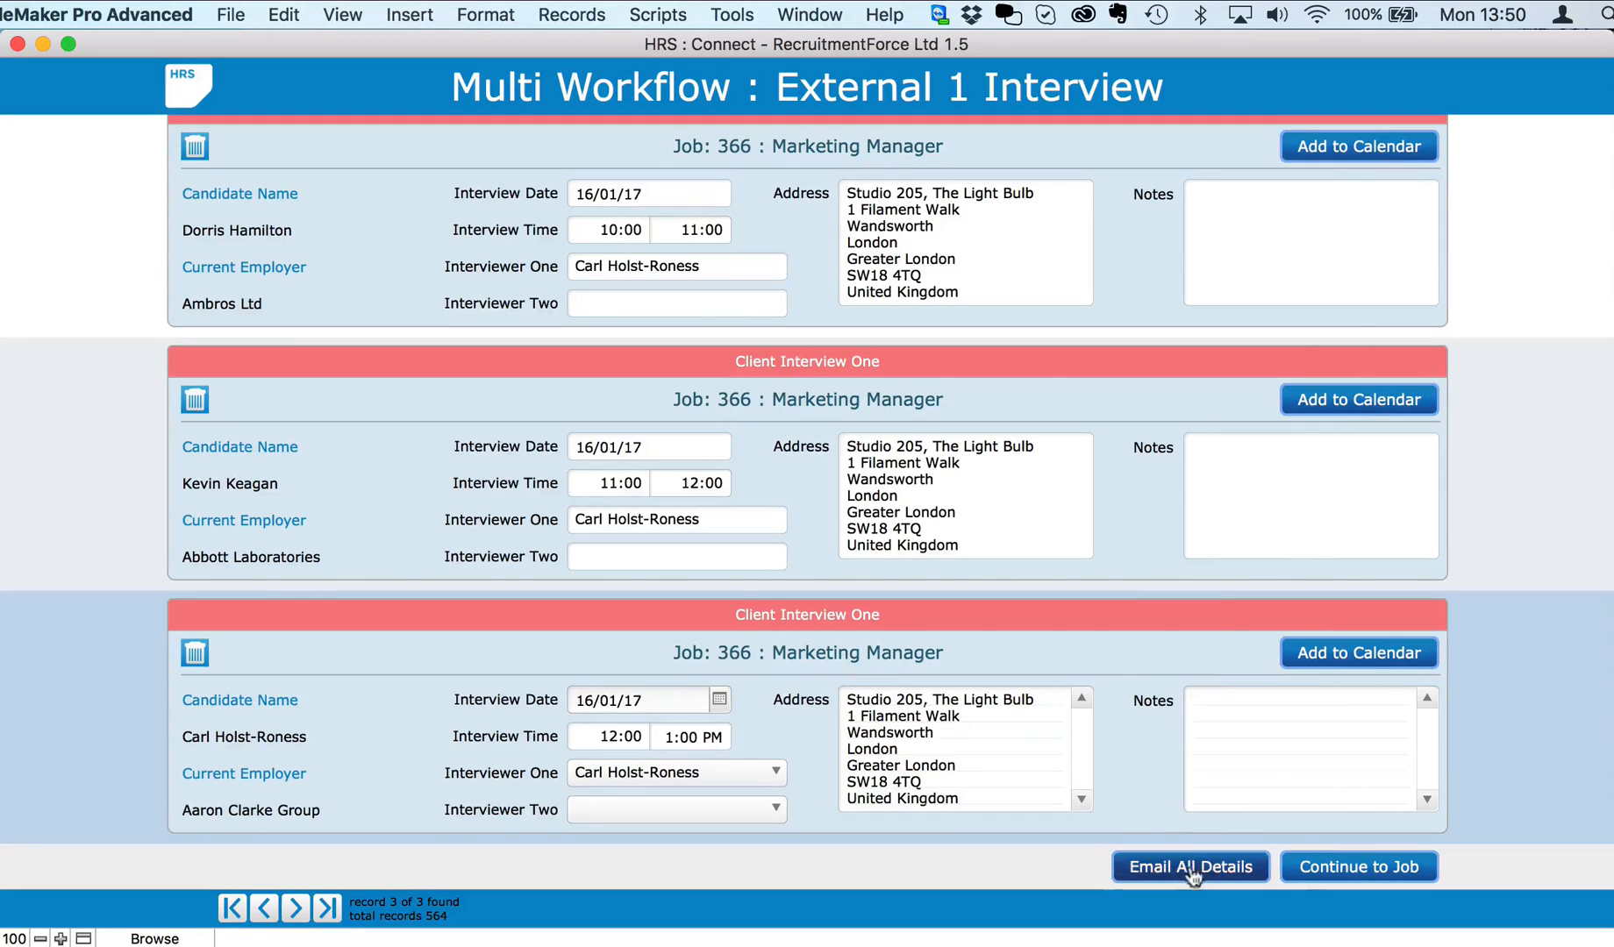
scroll(1333, 873, up, 1)
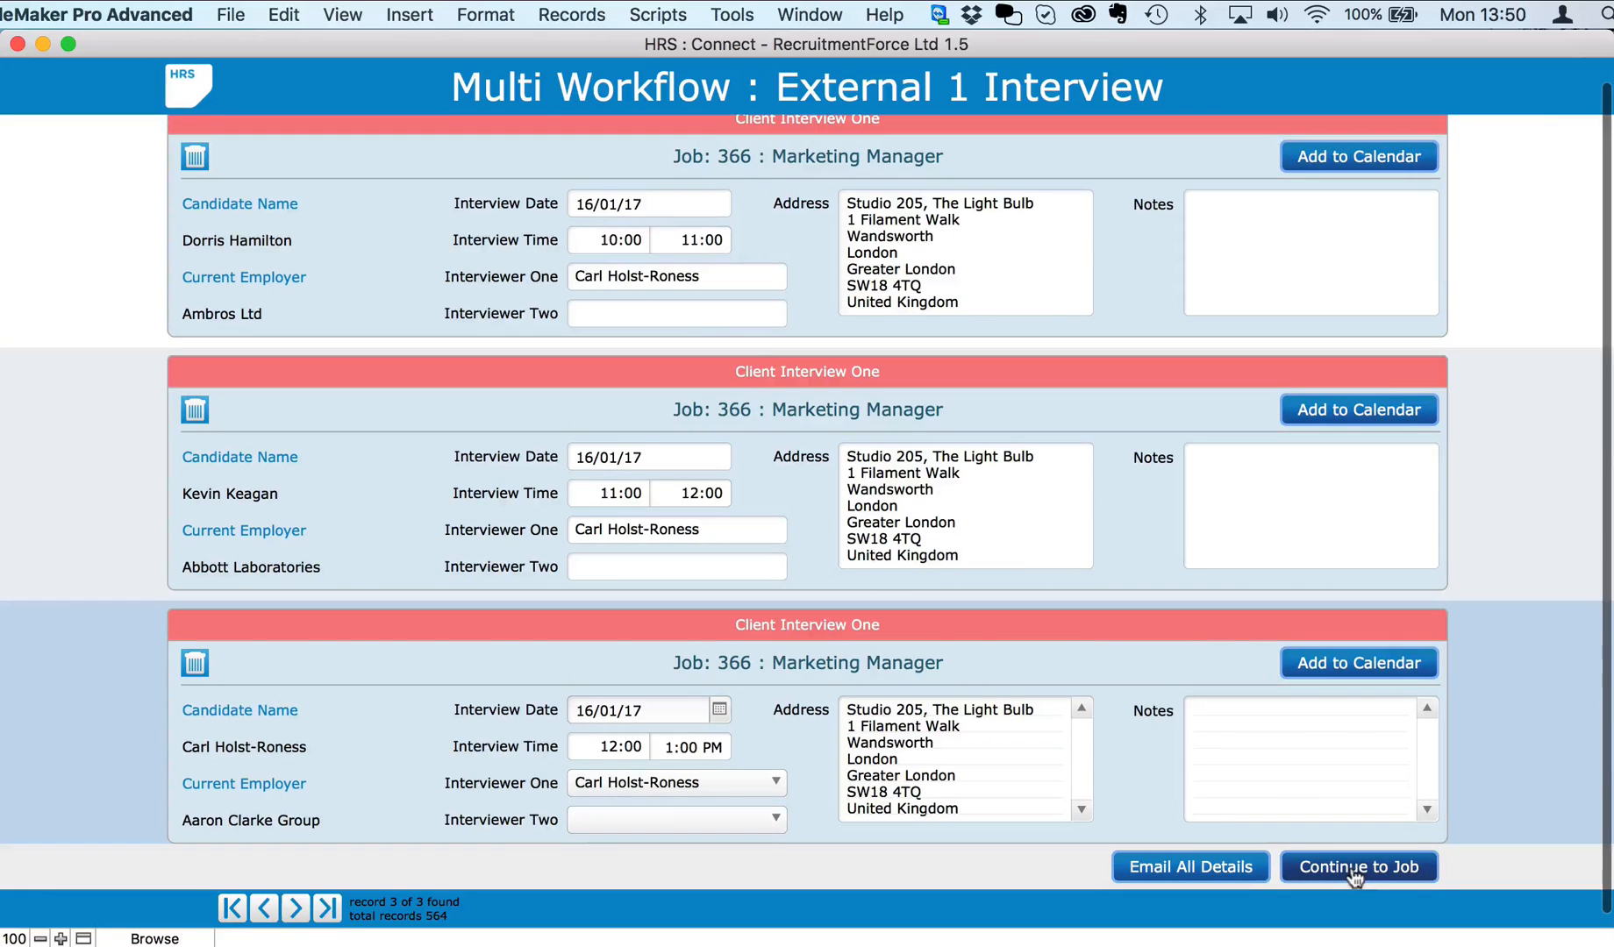
Step: Place the booked candidate in Marketing Manager with job history, job closed, and salary-based billing
click(1355, 868)
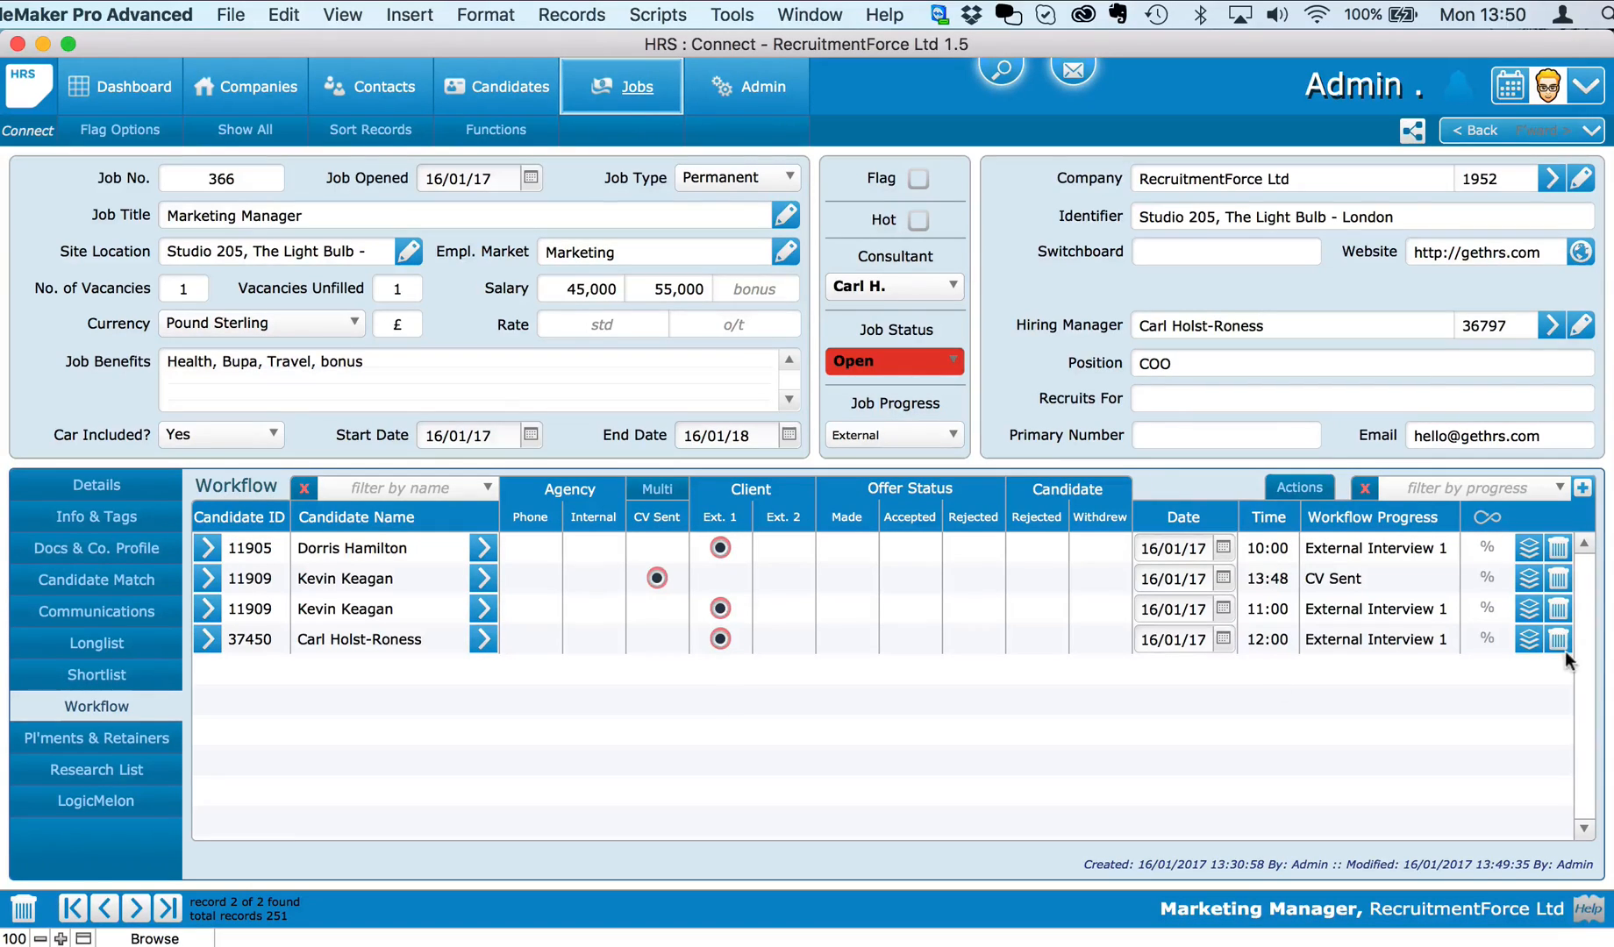
click(1527, 607)
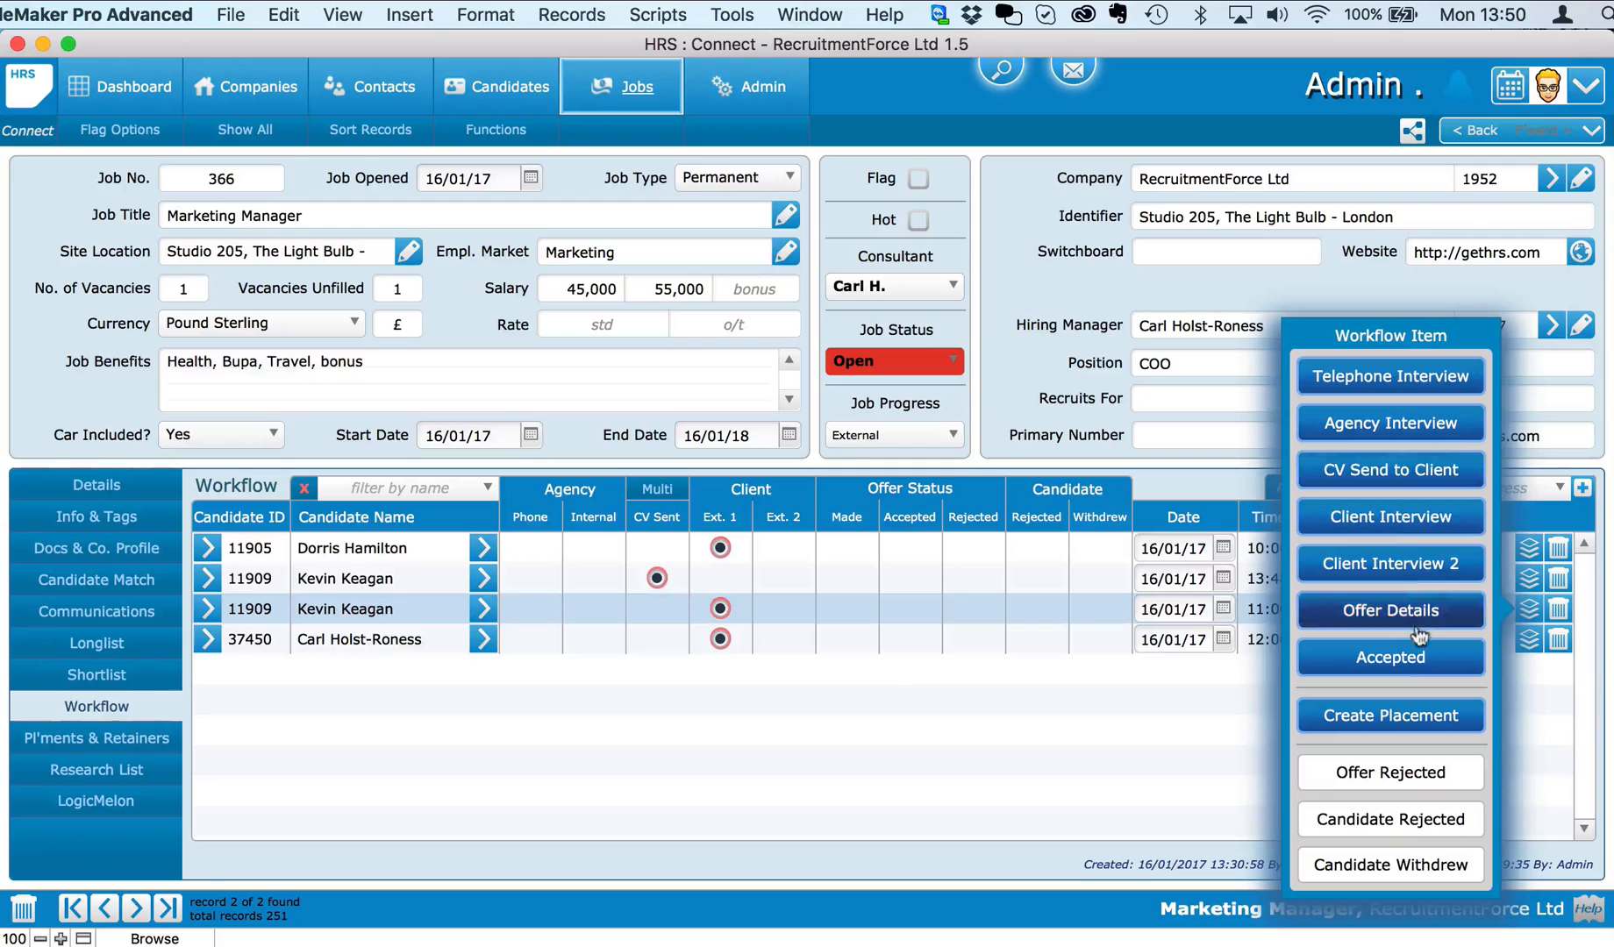
click(1373, 729)
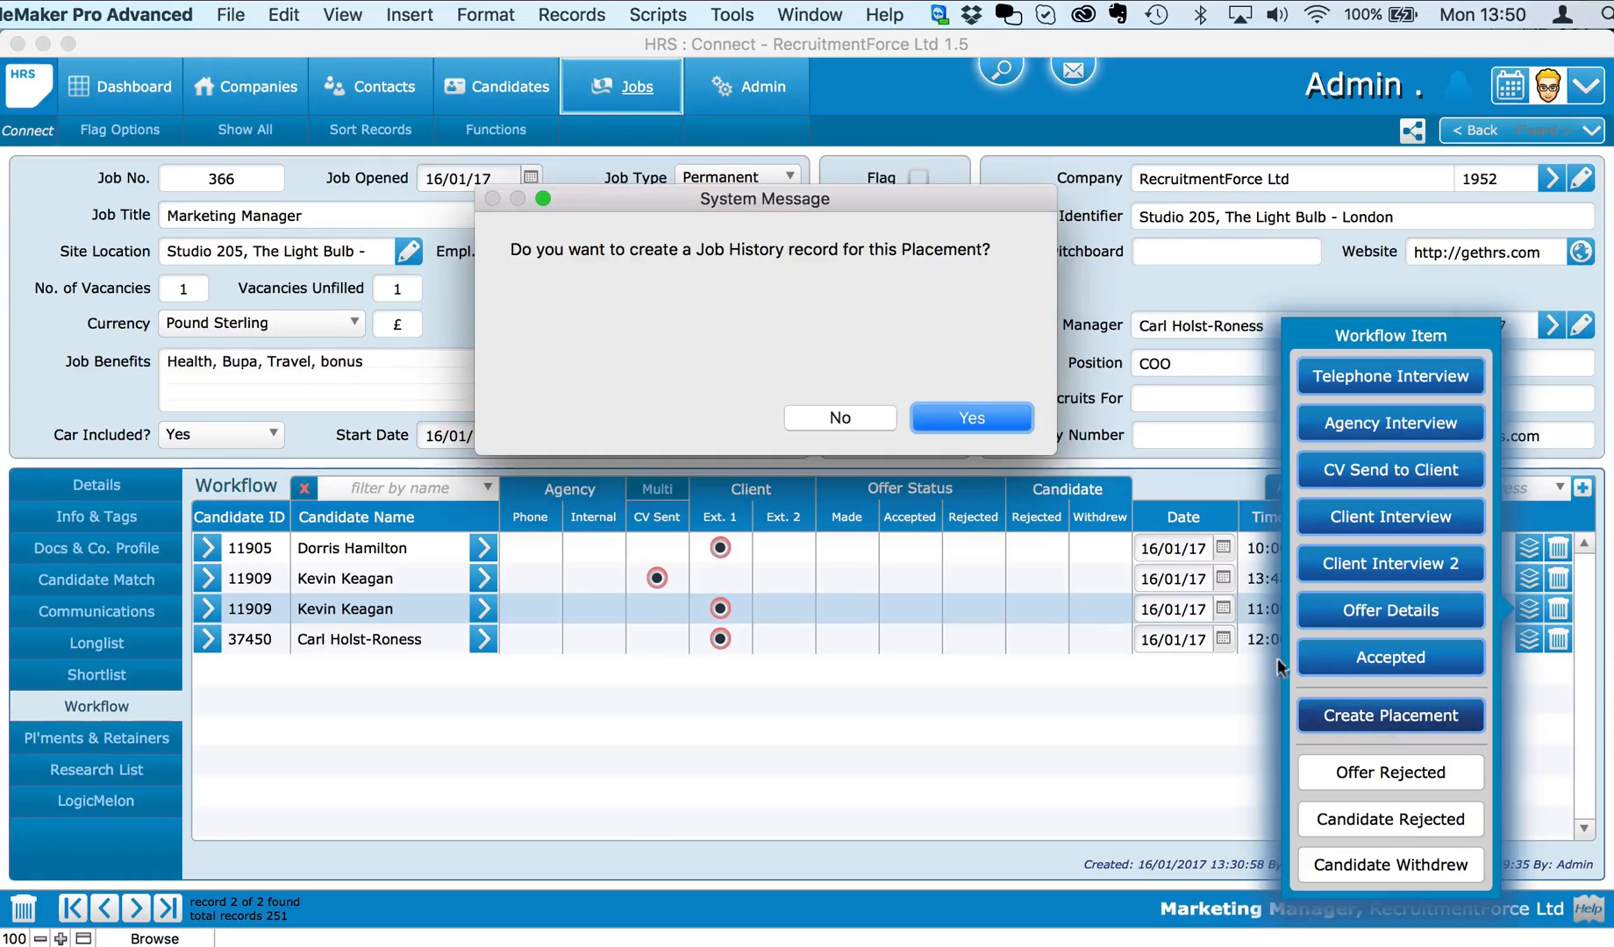
click(967, 416)
click(968, 414)
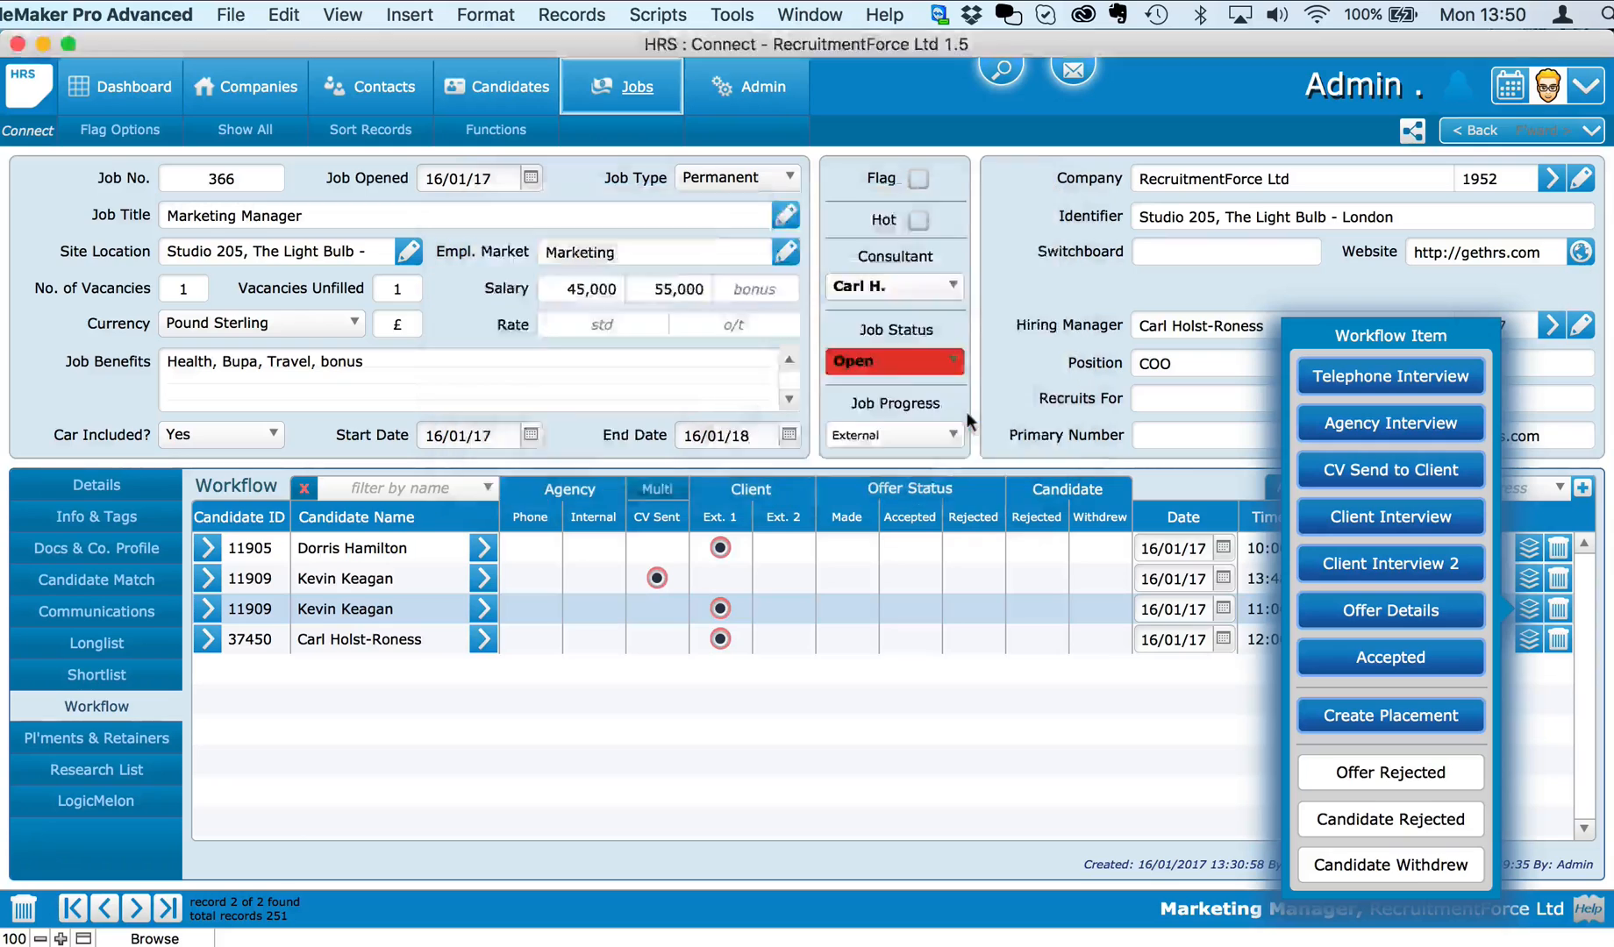
click(963, 419)
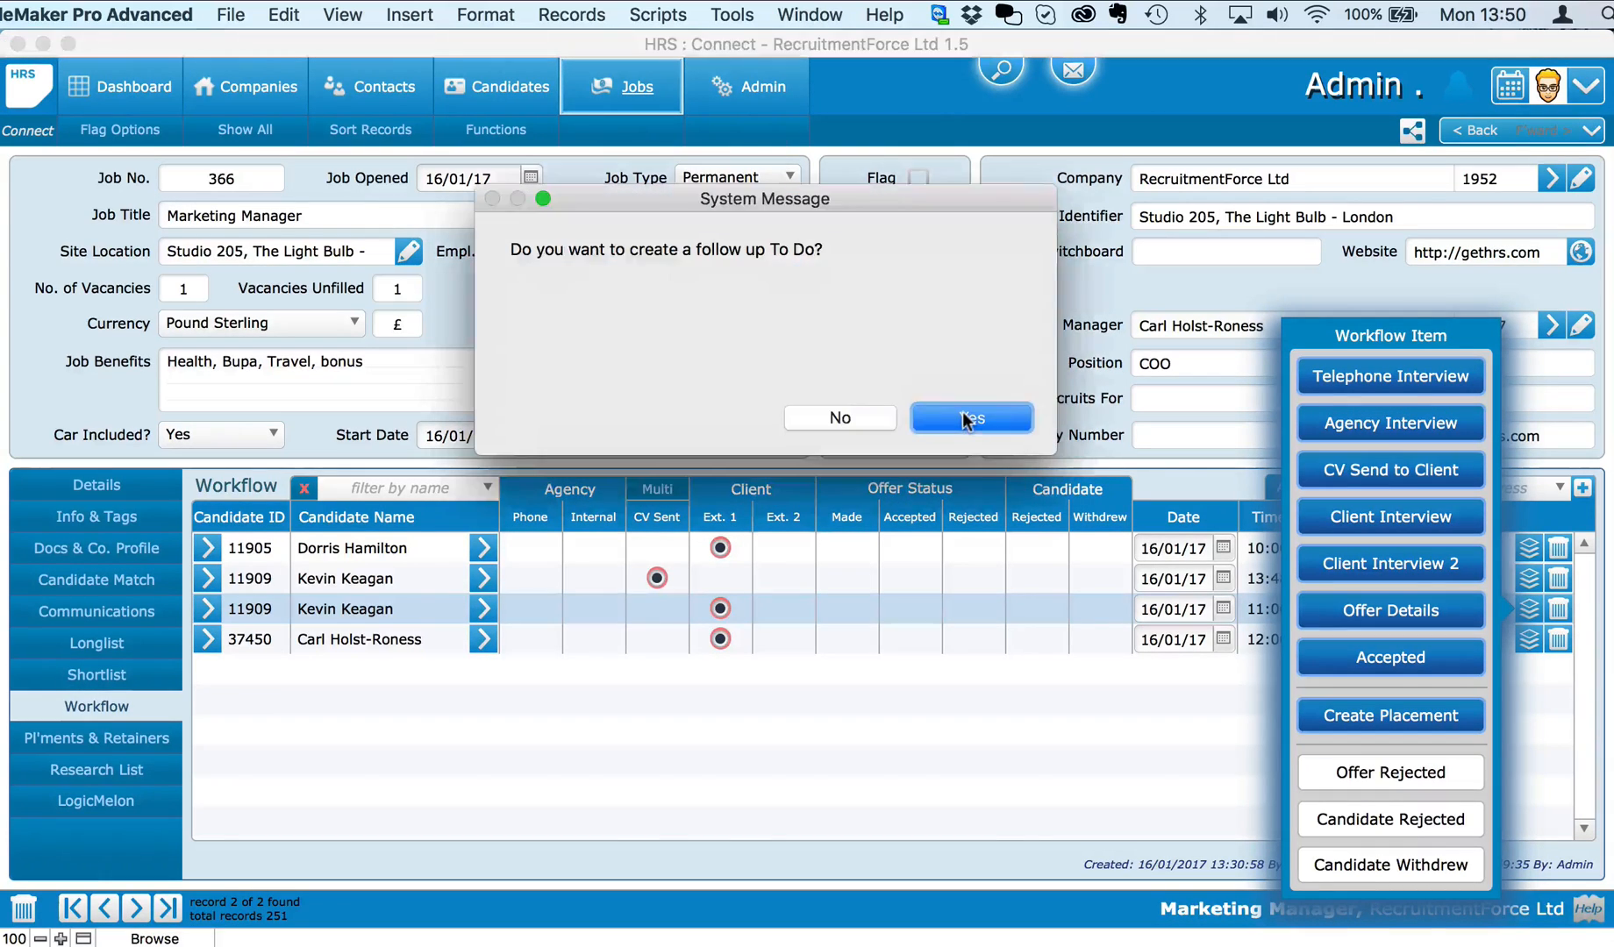
Step: Add a follow-up to-do for the placement due 17/01/2017
click(944, 410)
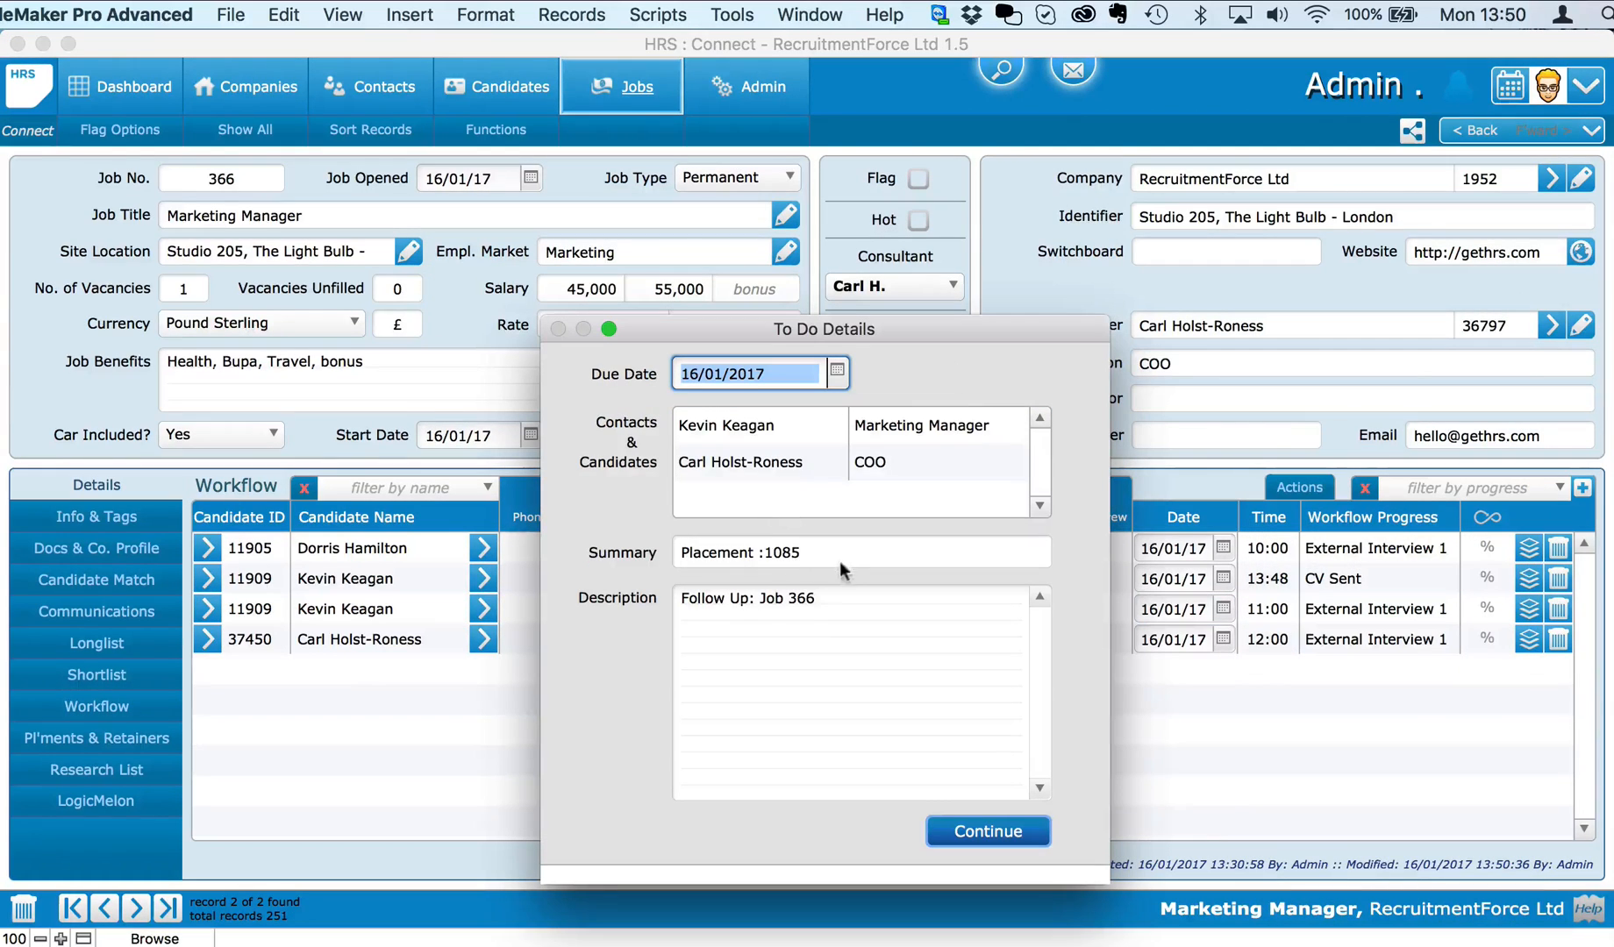
click(835, 372)
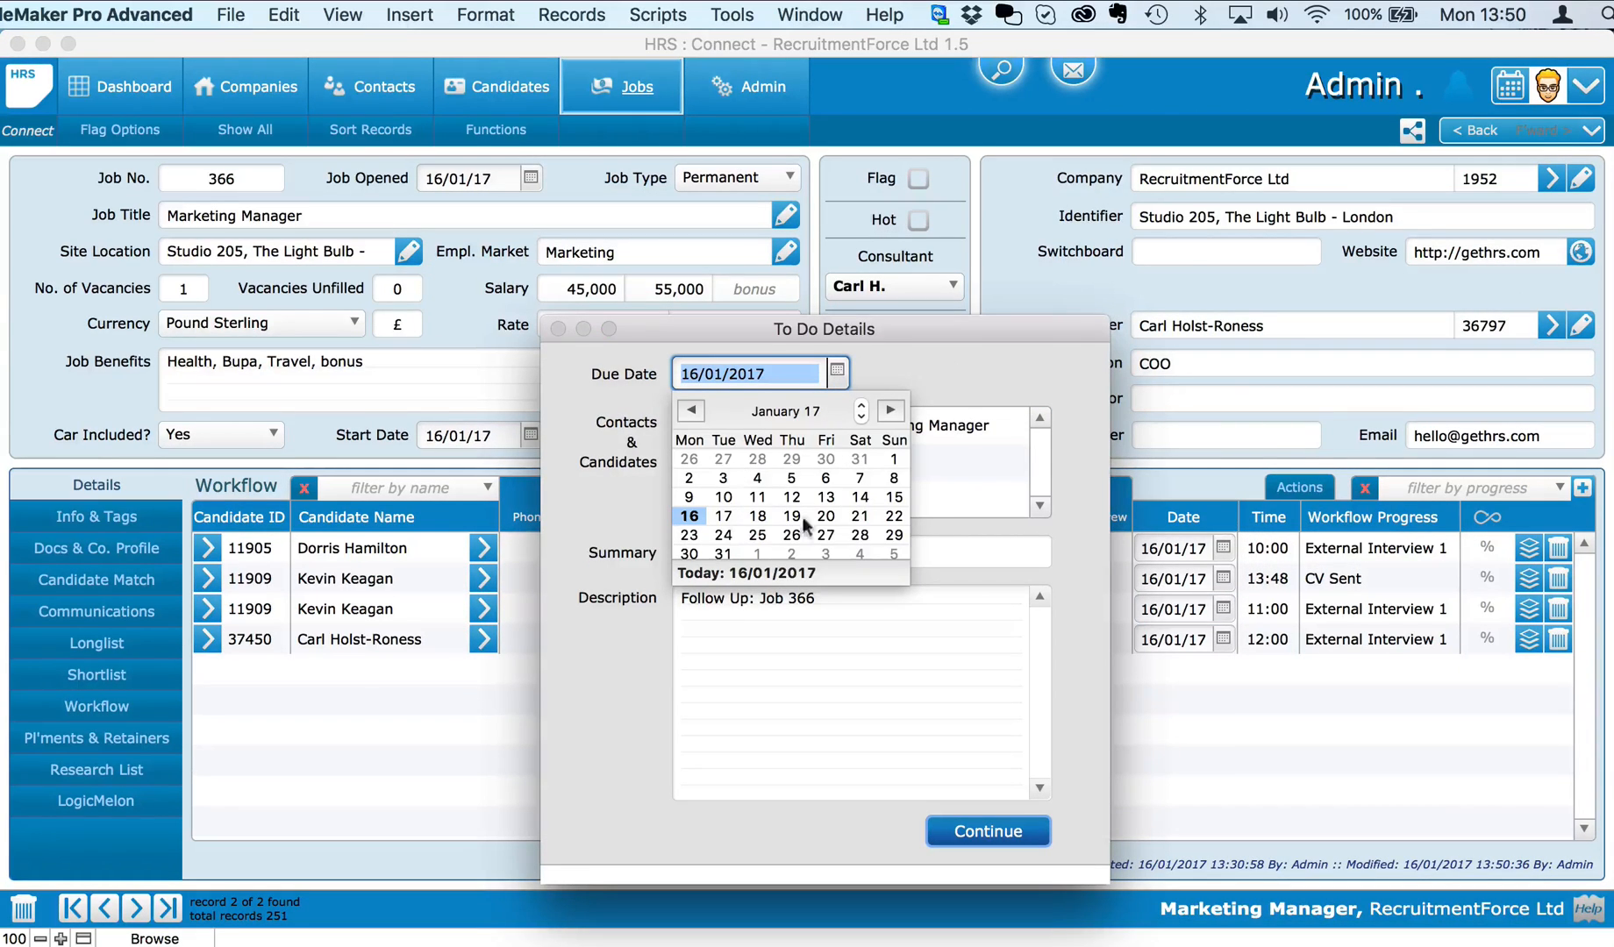
click(723, 517)
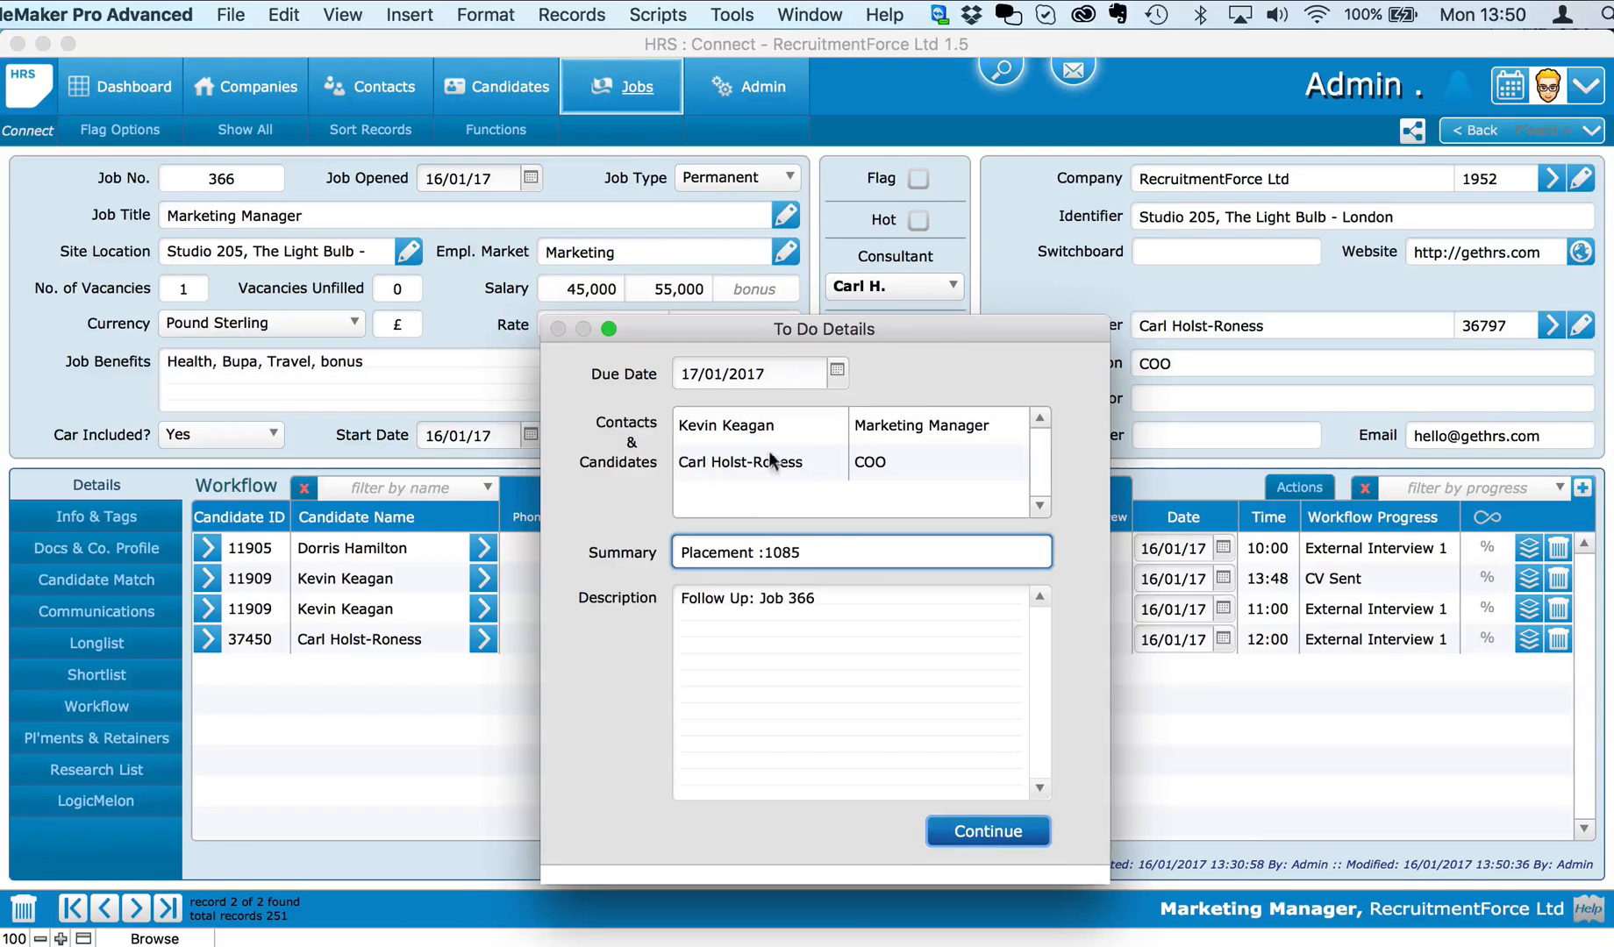
click(983, 821)
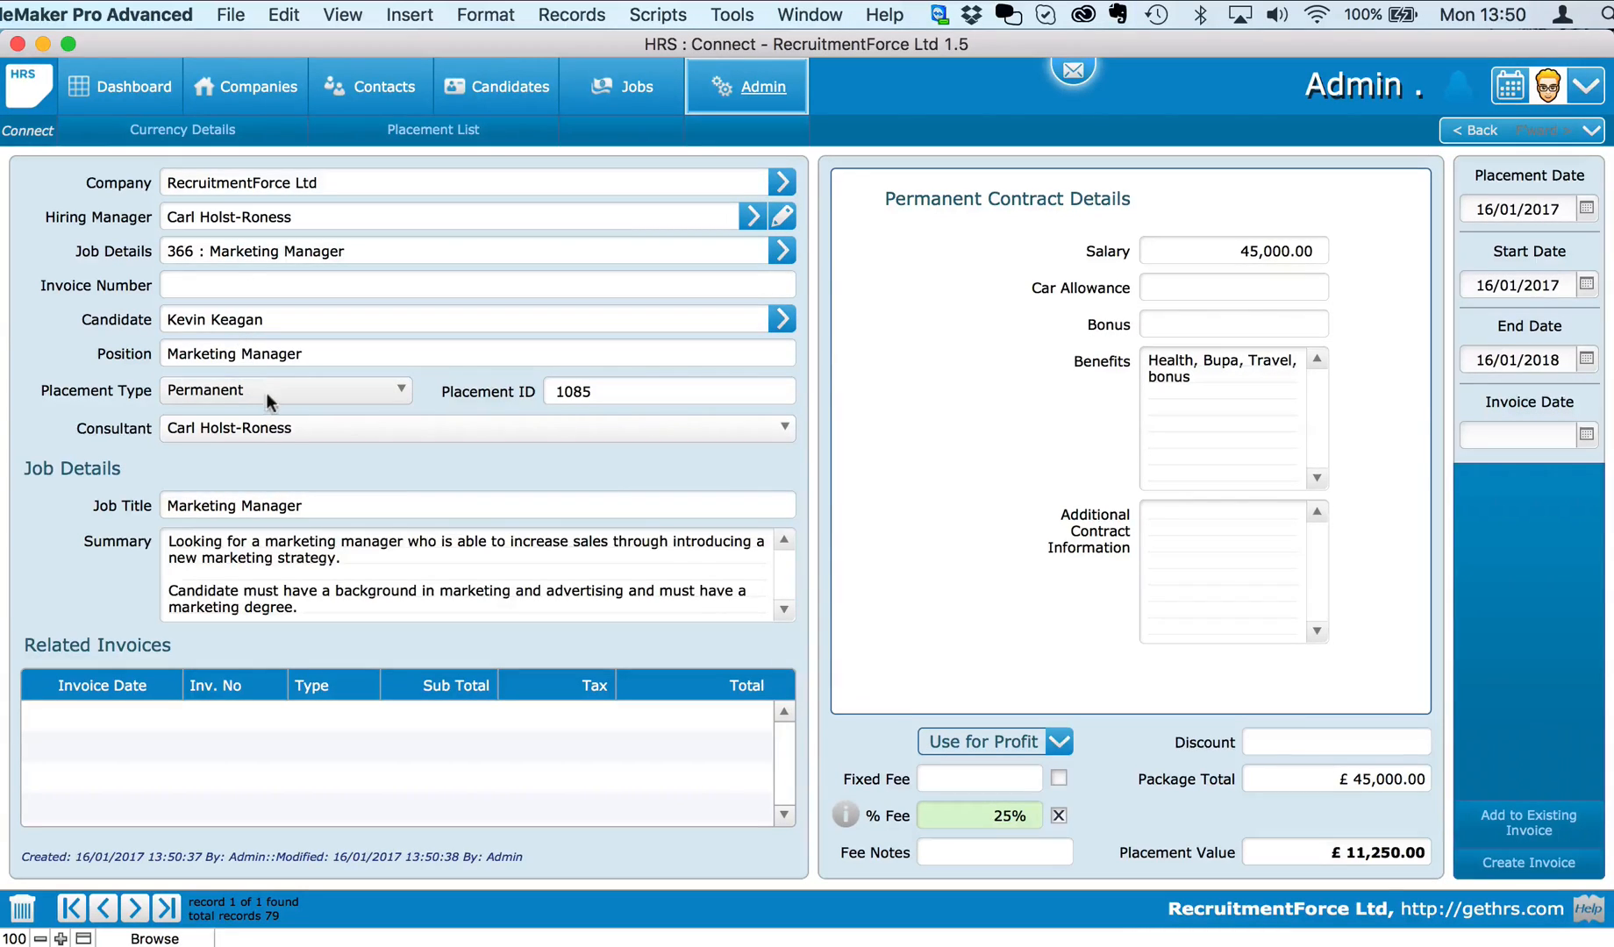
Step: Keep placement 1085's consultant unchanged and raise invoice HRS-10072 for £13,500.00
click(291, 428)
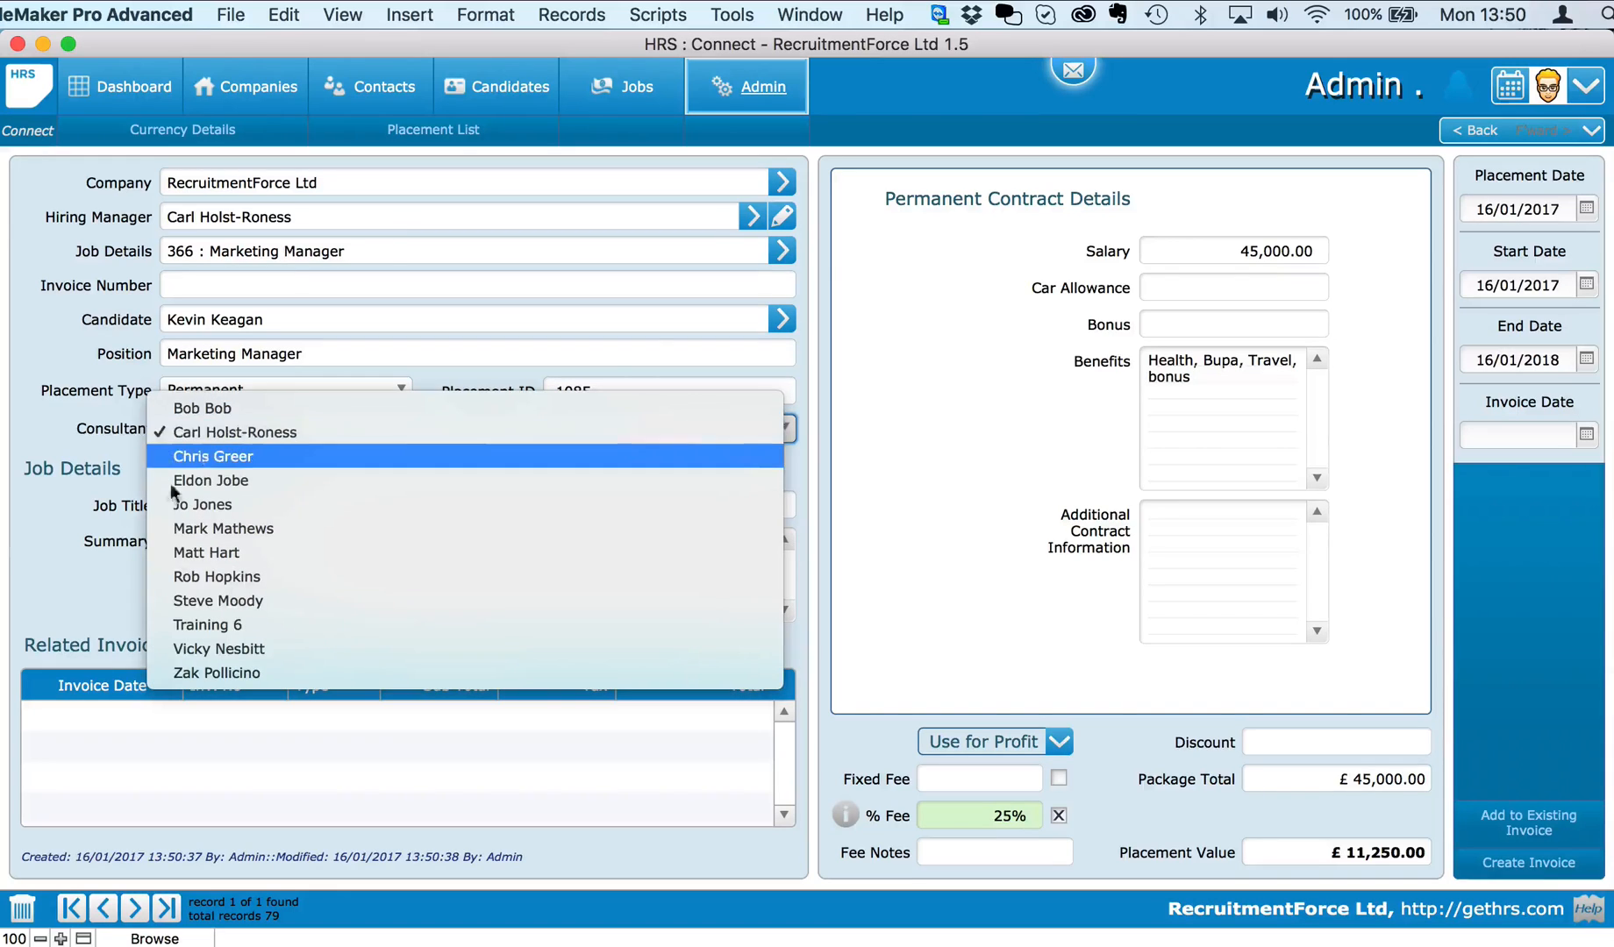
click(110, 498)
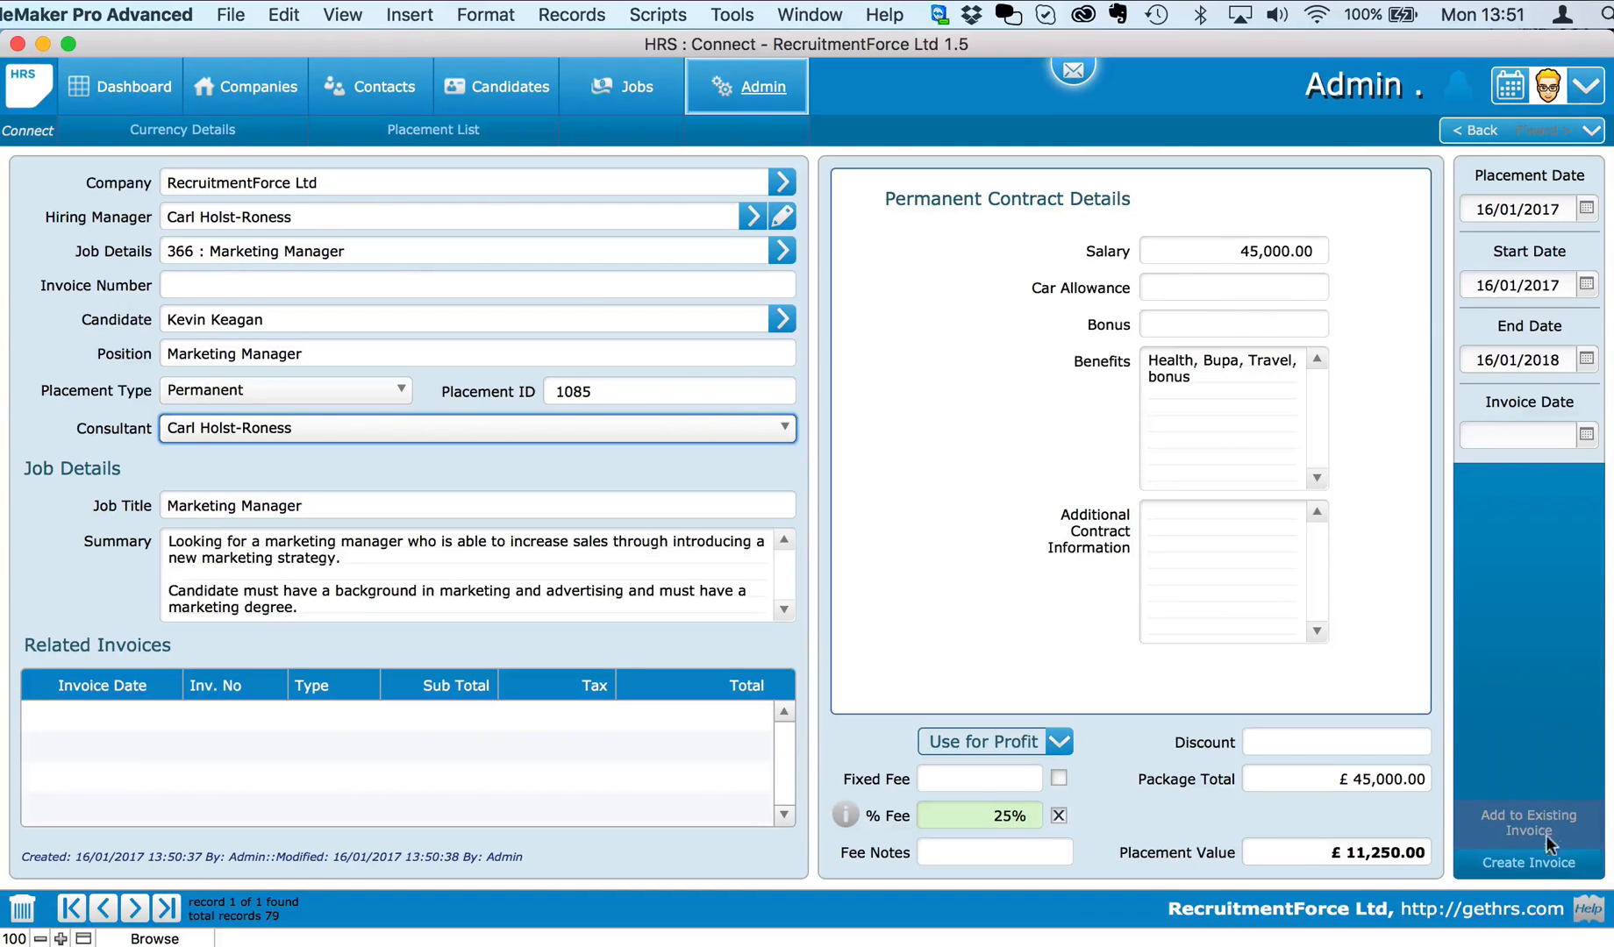
click(1541, 864)
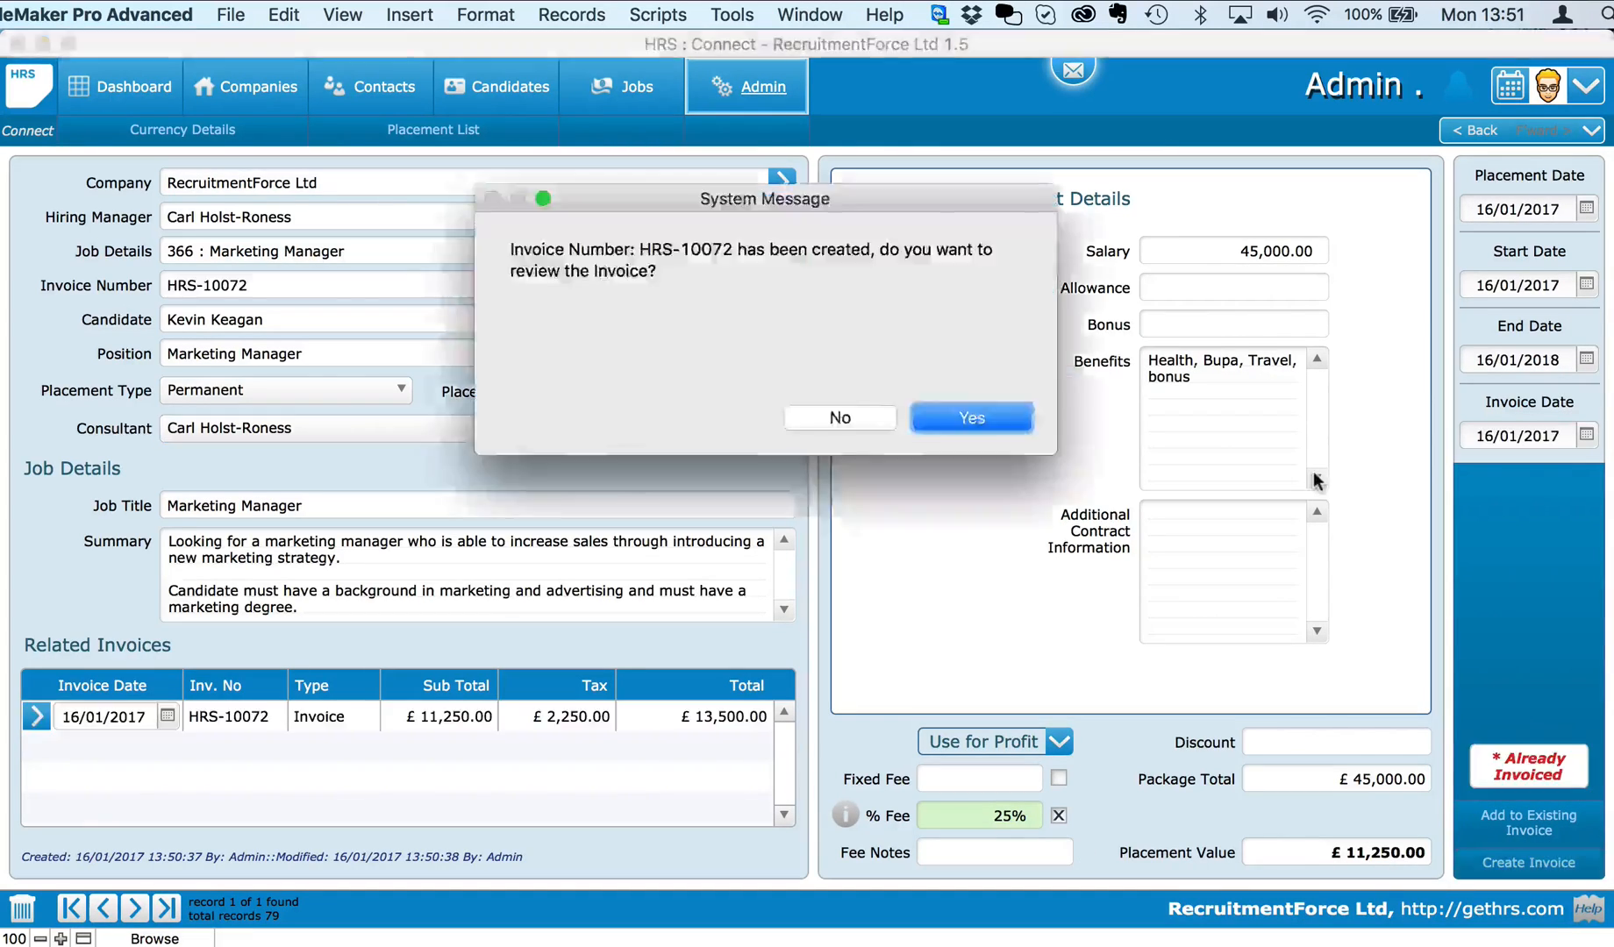
Step: Open invoice HRS-10072 and set its invoice details to print on letterhead
click(970, 420)
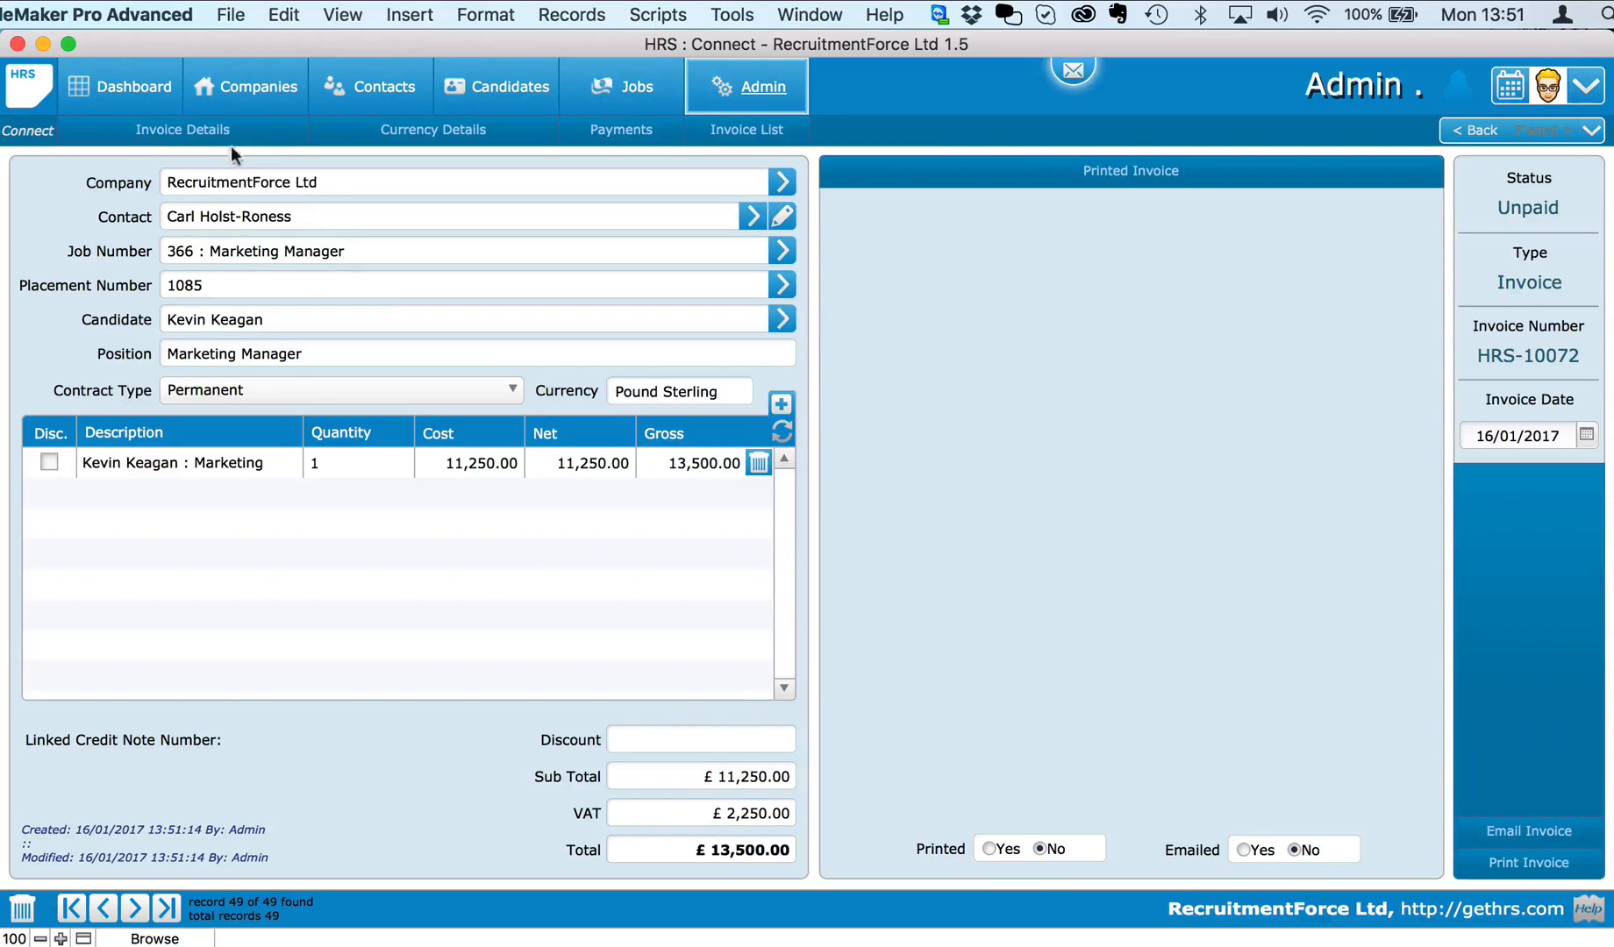
click(198, 129)
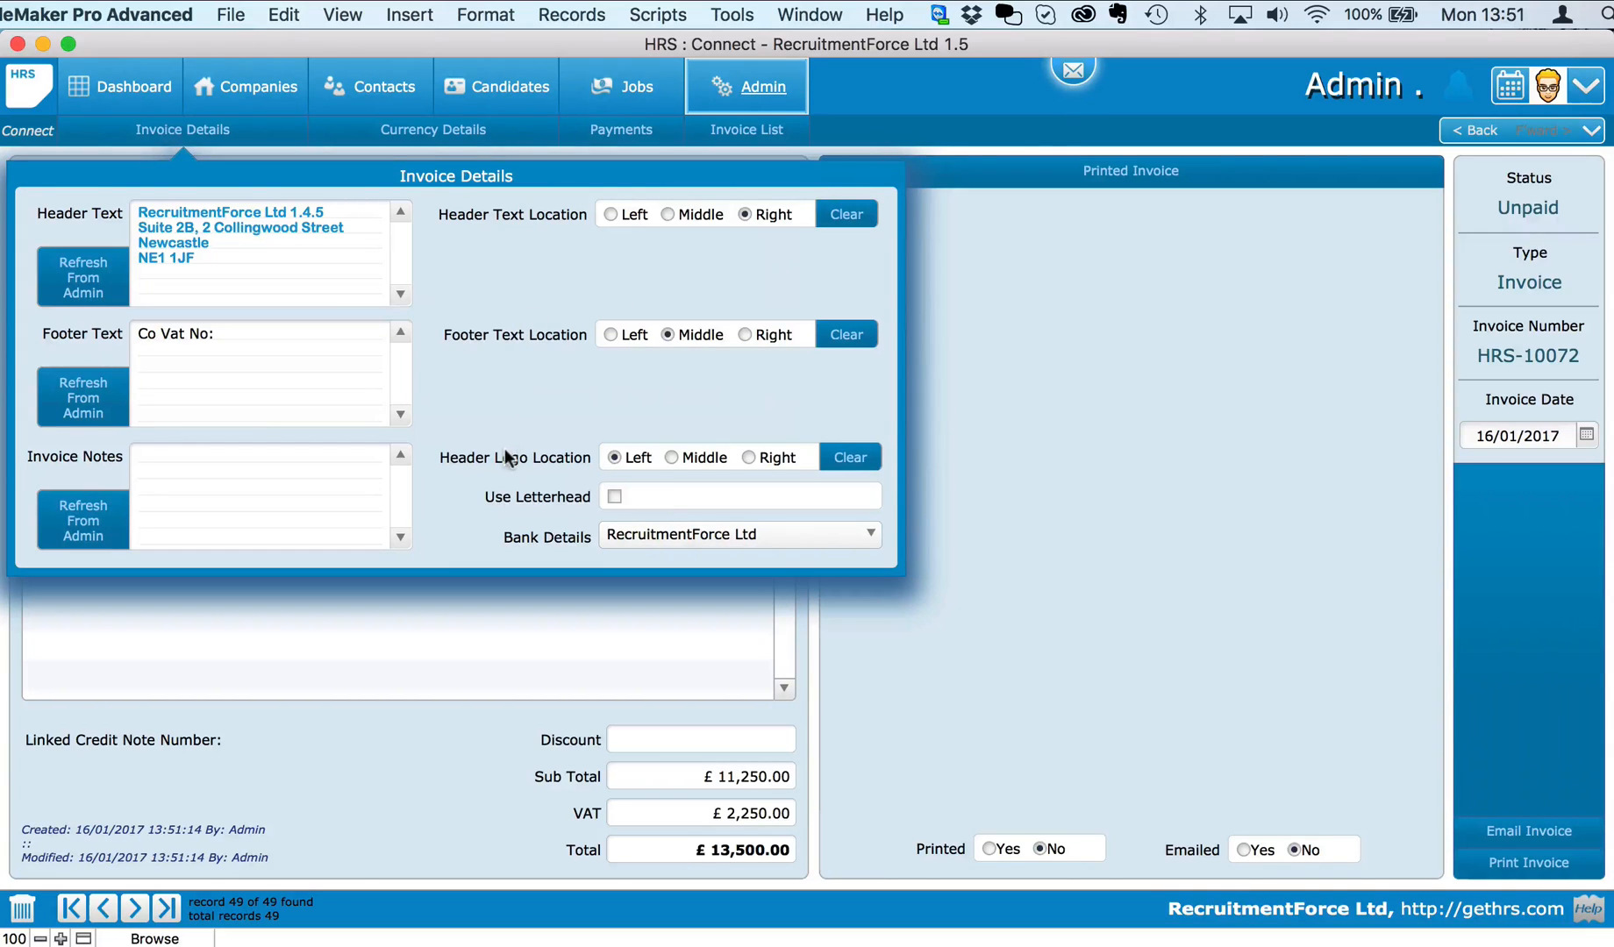
click(614, 496)
click(795, 711)
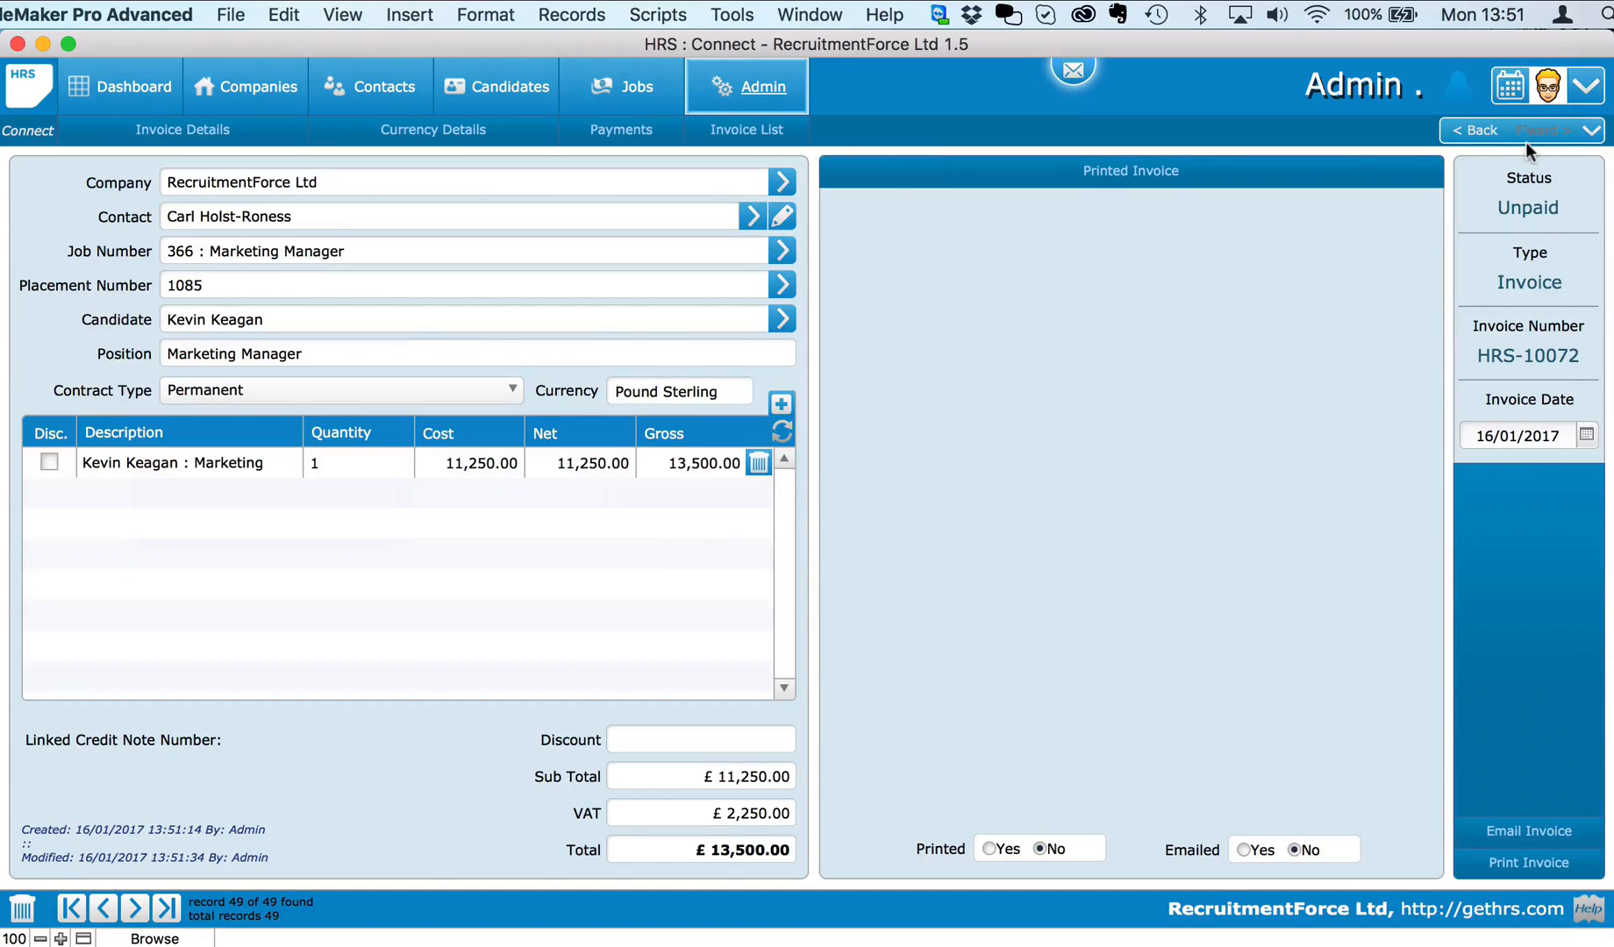
Step: Return to closed job 366 and view placement 1085 with unpaid invoice HRS-10072
click(1590, 130)
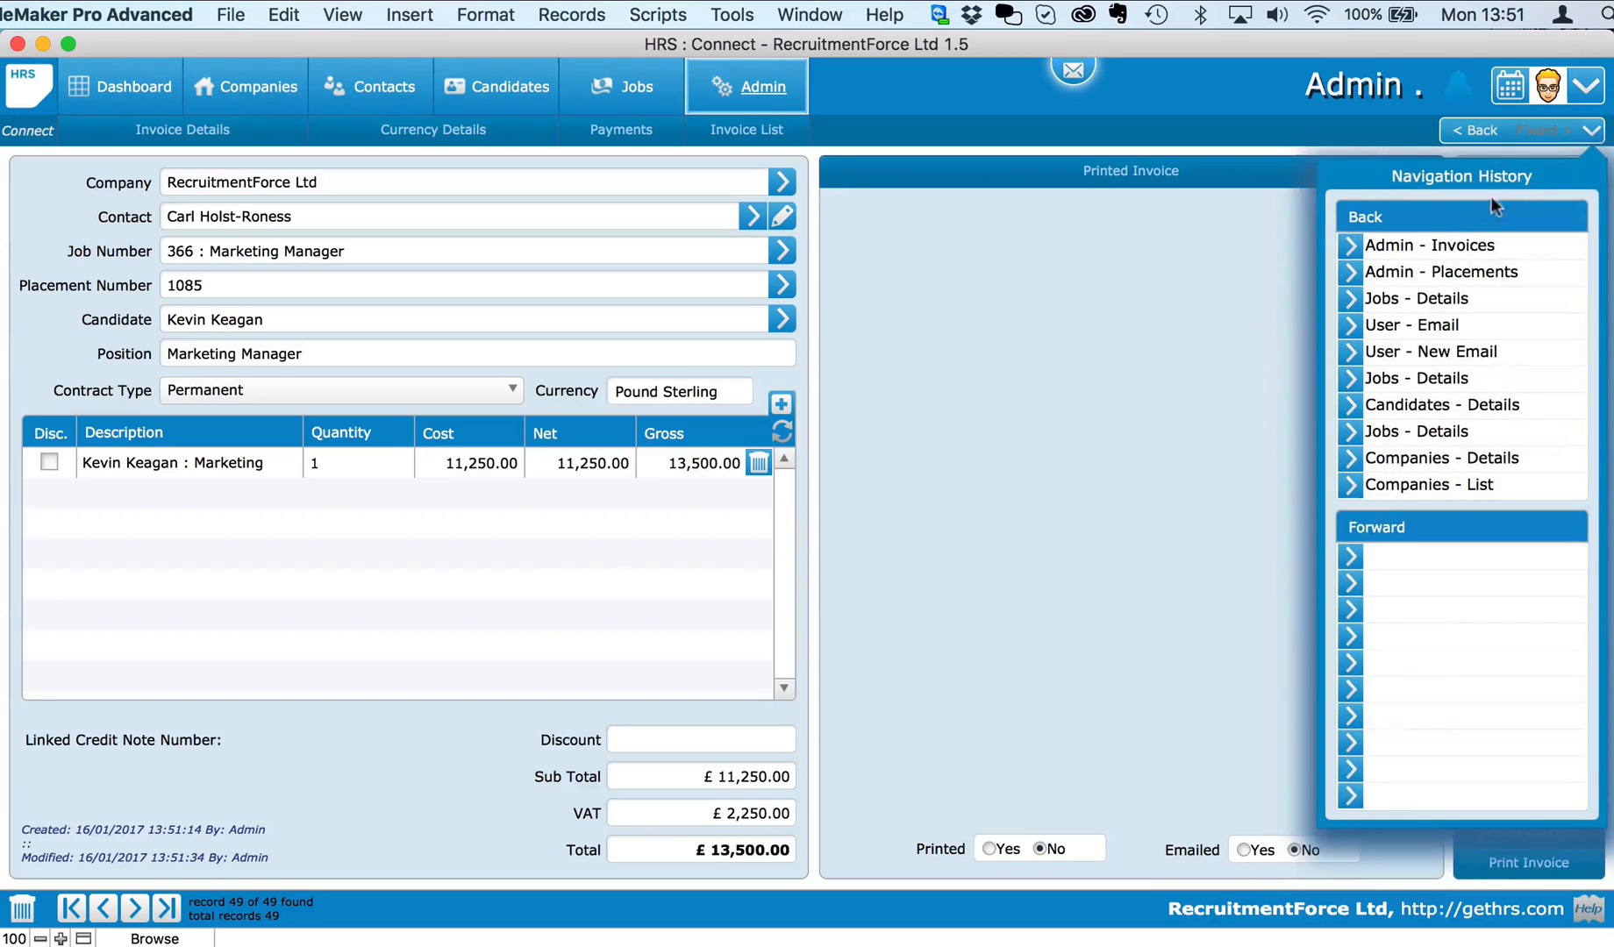
click(1350, 298)
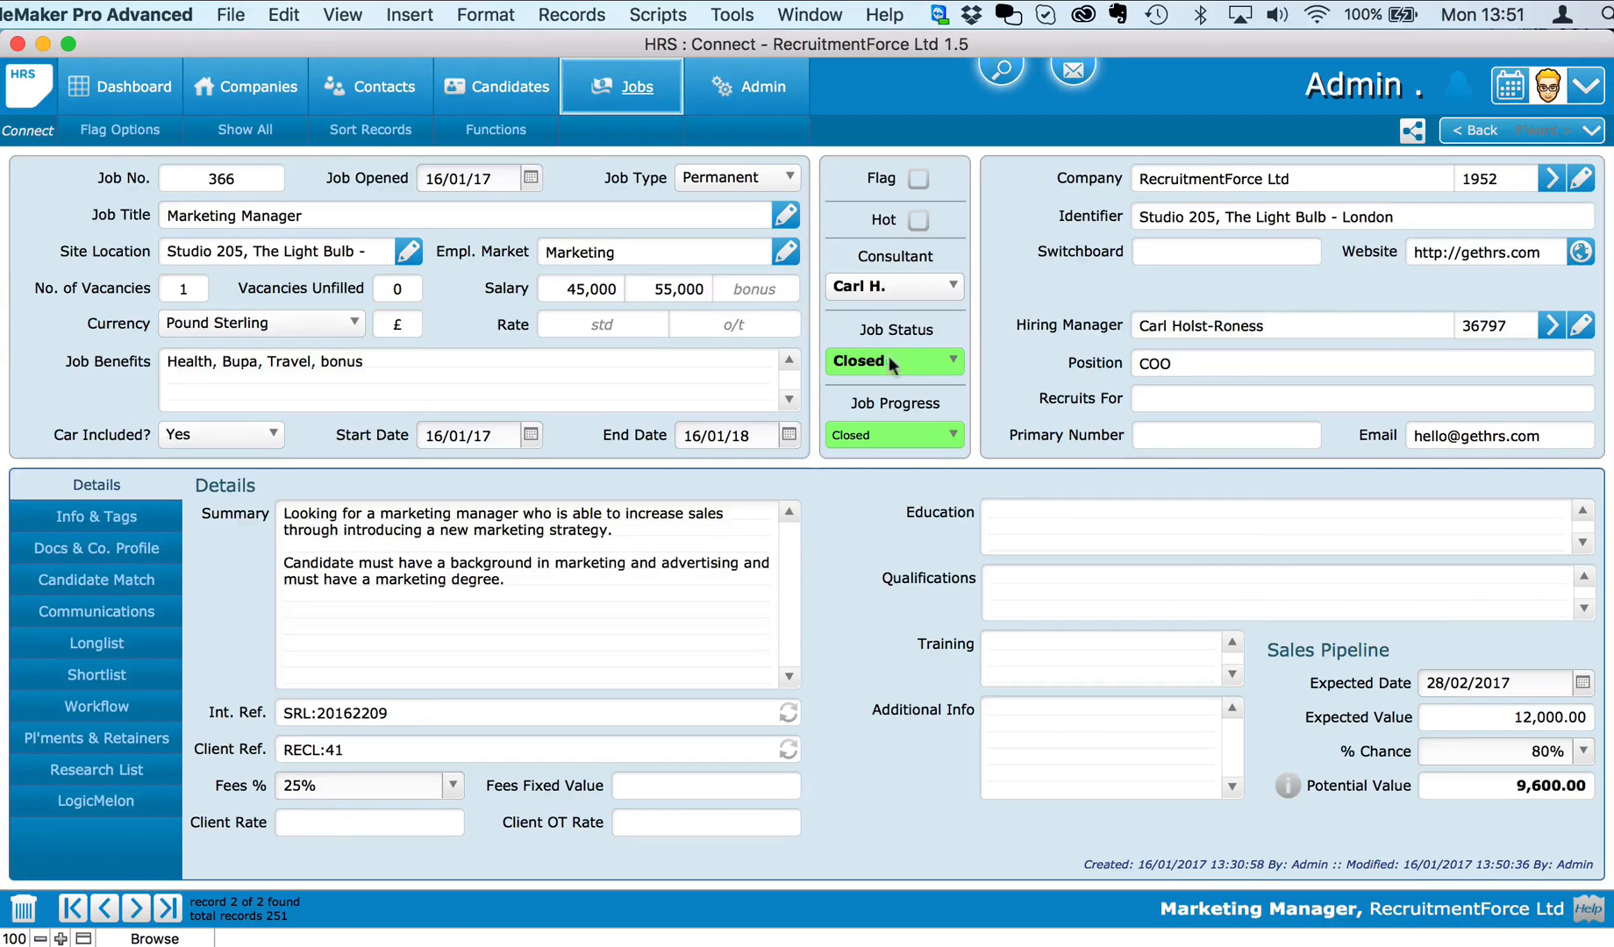
click(100, 707)
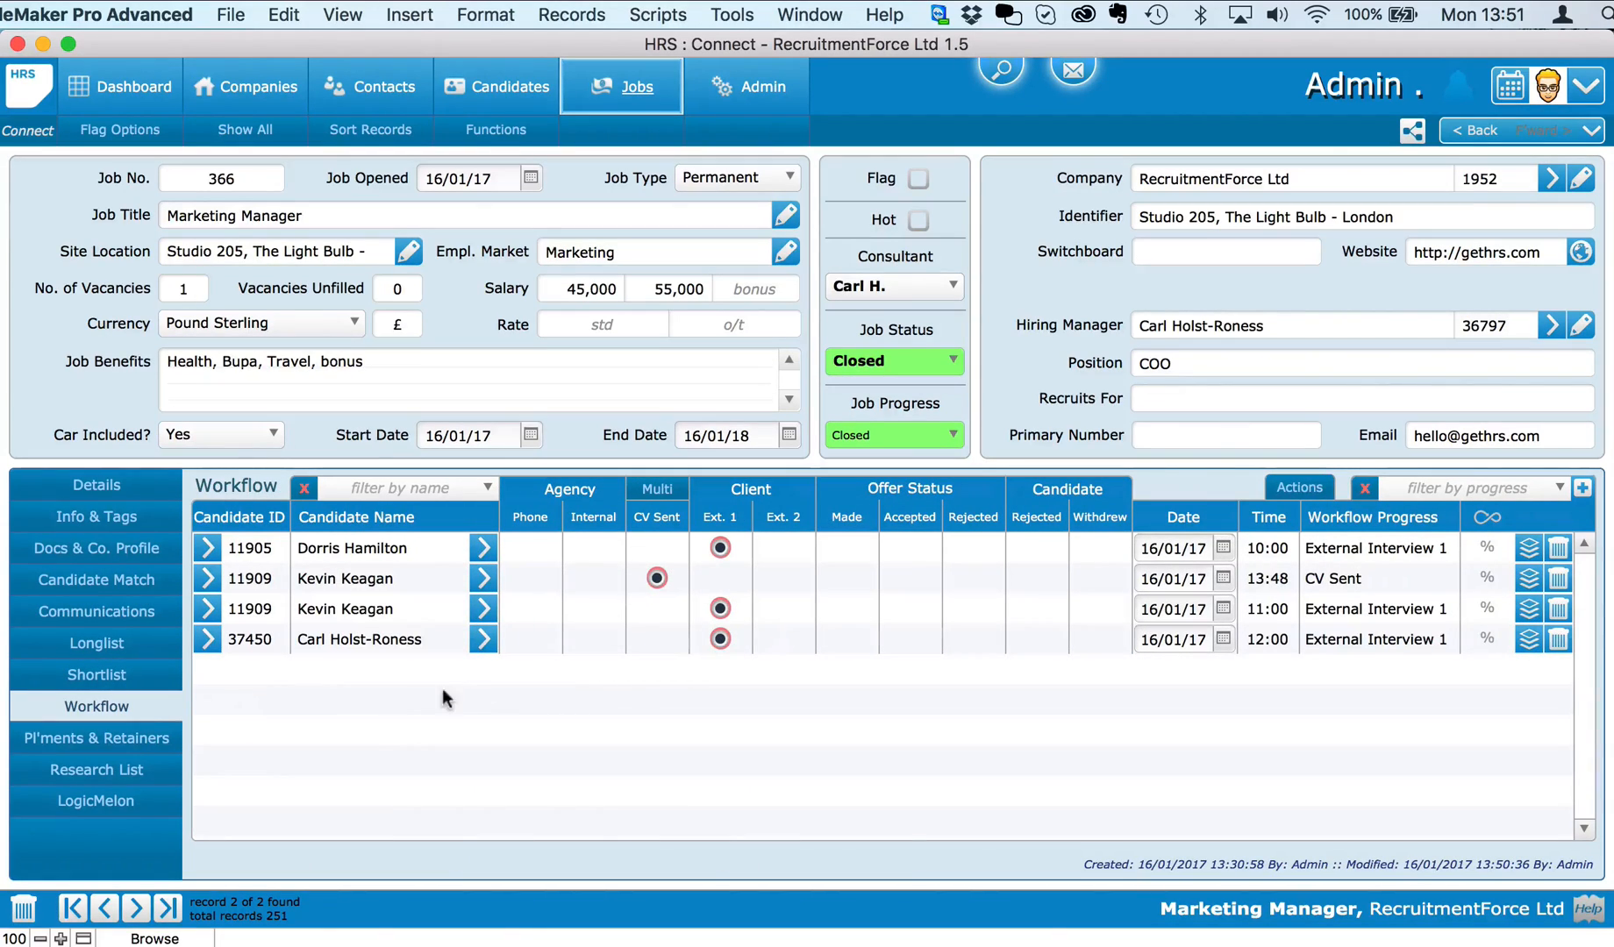
click(97, 738)
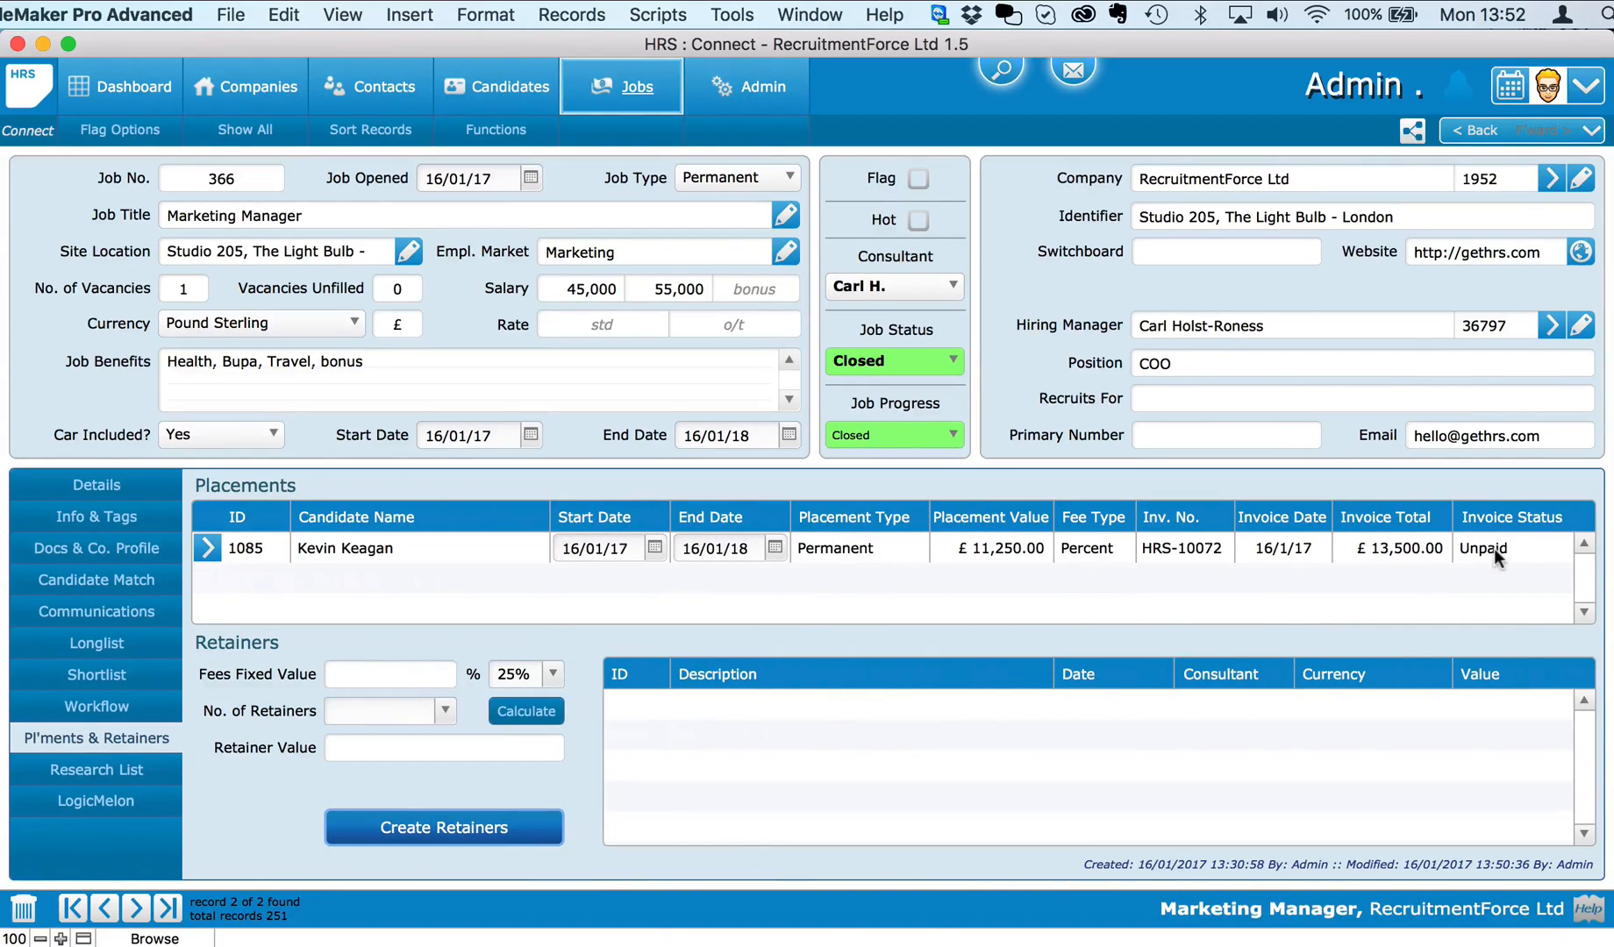
click(746, 86)
Step: Find invoice HRS-10072 in Back Office, then placement 1085 in the January 2017 placements
click(752, 231)
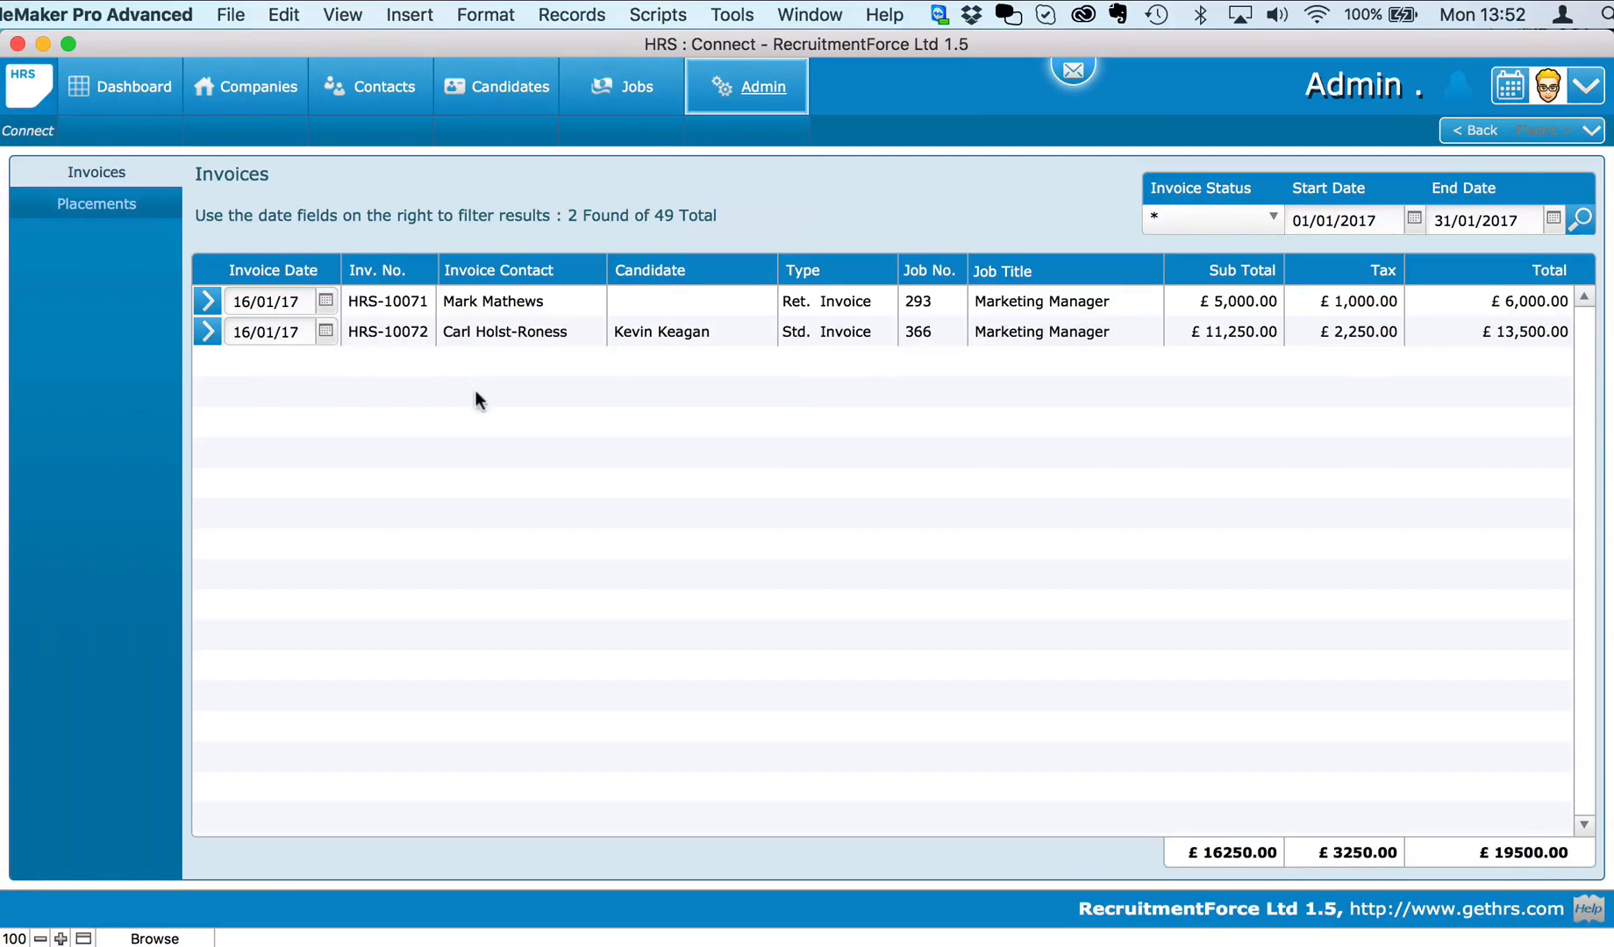
click(675, 331)
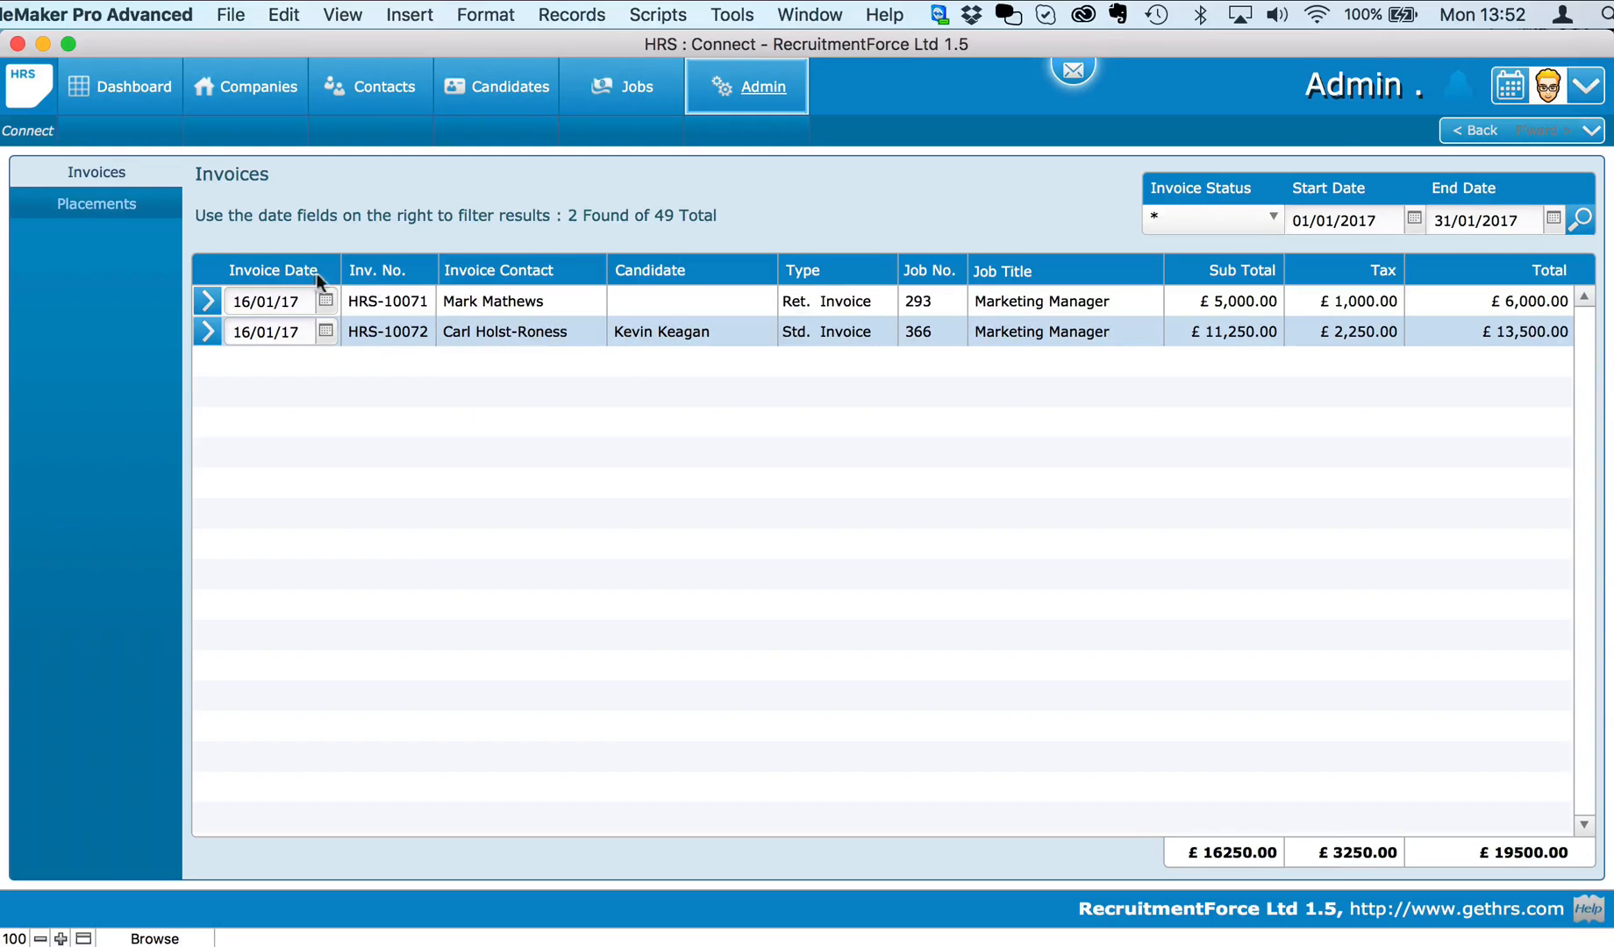
click(139, 209)
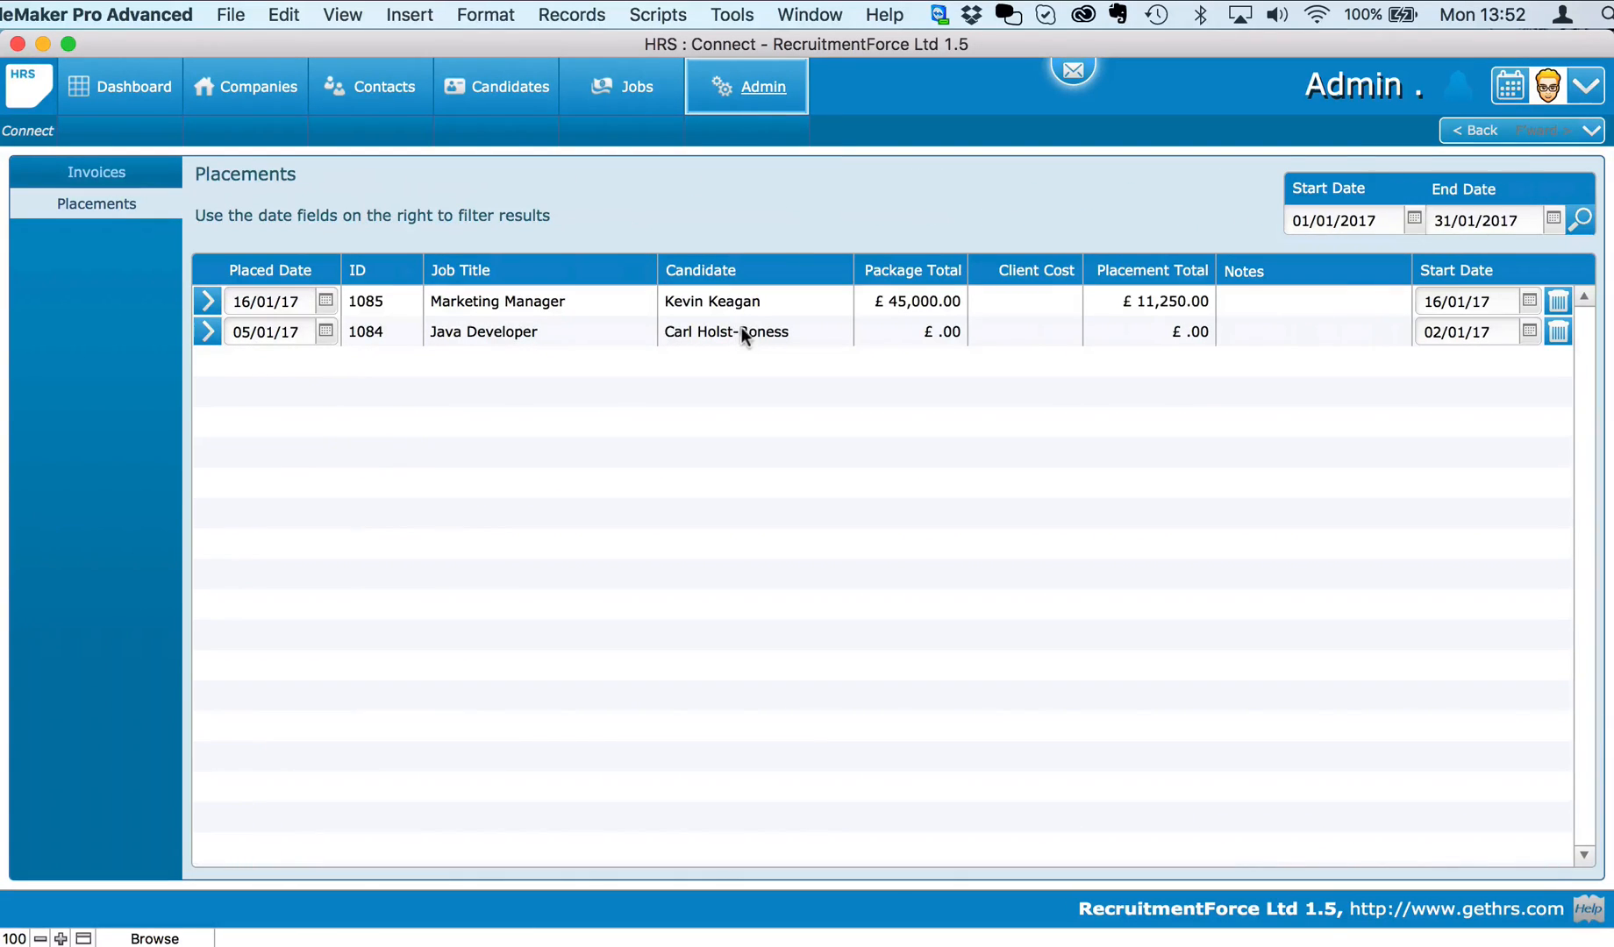
click(737, 301)
Step: Set RecruitmentForce Ltd's open-jobs cutoff to 01/03/2017, showing 12,000.00 expected and 9,600.00 potential
click(631, 94)
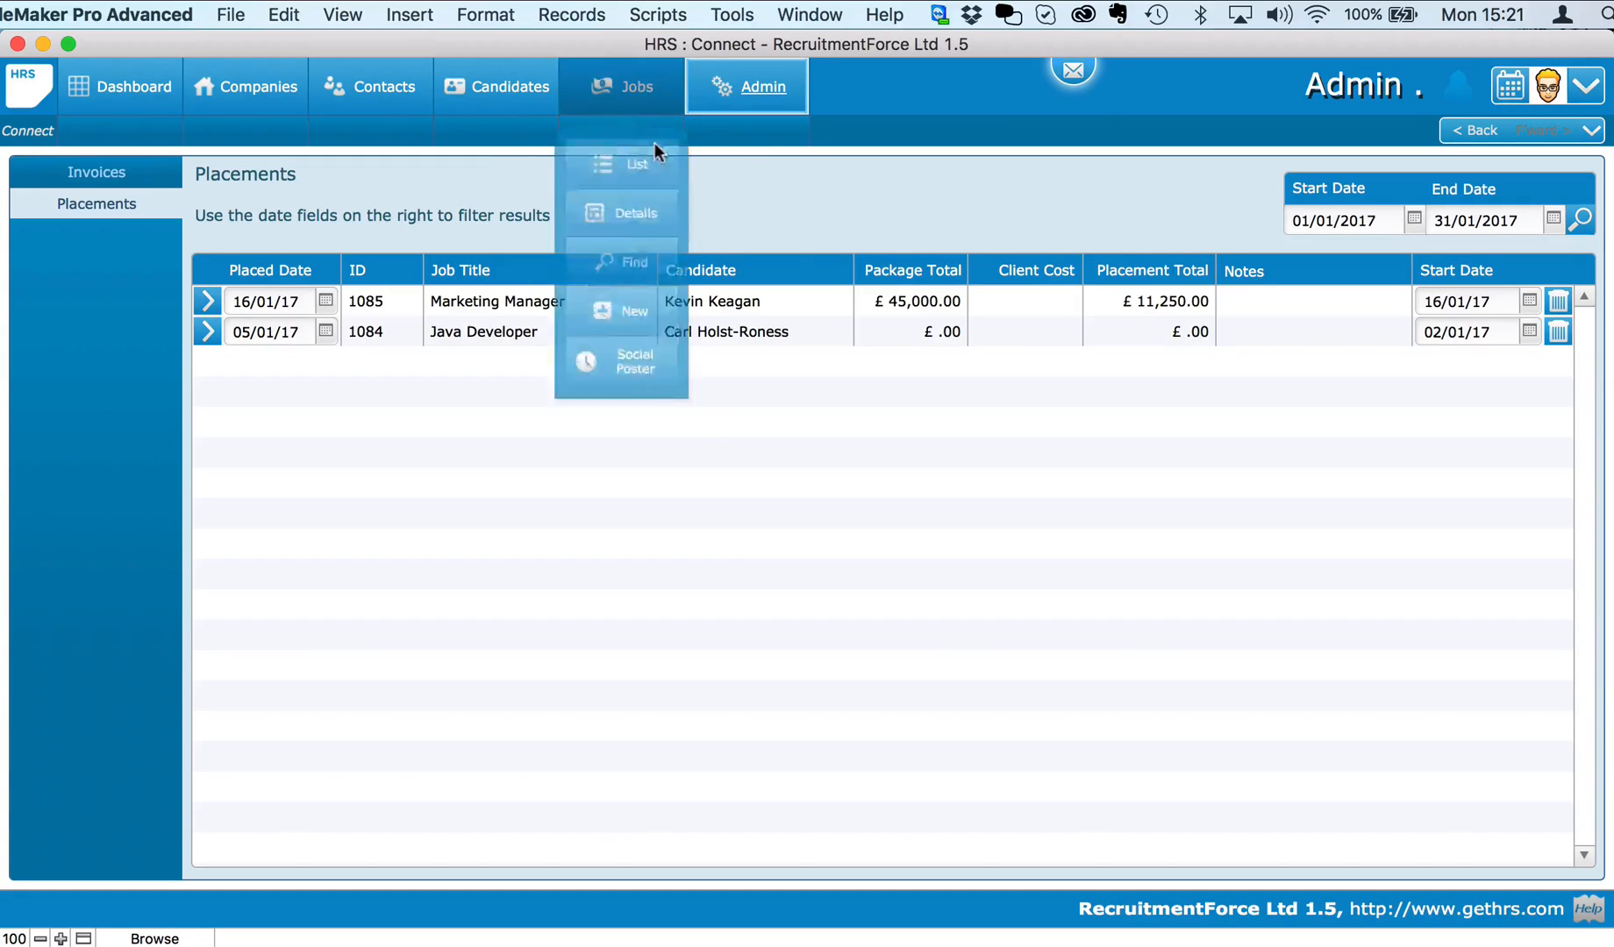
click(635, 219)
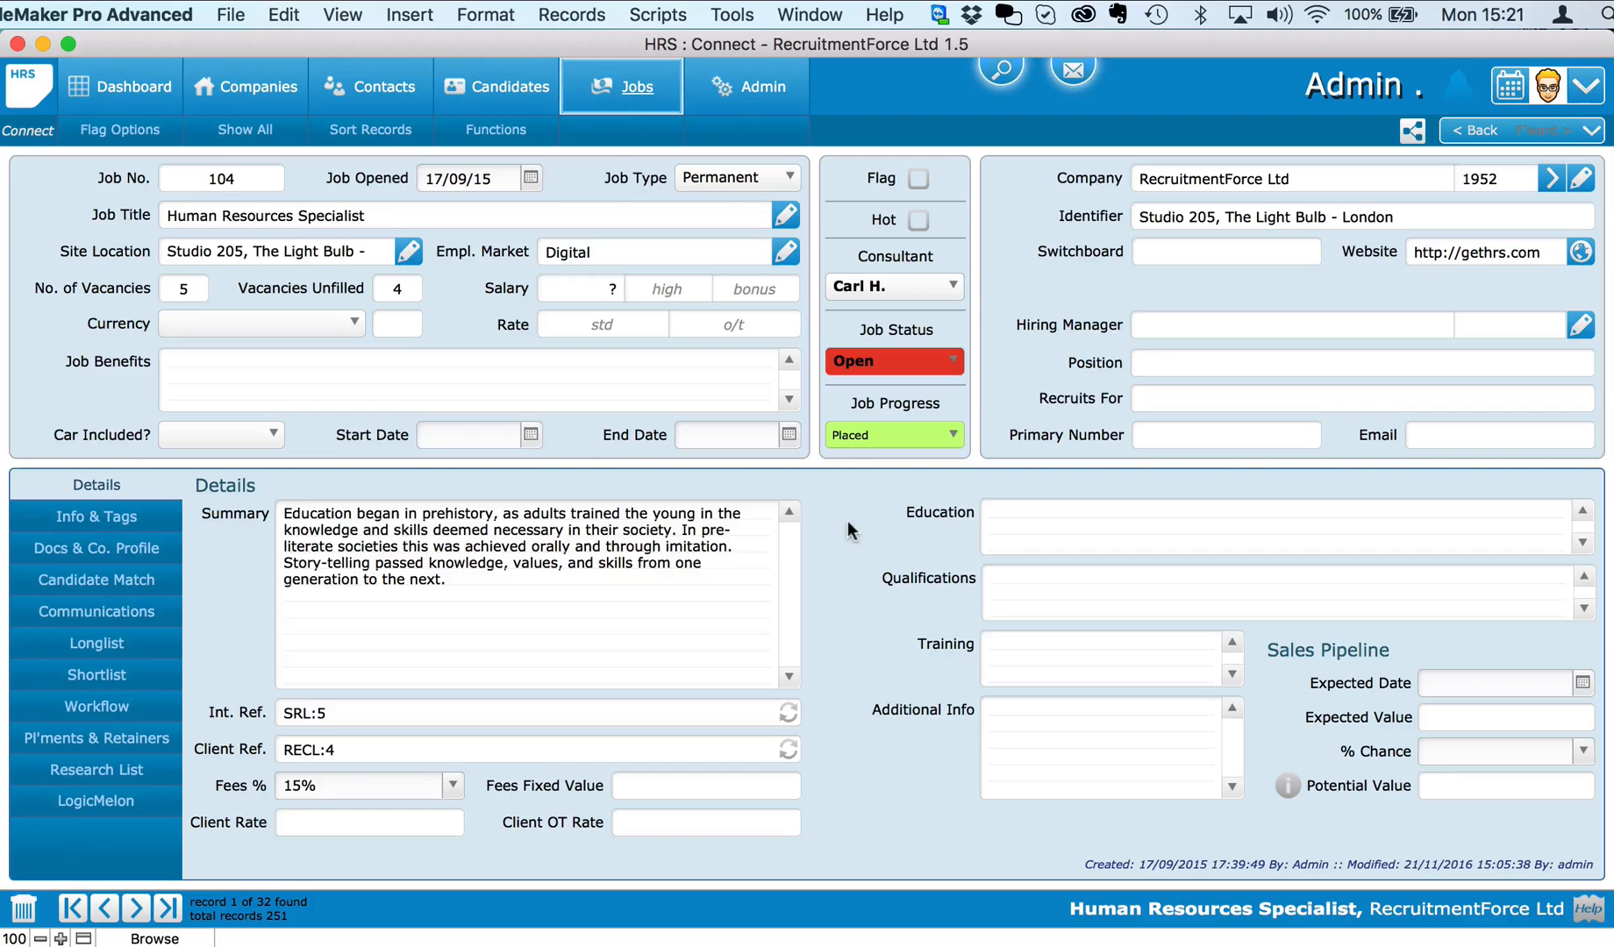
click(1552, 178)
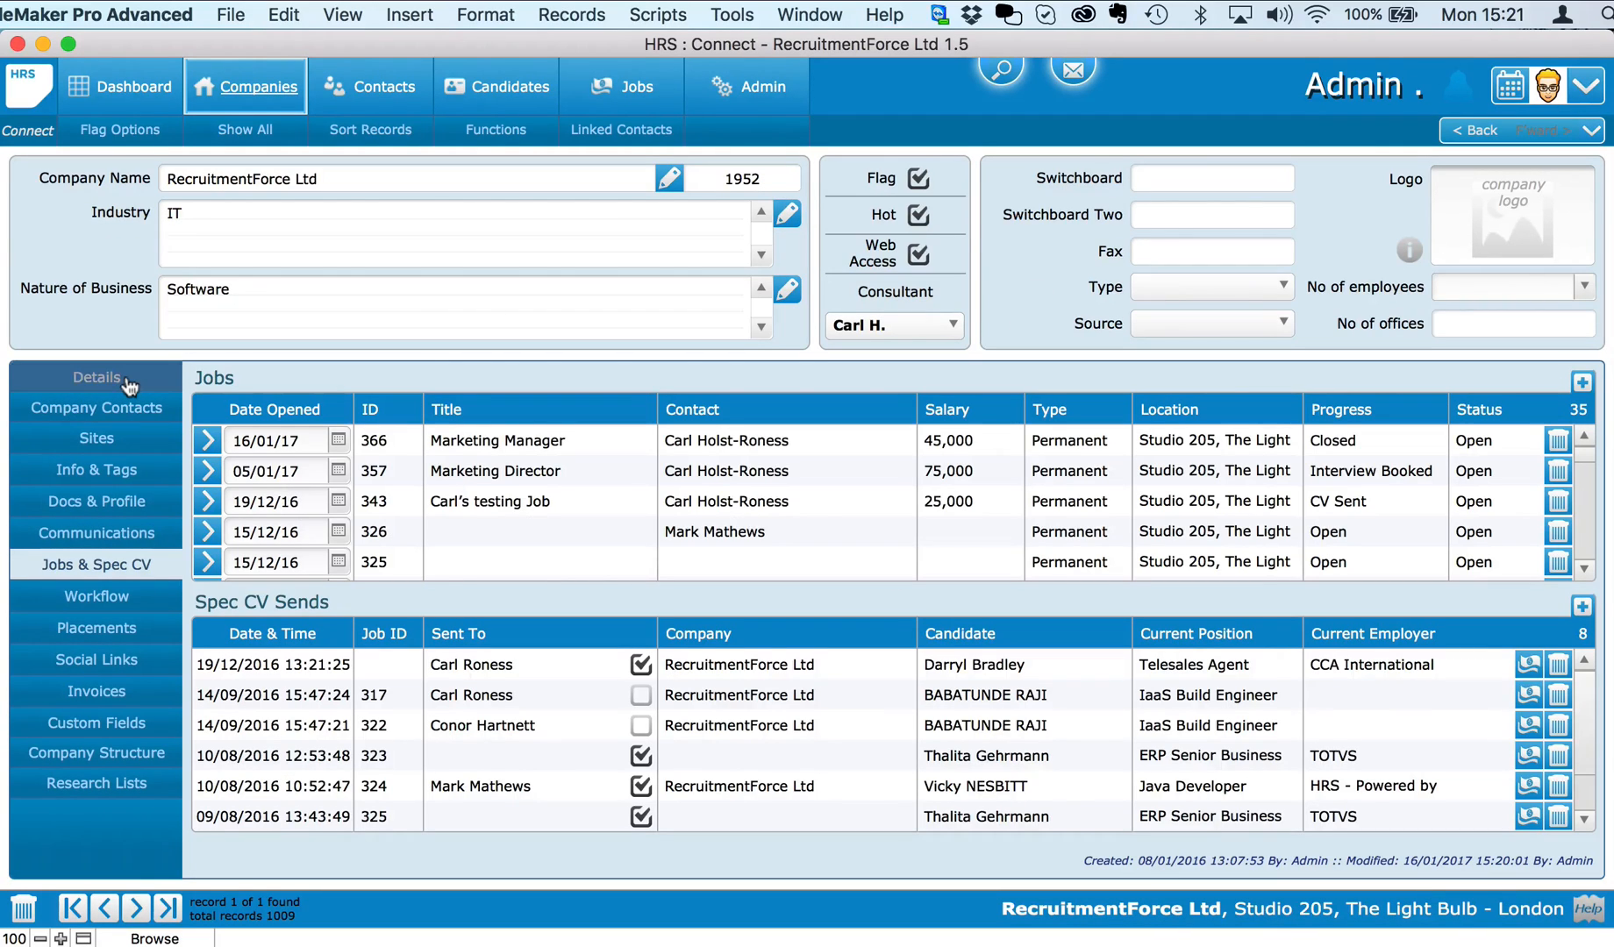
click(127, 381)
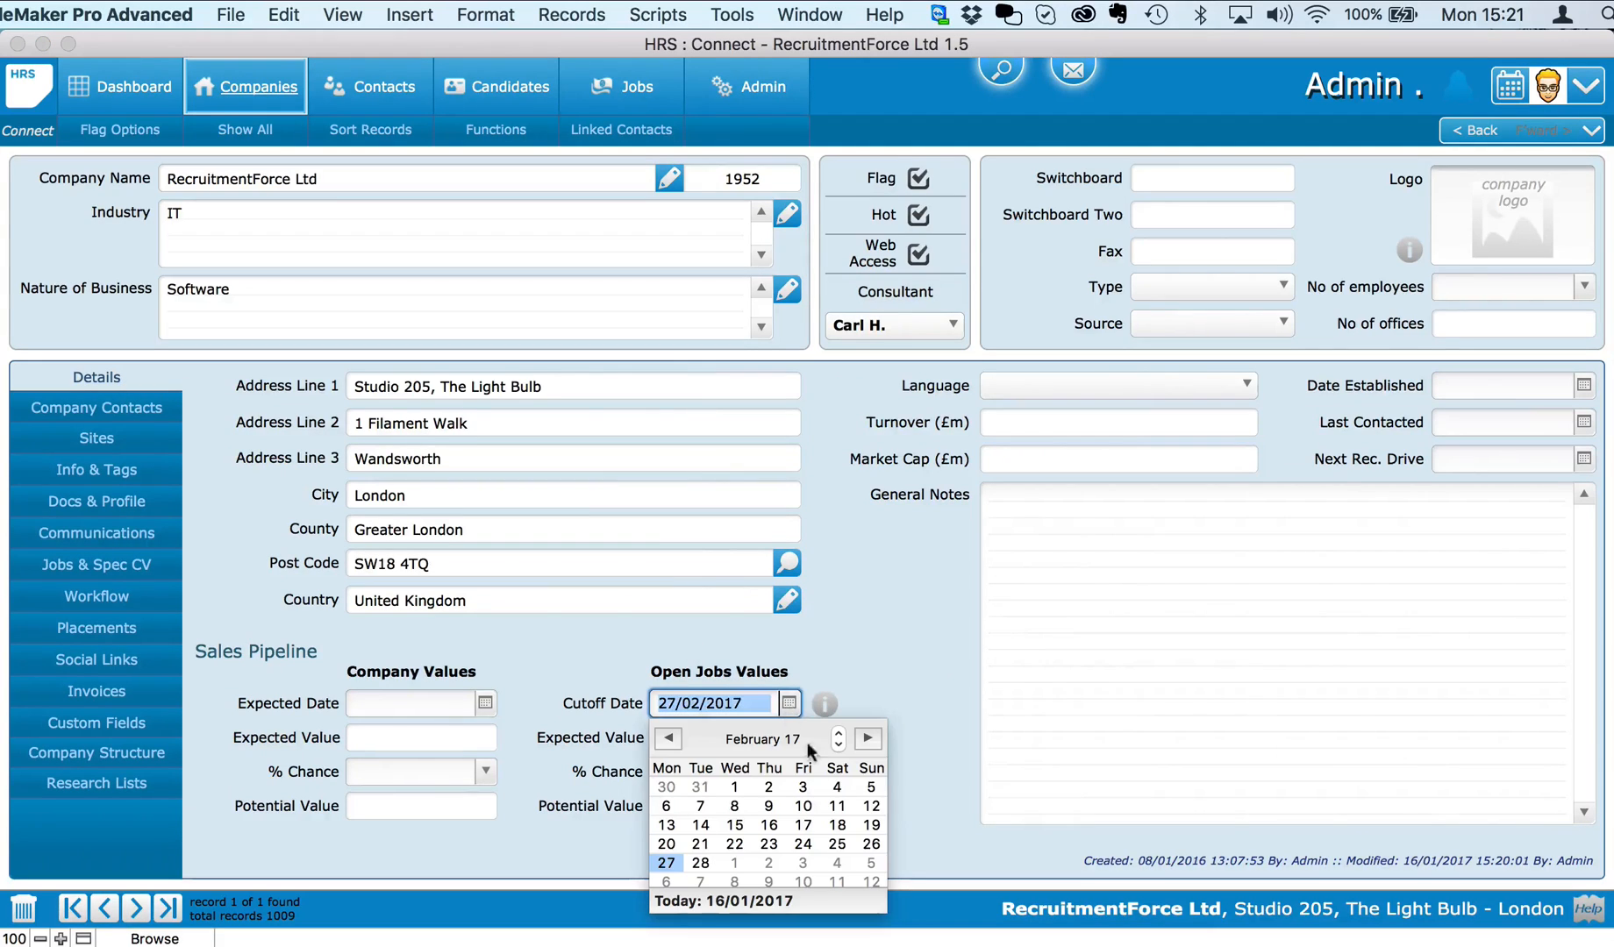
click(733, 864)
click(884, 707)
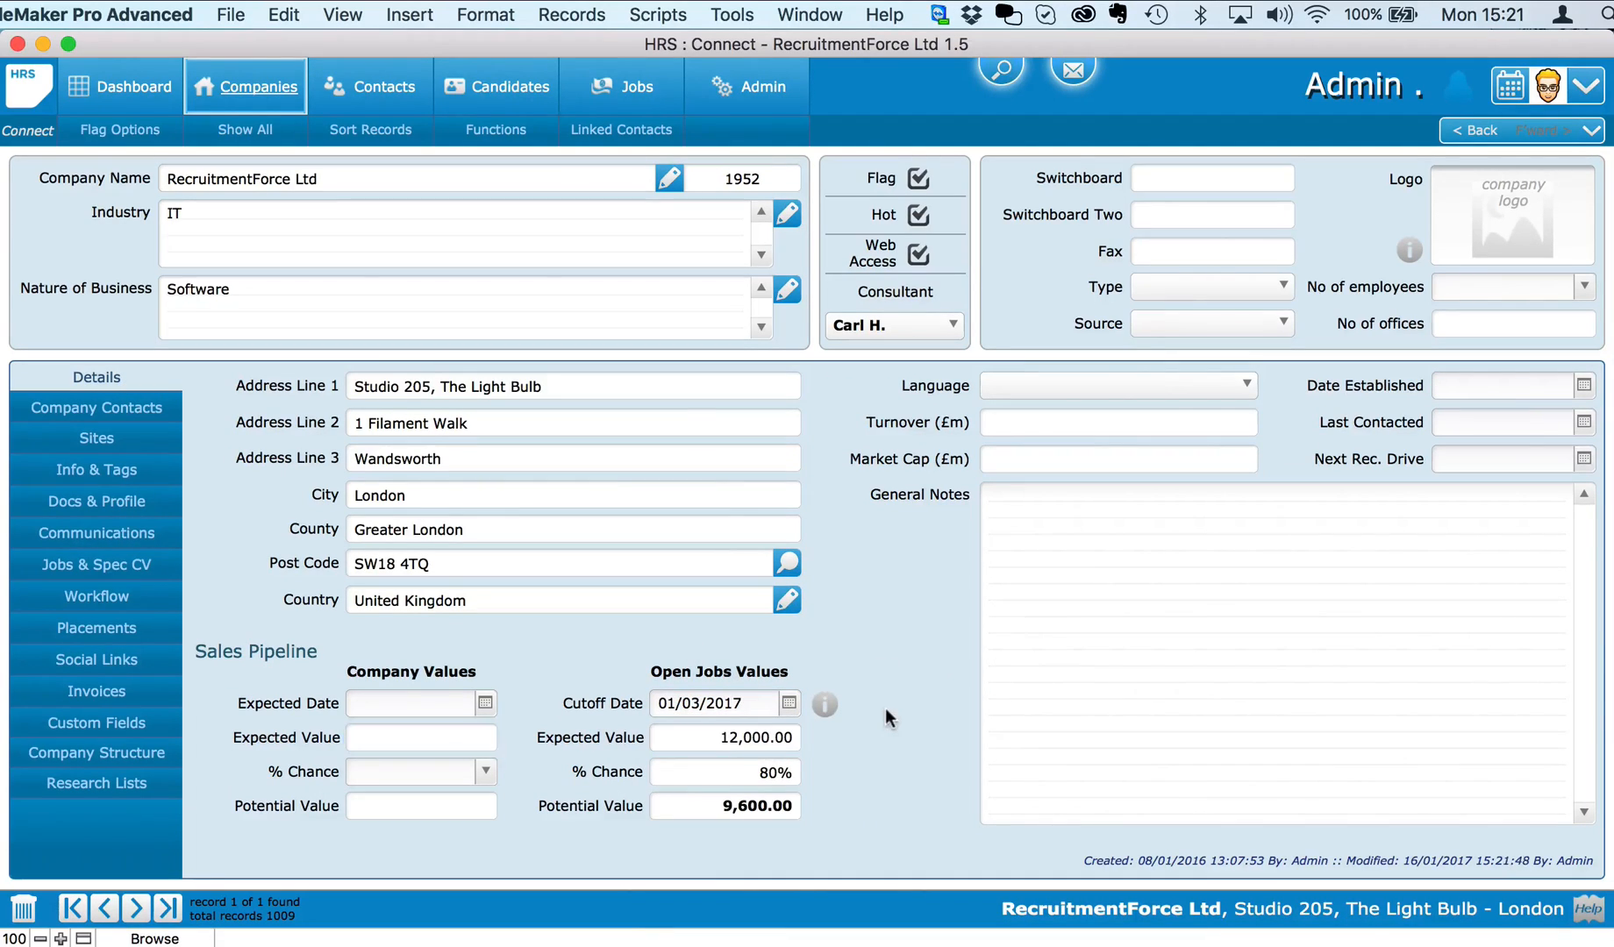